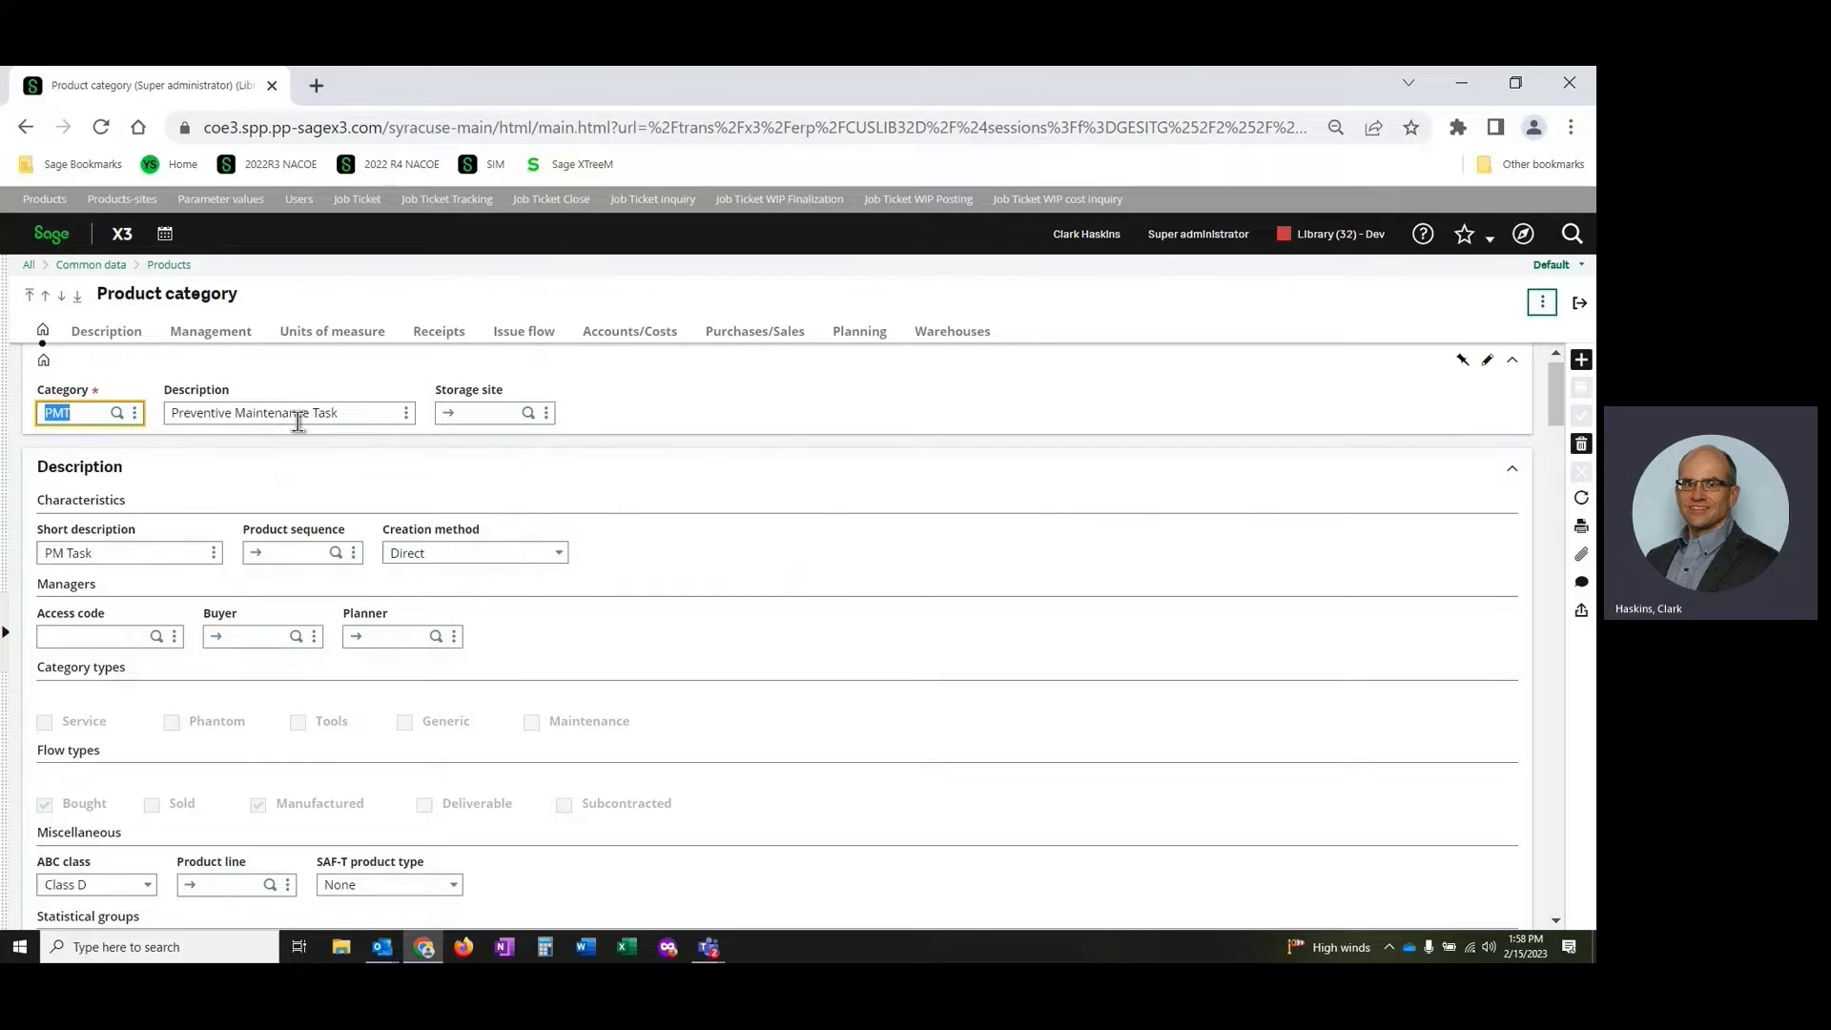
# Step: Review the PMT product category's stock management, units of measure and accounts/costs settings
pyautogui.click(199, 332)
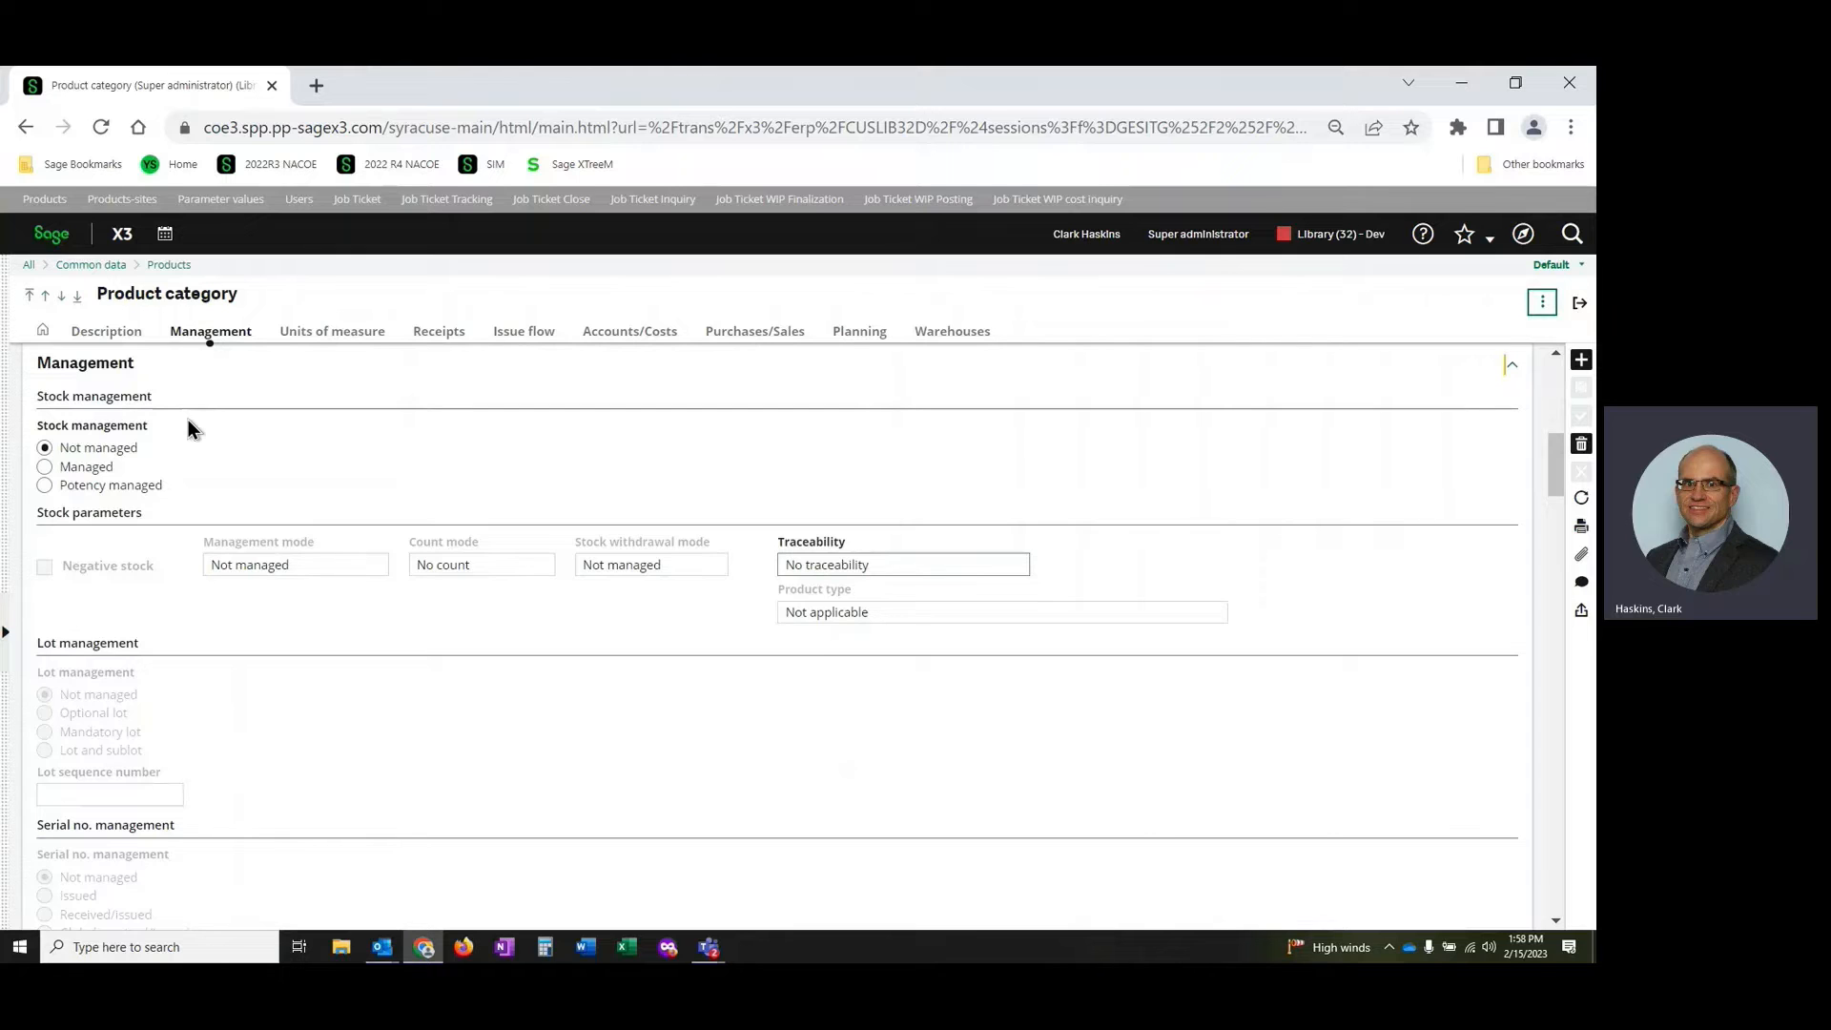
pyautogui.click(329, 343)
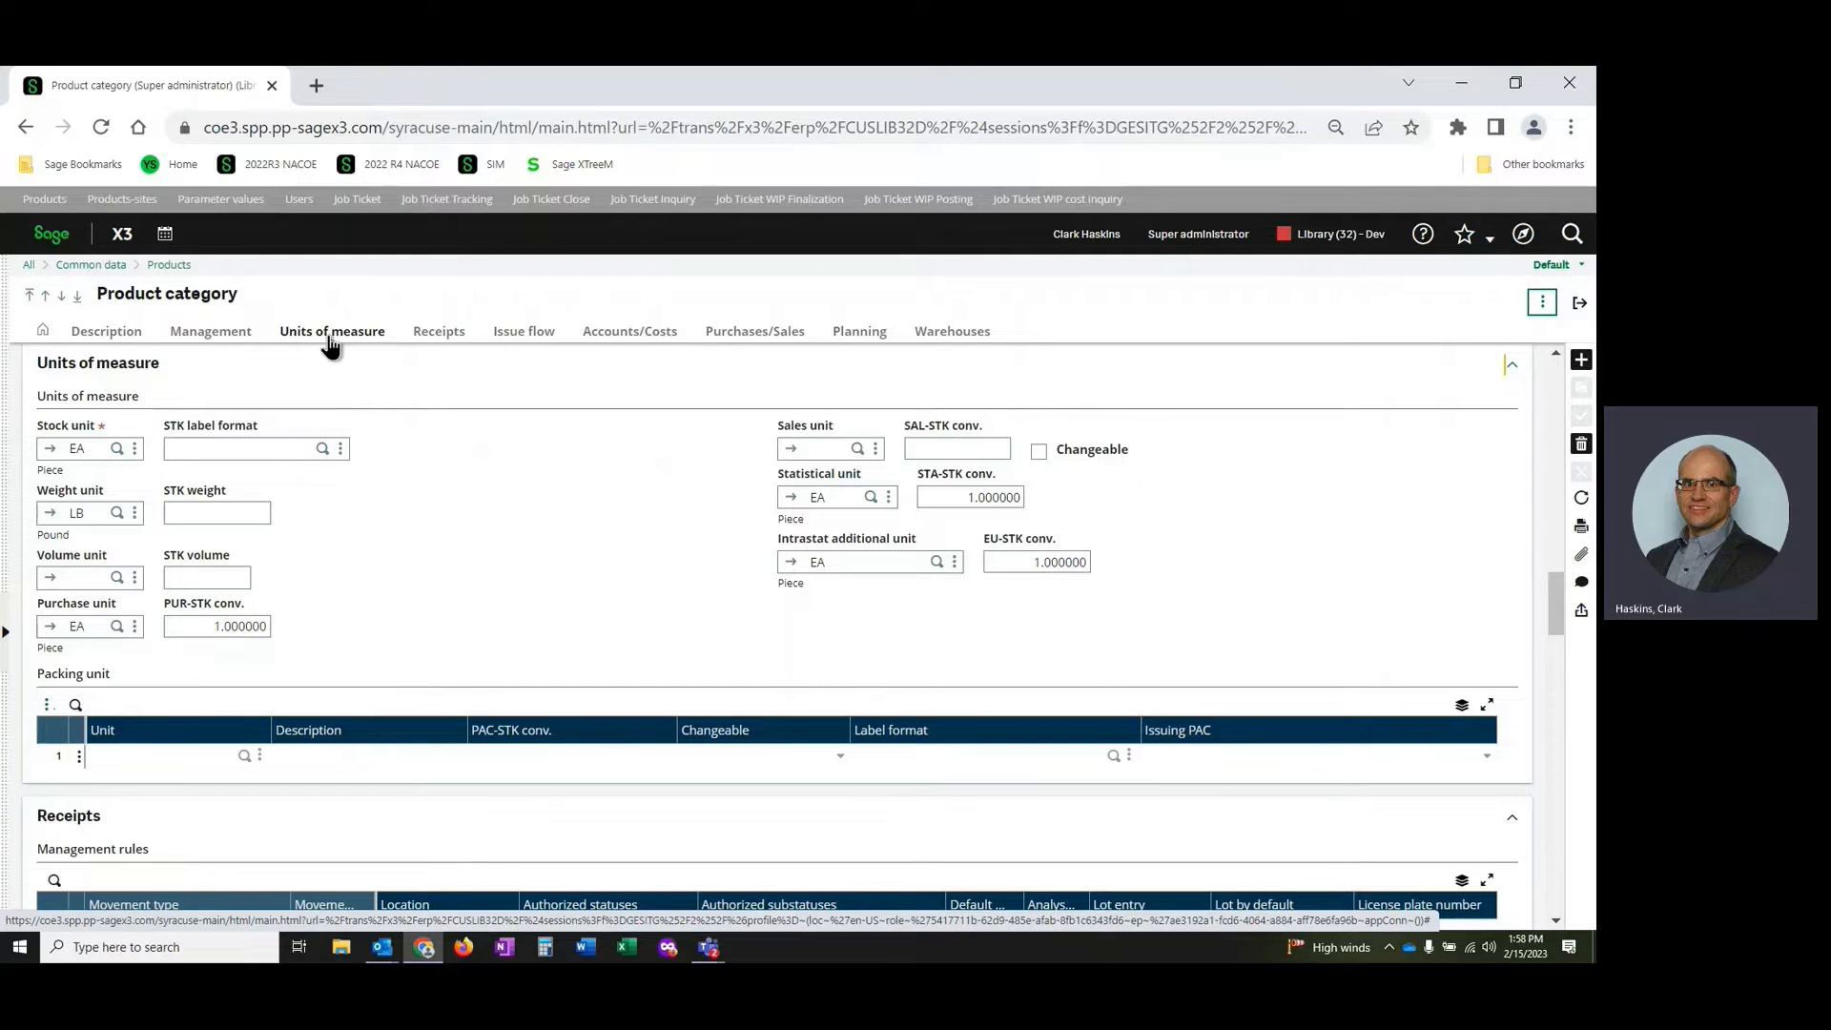
pyautogui.click(630, 341)
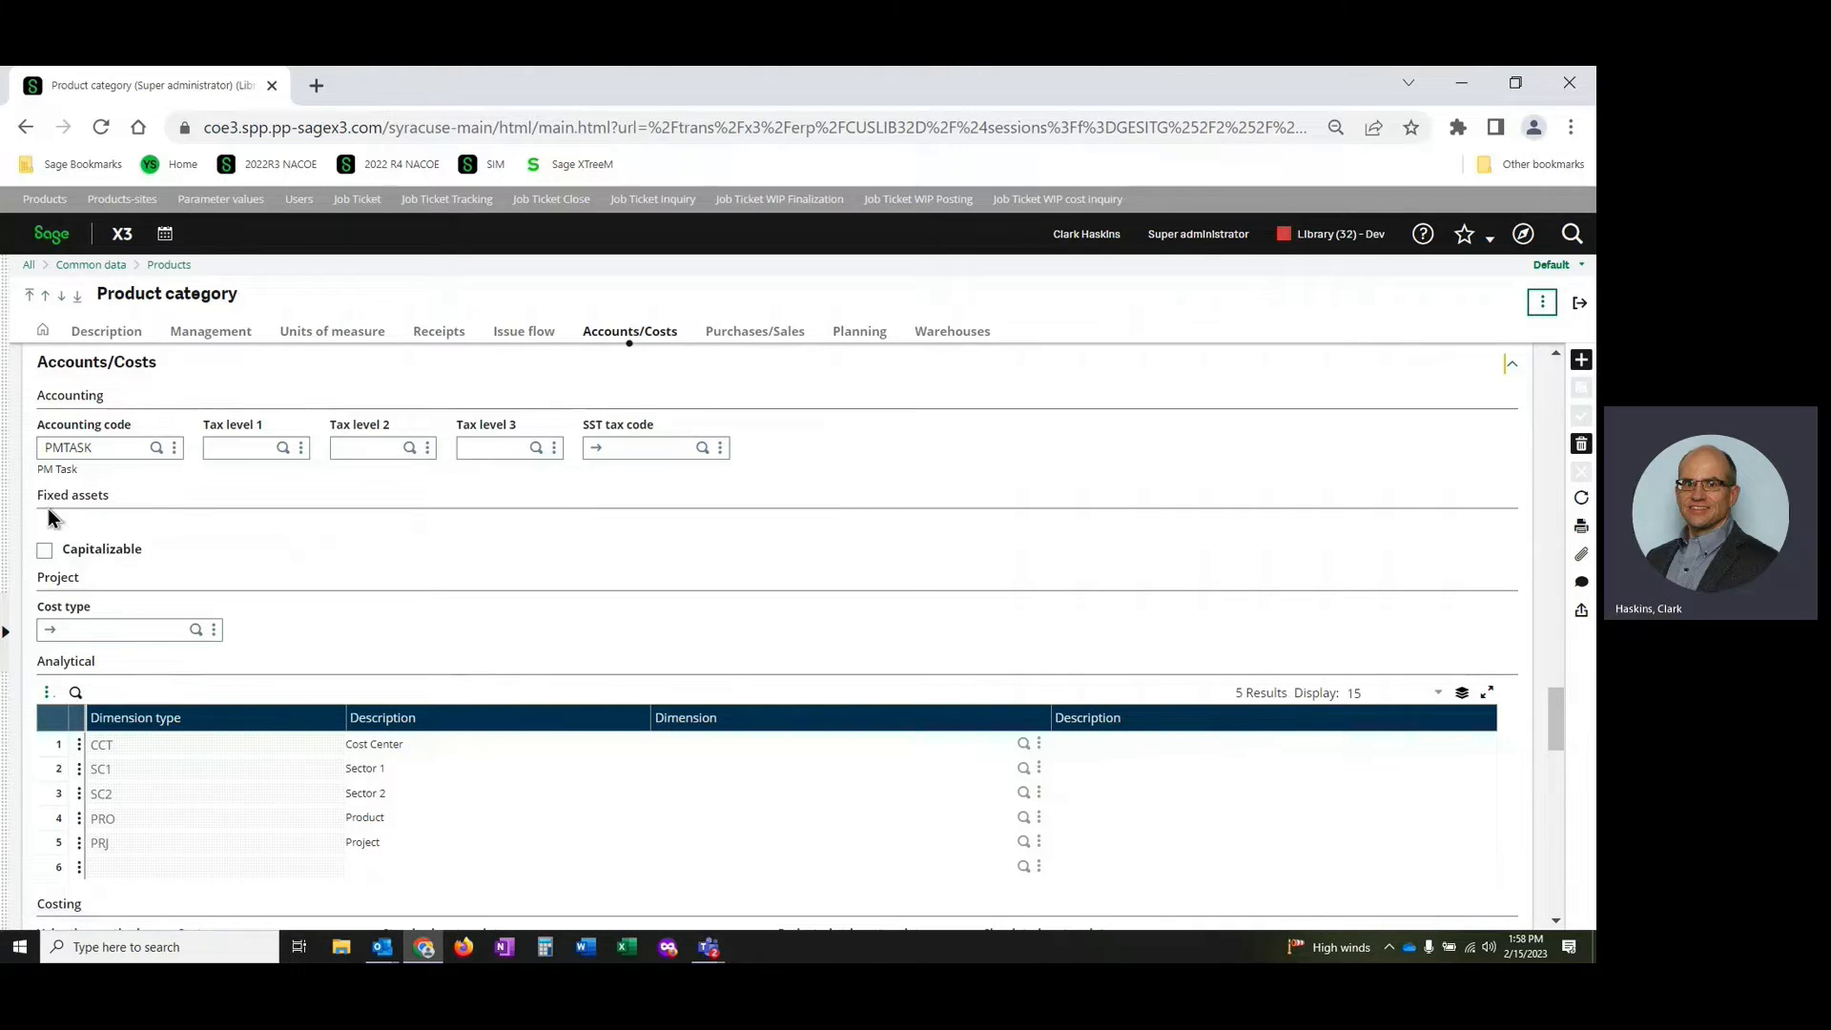
# Step: Open the details of the category's accounting code PMTASK using the ENG American account transaction
pyautogui.click(174, 449)
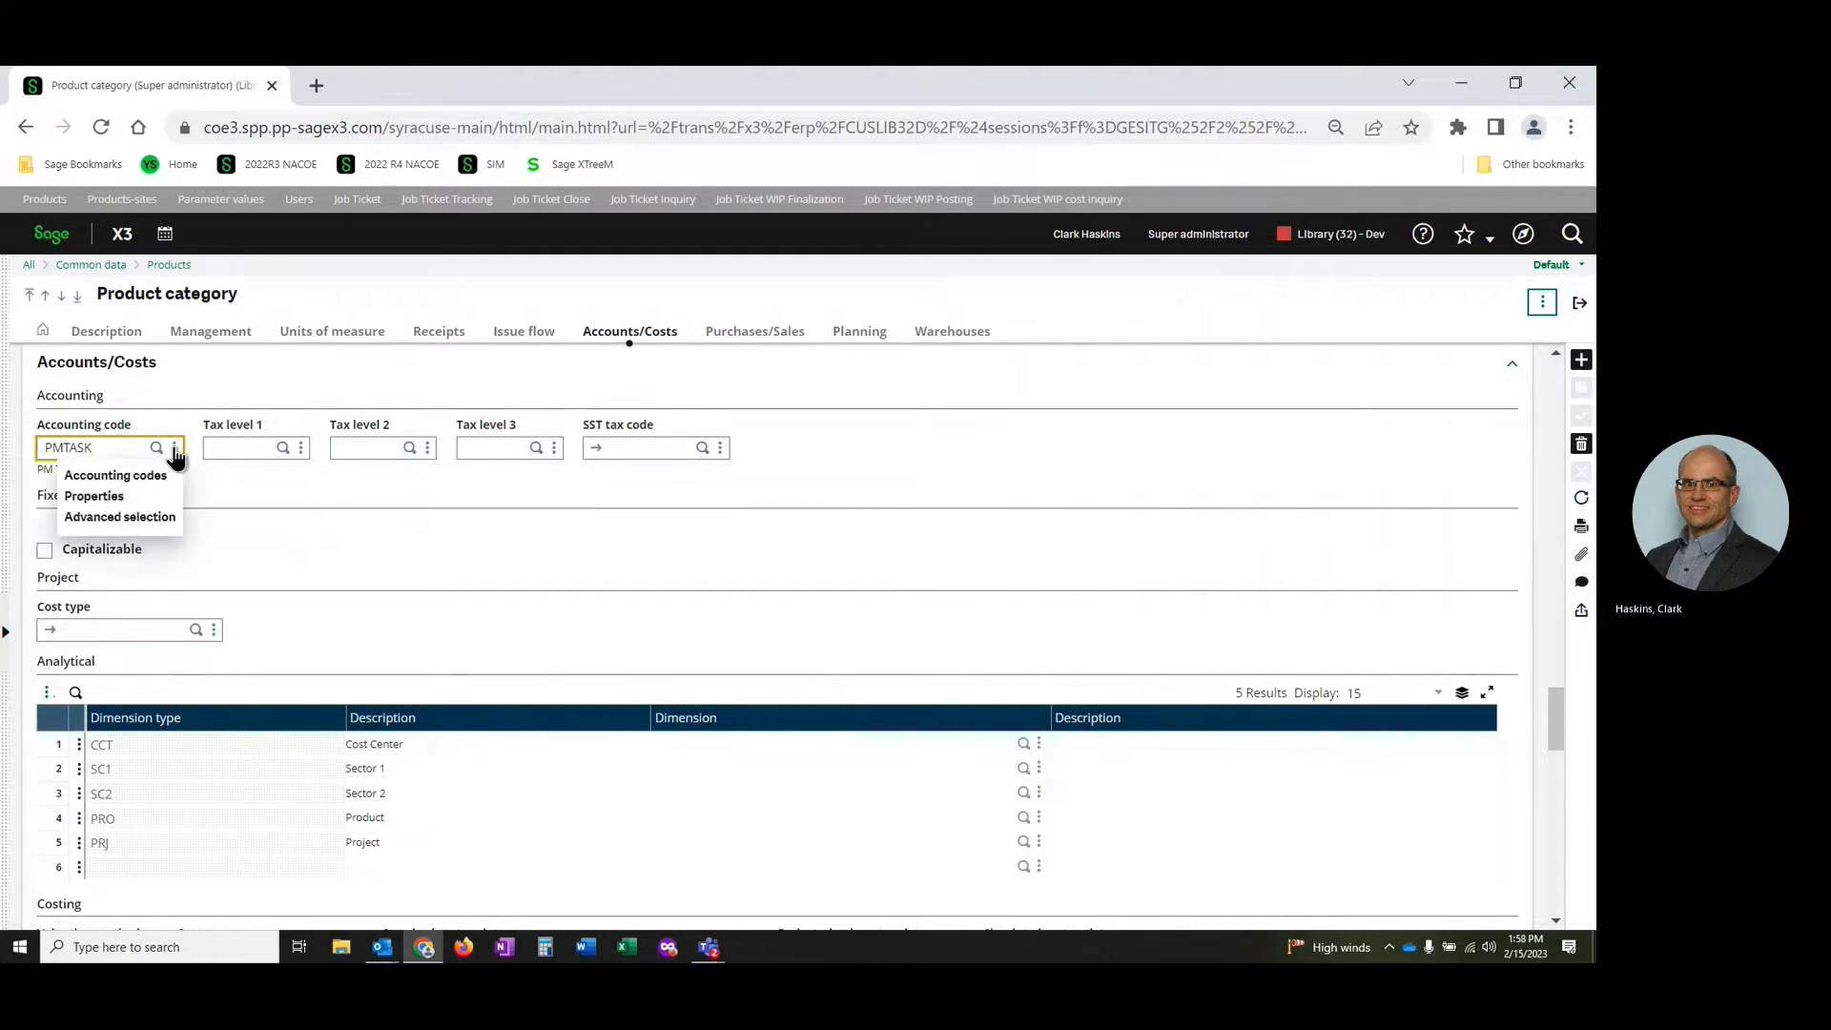
pyautogui.click(147, 477)
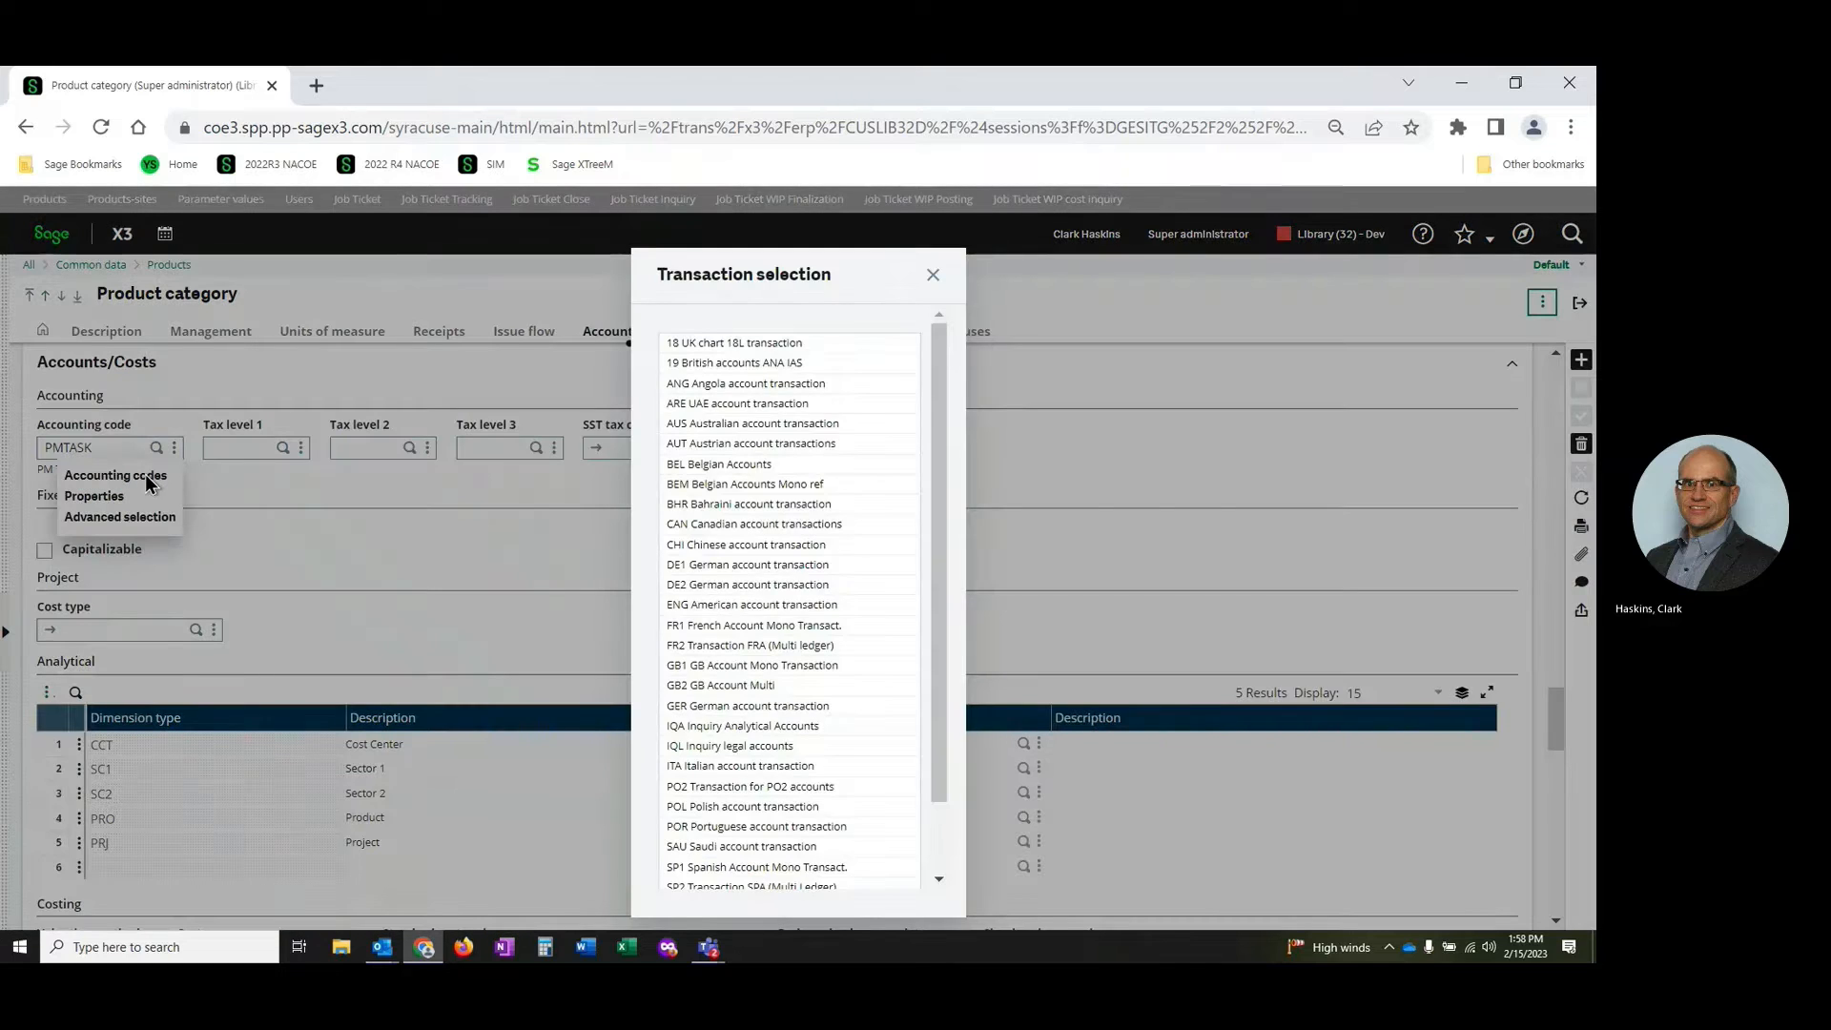
pyautogui.click(780, 605)
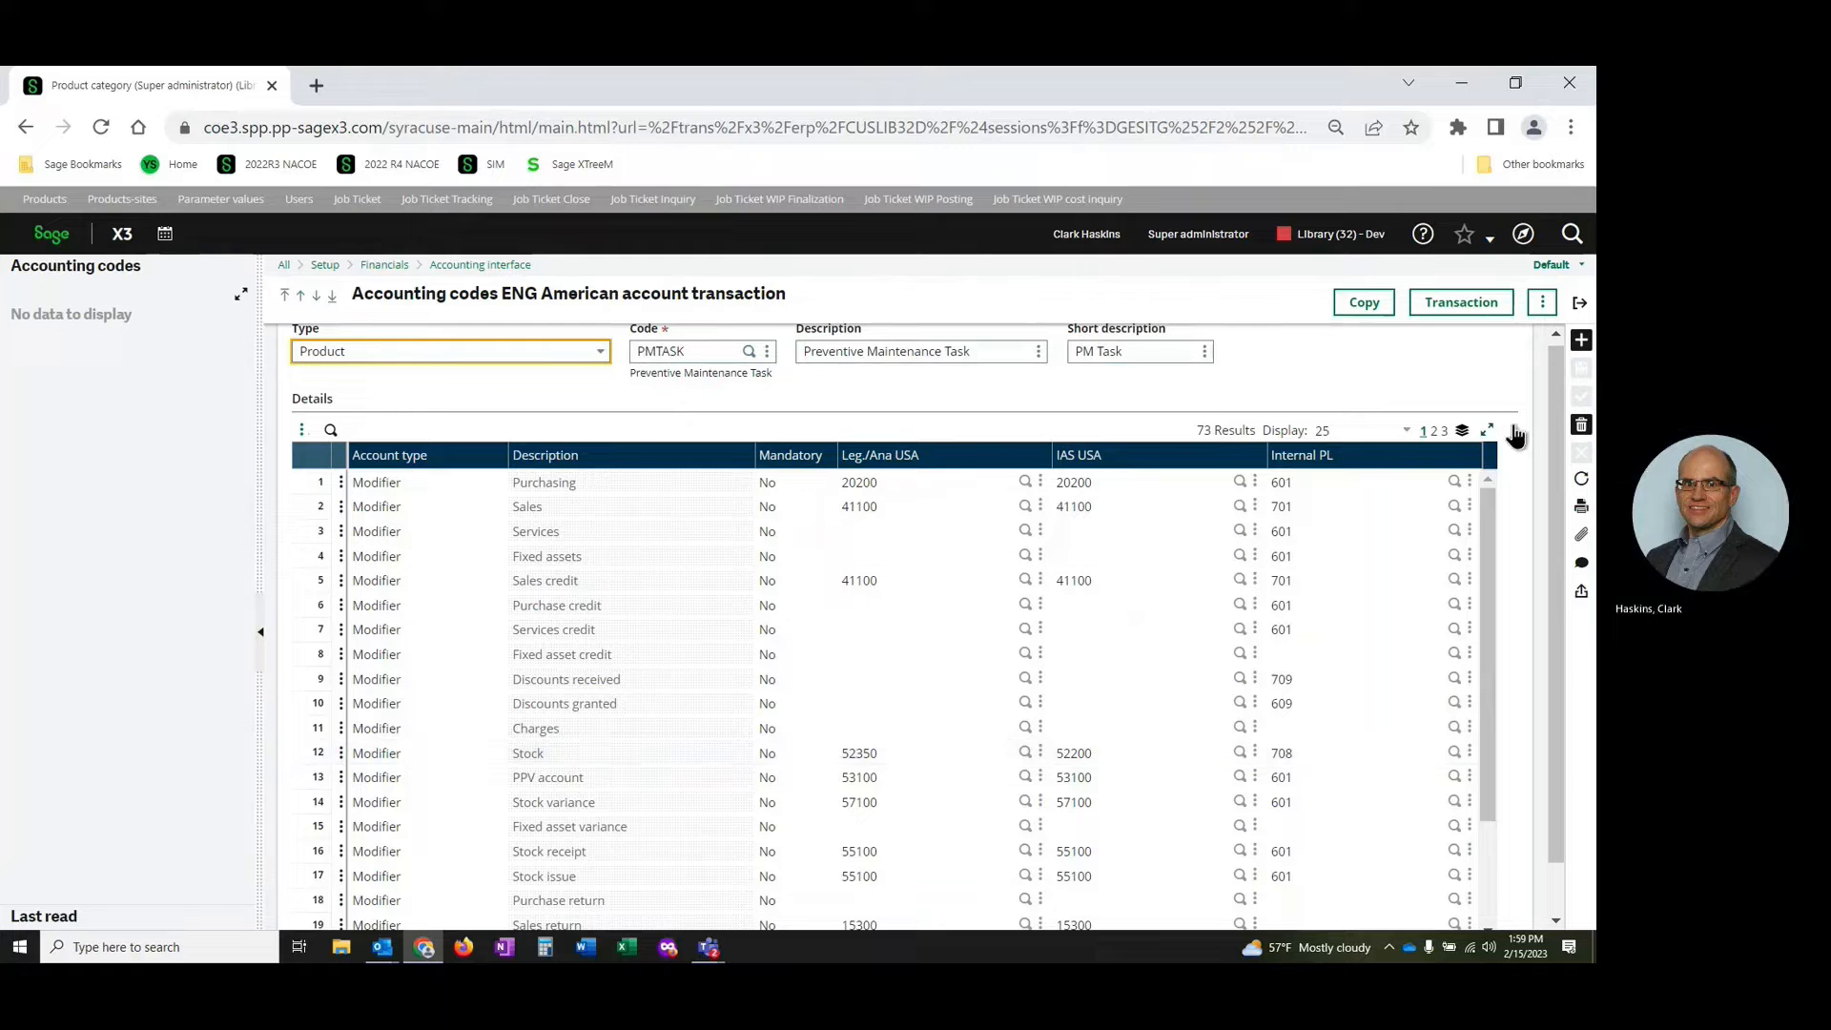
# Step: Return to the product category, review its costing settings and exit the record
pyautogui.click(1579, 304)
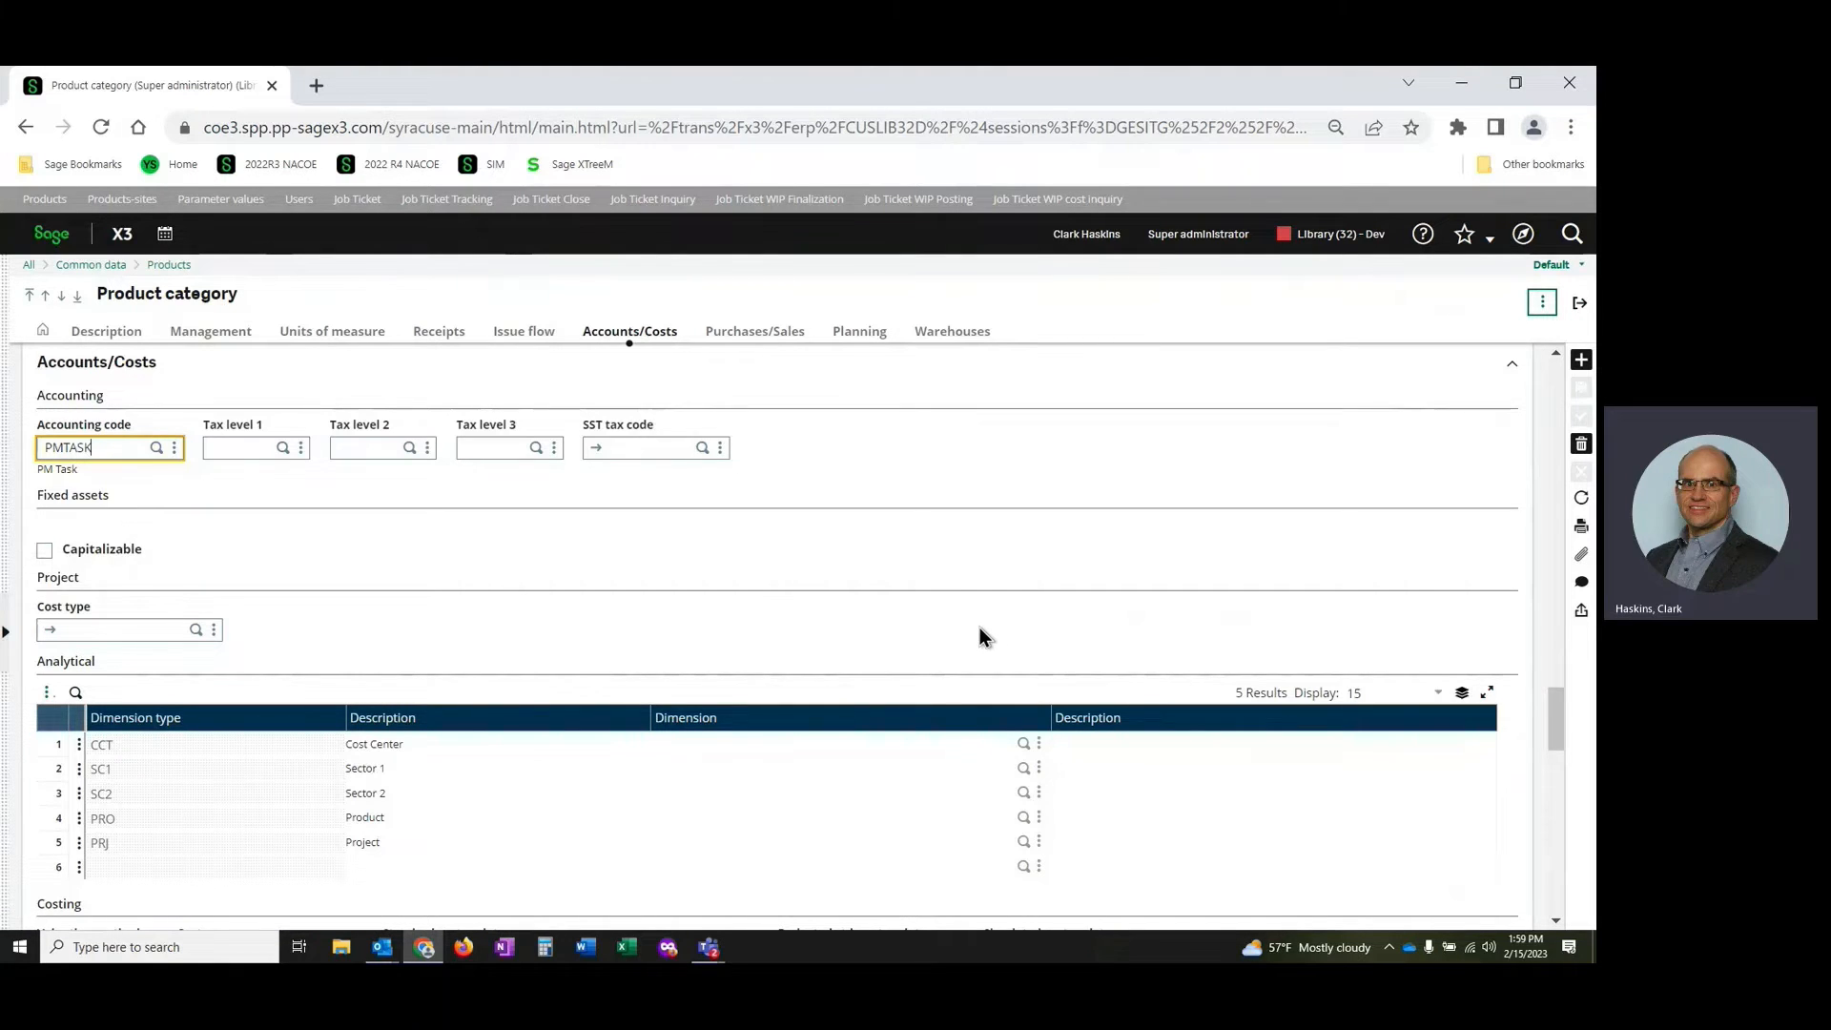
pyautogui.scroll(-1, 778, 734)
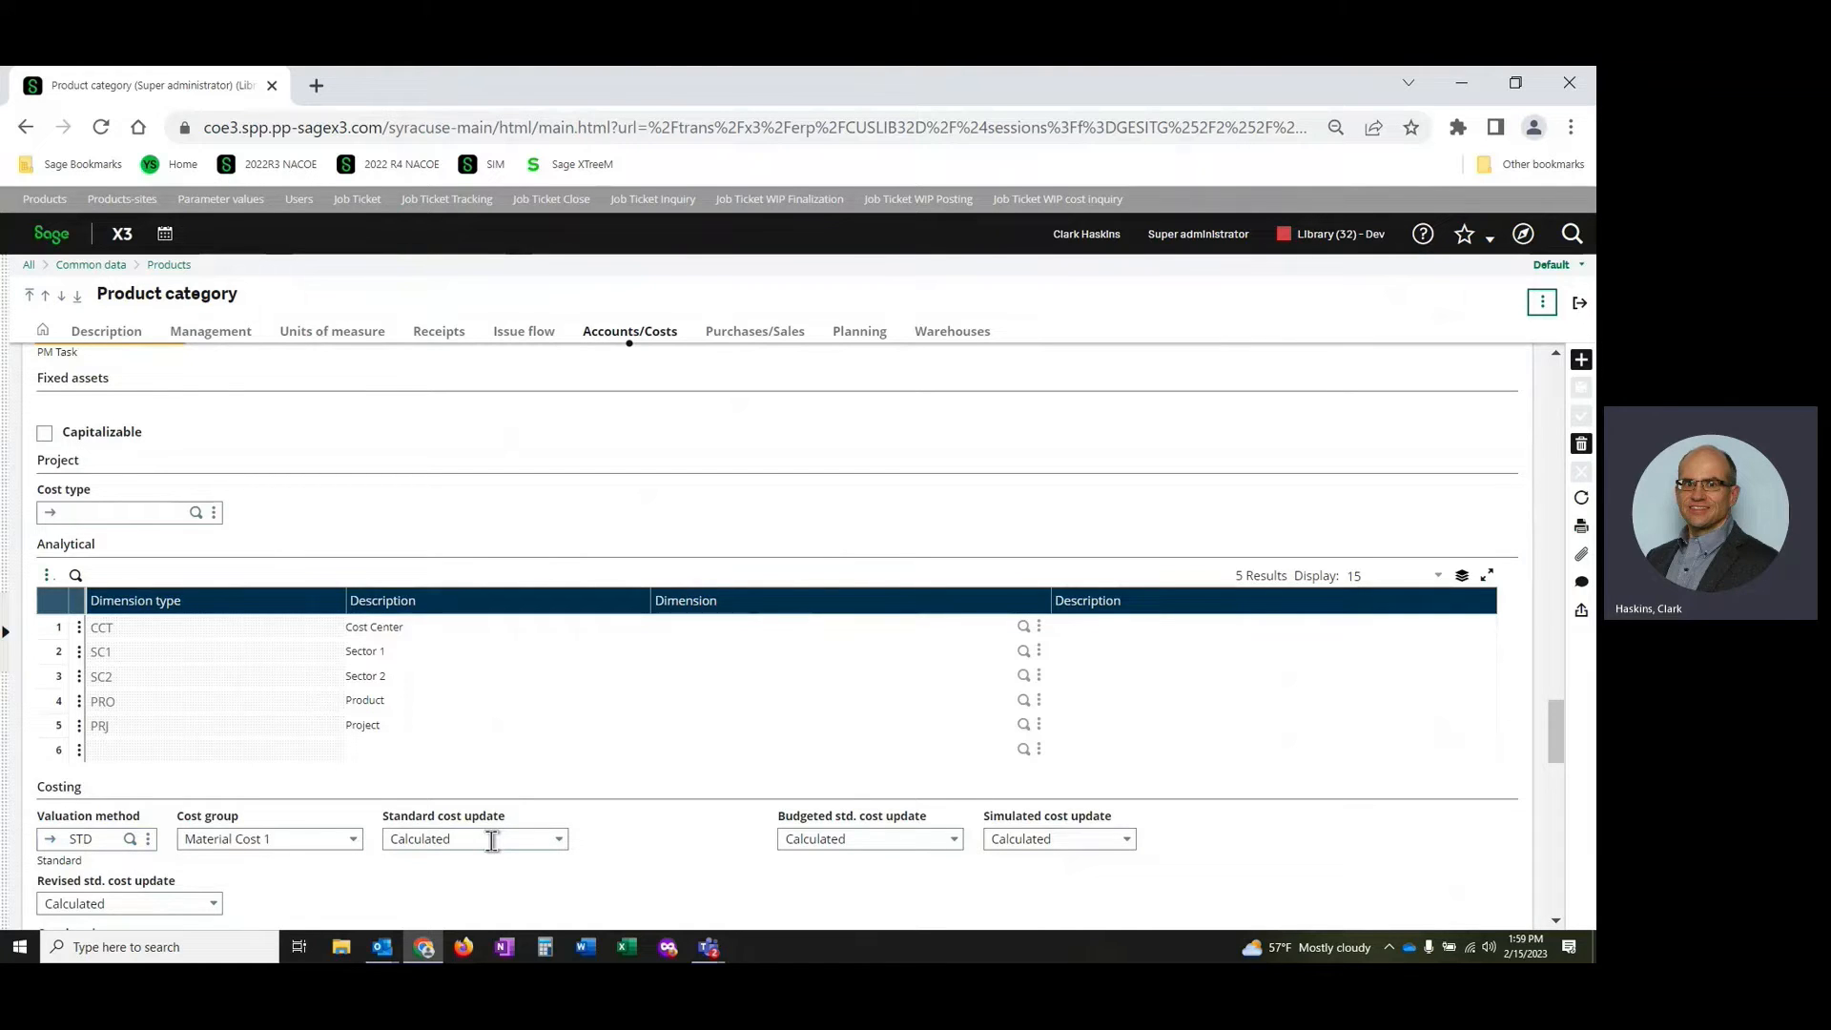
pyautogui.click(1578, 305)
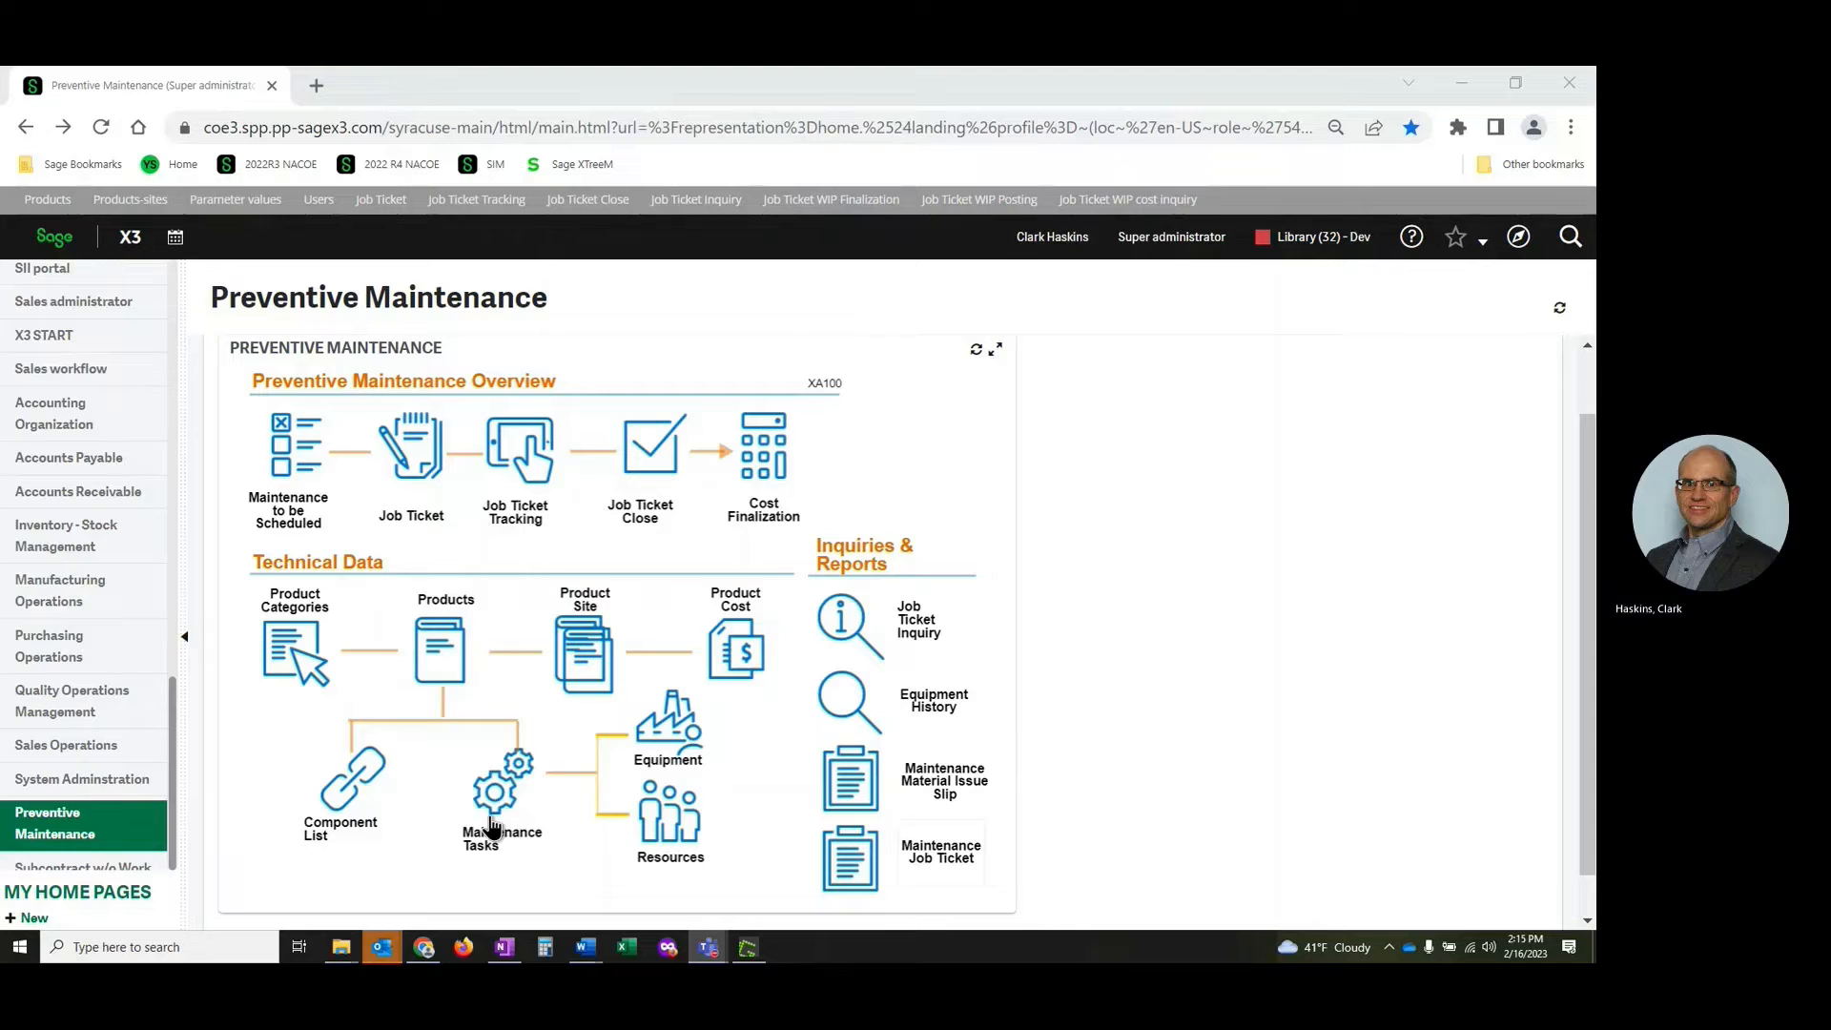
# Step: Open the maintenance tasks of PREVMAINT1 through its component list and examine their product, code and operations
pyautogui.click(334, 813)
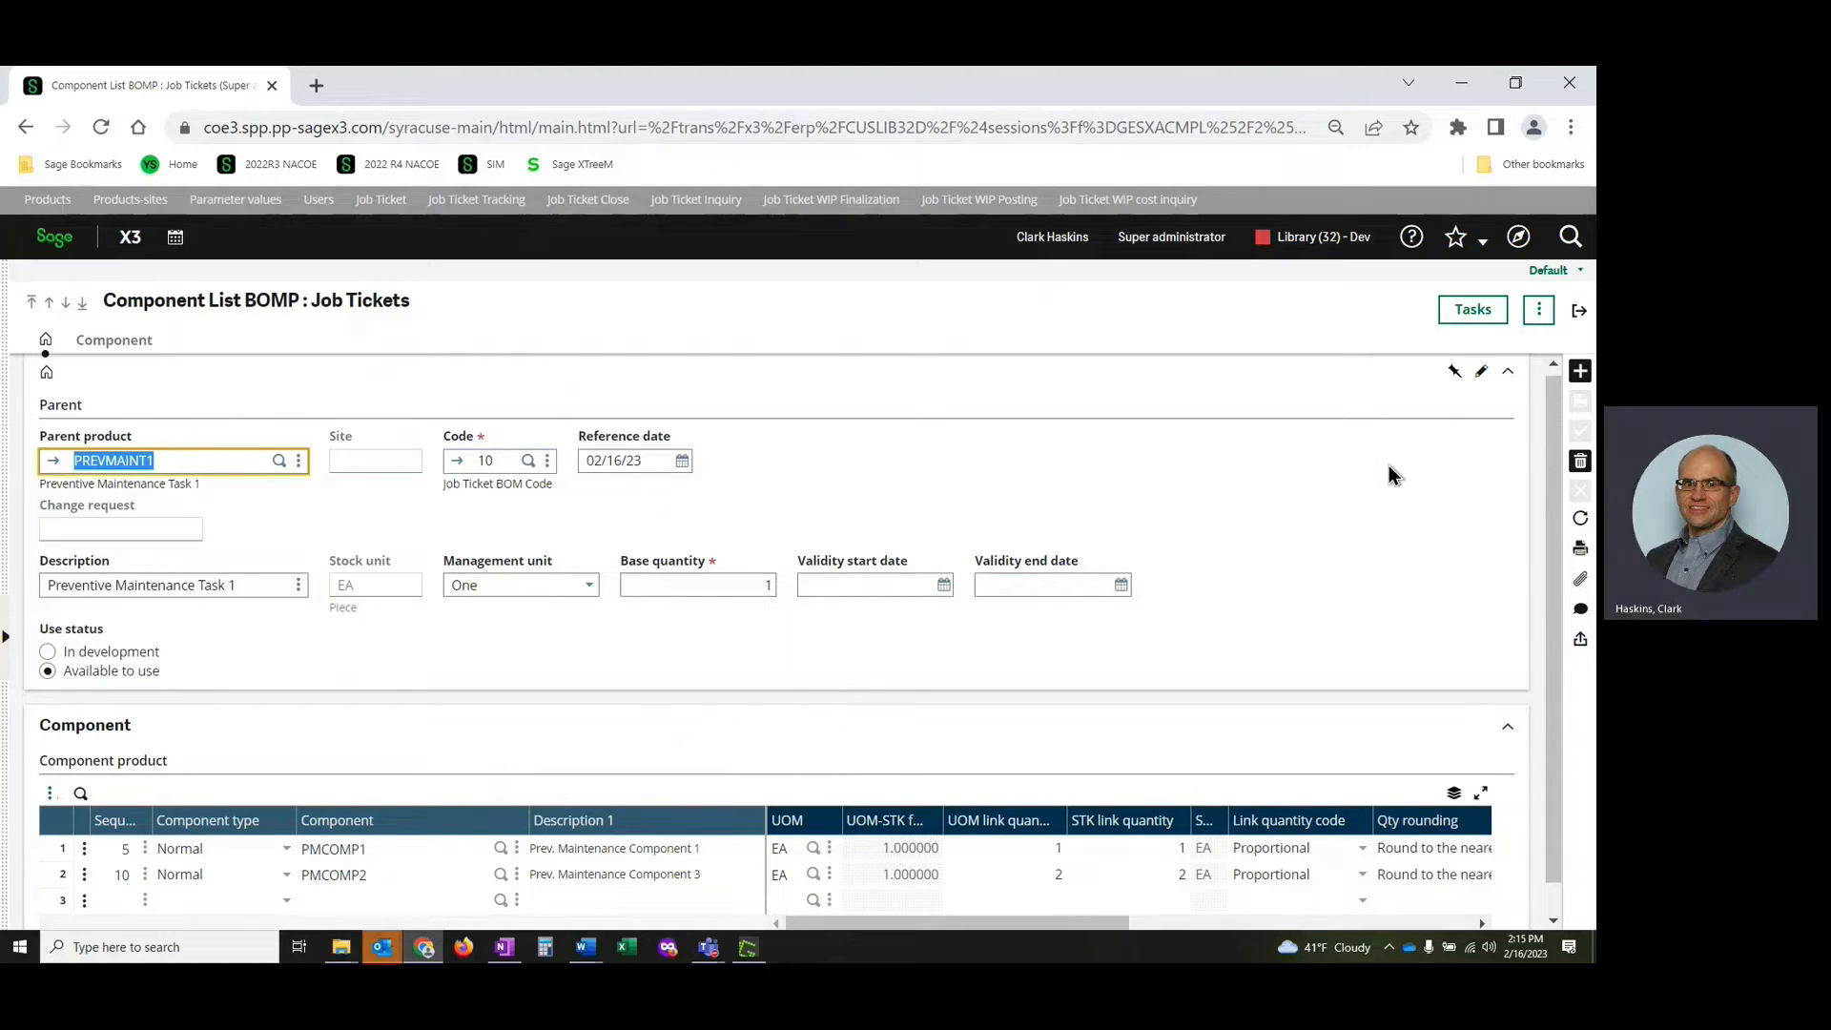
pyautogui.click(1468, 320)
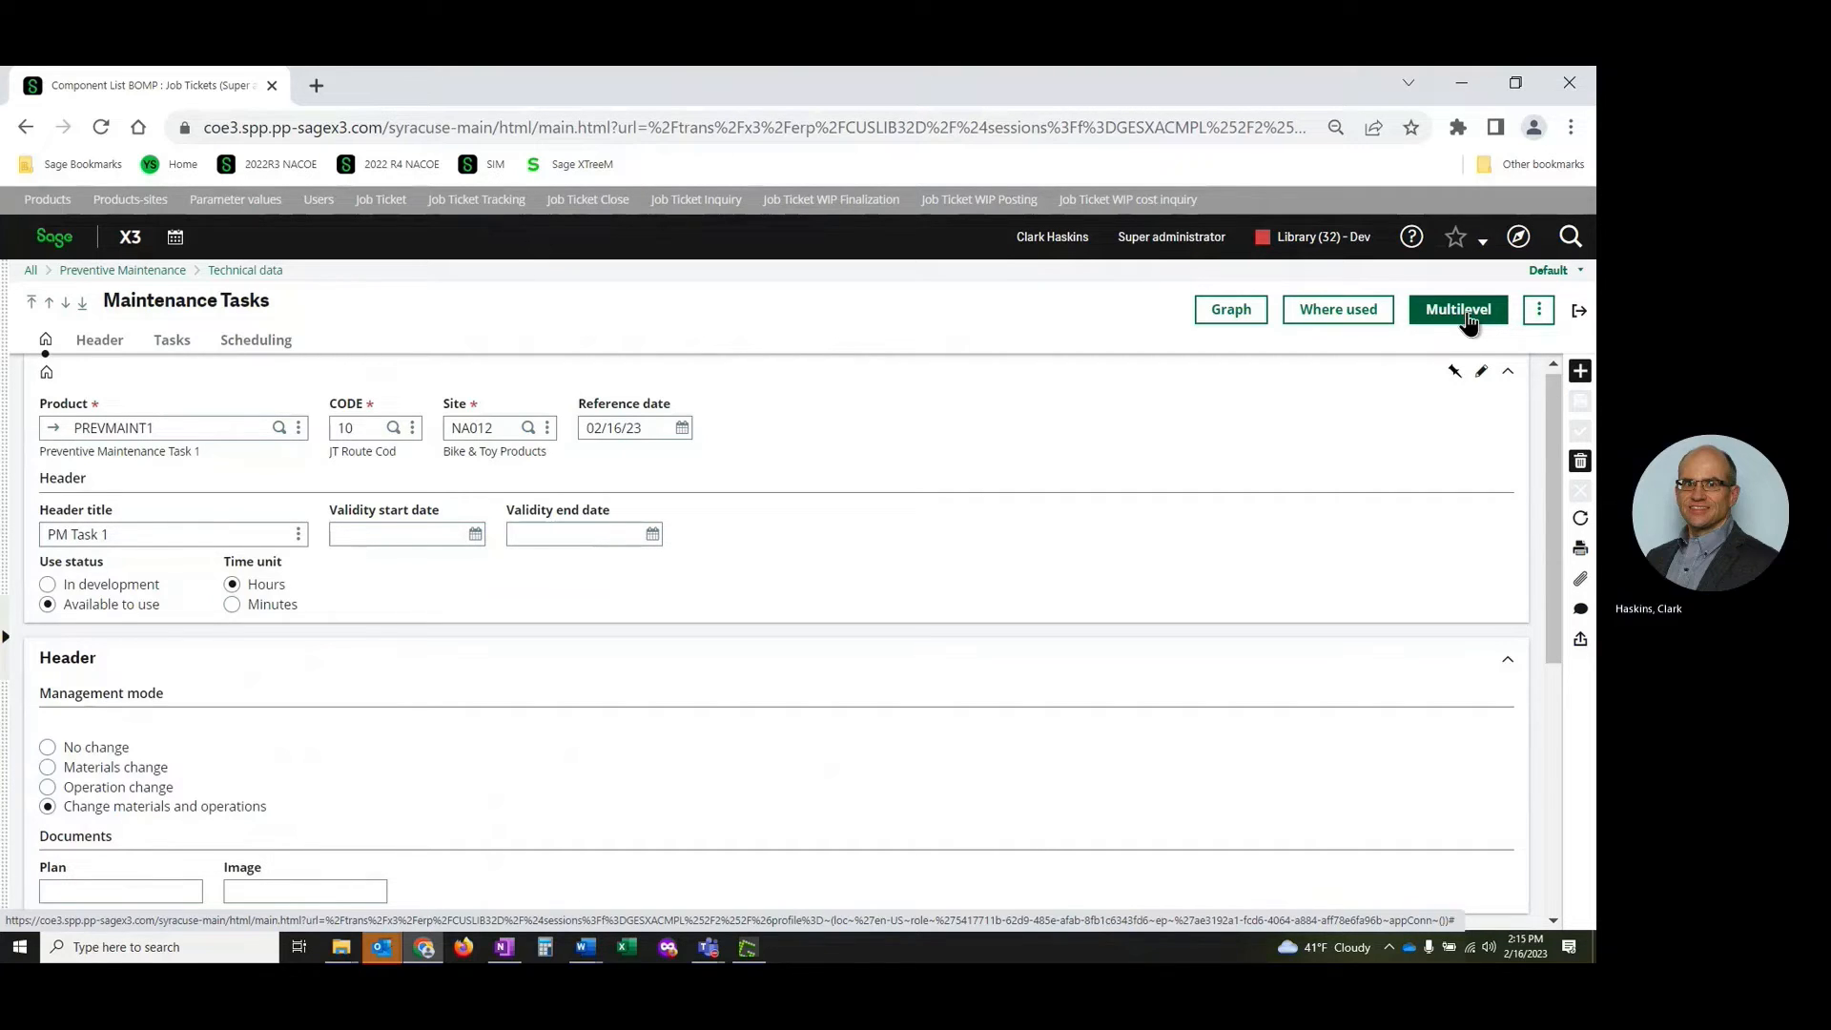
pyautogui.click(238, 427)
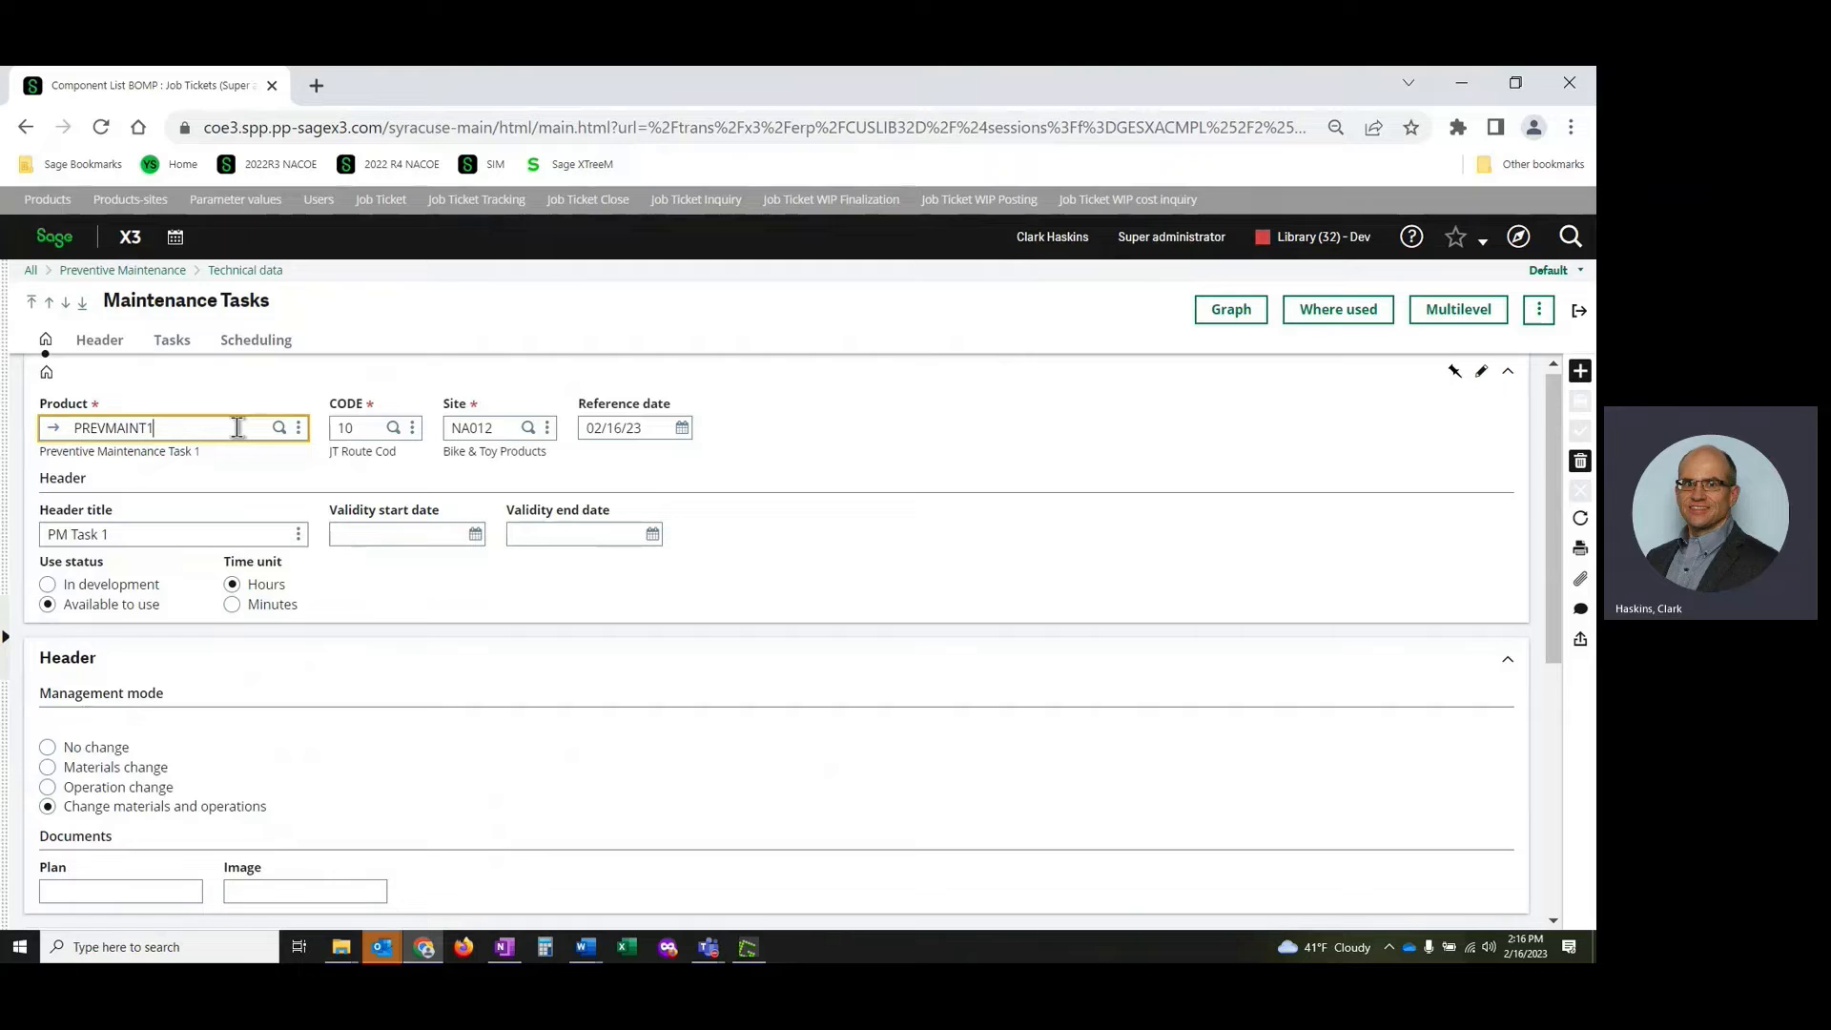
pyautogui.click(372, 427)
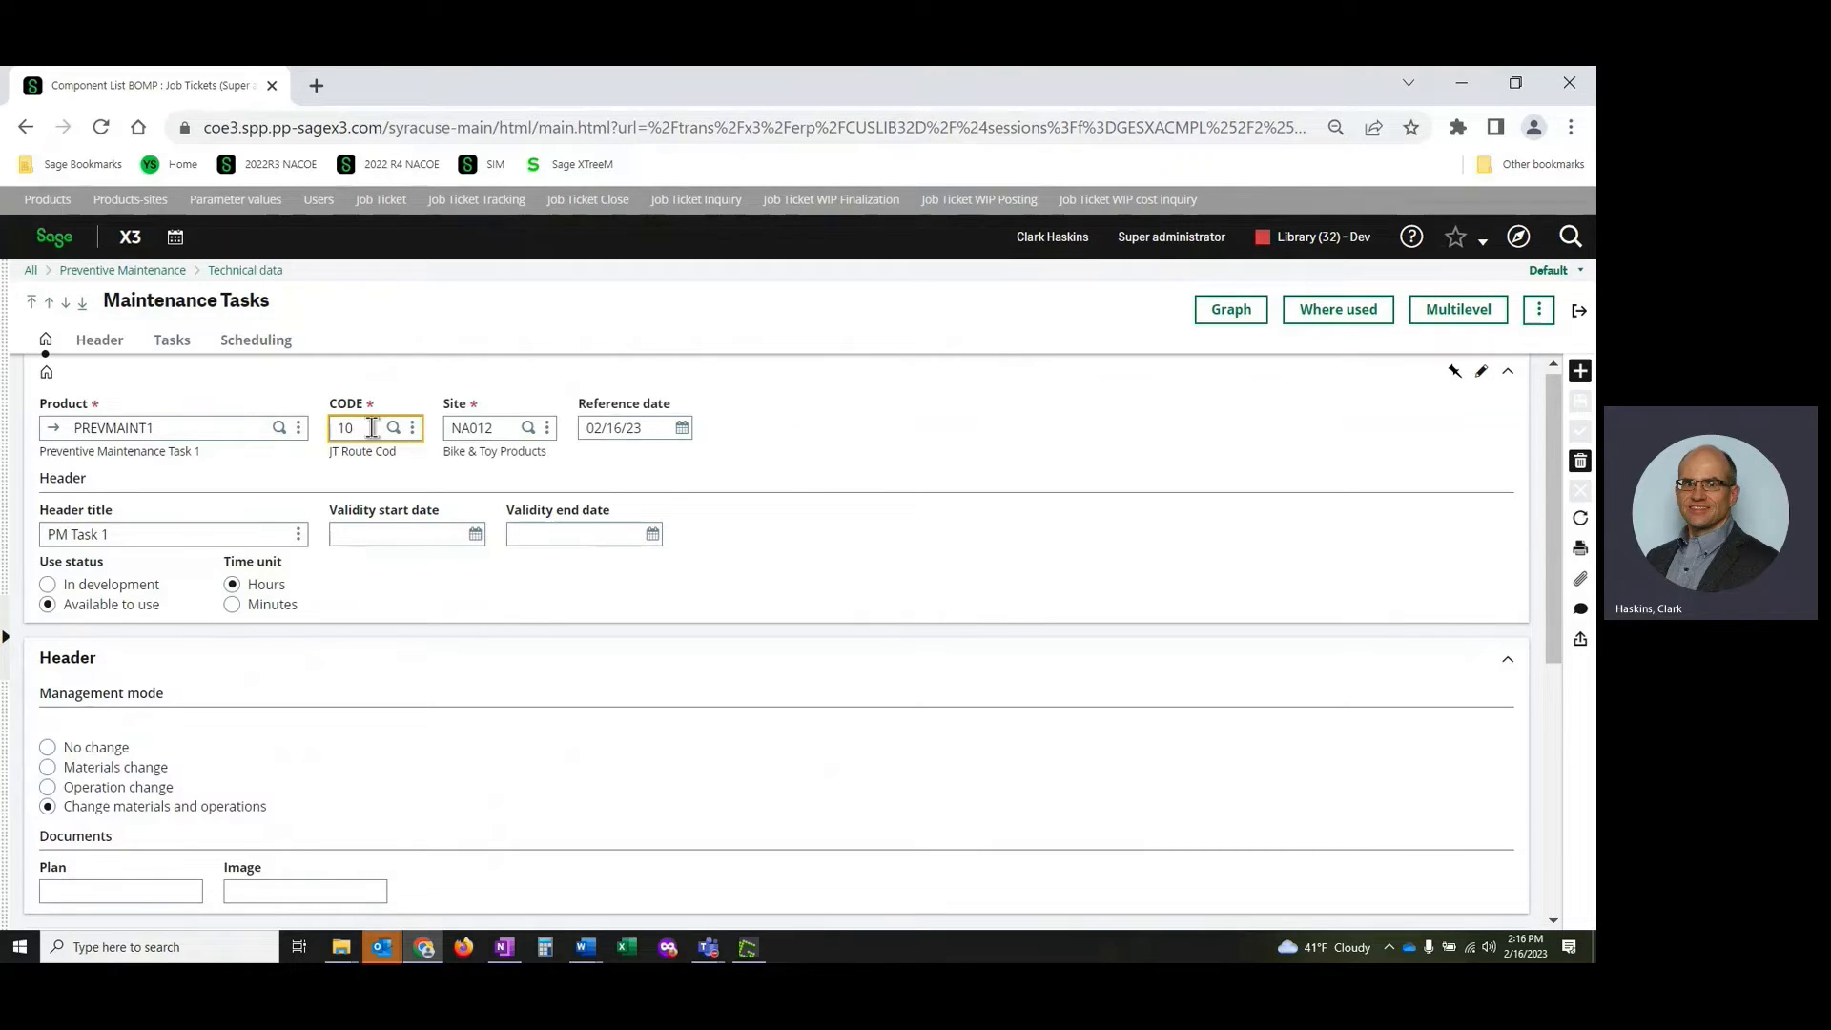
pyautogui.click(173, 345)
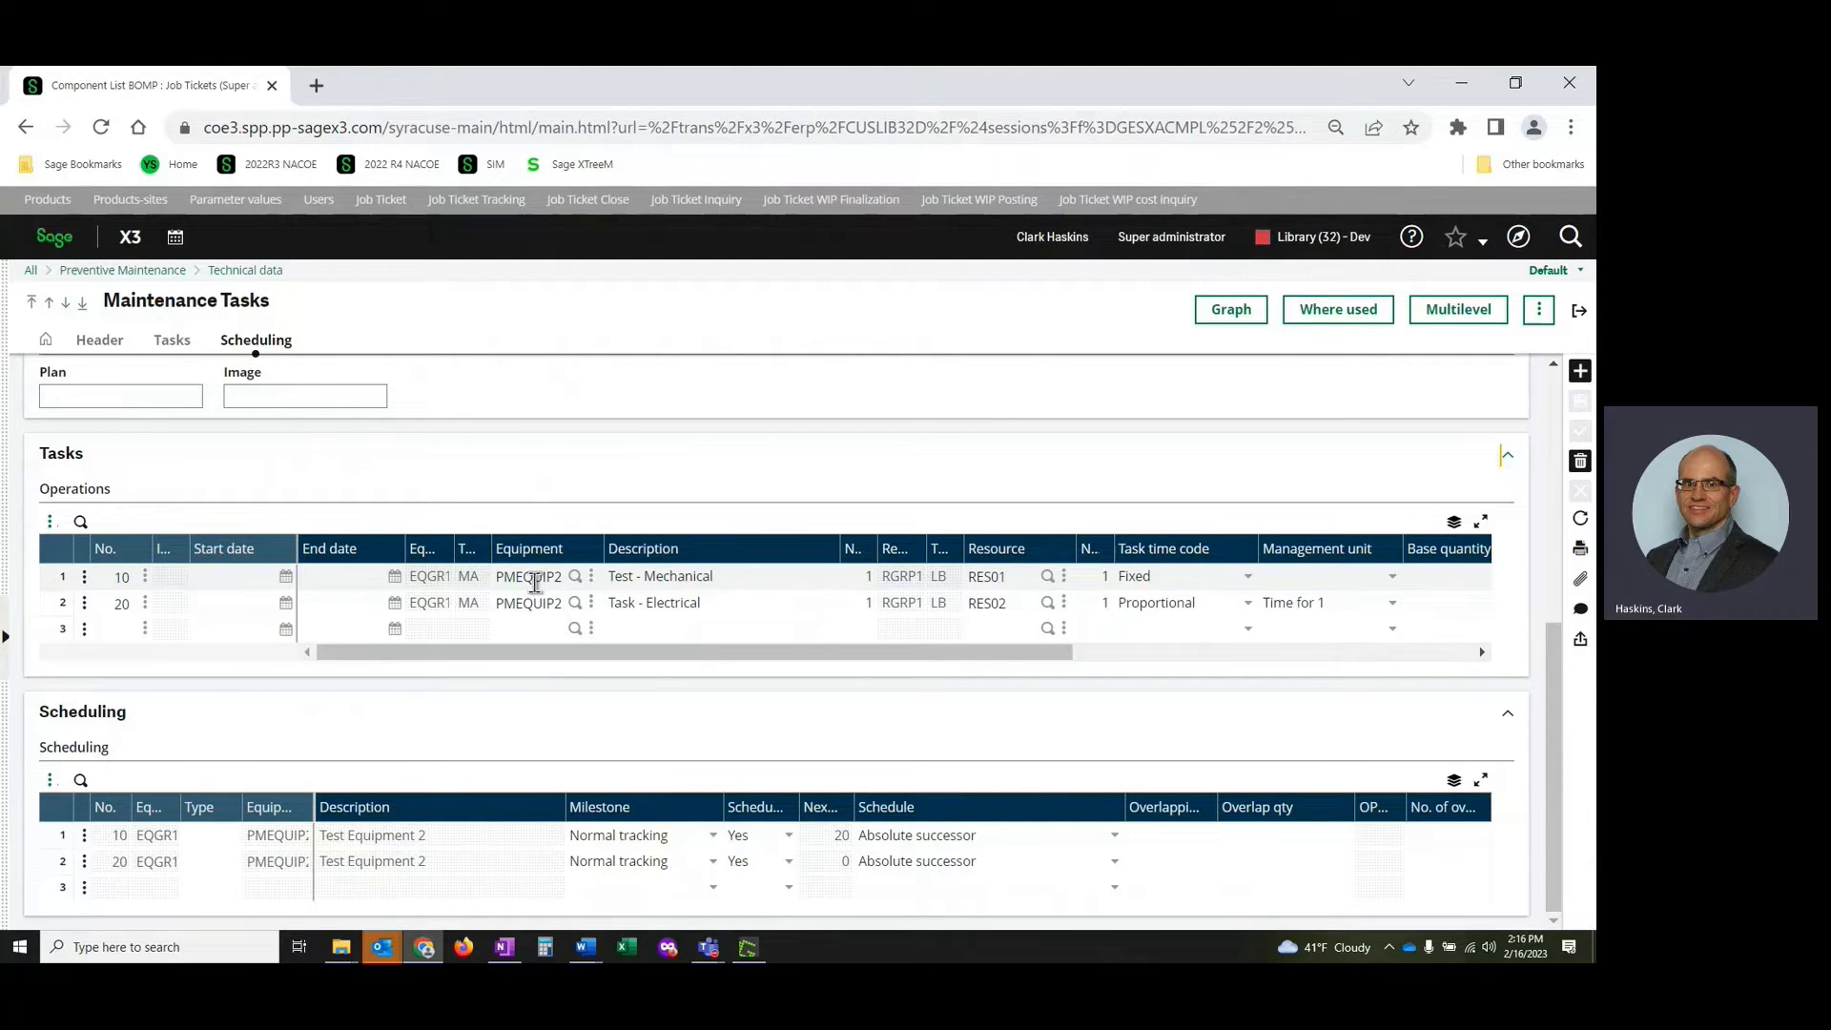
# Step: Open the equipment record PMEQUIP2 from operation 10 of the maintenance tasks
pyautogui.click(588, 584)
pyautogui.click(591, 578)
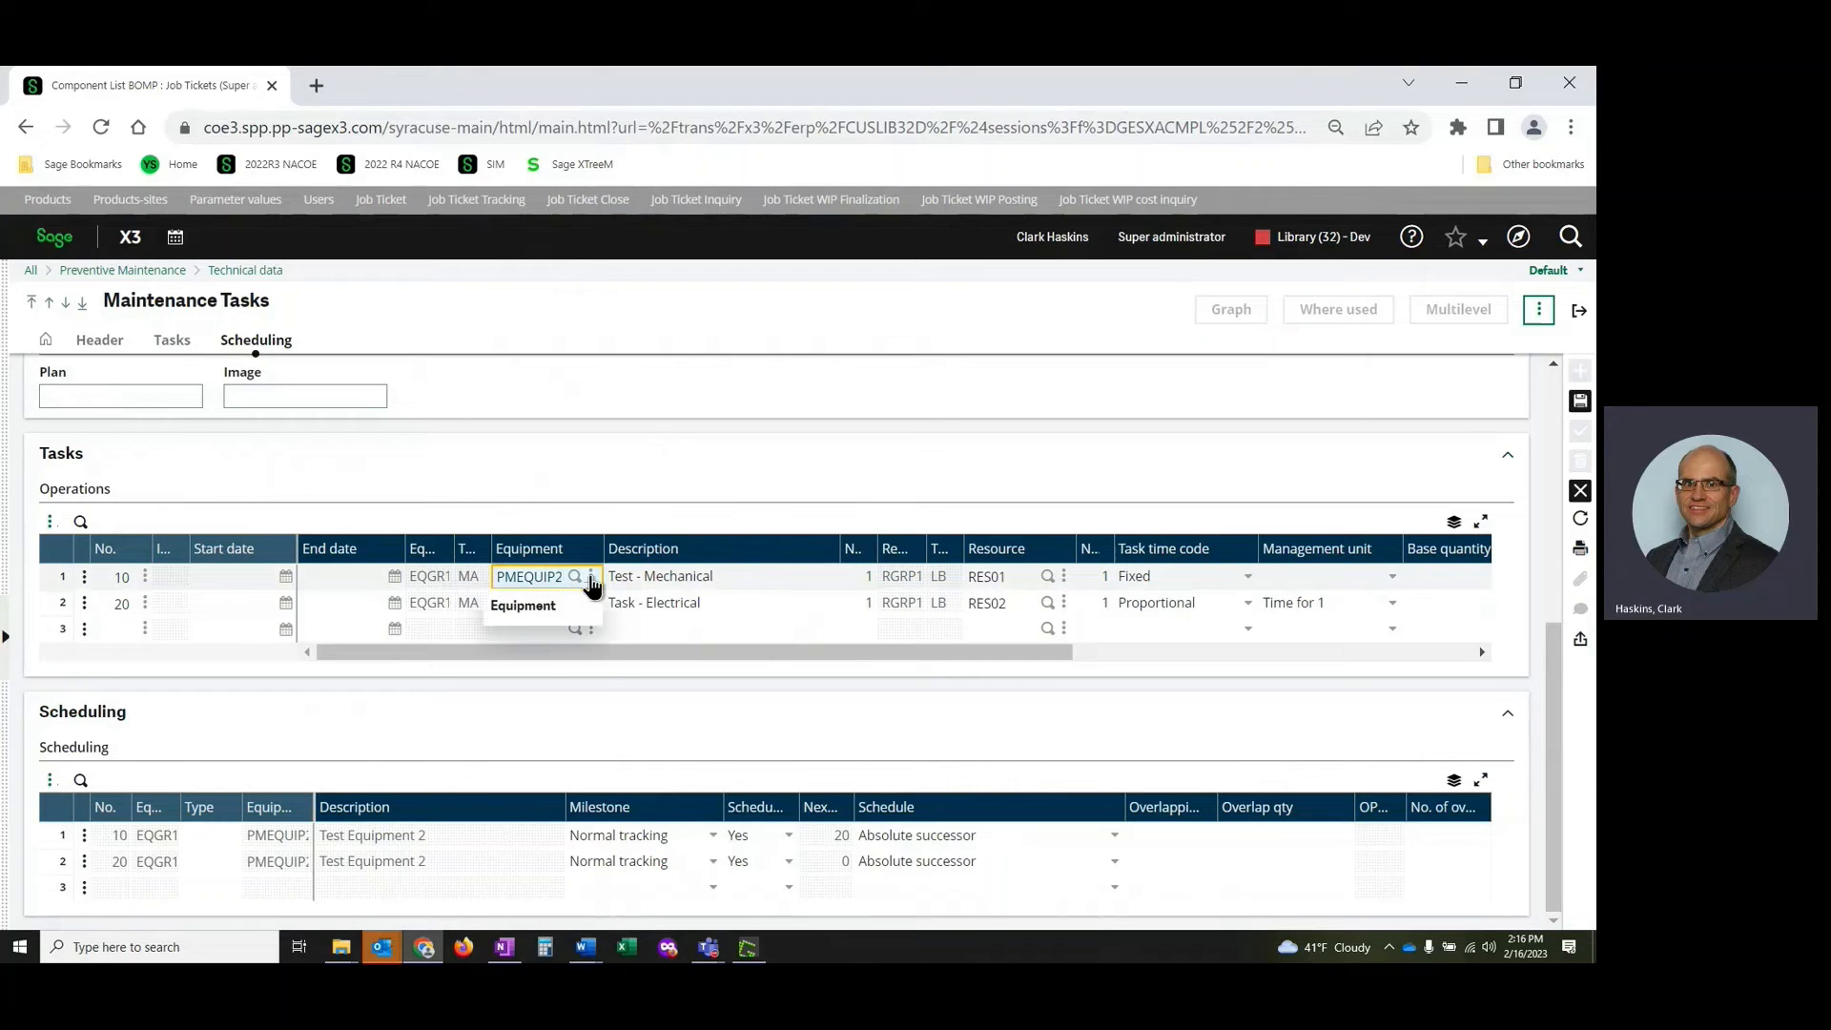
pyautogui.click(552, 605)
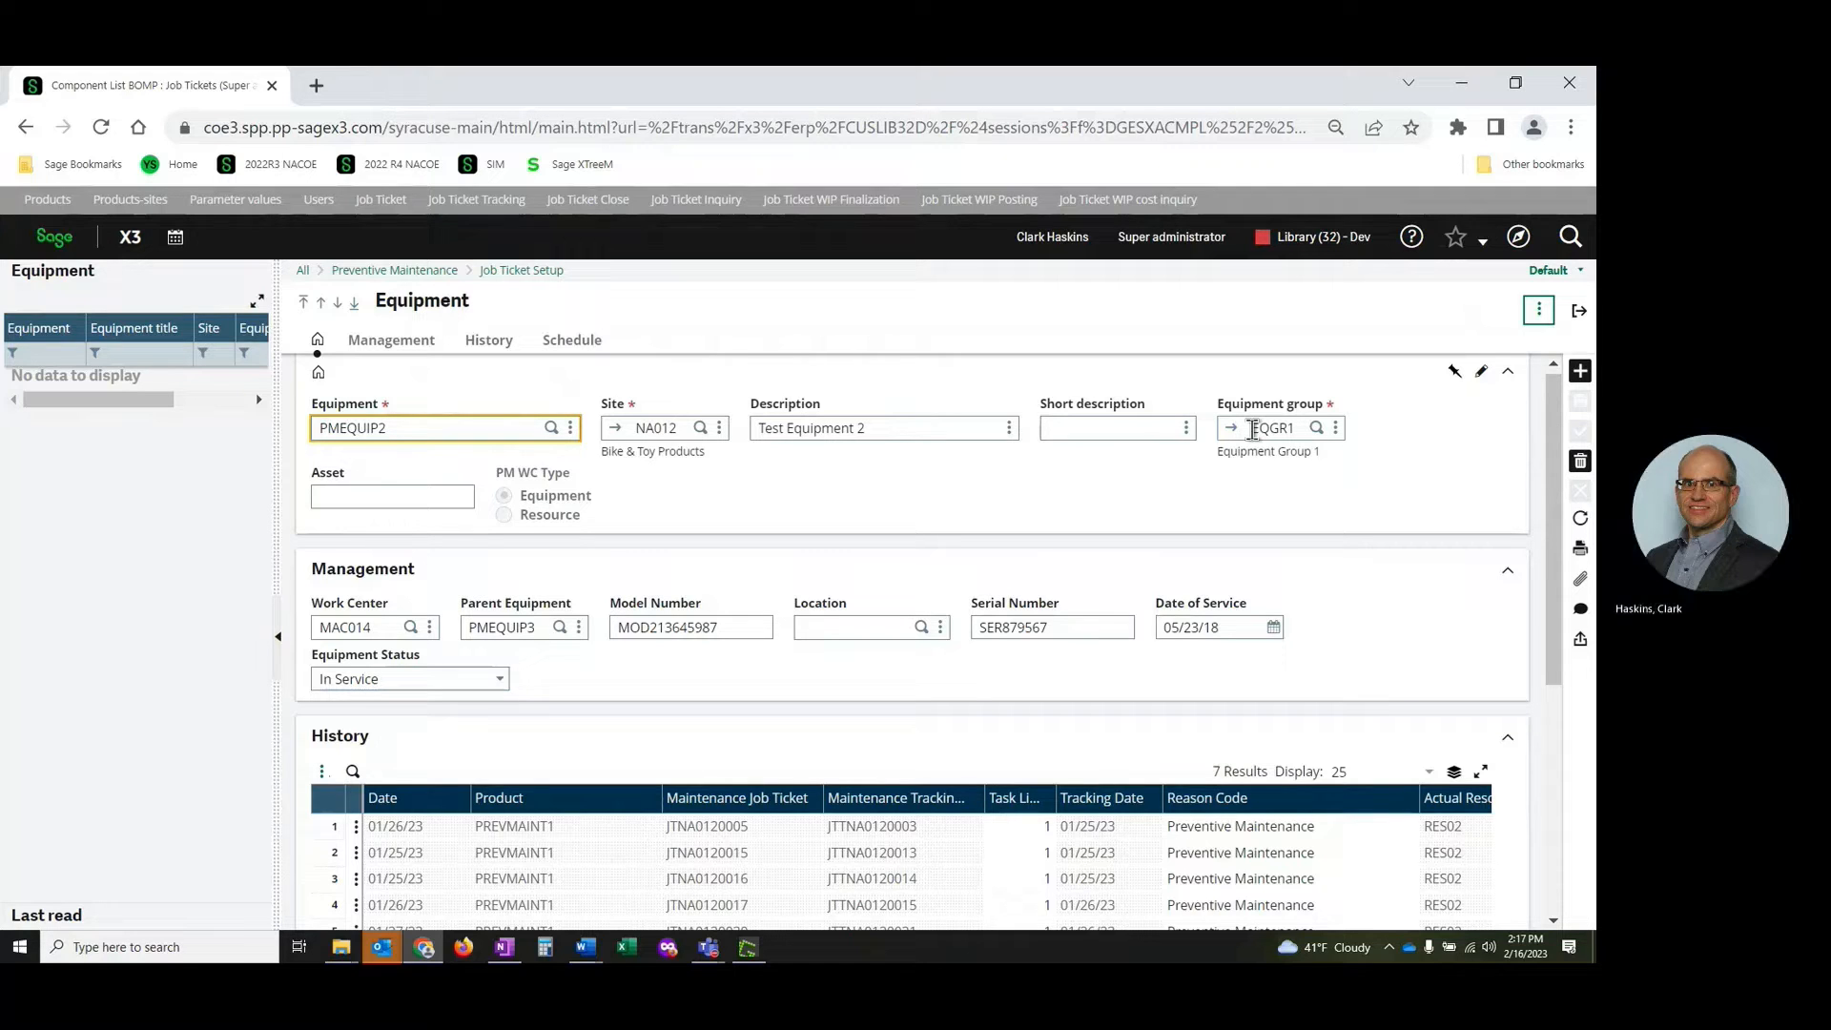
# Step: Examine the equipment's work center, parent equipment, model number and location fields, and the available equipment status options
pyautogui.click(385, 622)
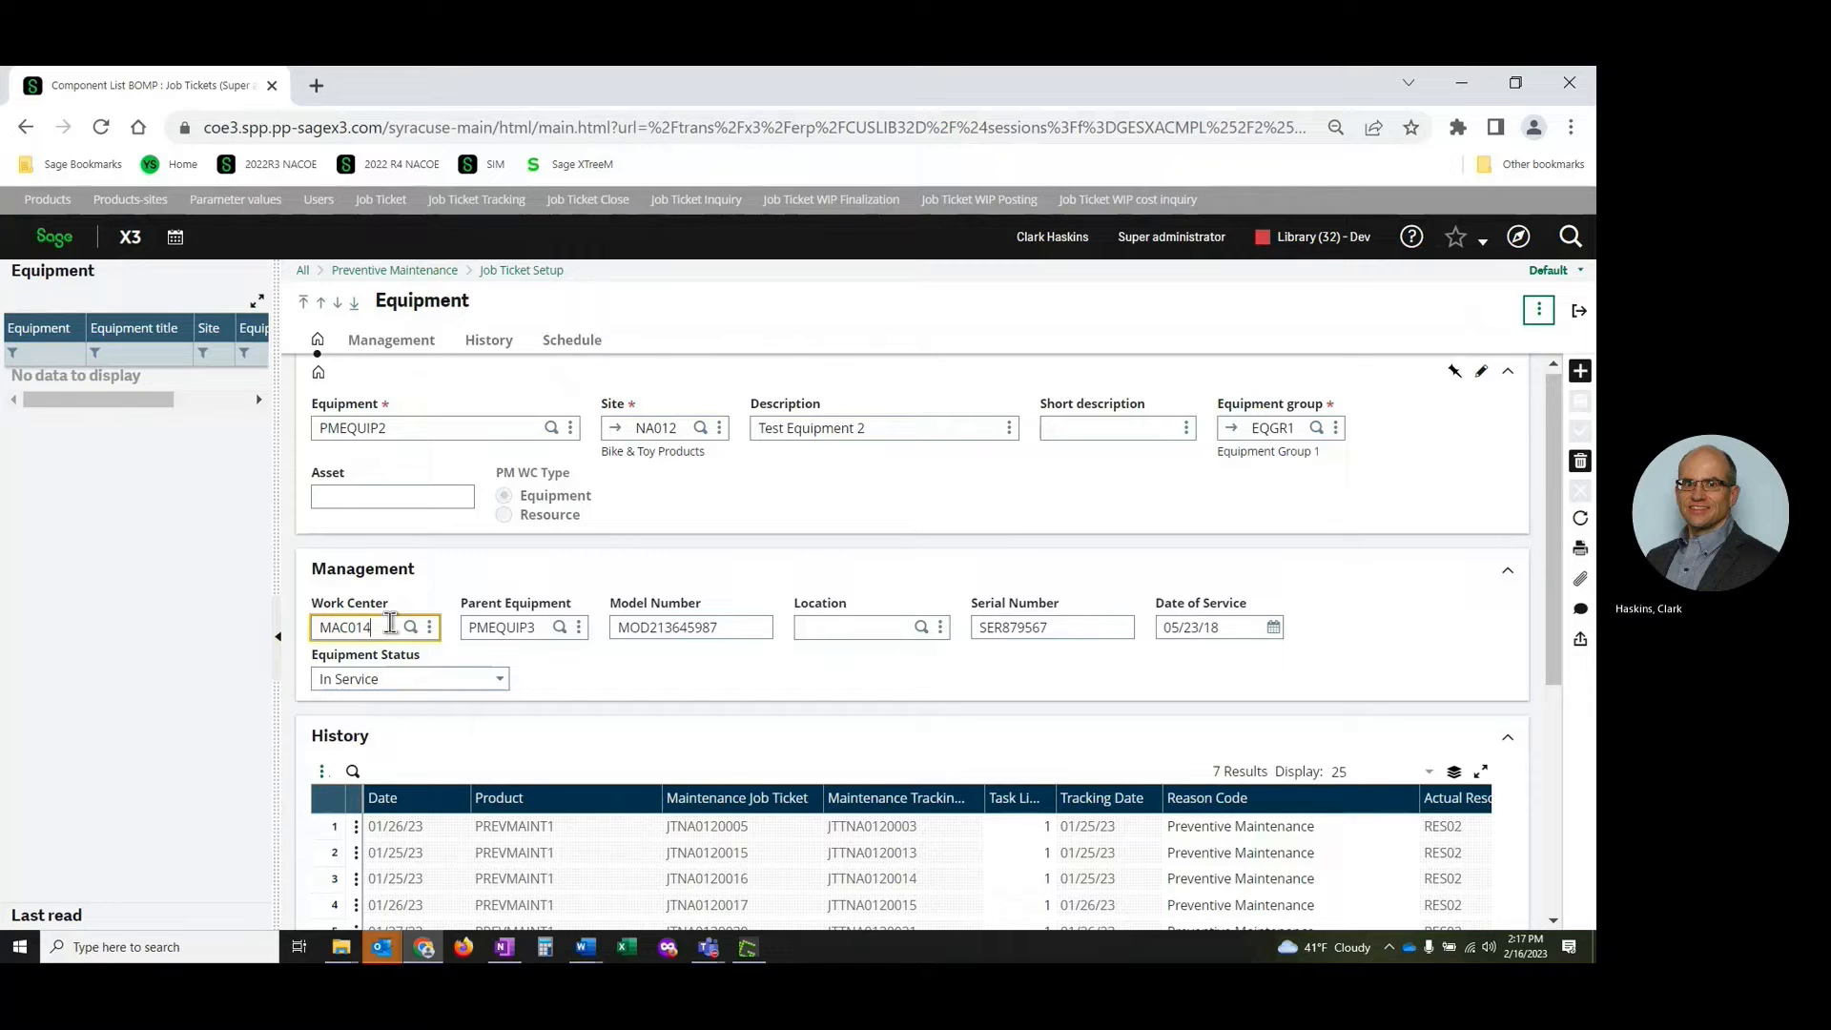
pyautogui.press('Tab')
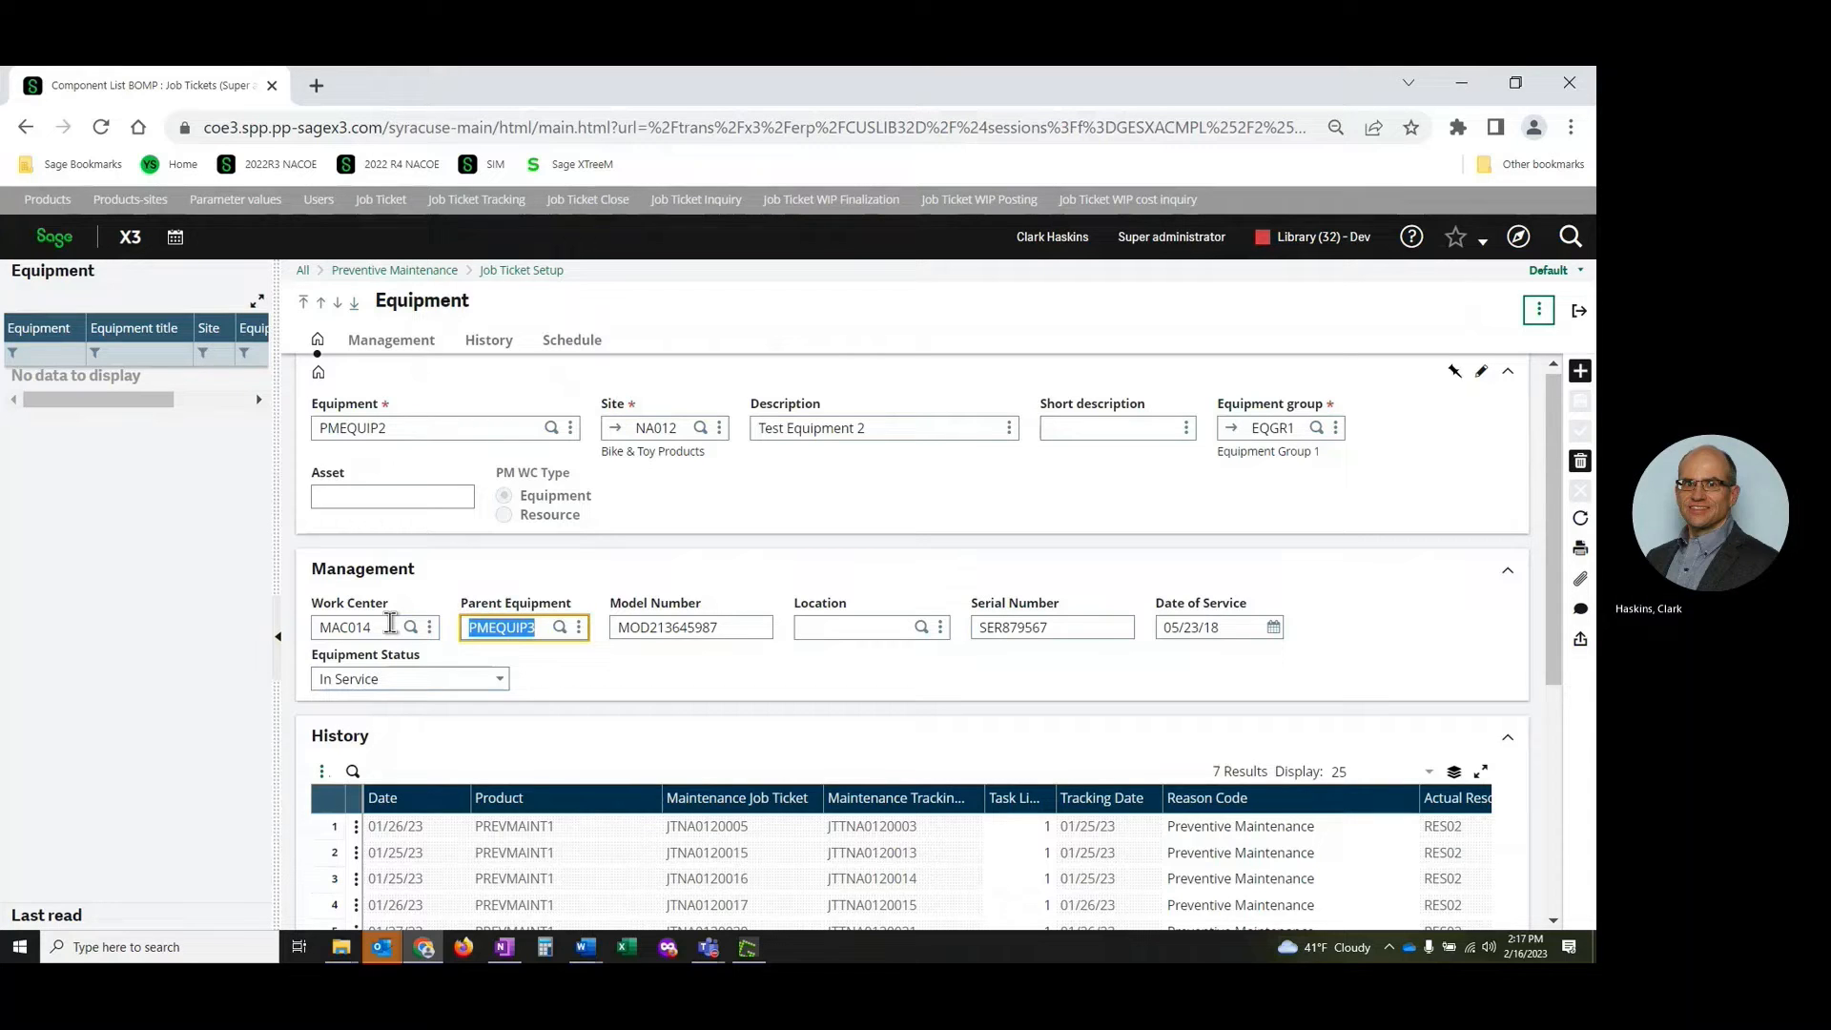
pyautogui.press('Tab')
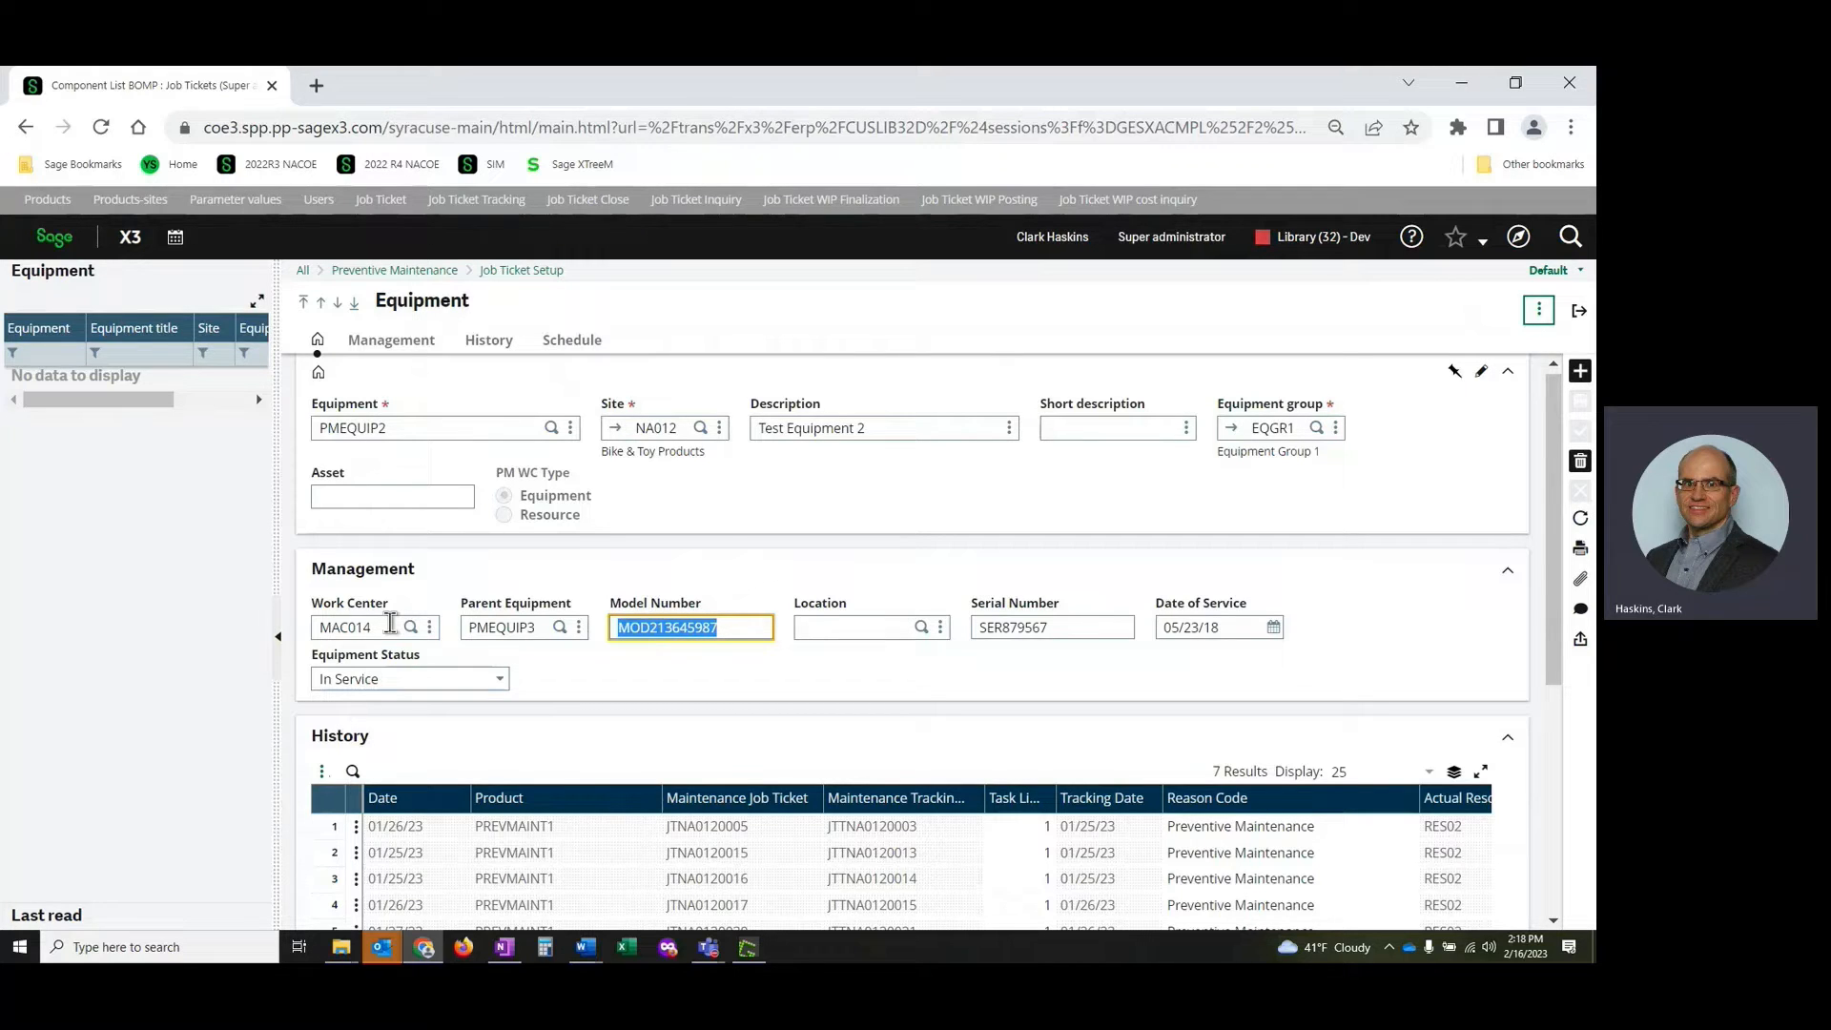
pyautogui.press('Tab')
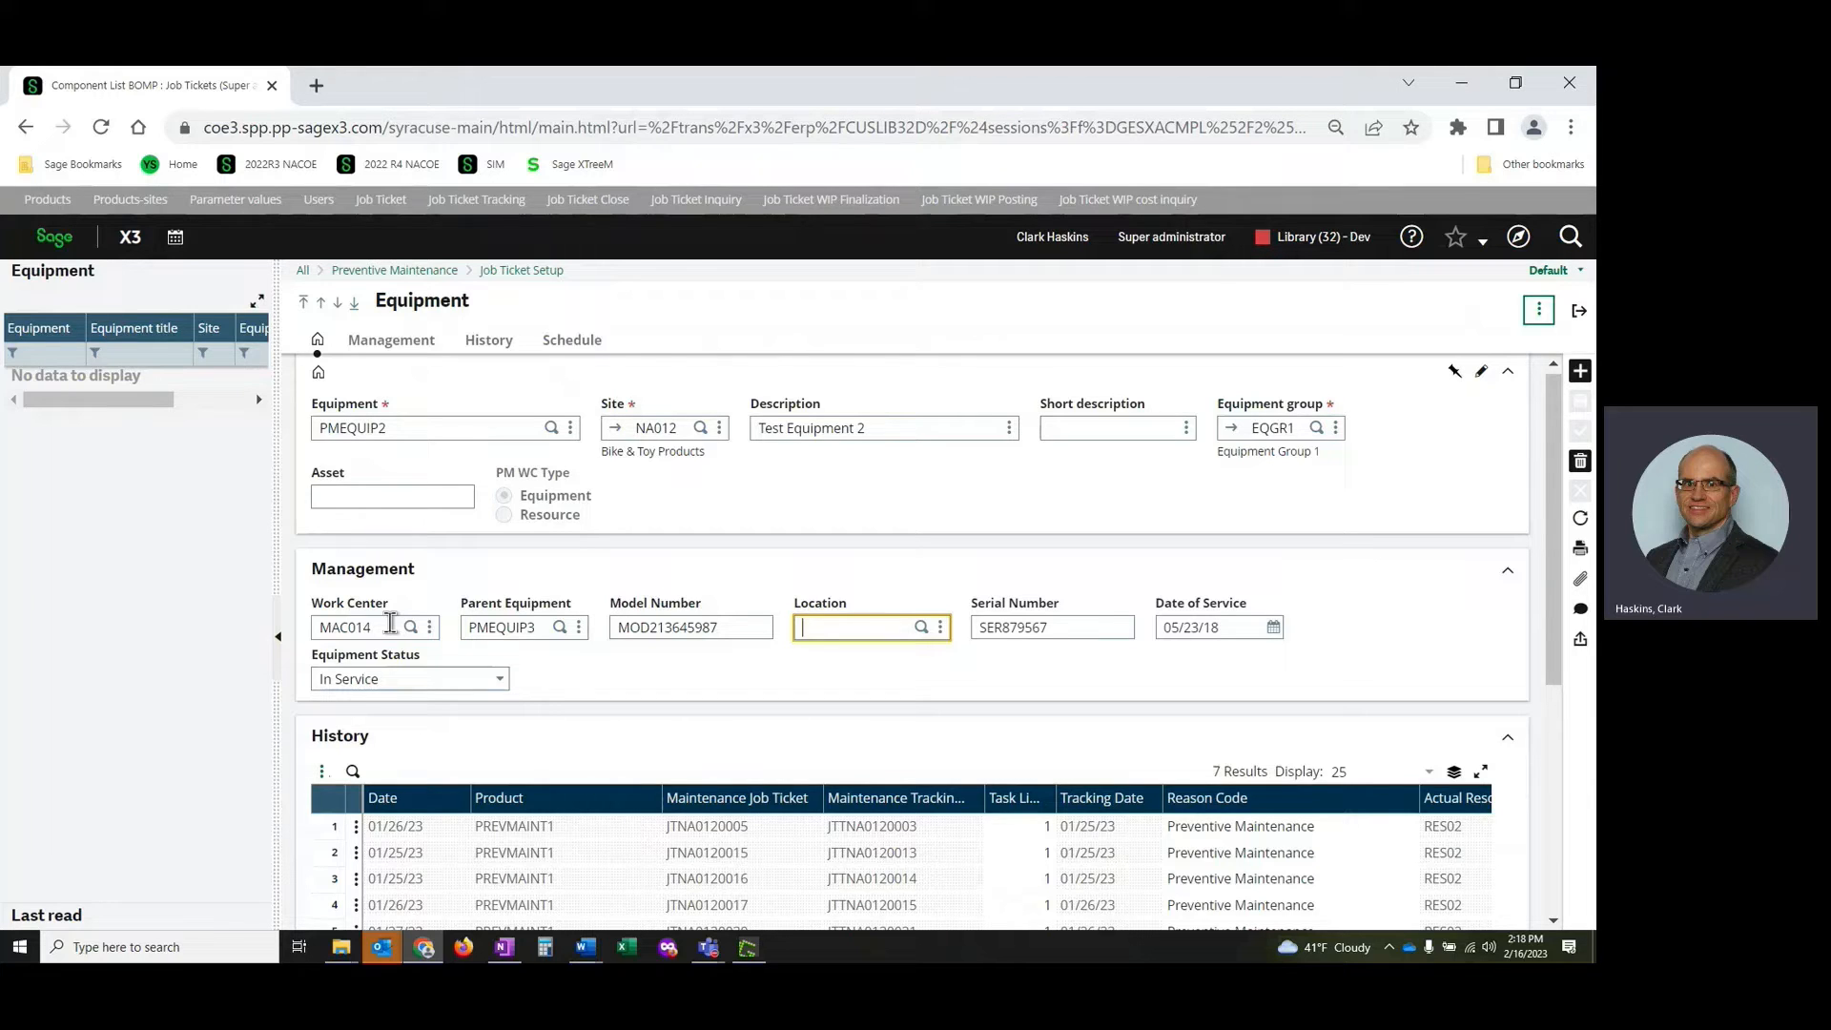
pyautogui.click(499, 683)
pyautogui.click(498, 683)
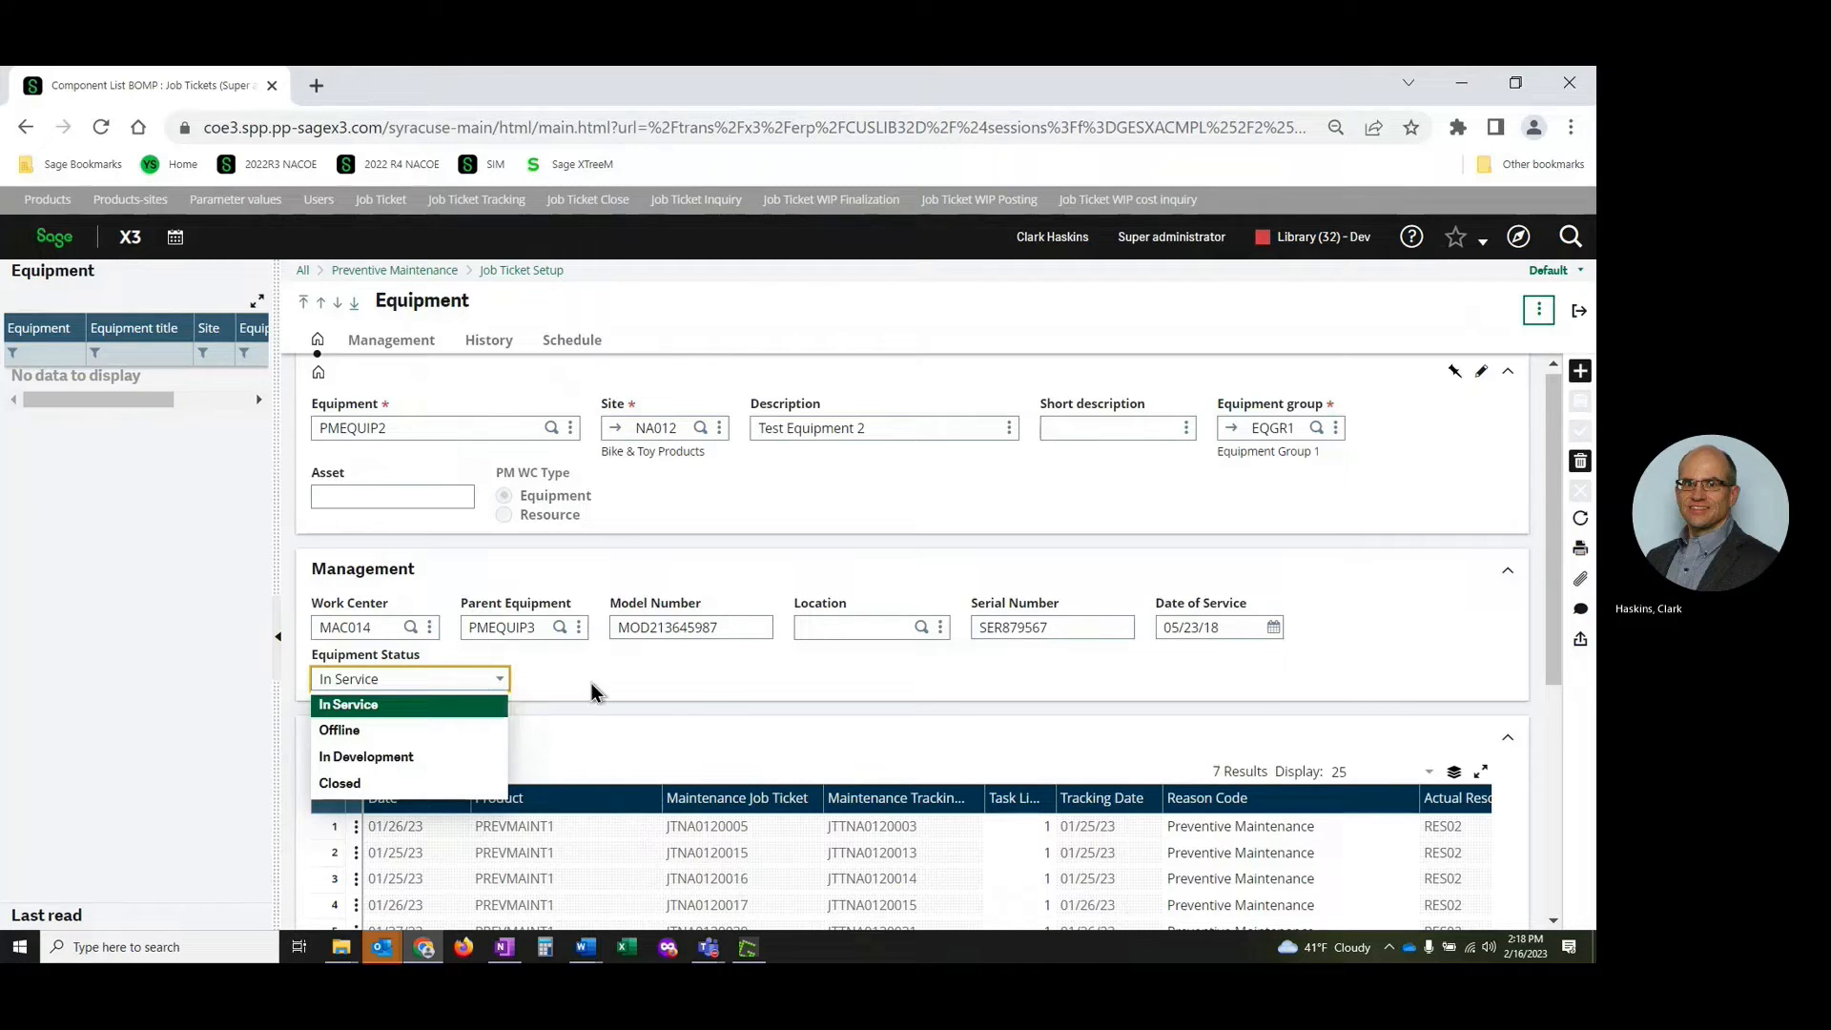
pyautogui.click(717, 687)
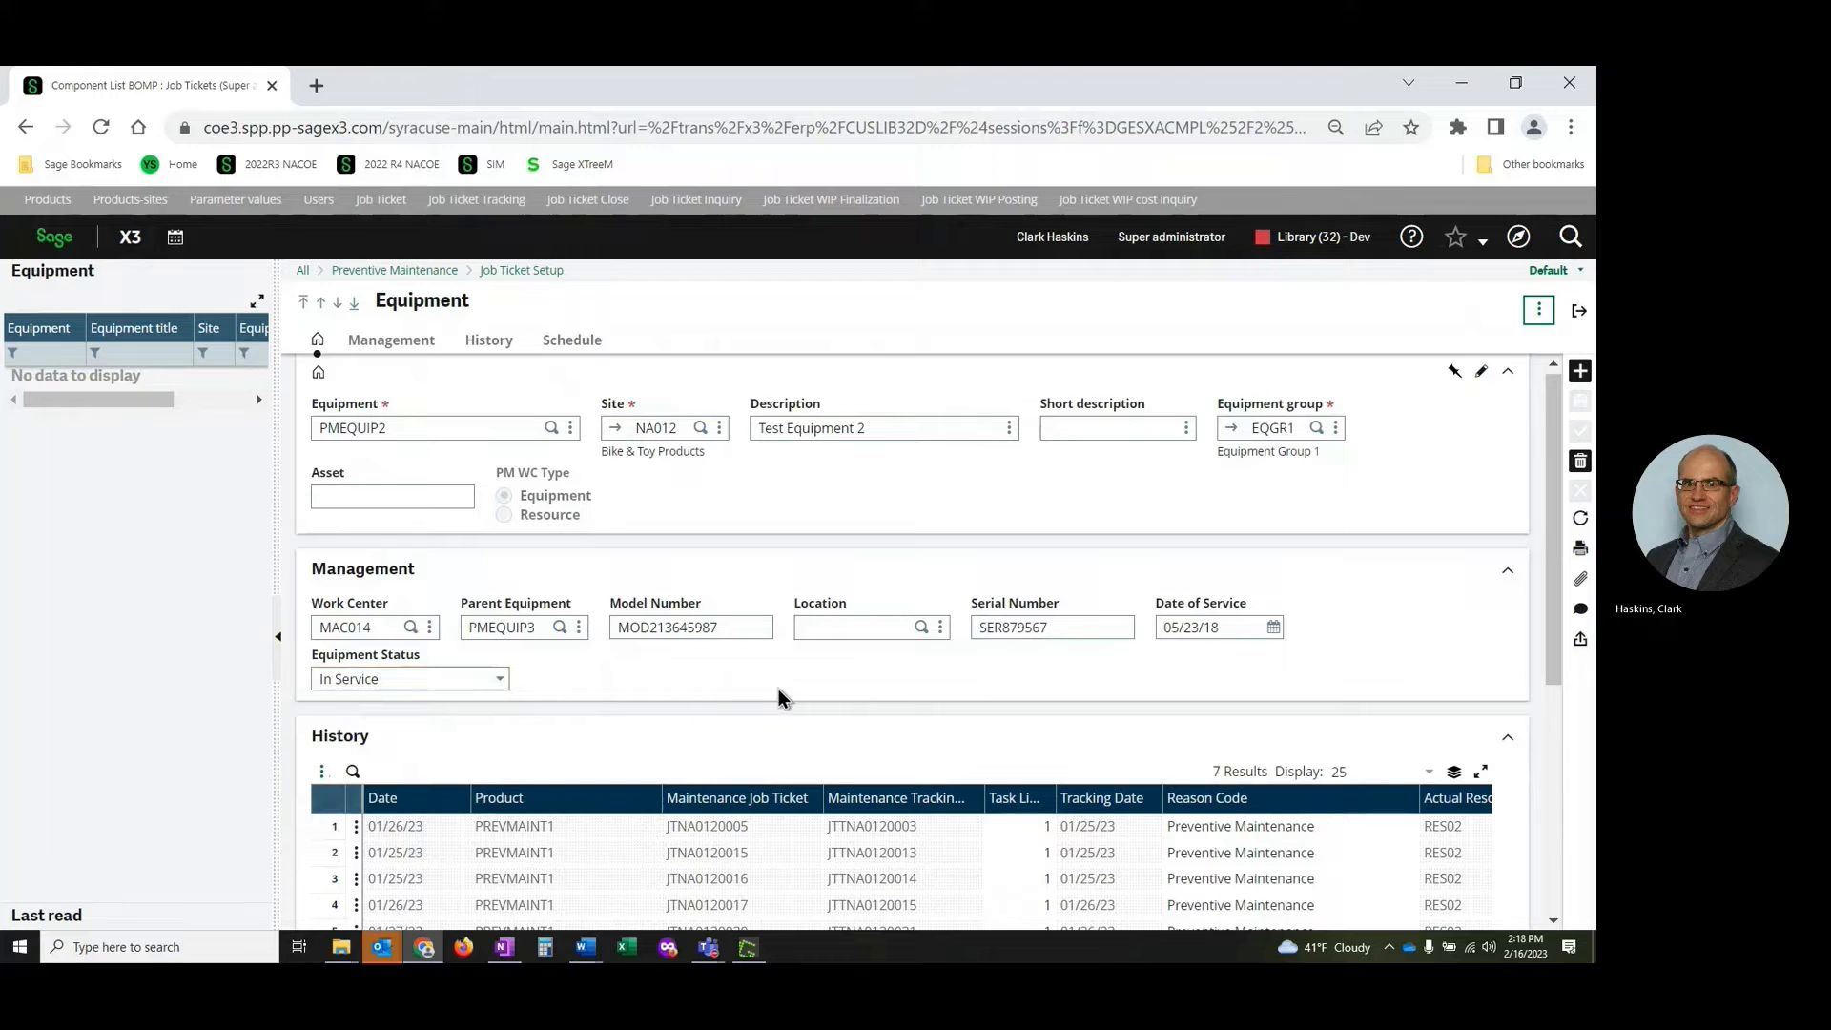
# Step: Review the equipment's maintenance history through to the actual resource, time and time unit columns
pyautogui.scroll(-1, 778, 688)
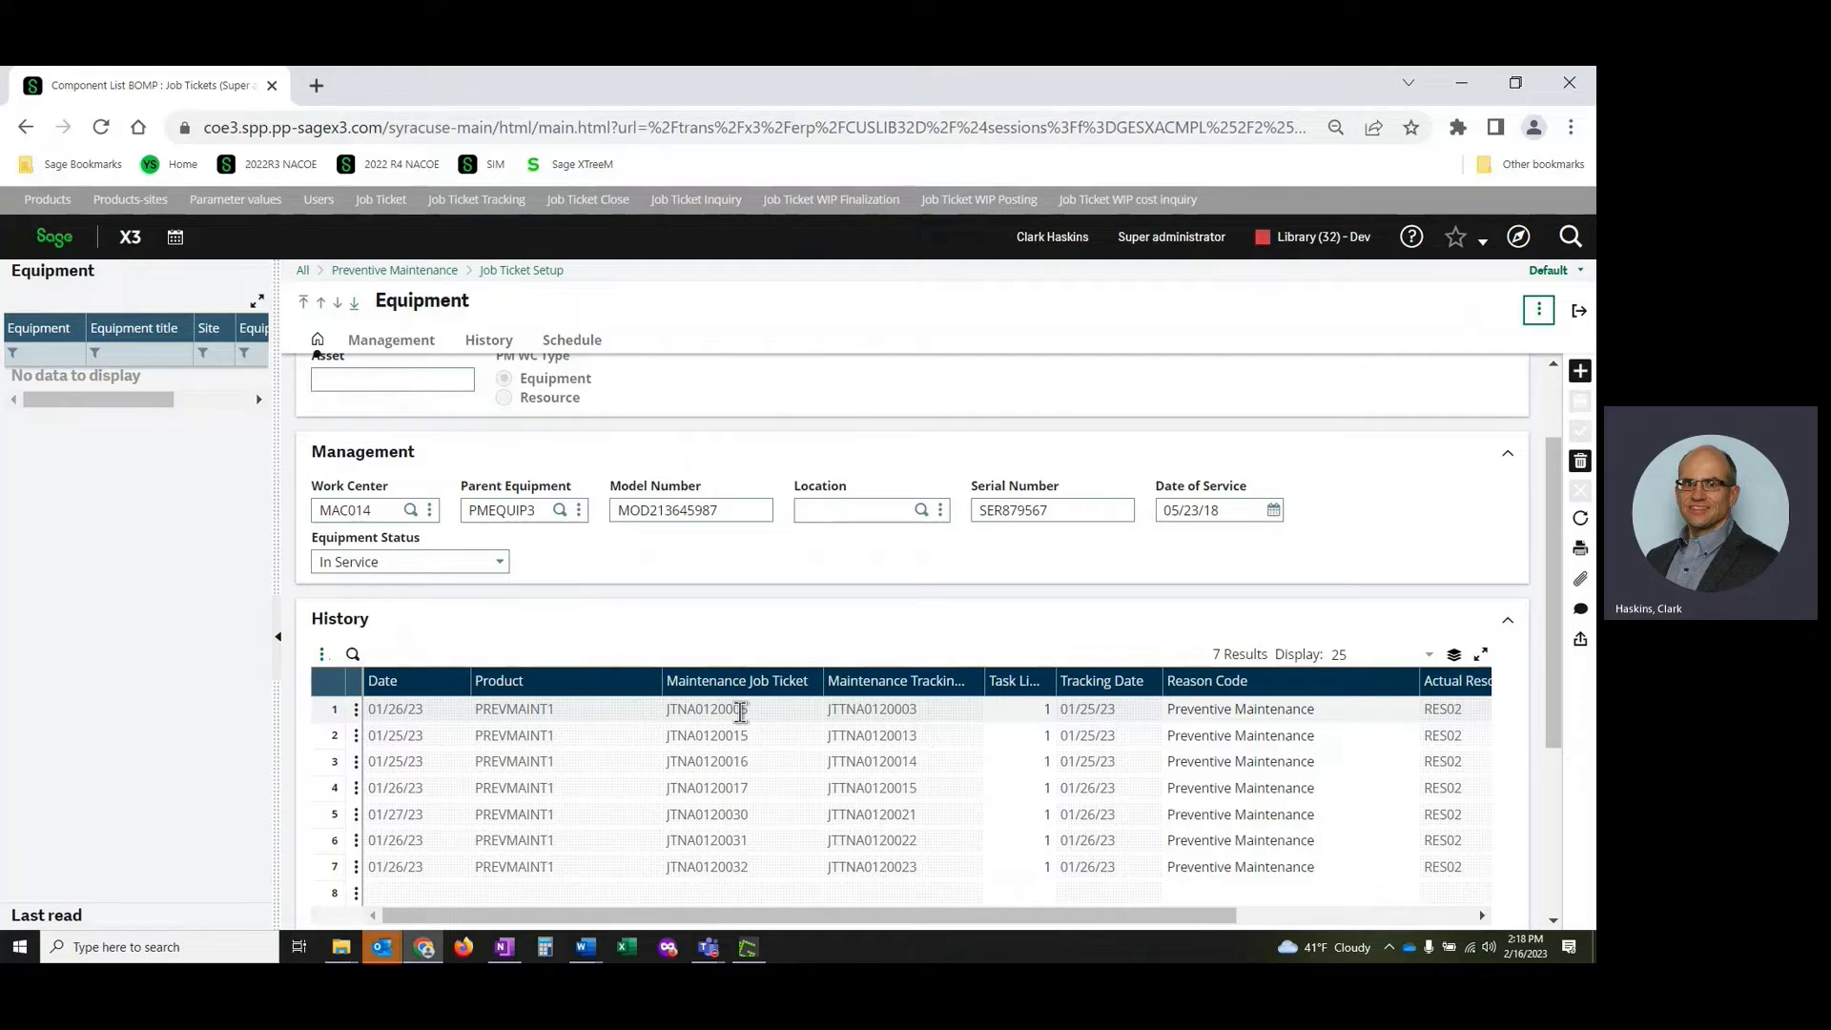
pyautogui.moveTo(903, 918); pyautogui.dragTo(1044, 918)
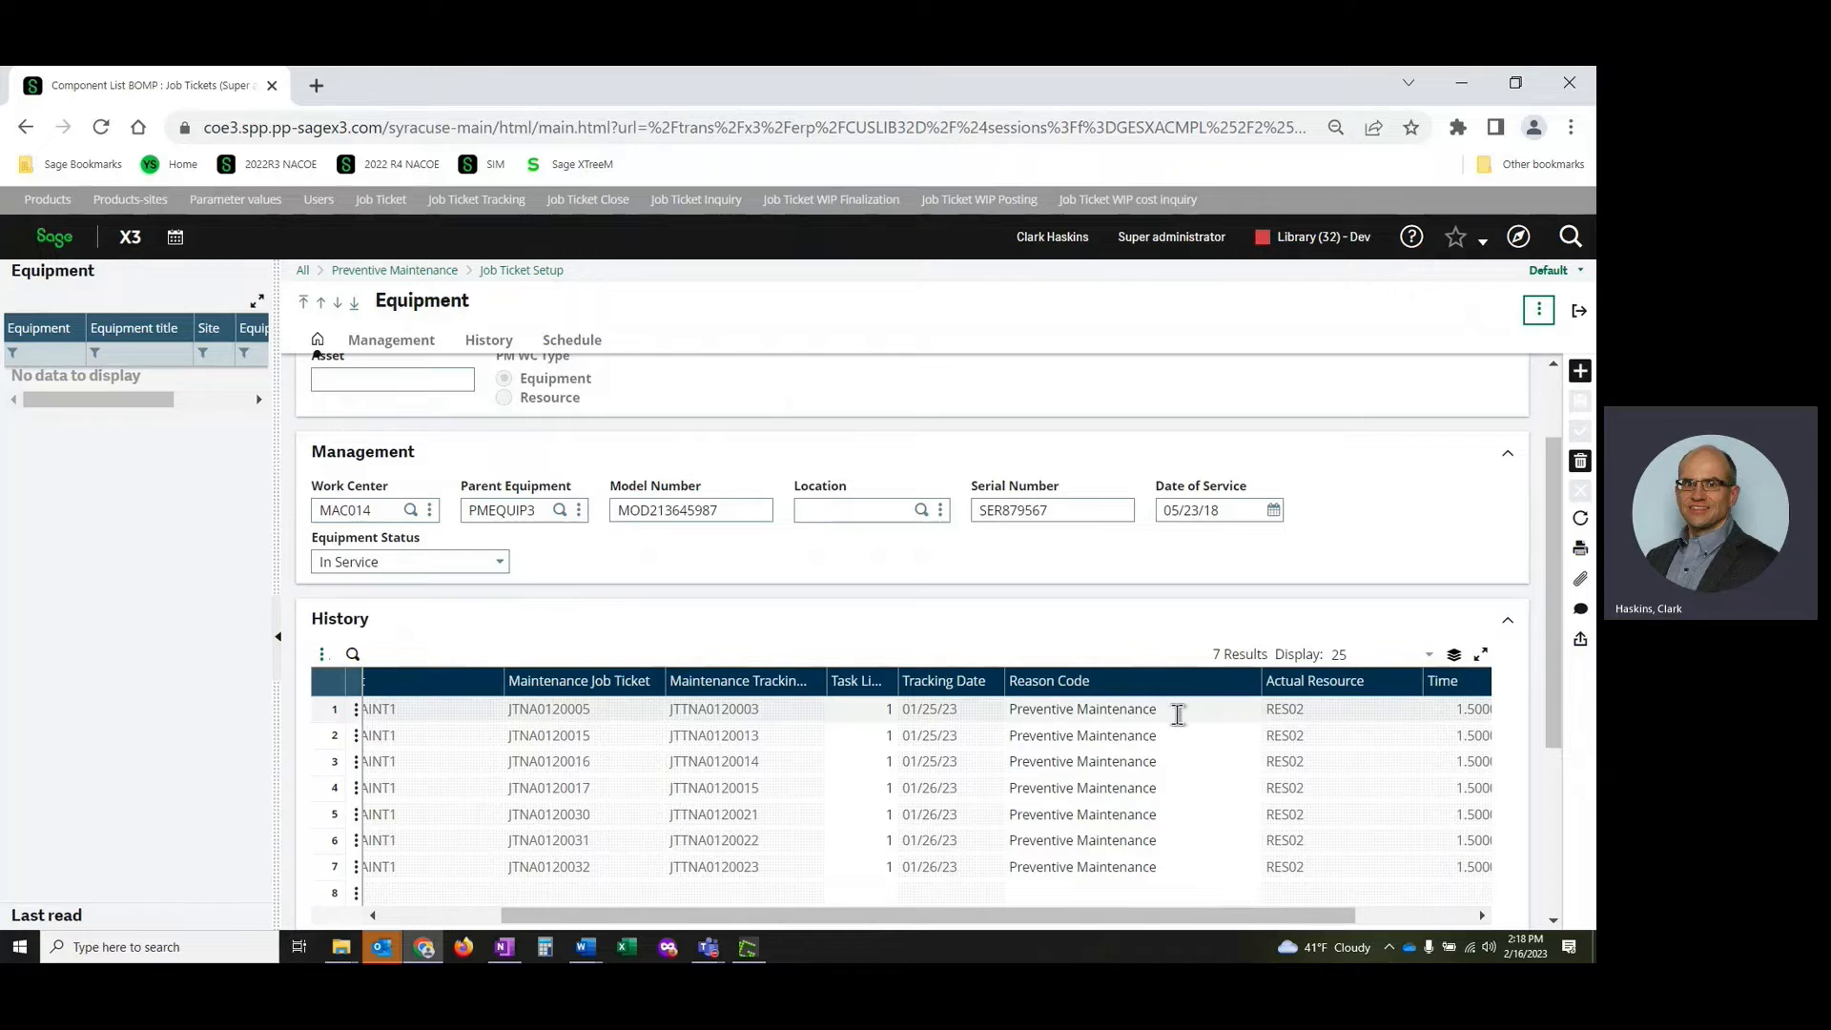
pyautogui.moveTo(1198, 918); pyautogui.dragTo(1267, 920)
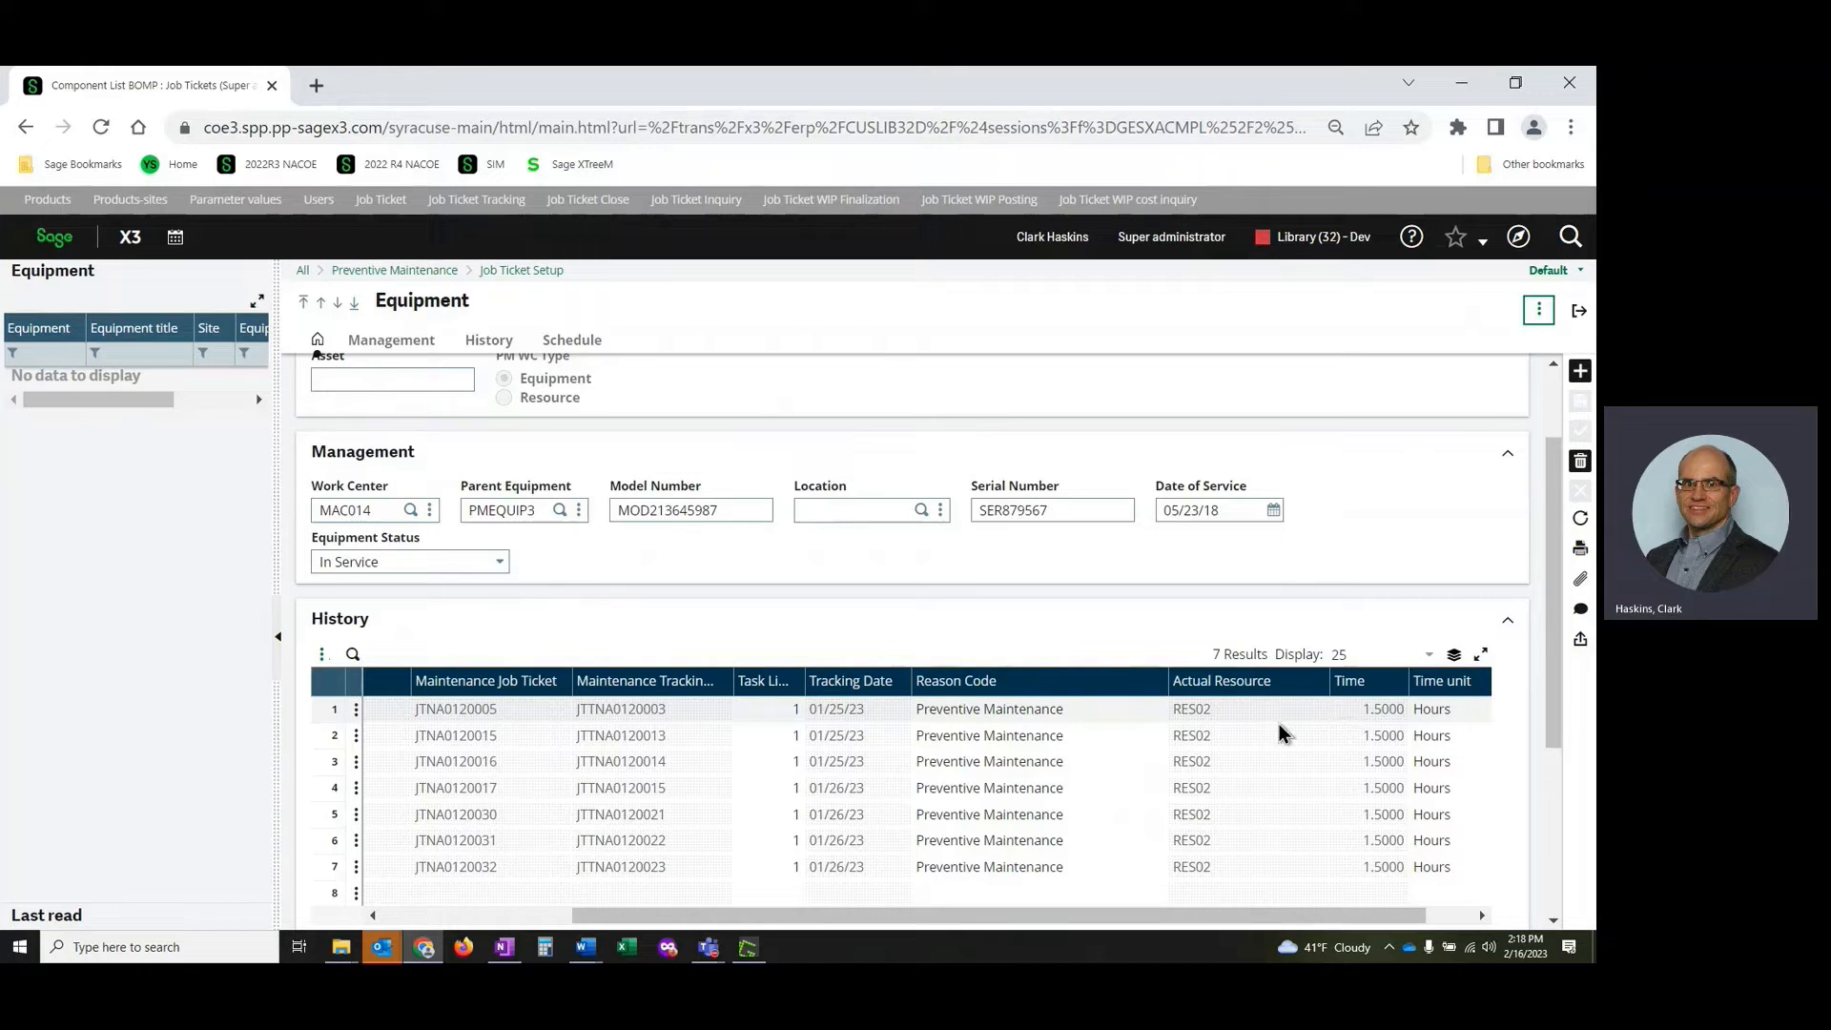
# Step: Review the equipment's maintenance schedule, including the required skills, and return to the maintenance tasks
pyautogui.click(576, 343)
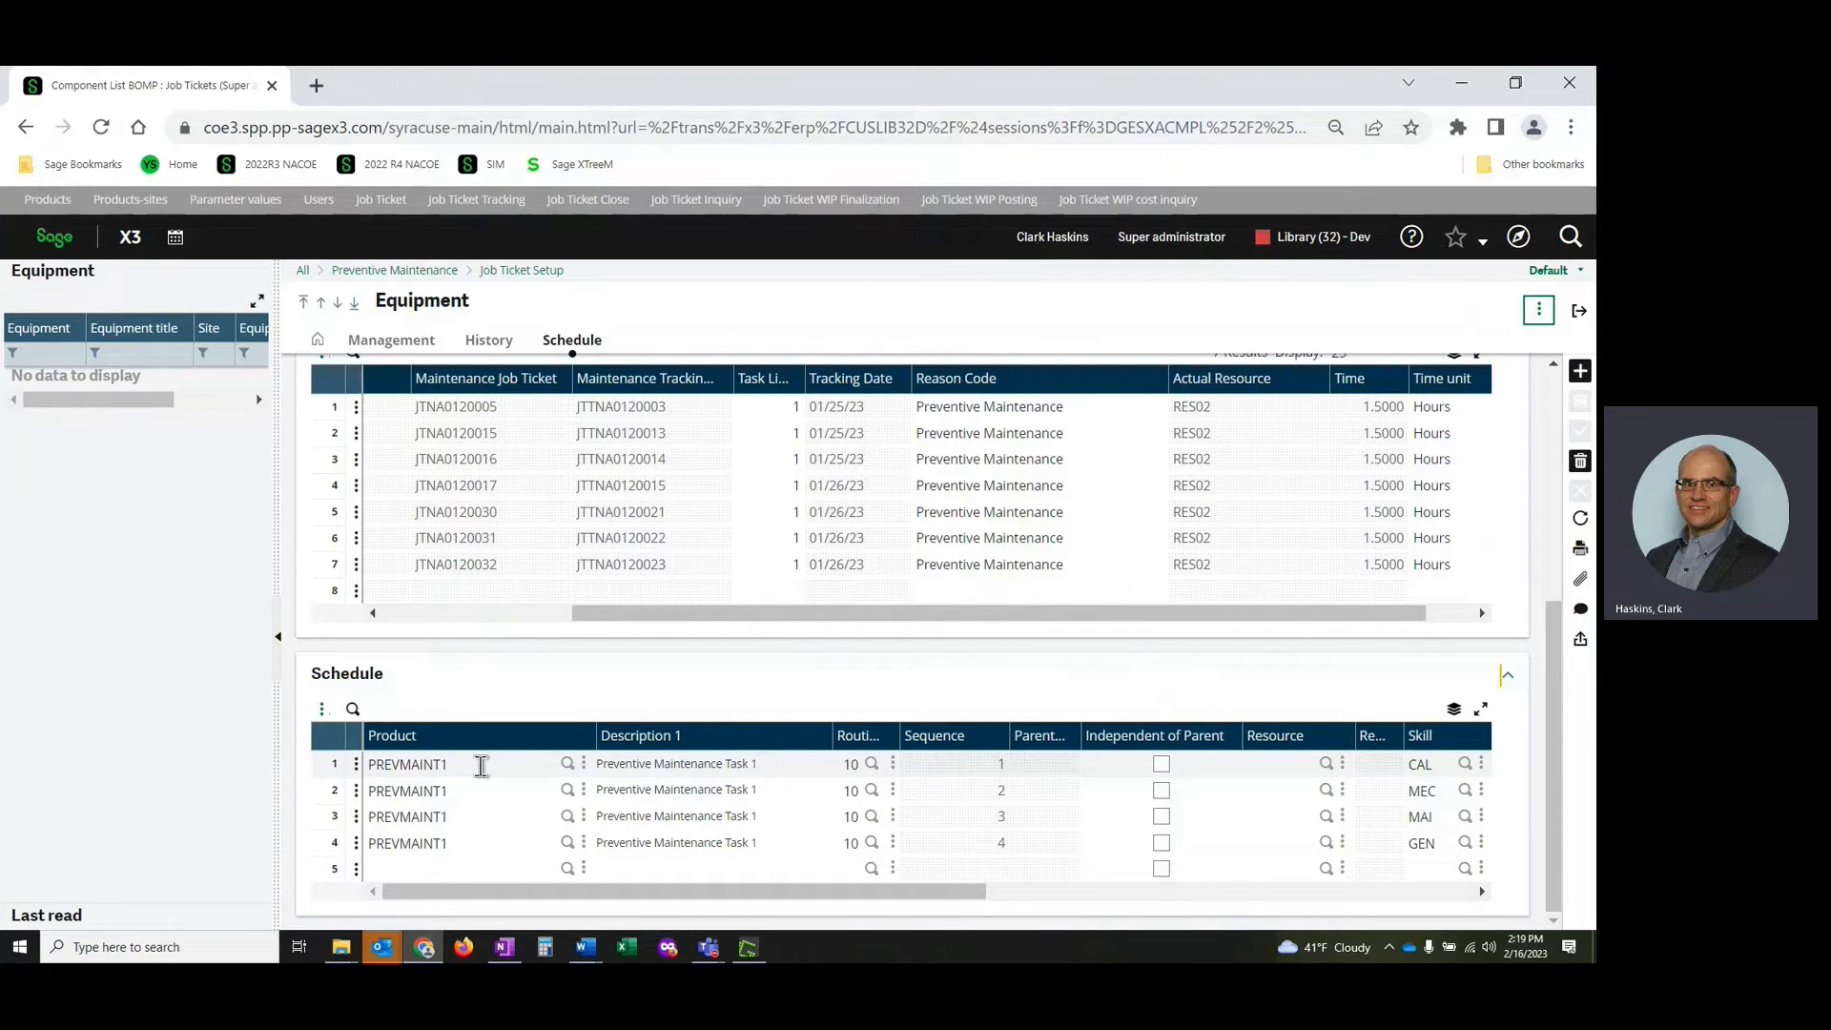
pyautogui.moveTo(805, 891); pyautogui.dragTo(961, 906)
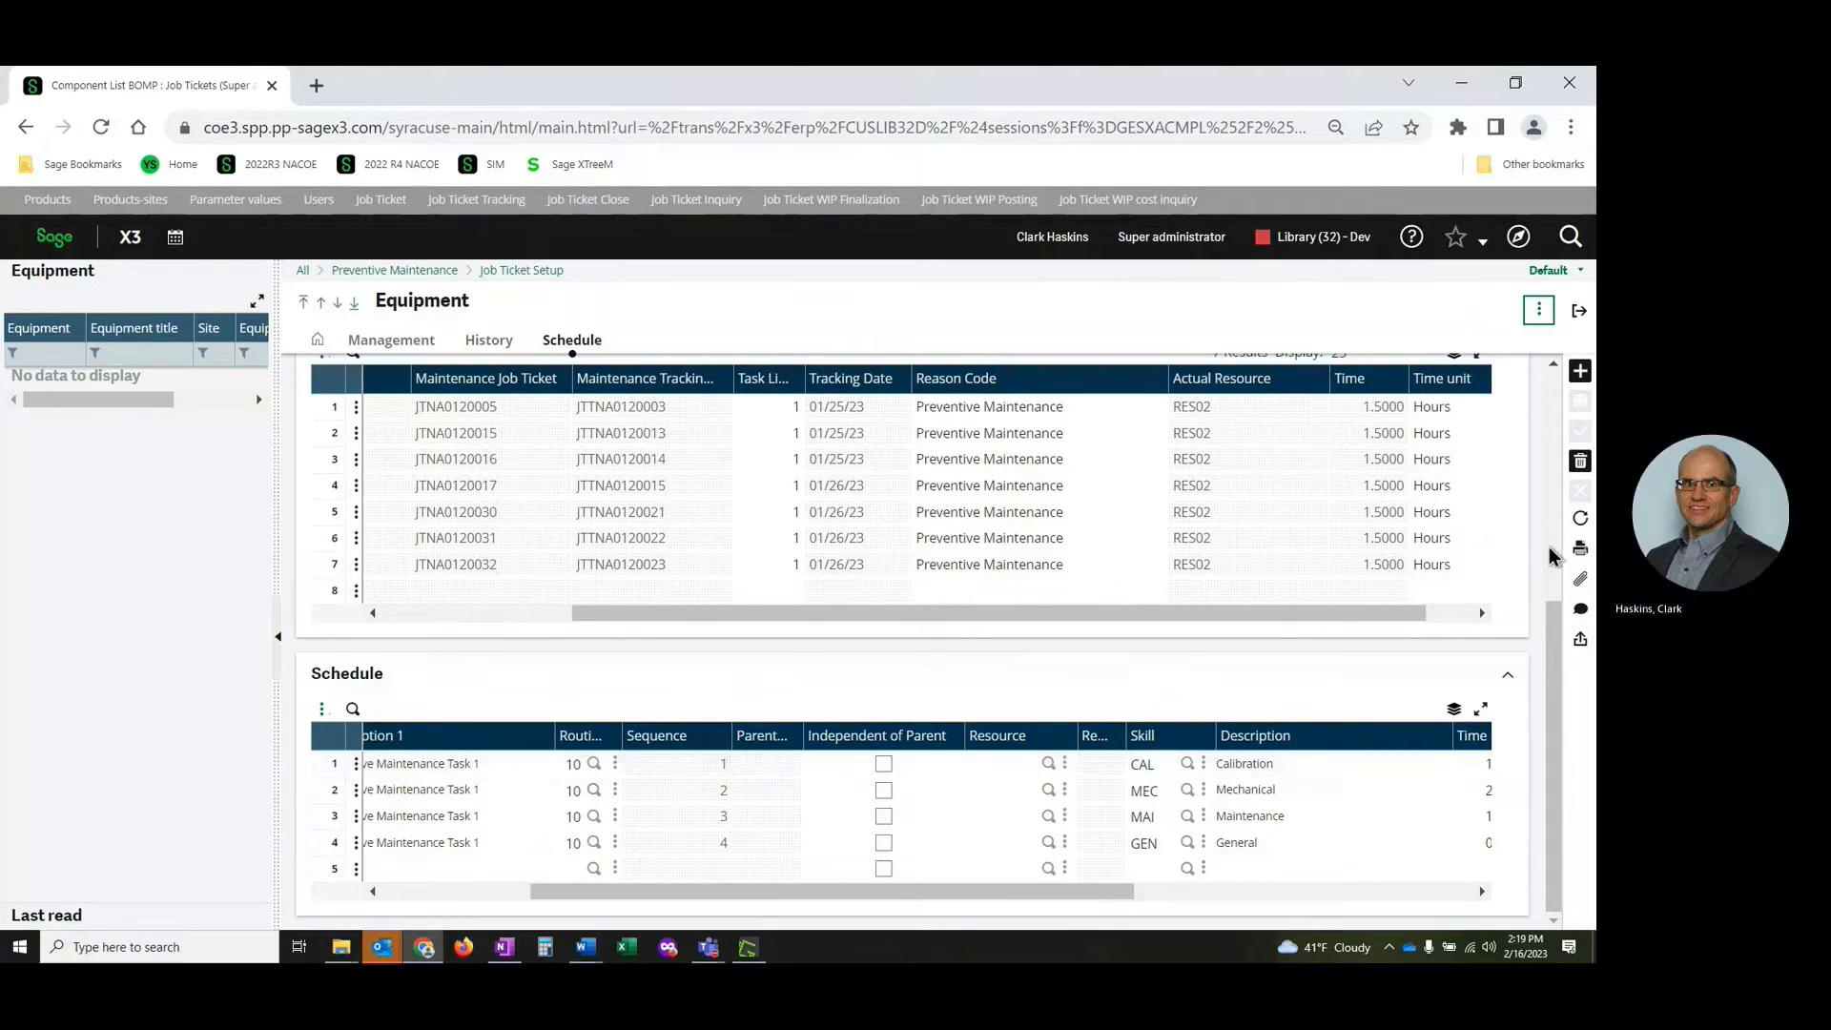
pyautogui.click(1580, 315)
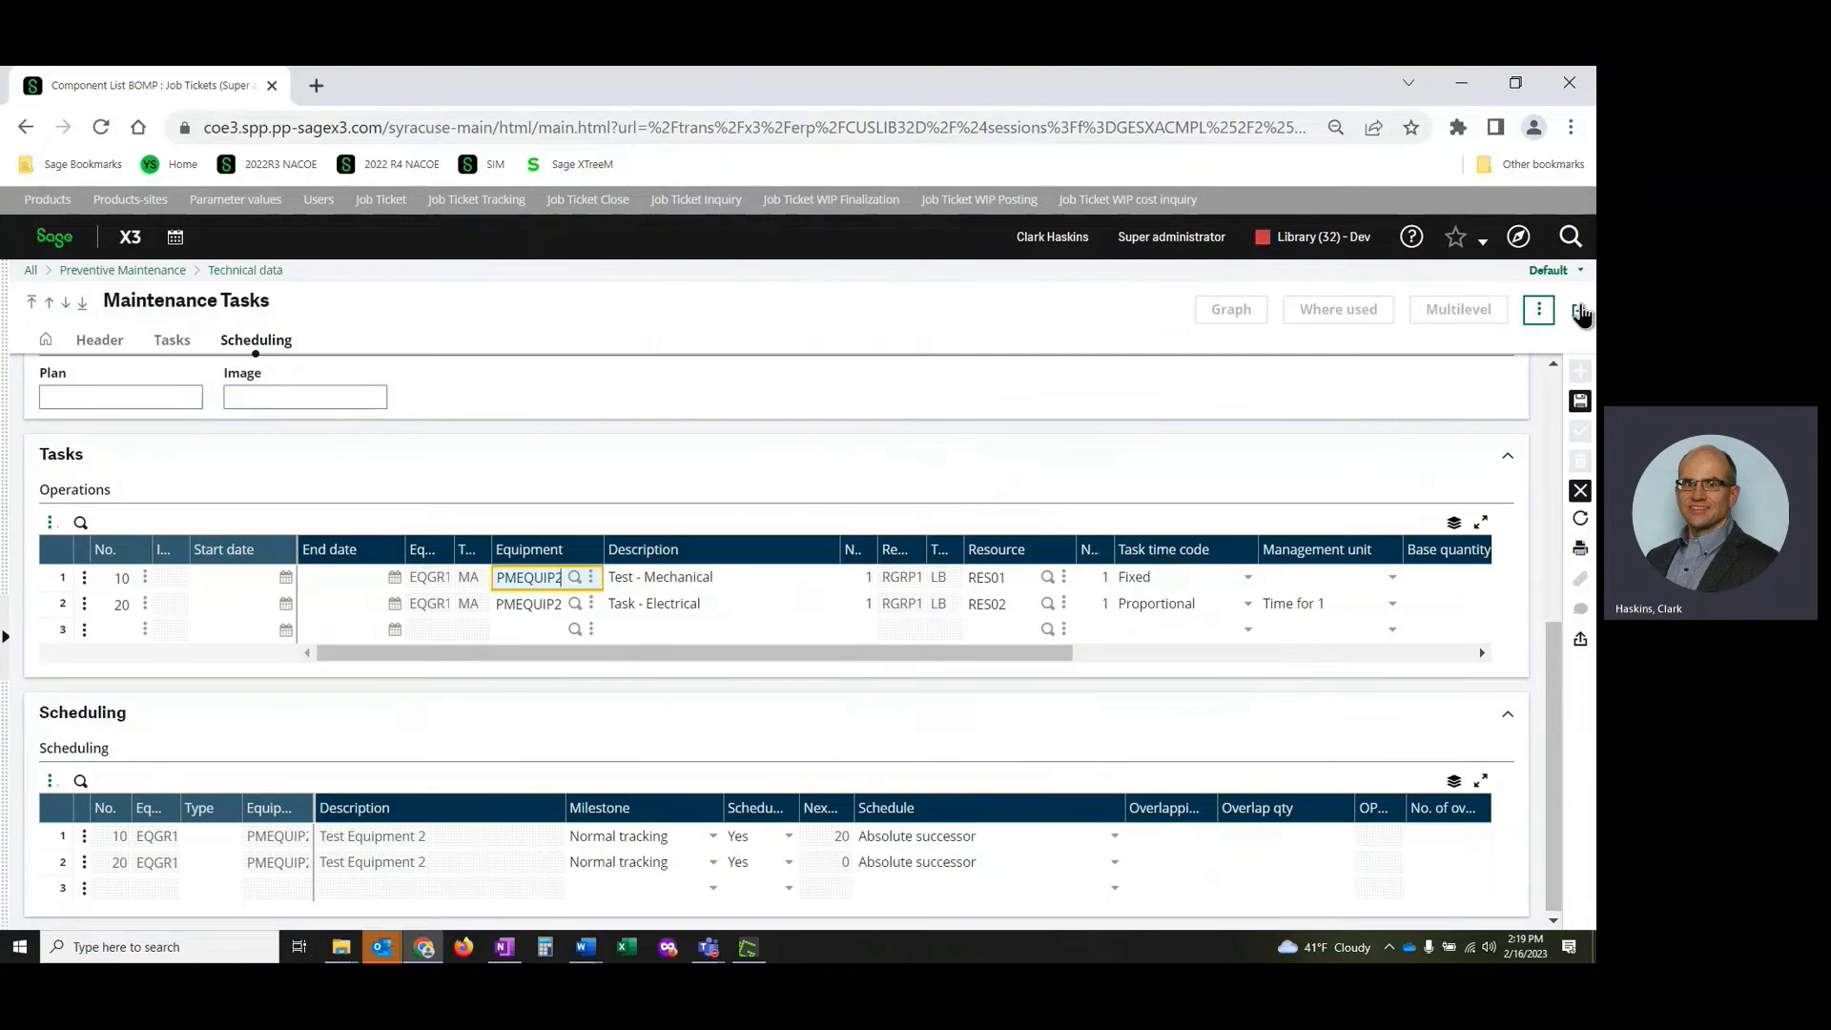
# Step: Open the resource record RES01 from operation 10 of the maintenance tasks
pyautogui.click(1029, 578)
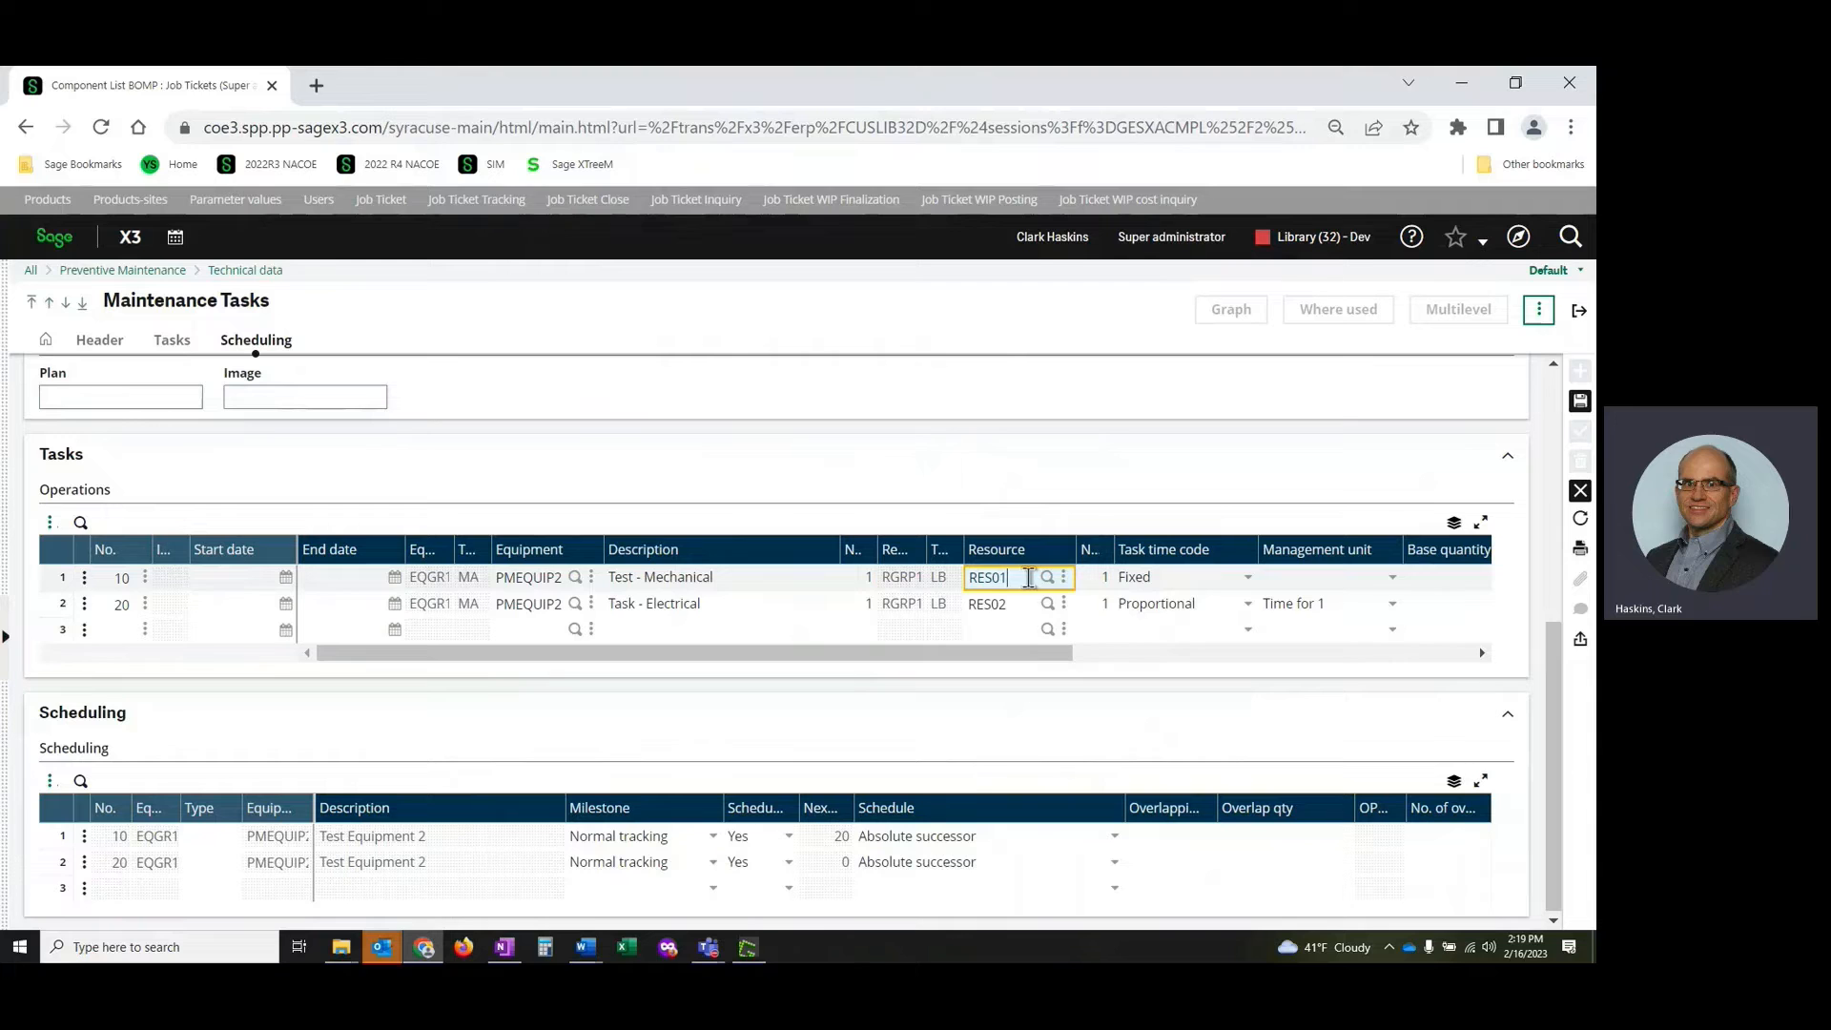
pyautogui.click(1063, 584)
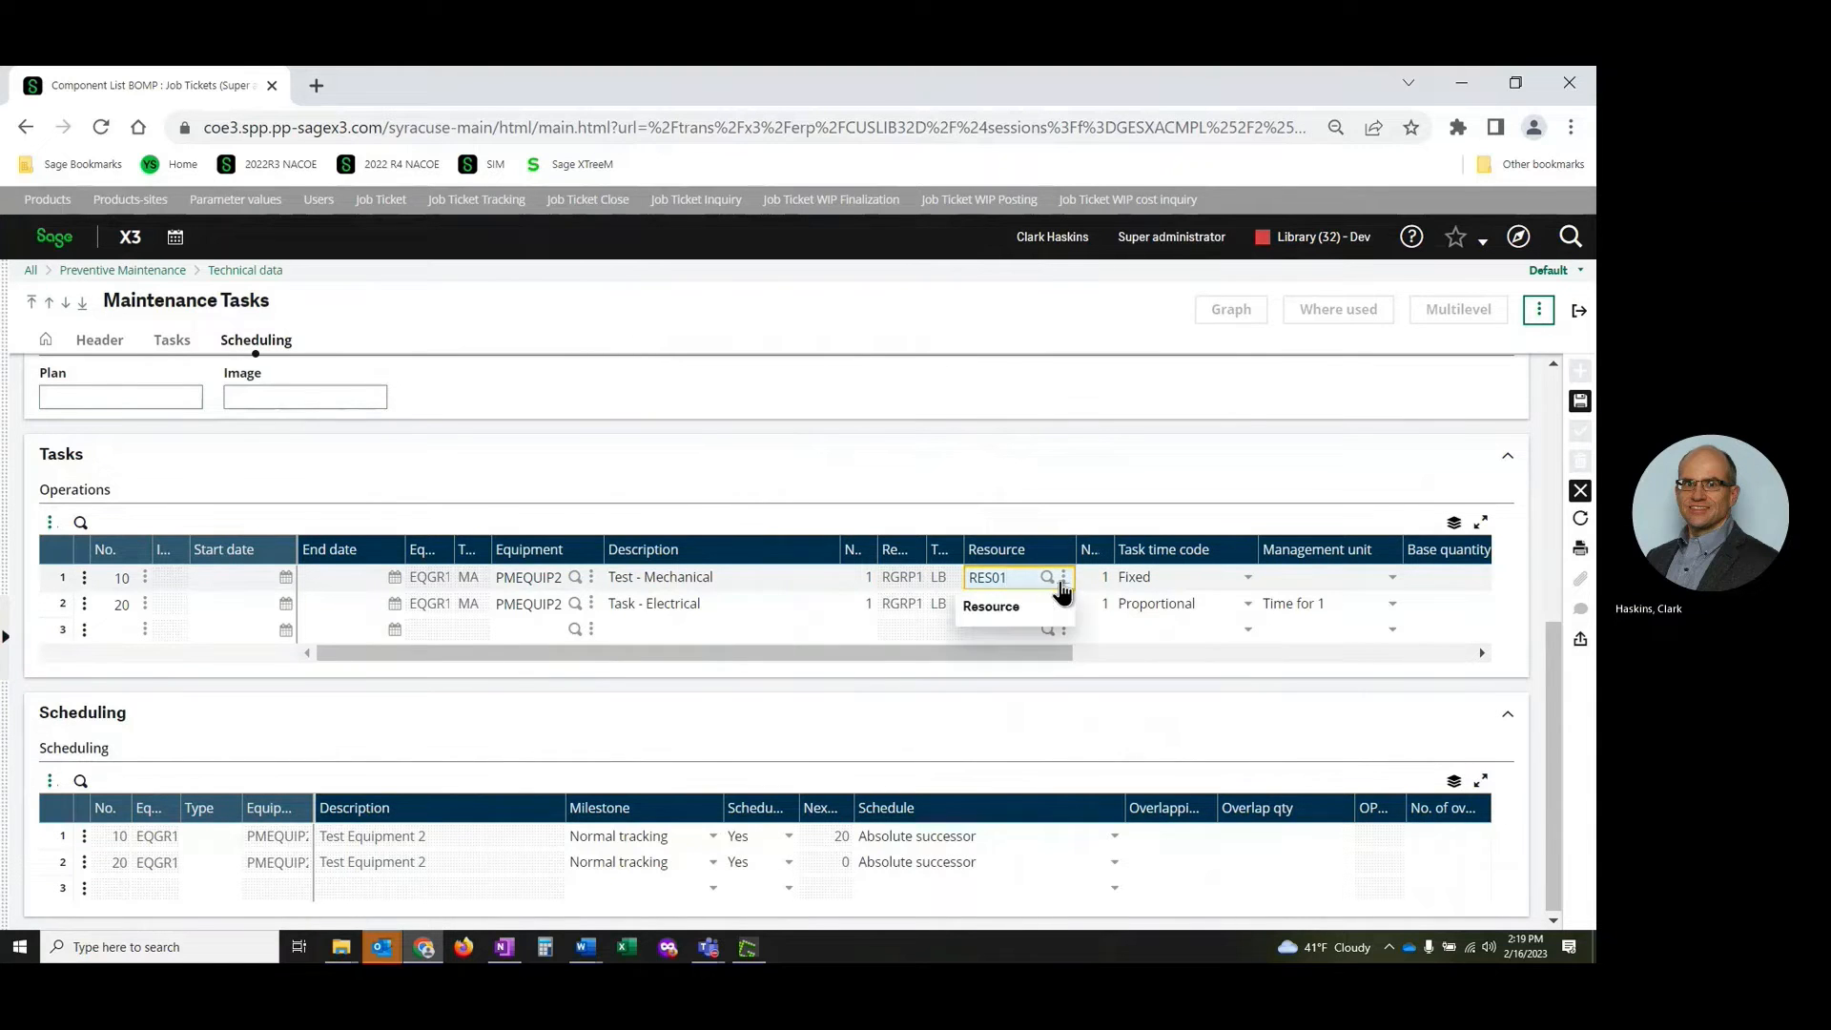
pyautogui.click(1026, 612)
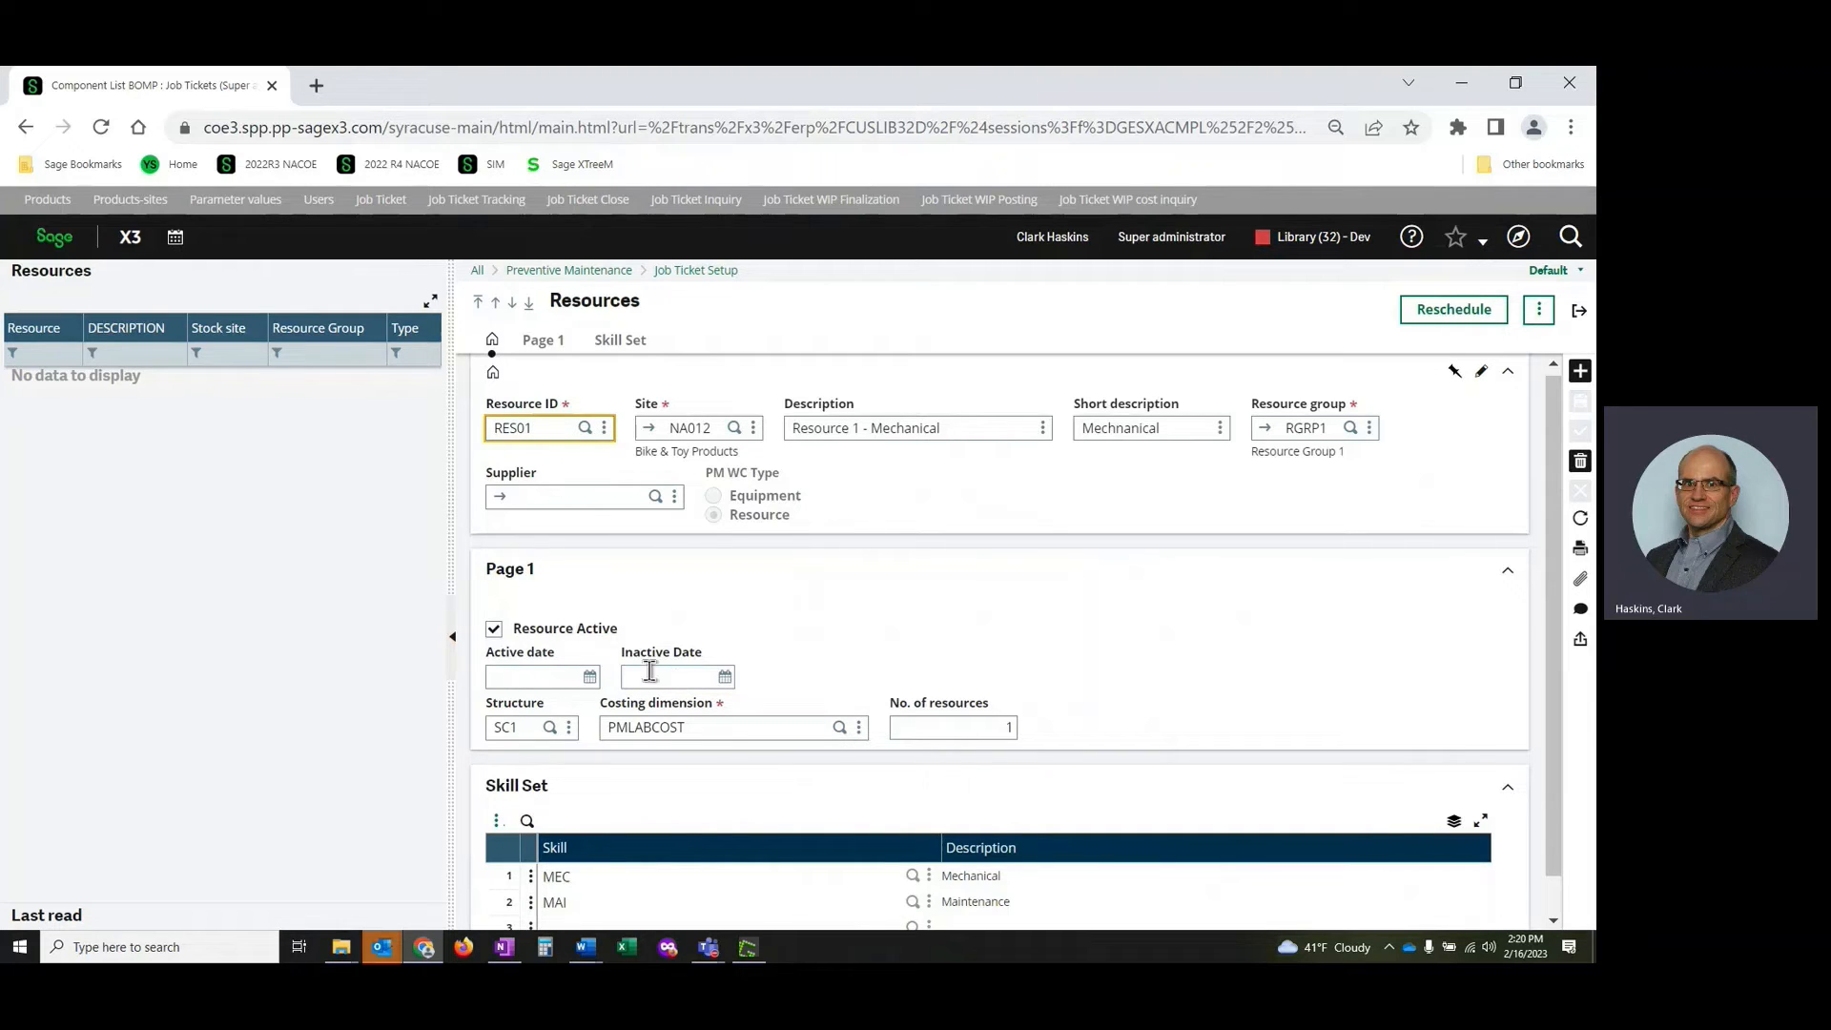
# Step: Deactivate resource RES01, check its structure field, reactivate the resource and review its skill set
pyautogui.click(494, 629)
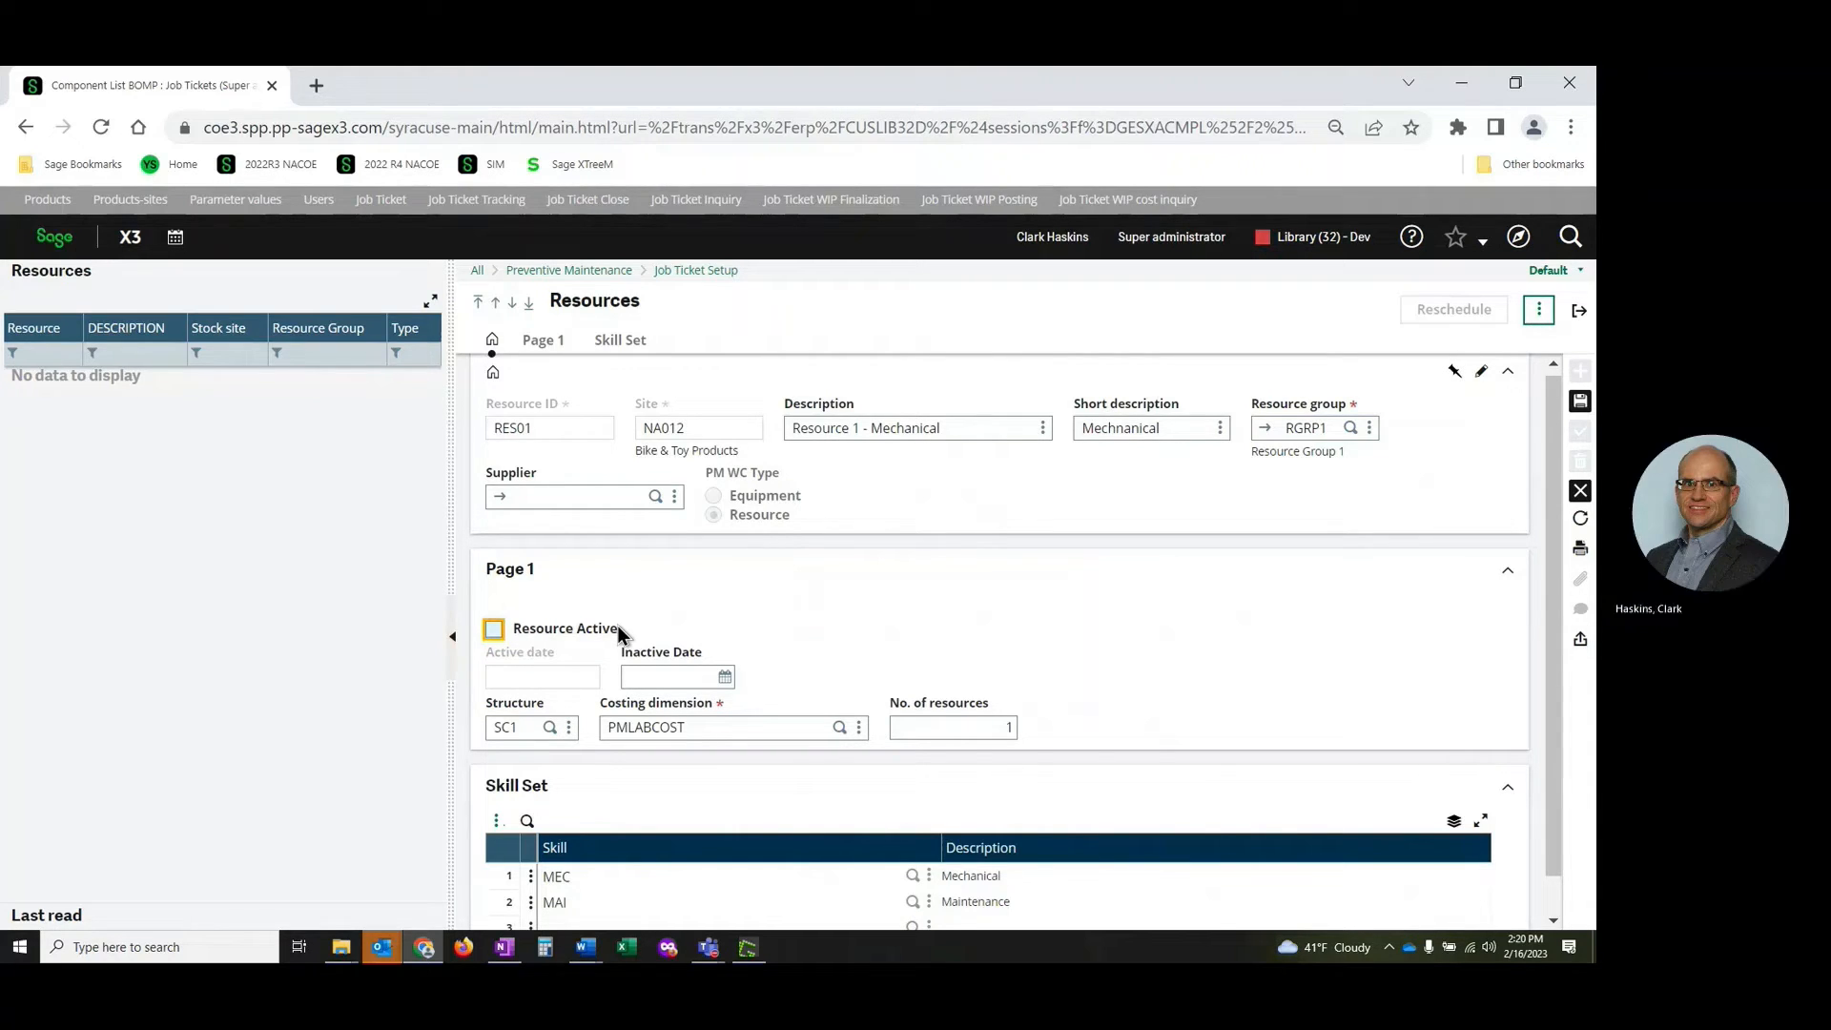
pyautogui.click(533, 730)
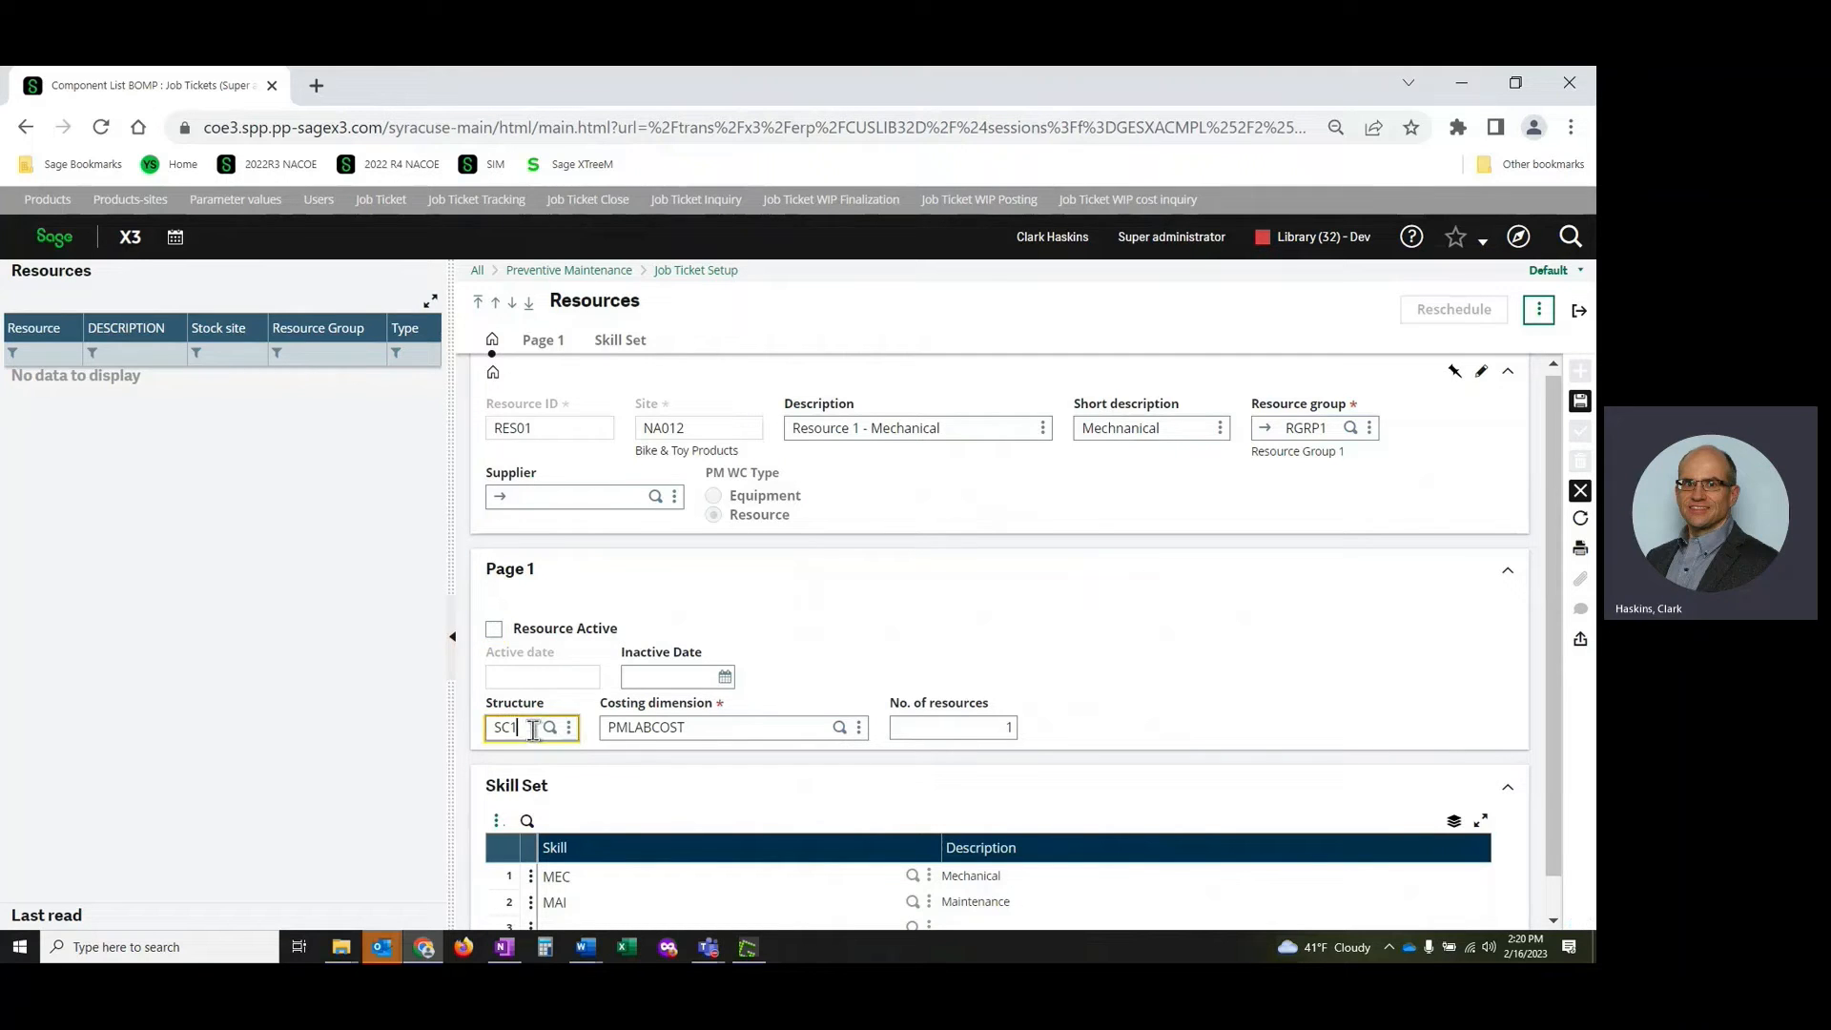
pyautogui.click(494, 629)
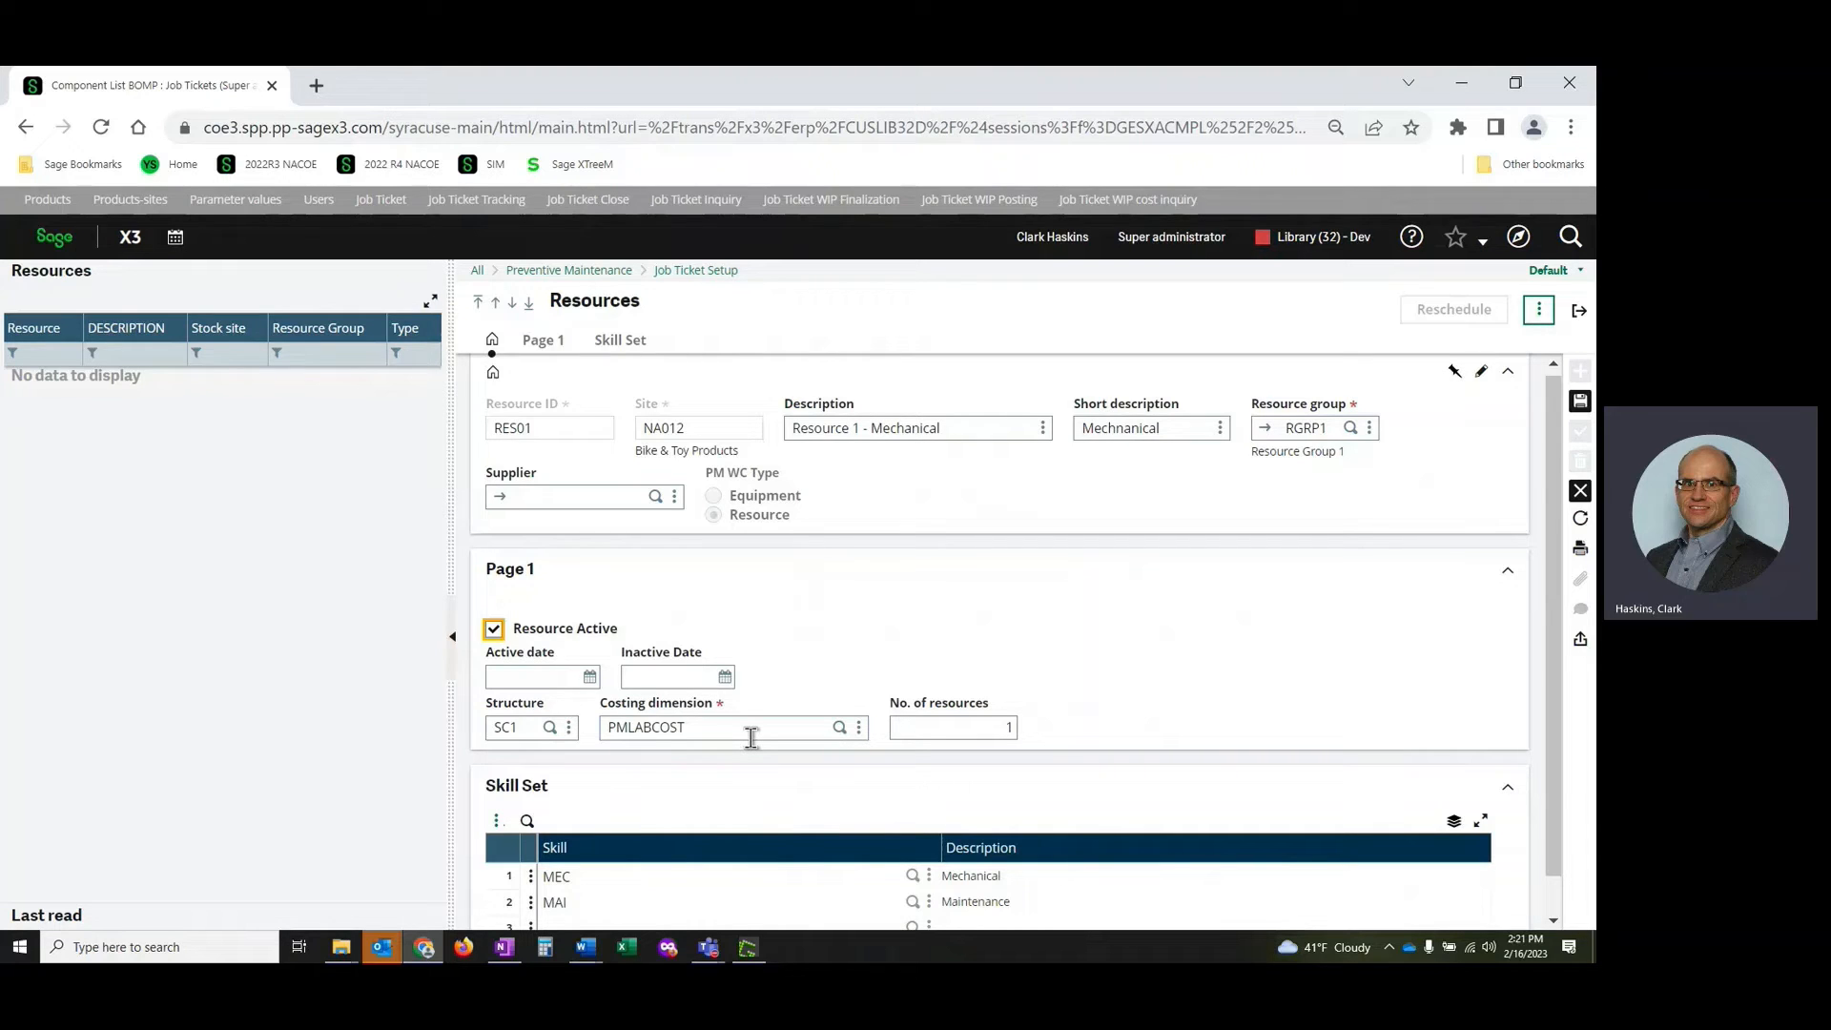
pyautogui.scroll(-1, 1045, 776)
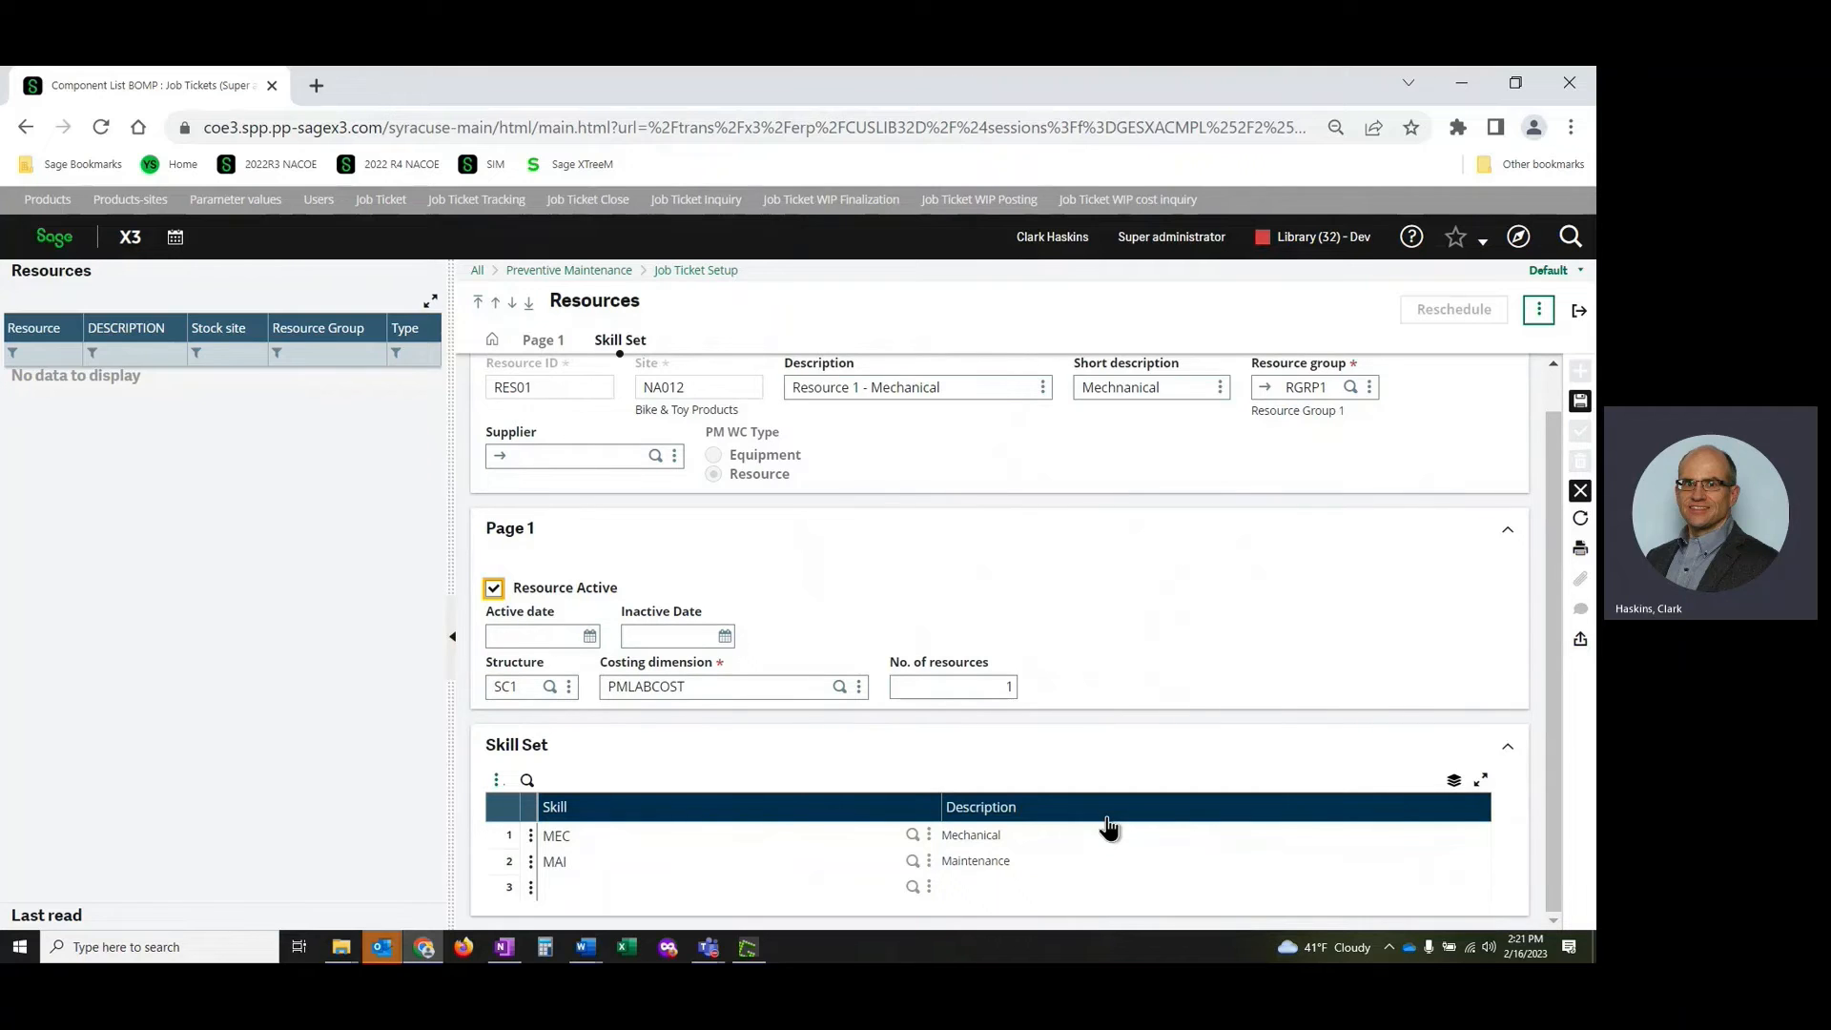
# Step: Look up the available skills for the second Skill Set line, then leave the resource record without keeping modifications
pyautogui.click(913, 862)
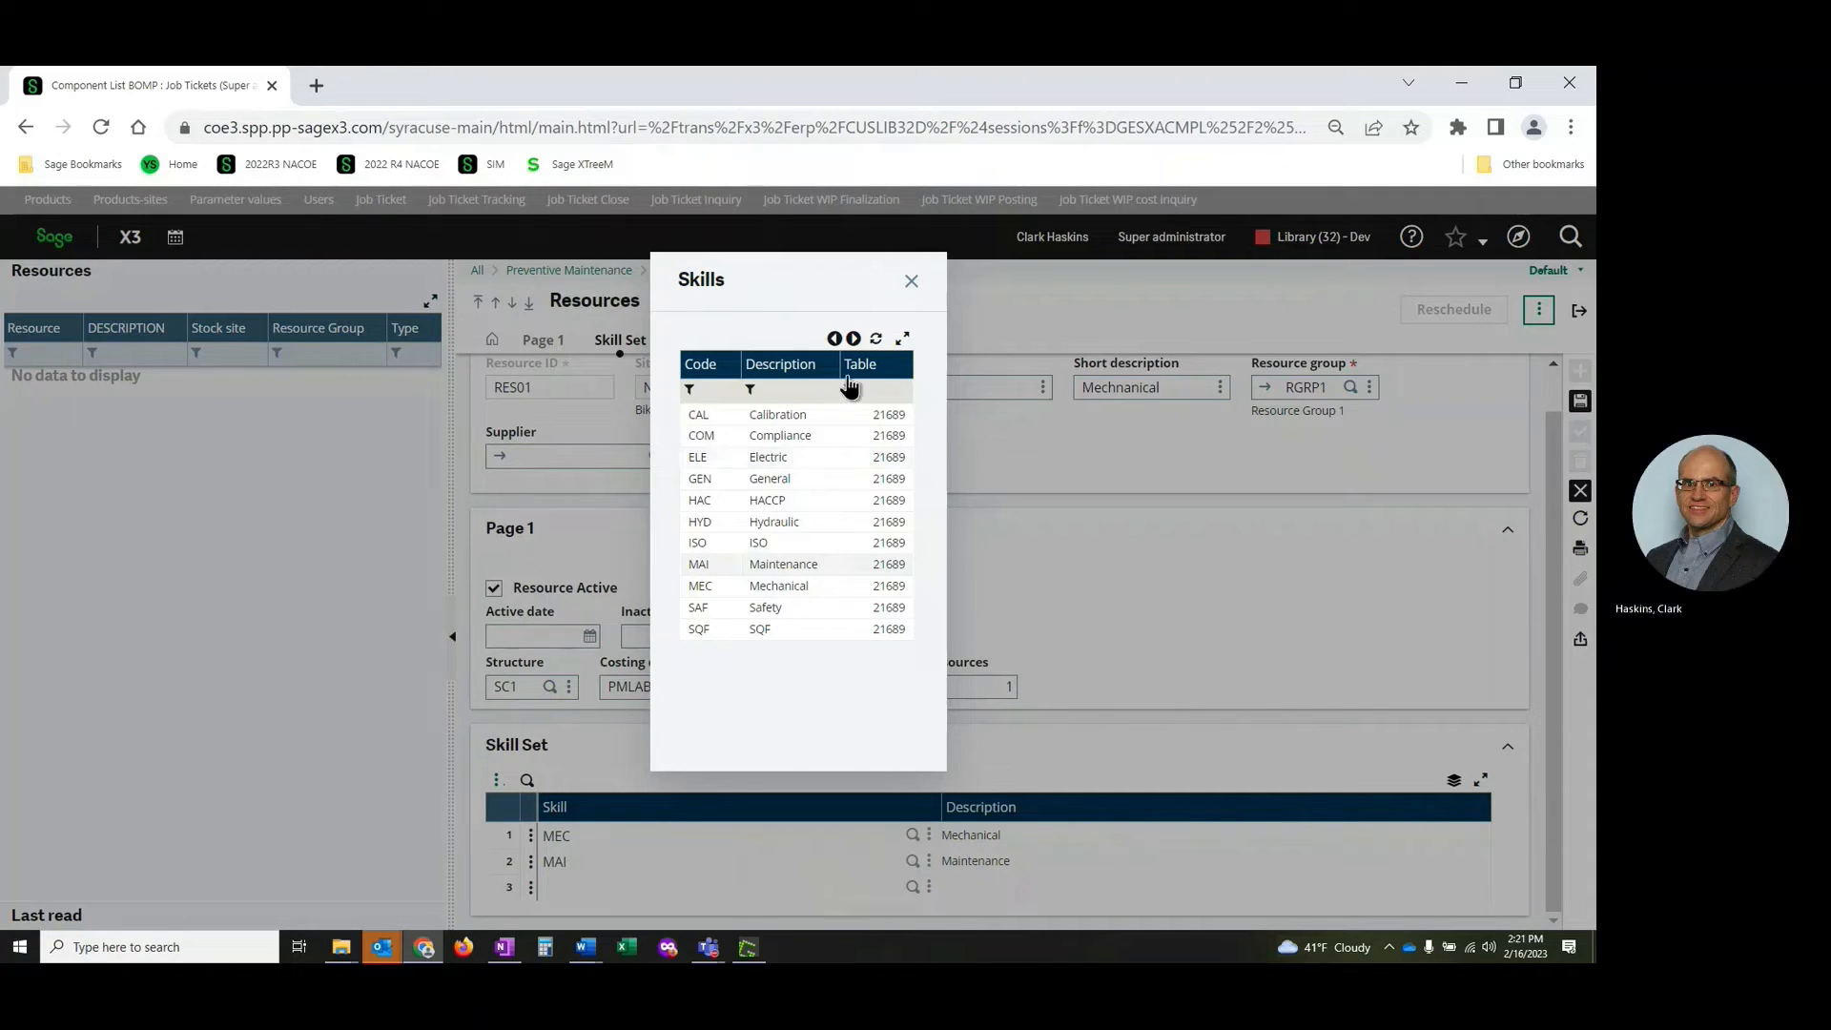
pyautogui.click(911, 280)
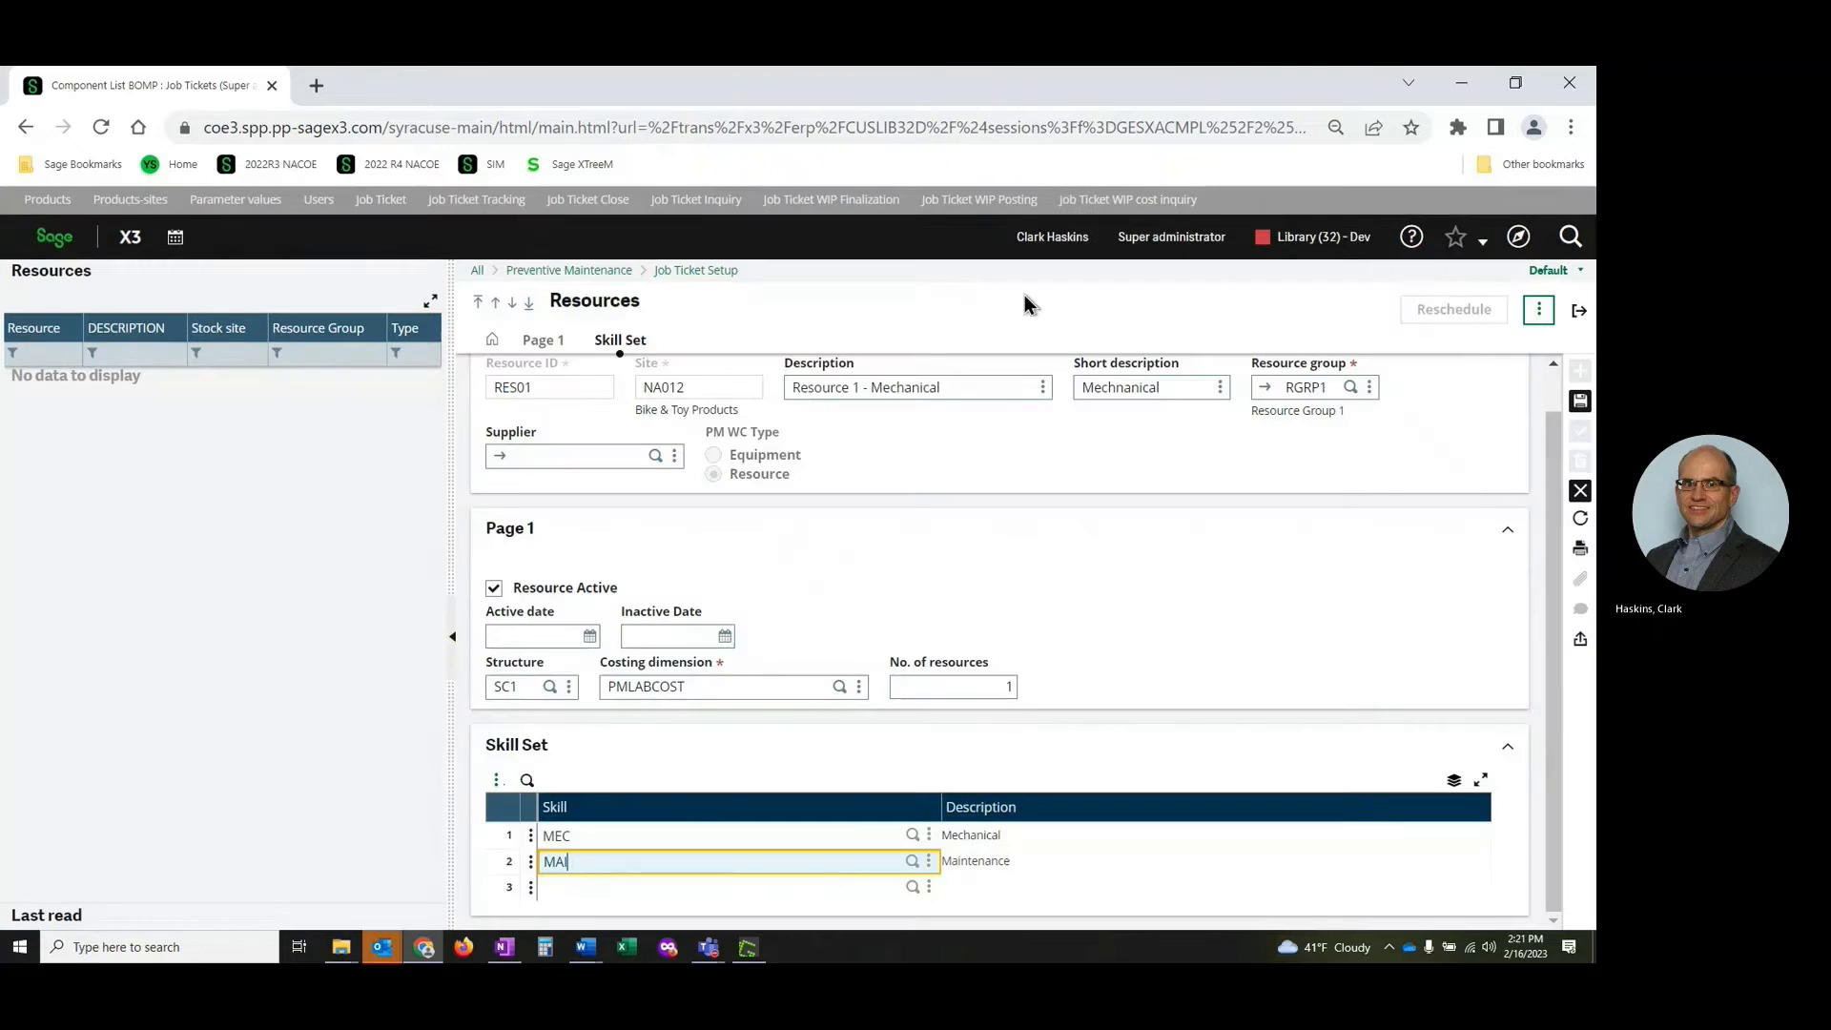
pyautogui.click(1578, 310)
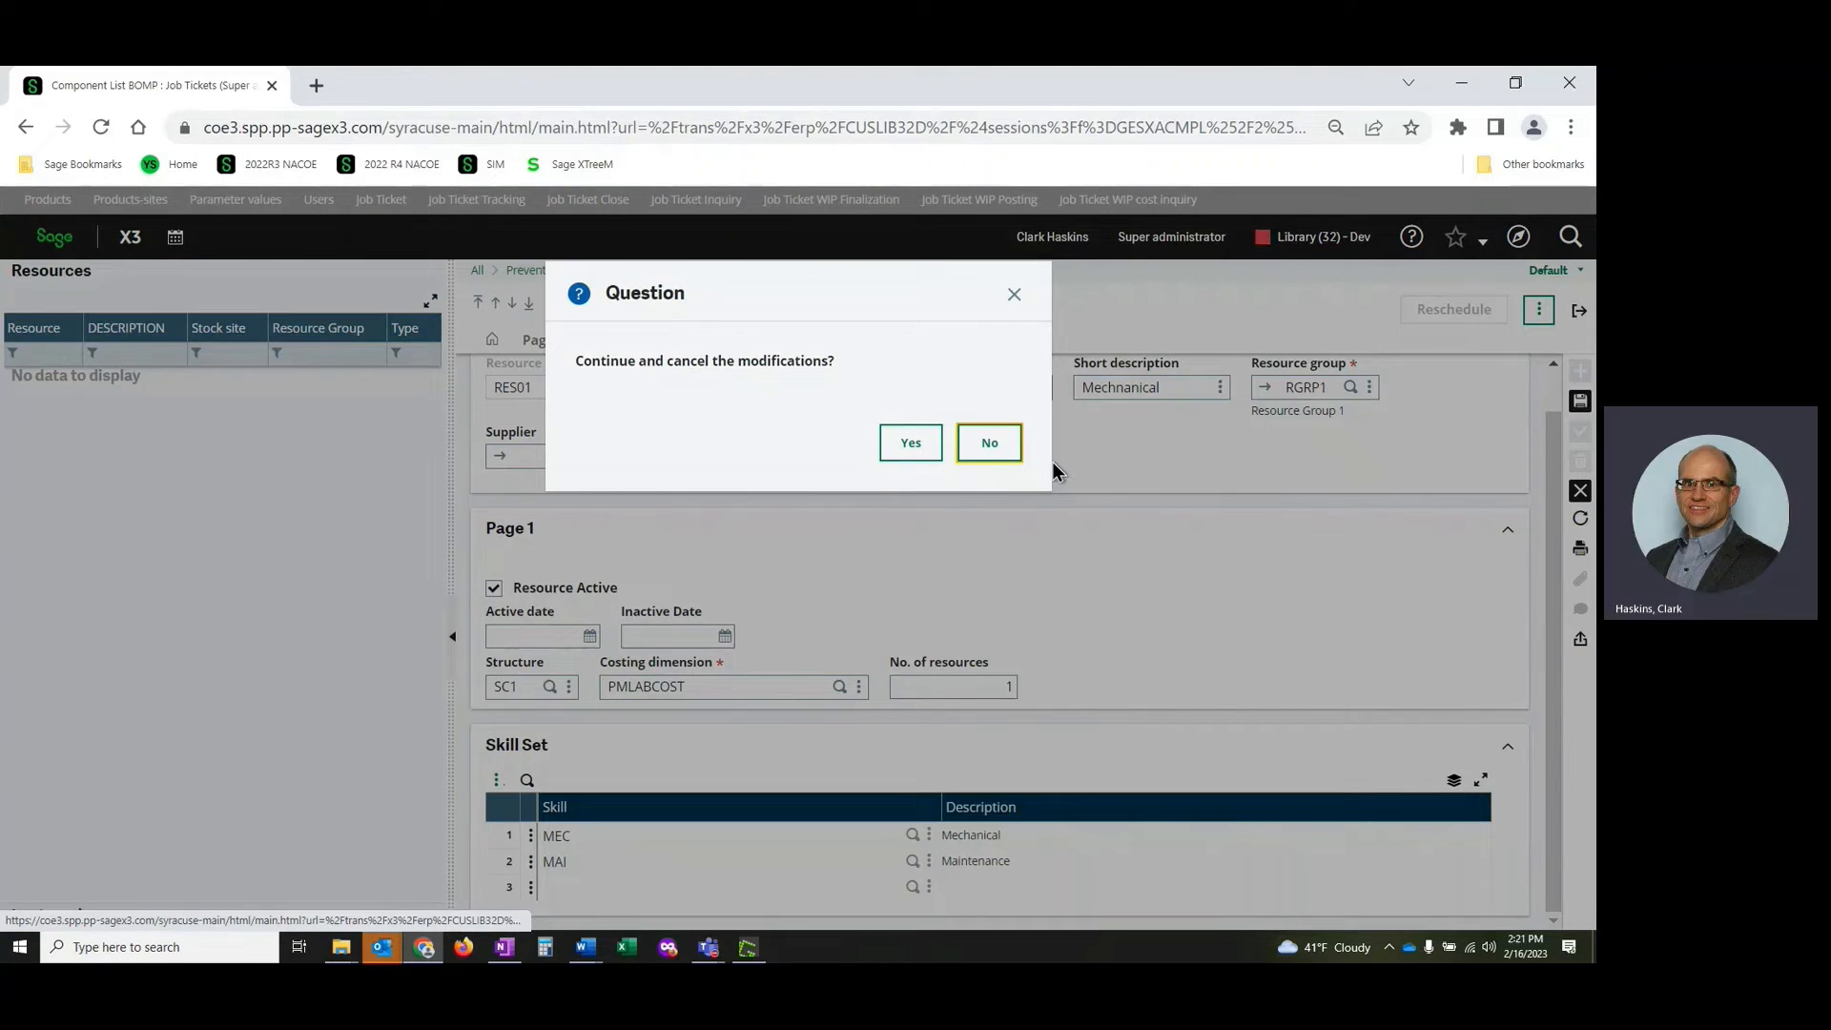
pyautogui.click(921, 456)
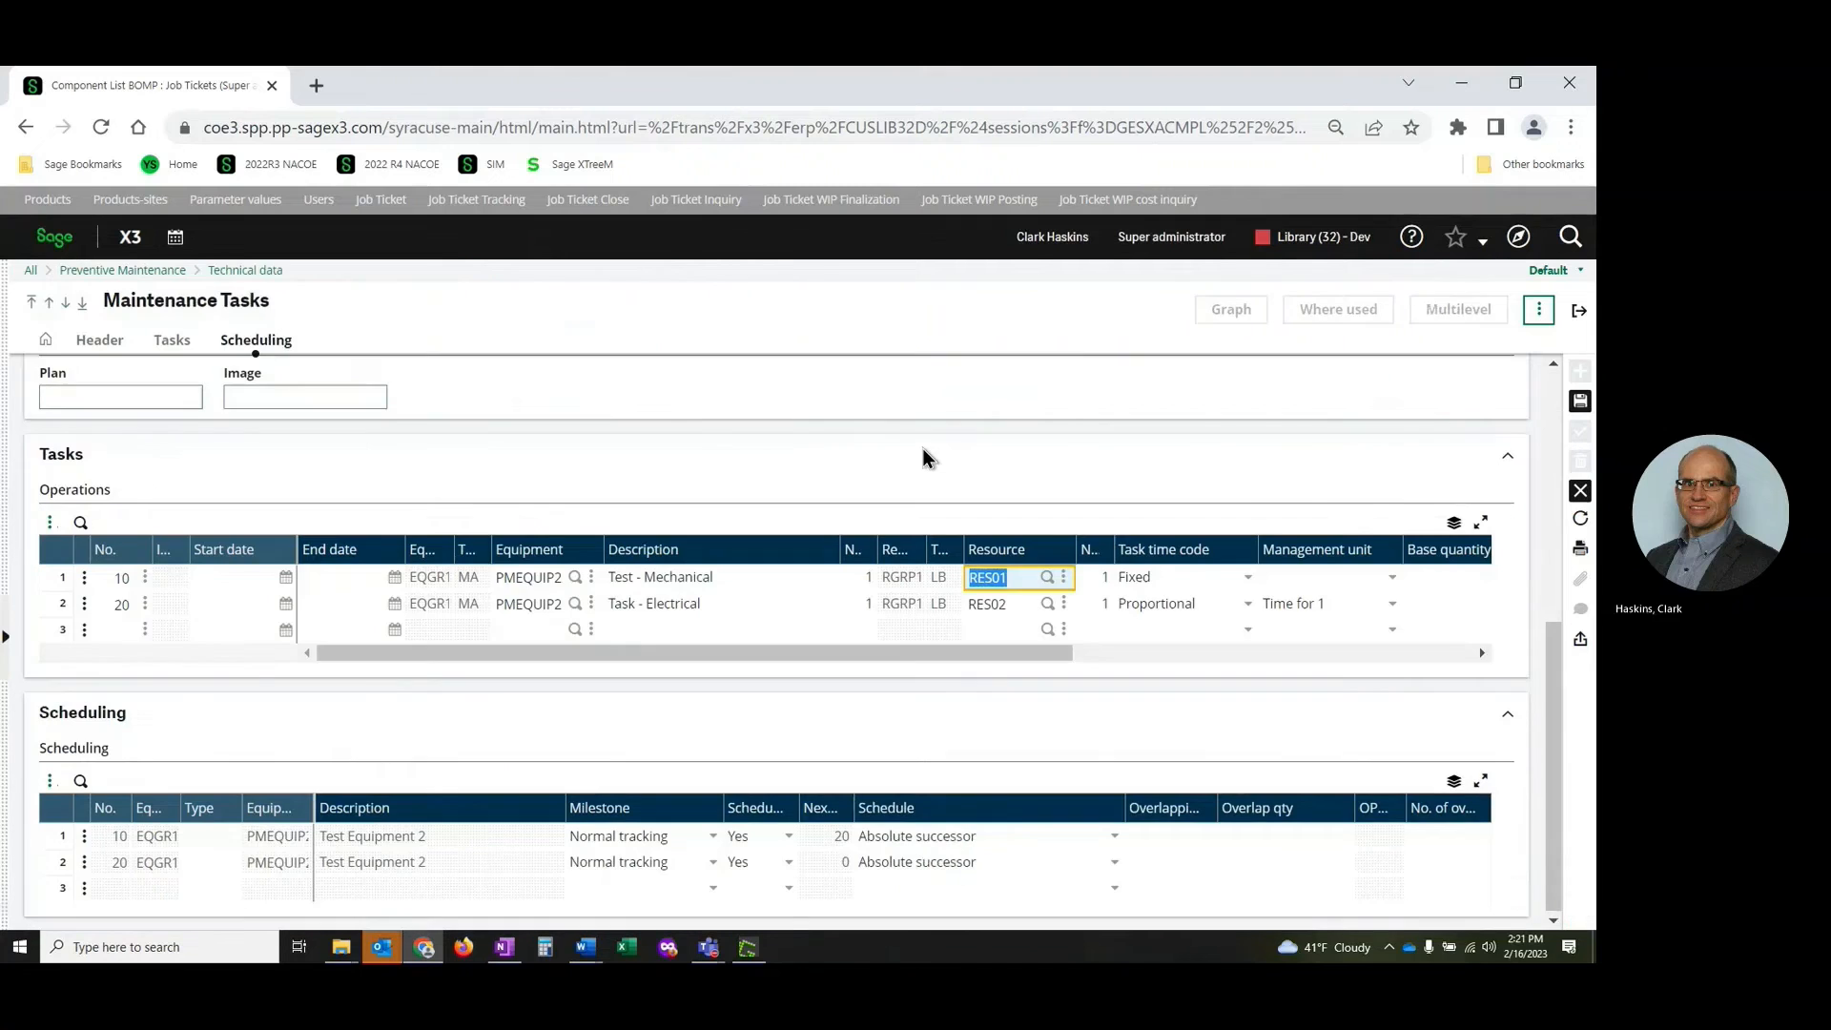
# Step: Review the maintenance task operations across the resource, task time code, management unit, base quantity and planned time columns
pyautogui.click(970, 658)
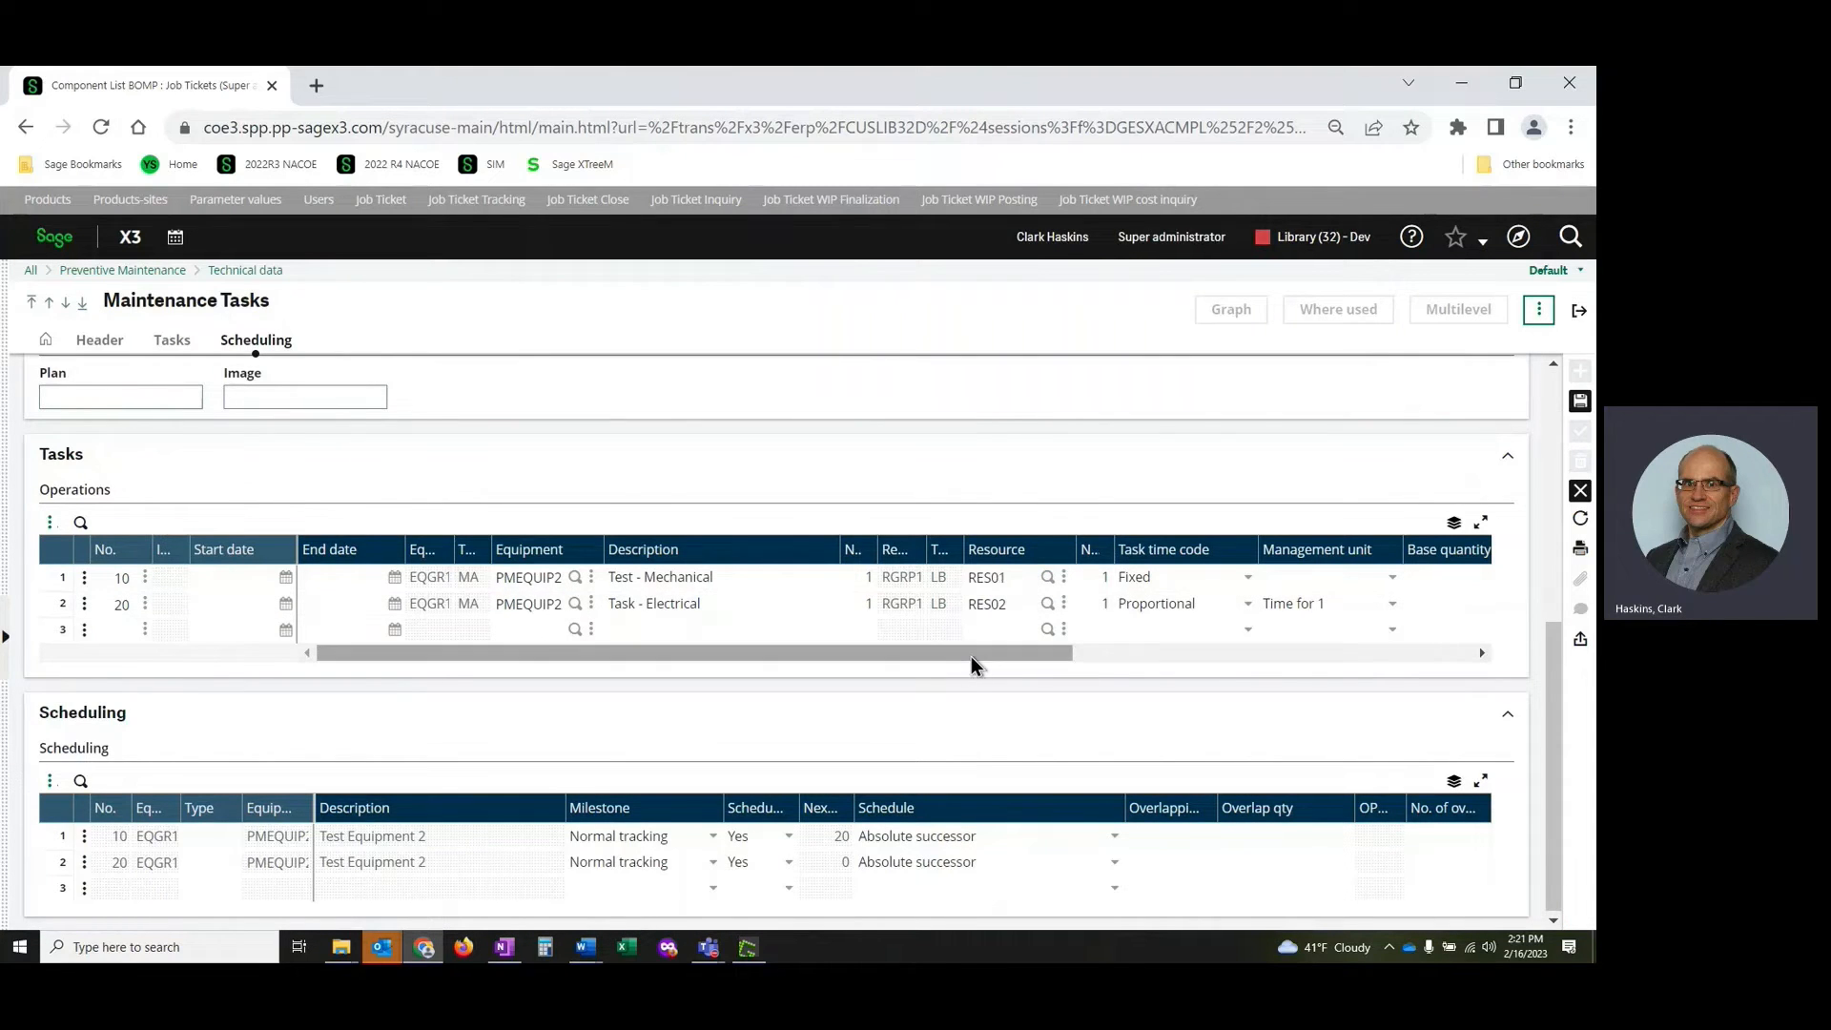
pyautogui.click(999, 651)
pyautogui.moveTo(999, 658); pyautogui.dragTo(1188, 656)
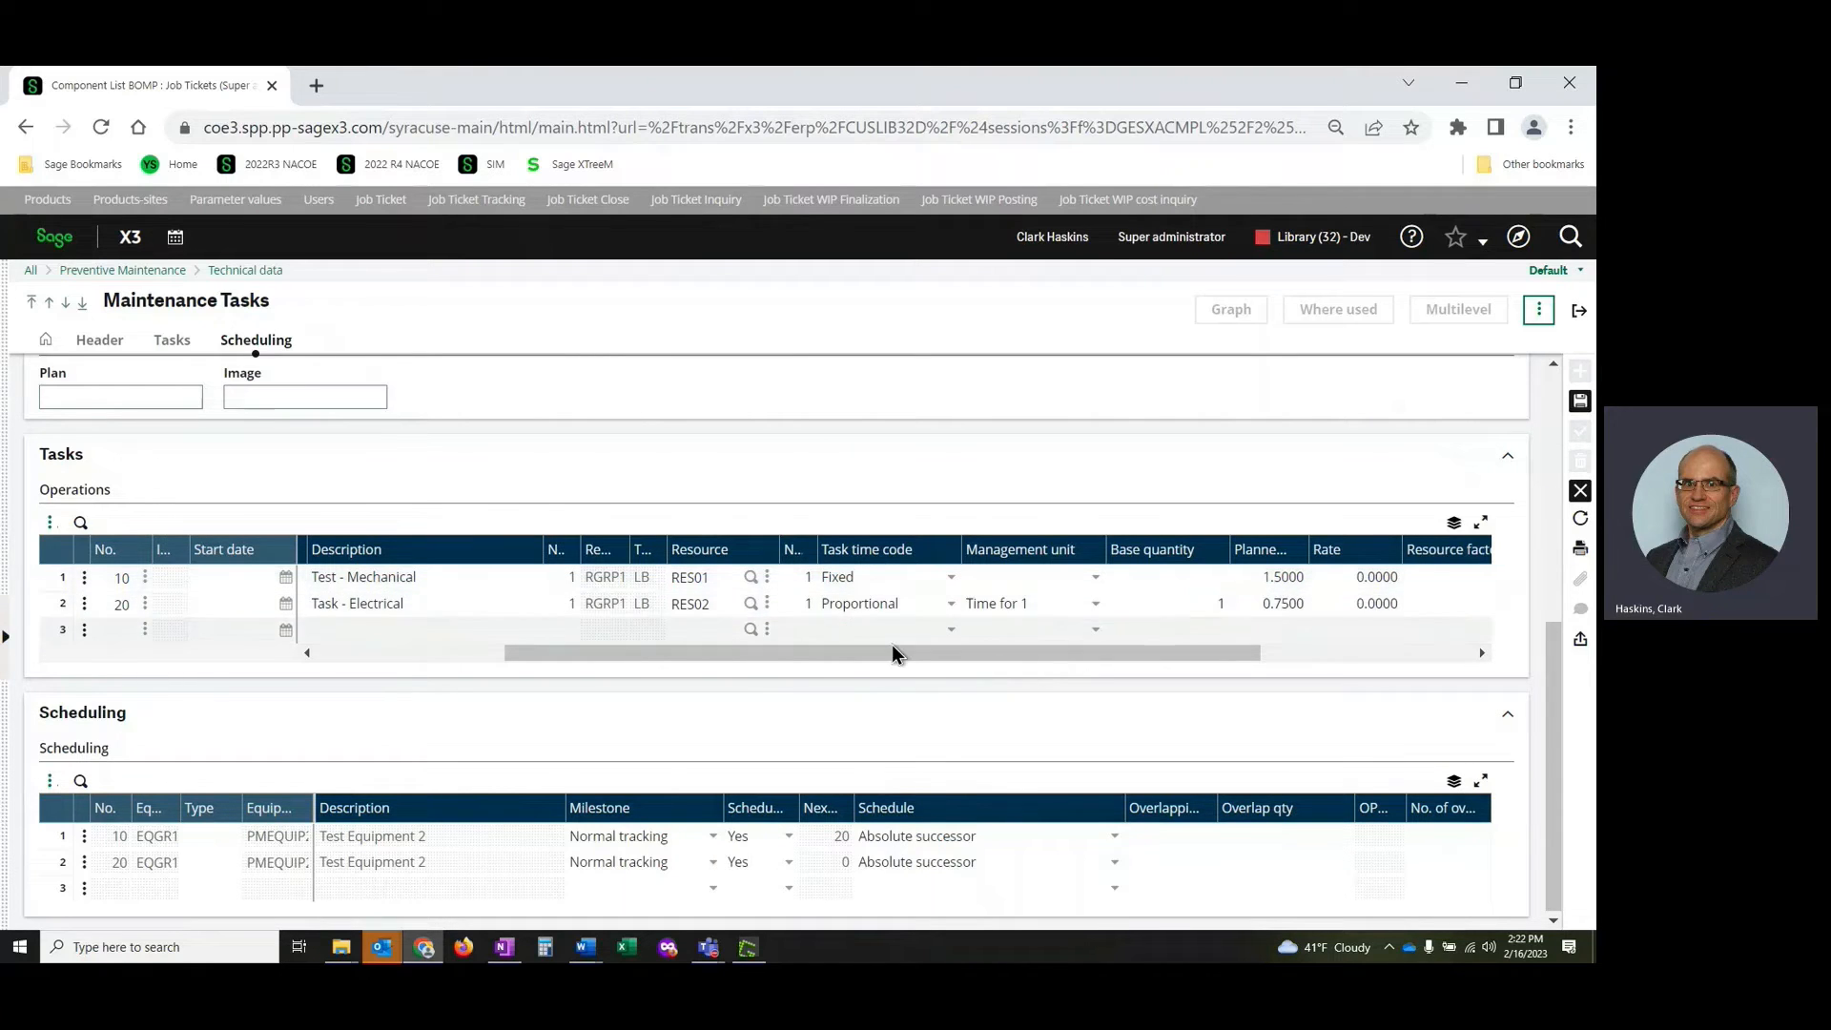
pyautogui.moveTo(893, 656); pyautogui.dragTo(740, 670)
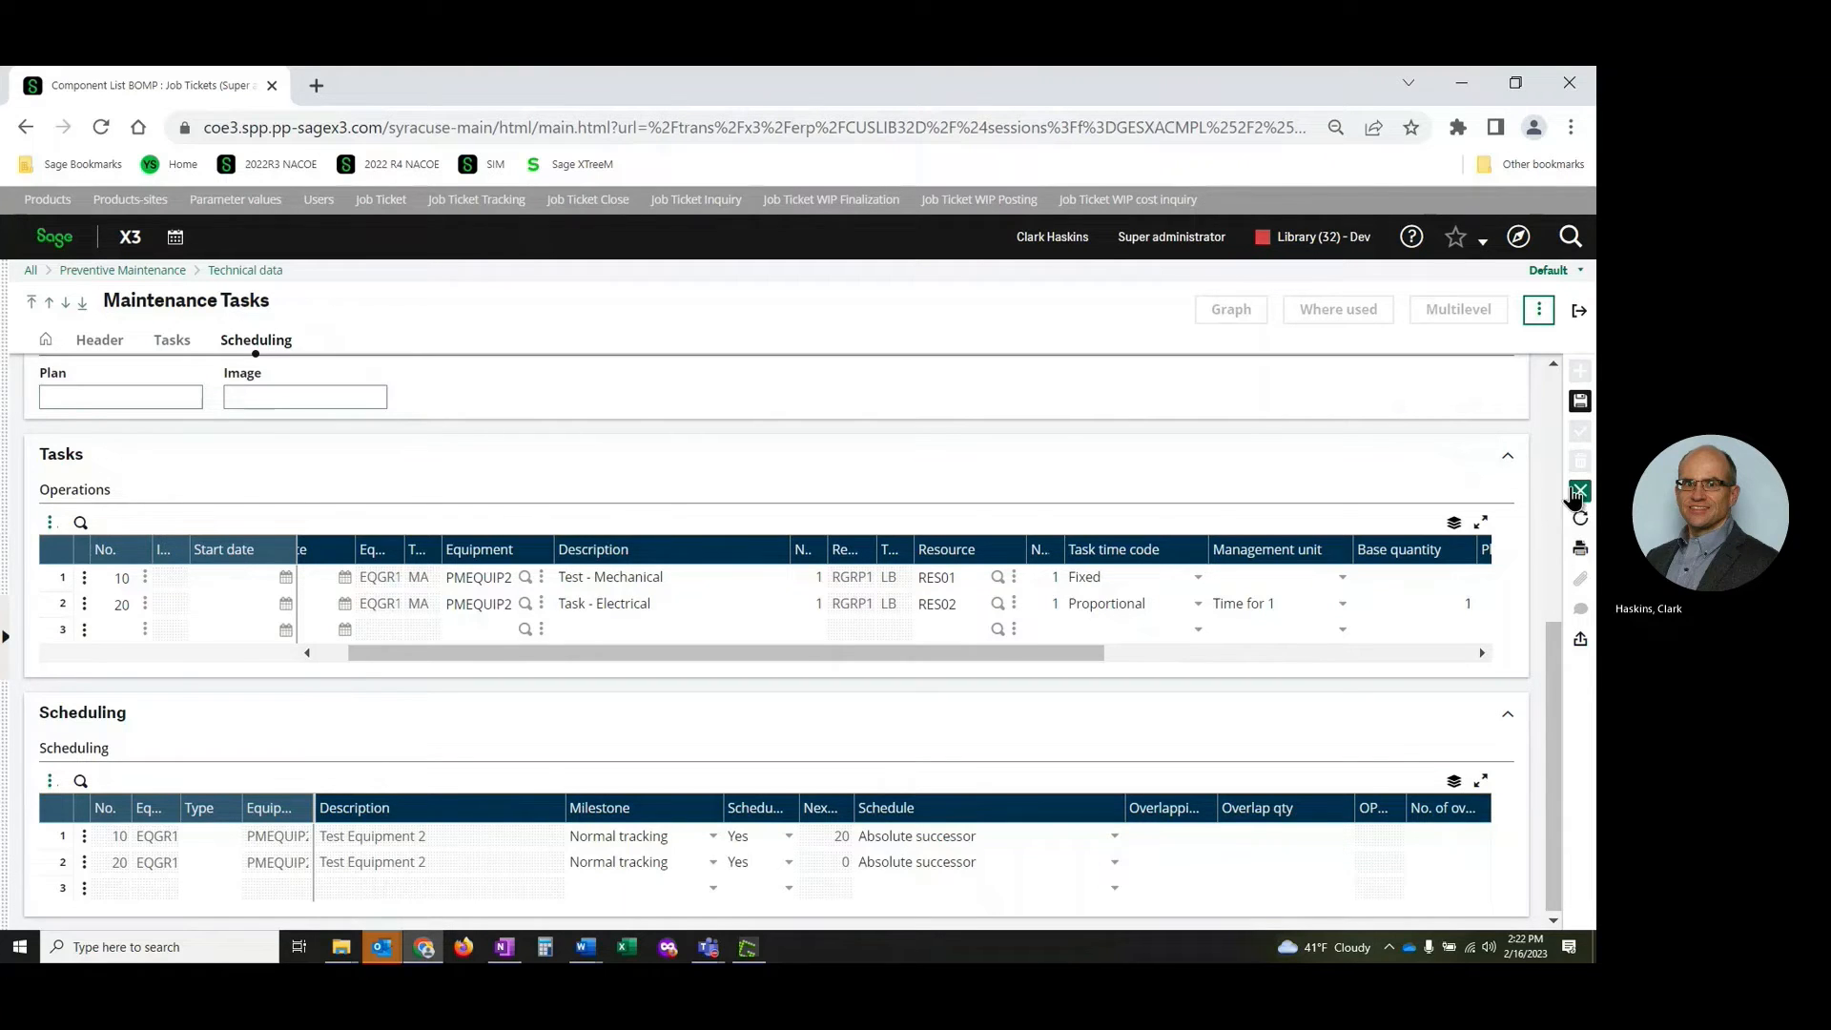
# Step: Discard the modifications to the maintenance tasks record and return to the Preventive Maintenance process flow
pyautogui.click(1578, 493)
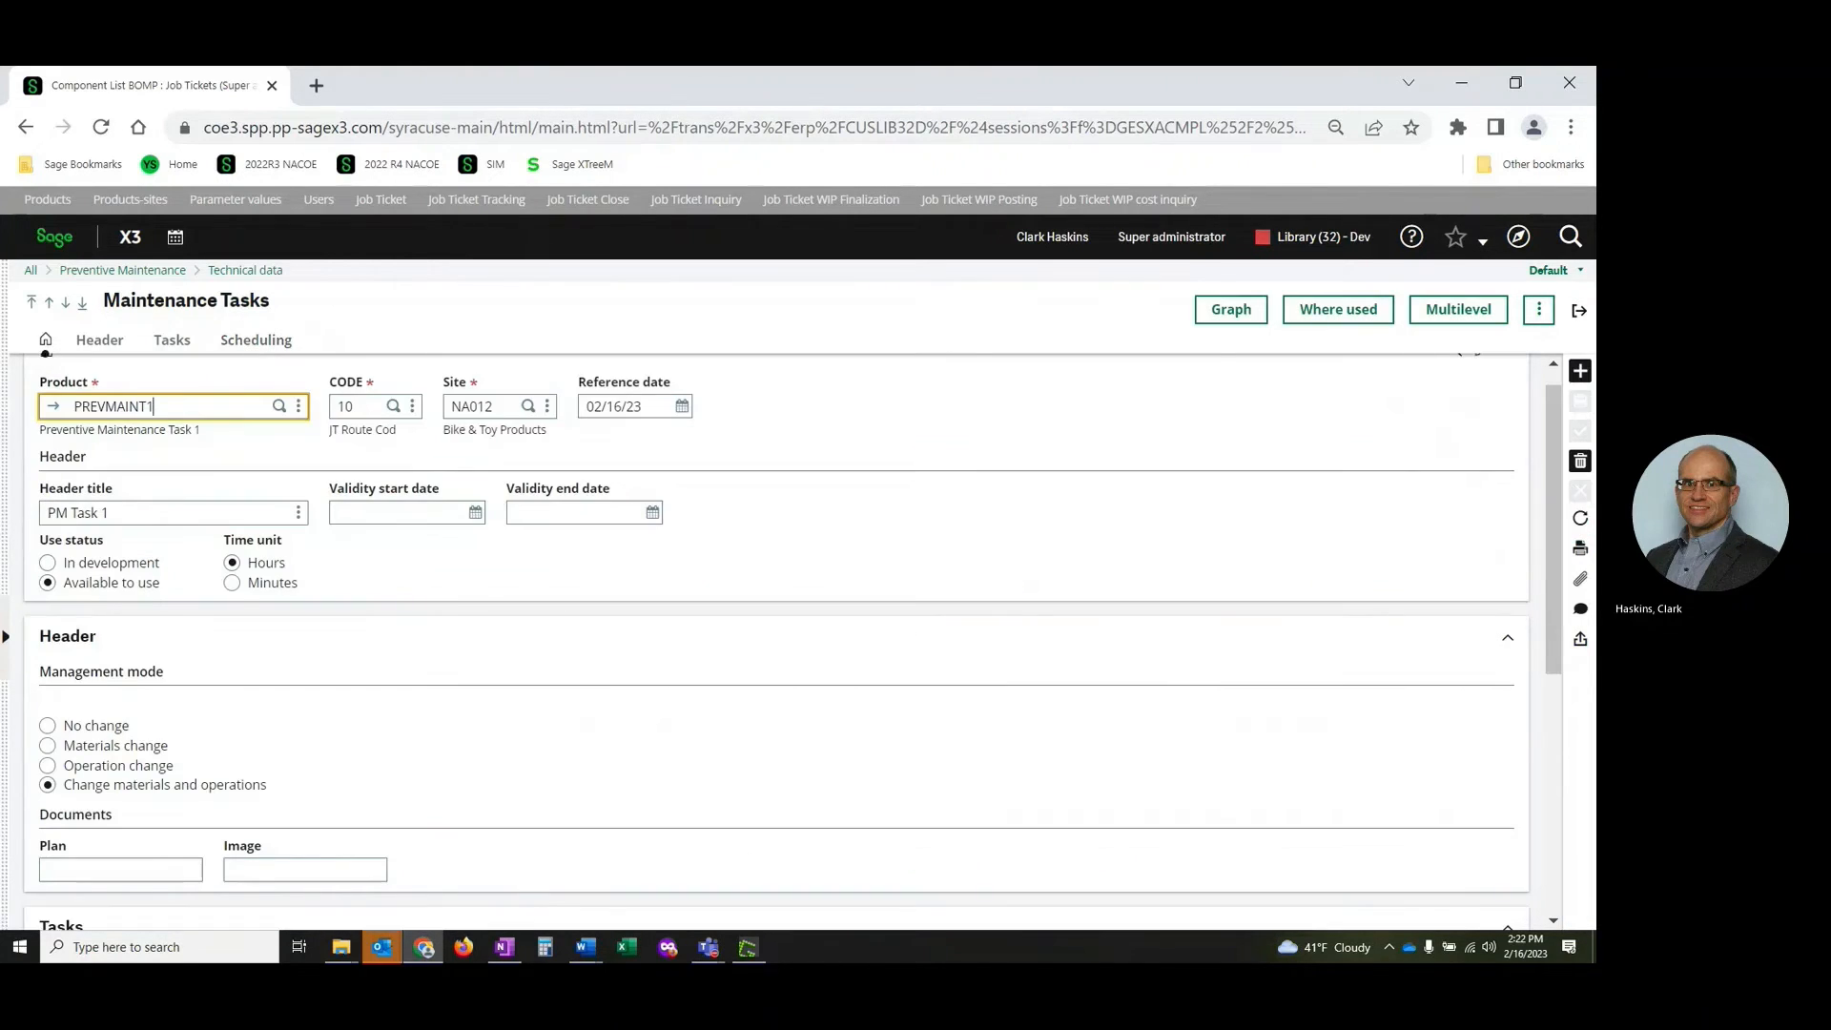
pyautogui.click(1577, 312)
pyautogui.click(1577, 314)
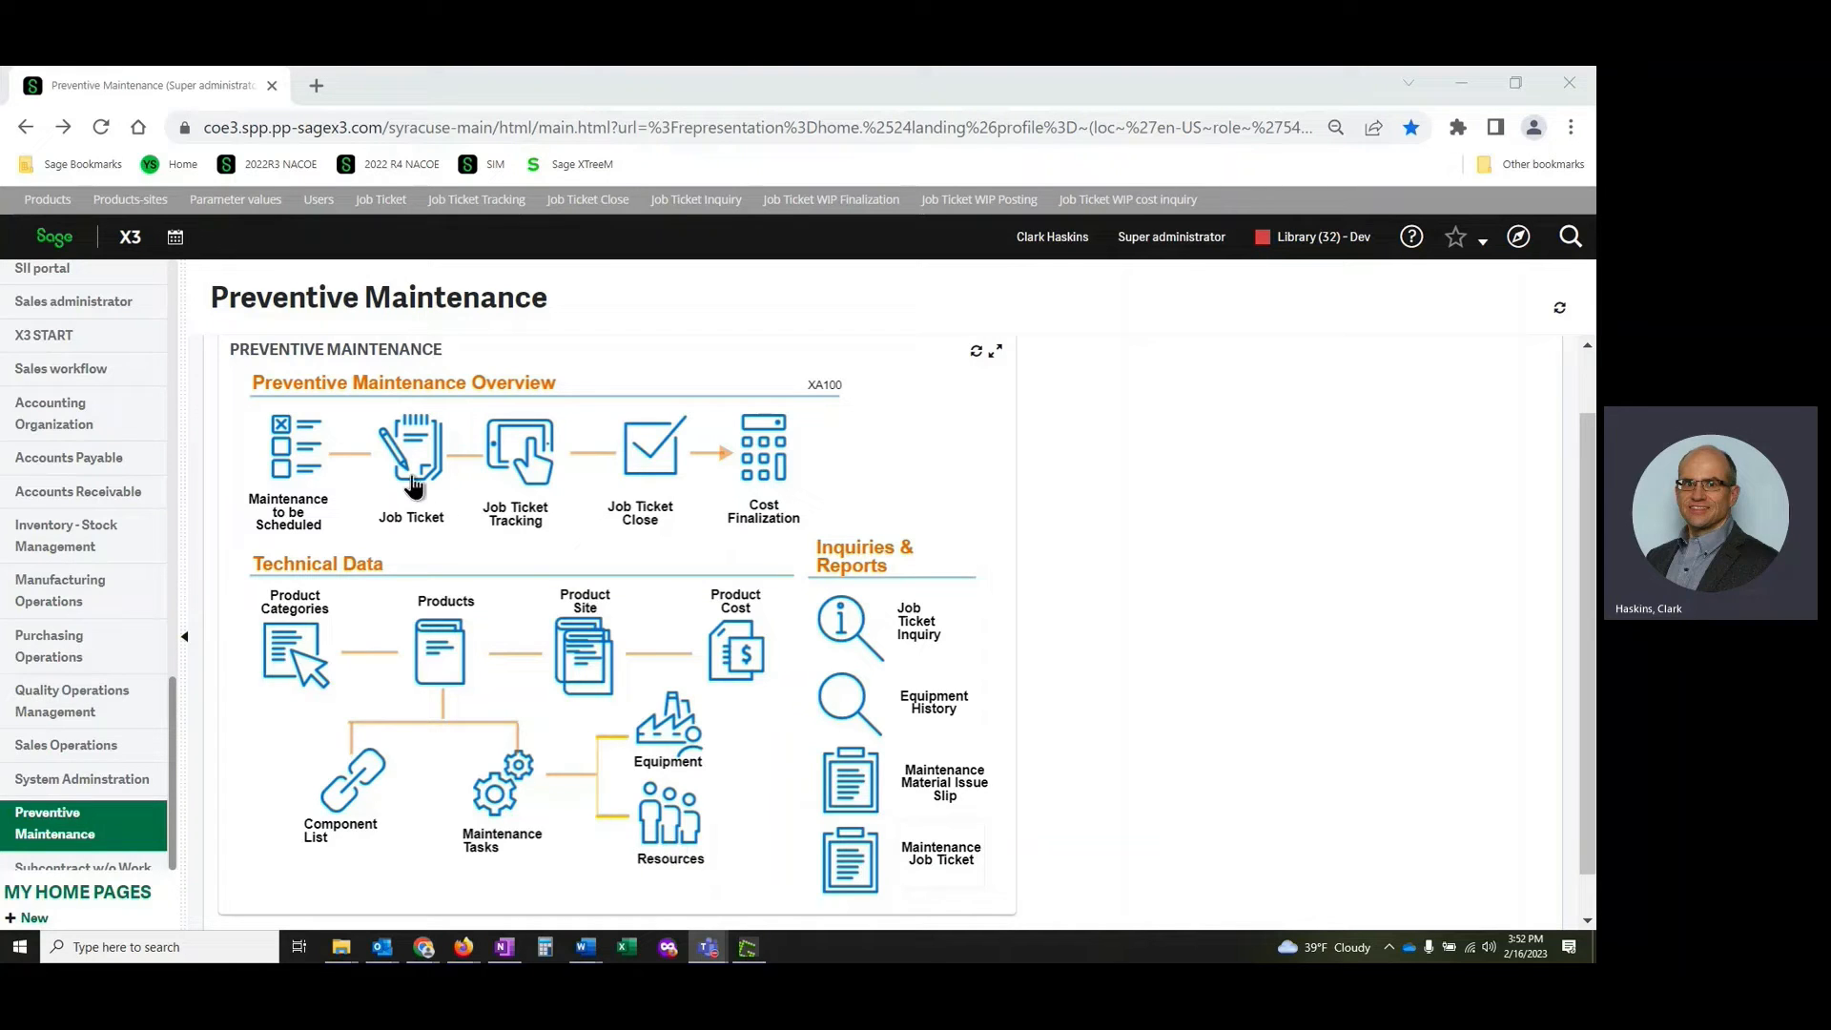
# Step: Open the Job Ticket Entry Transactions function from the Preventive Maintenance technical data
pyautogui.click(1520, 238)
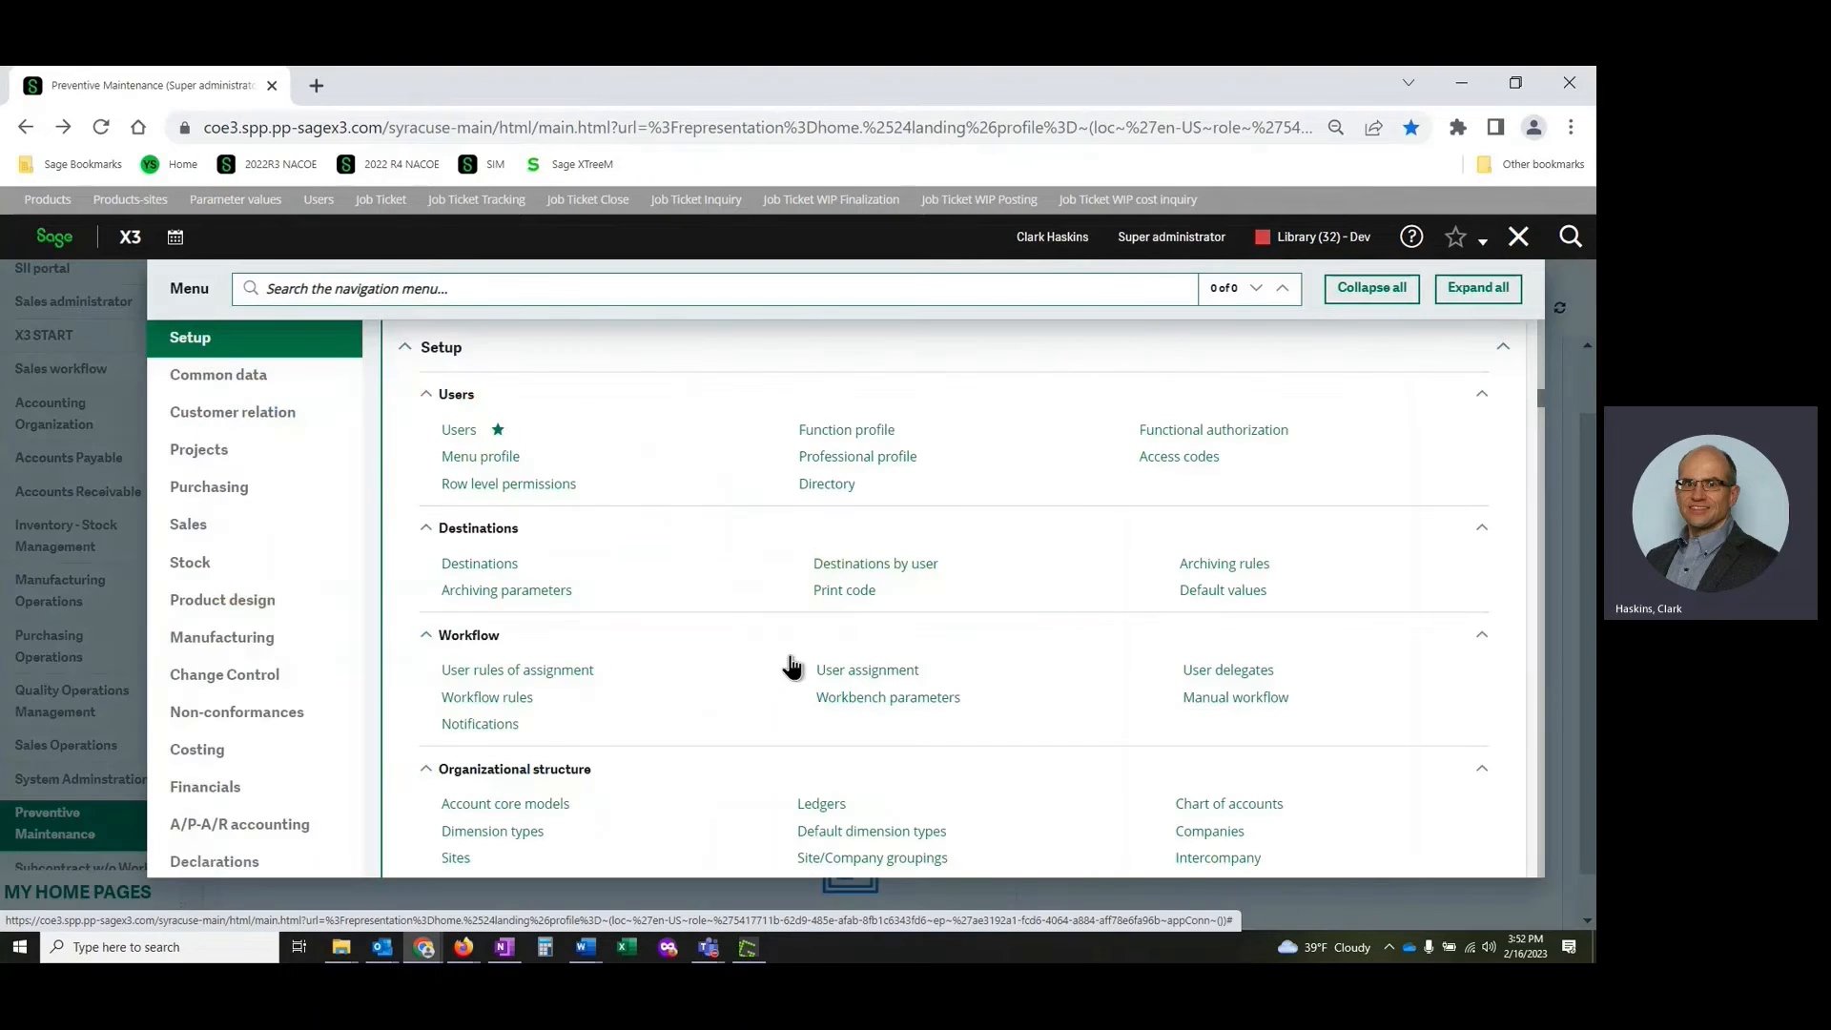
pyautogui.scroll(-4, 331, 804)
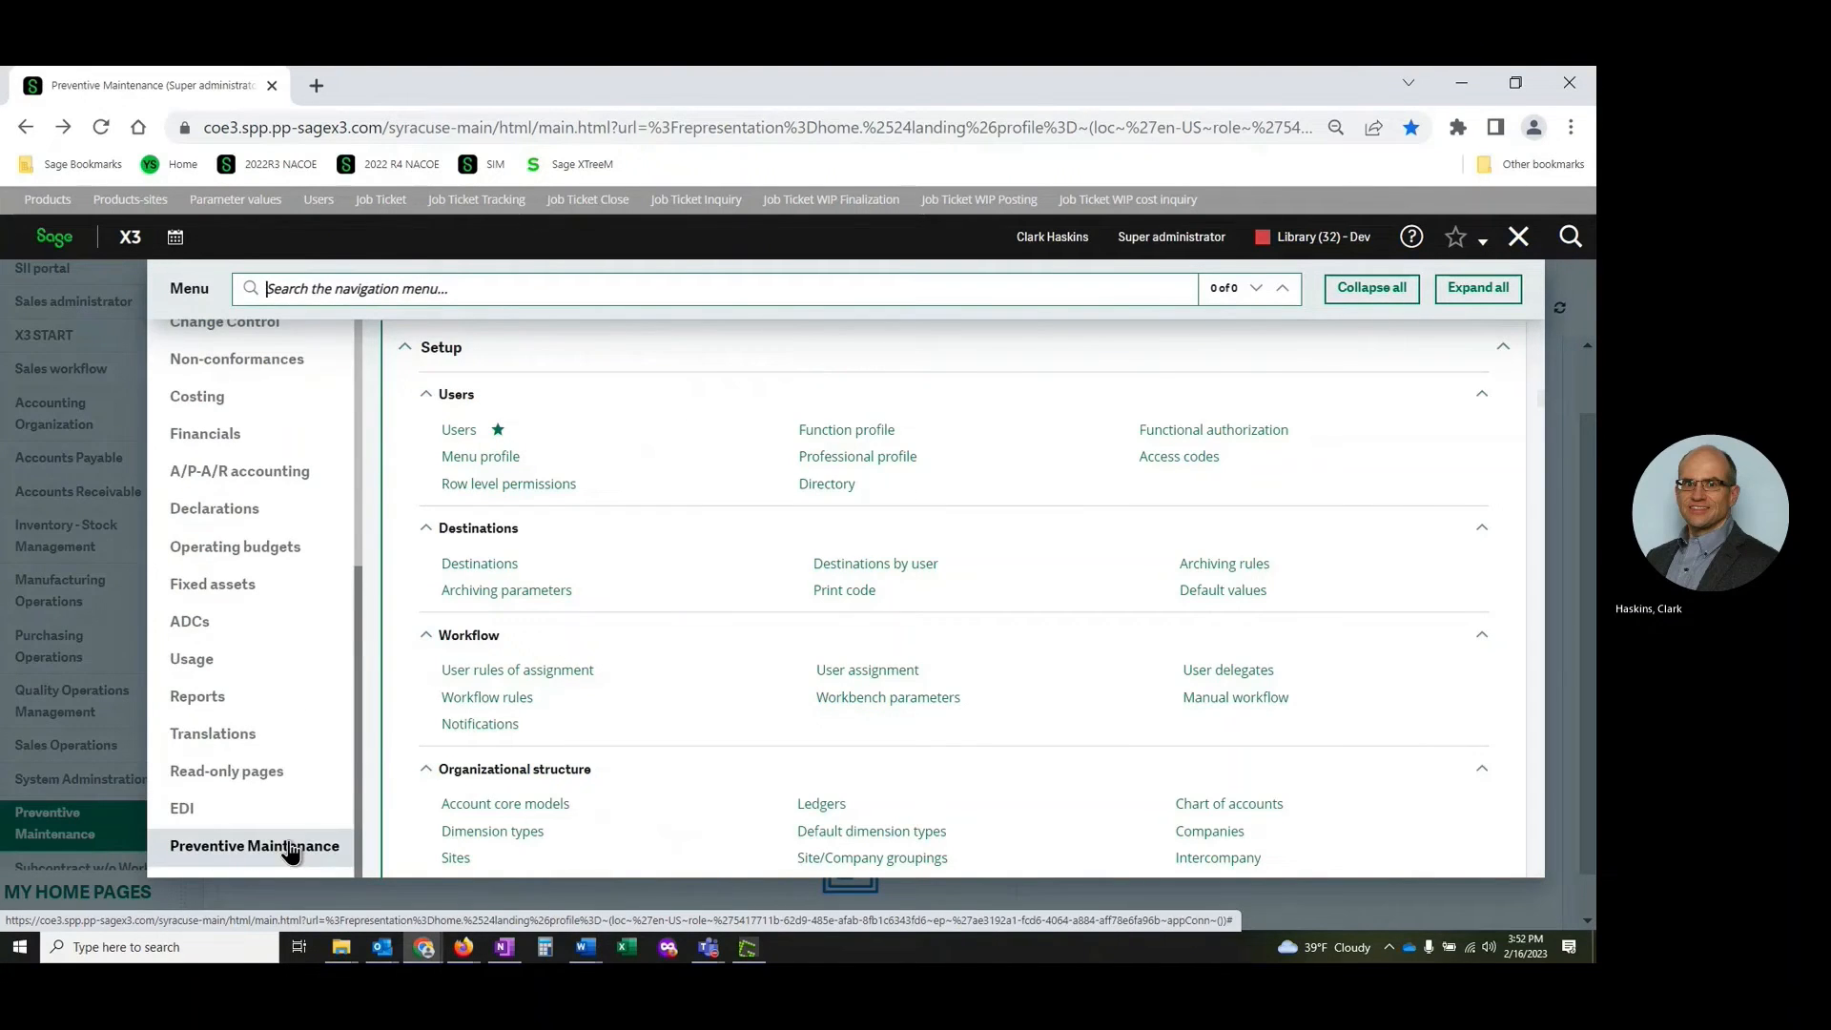
pyautogui.click(295, 846)
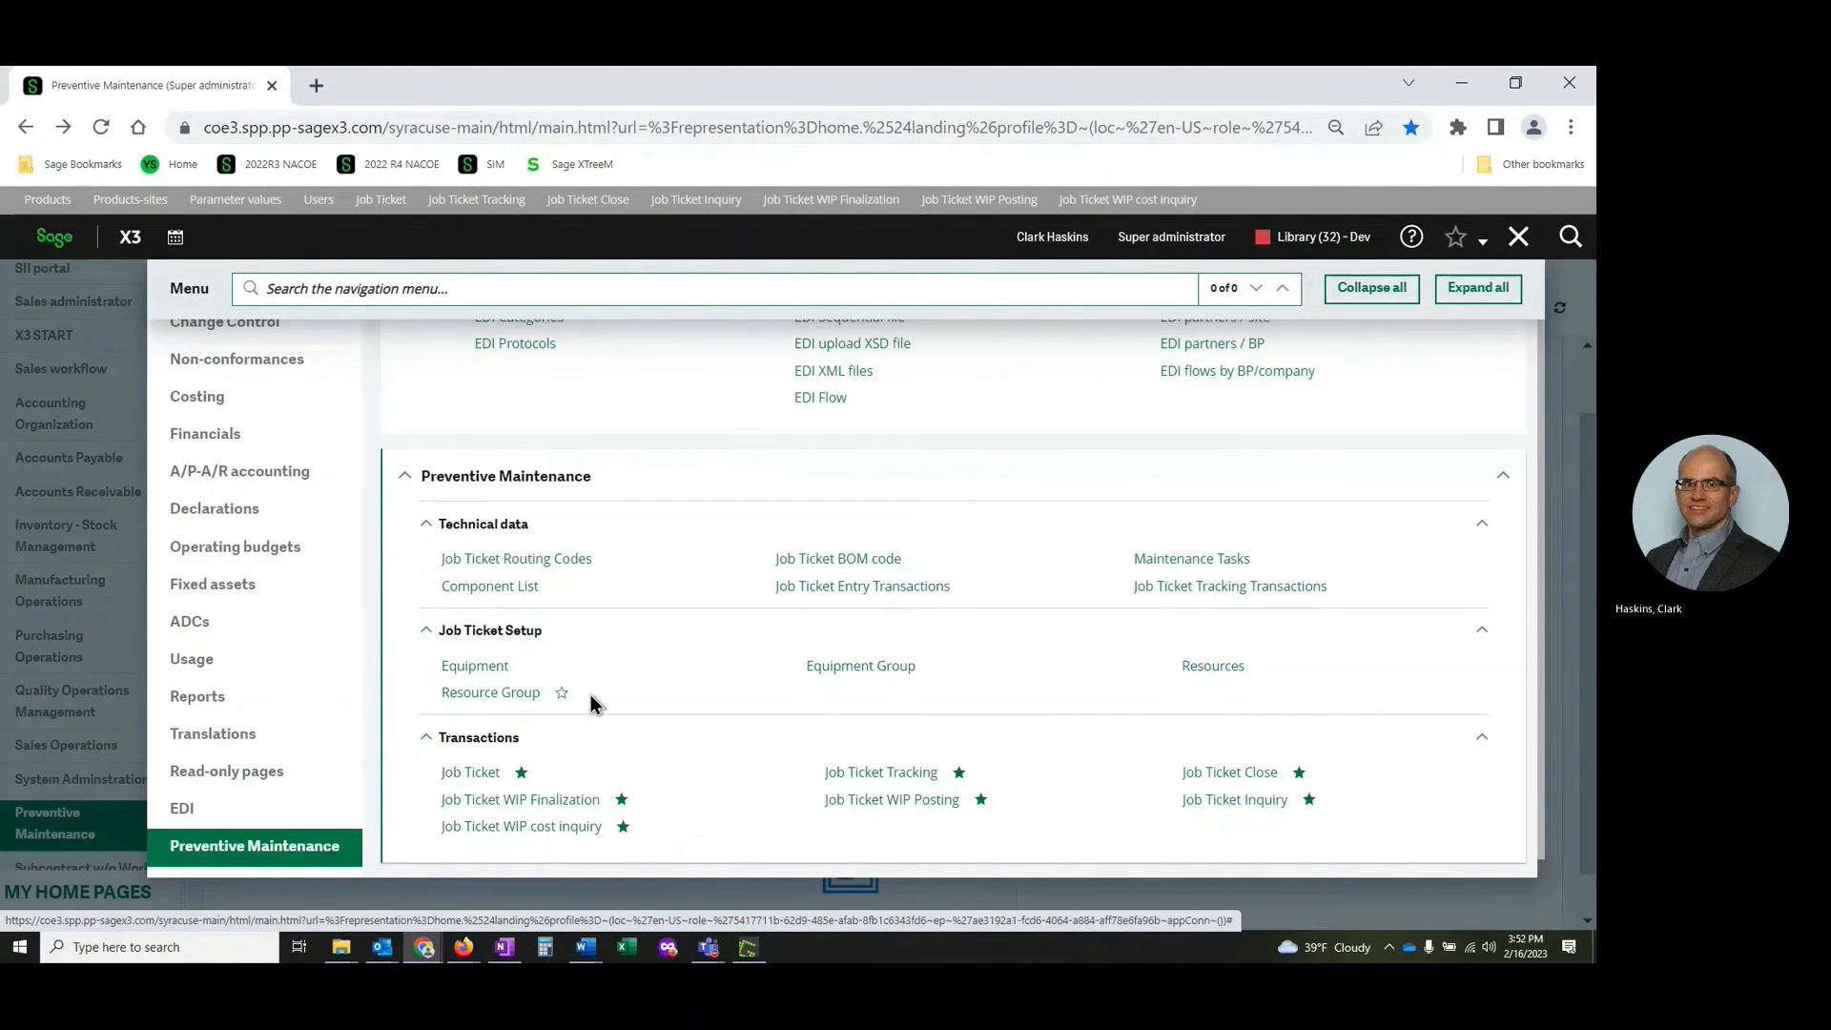
pyautogui.click(853, 591)
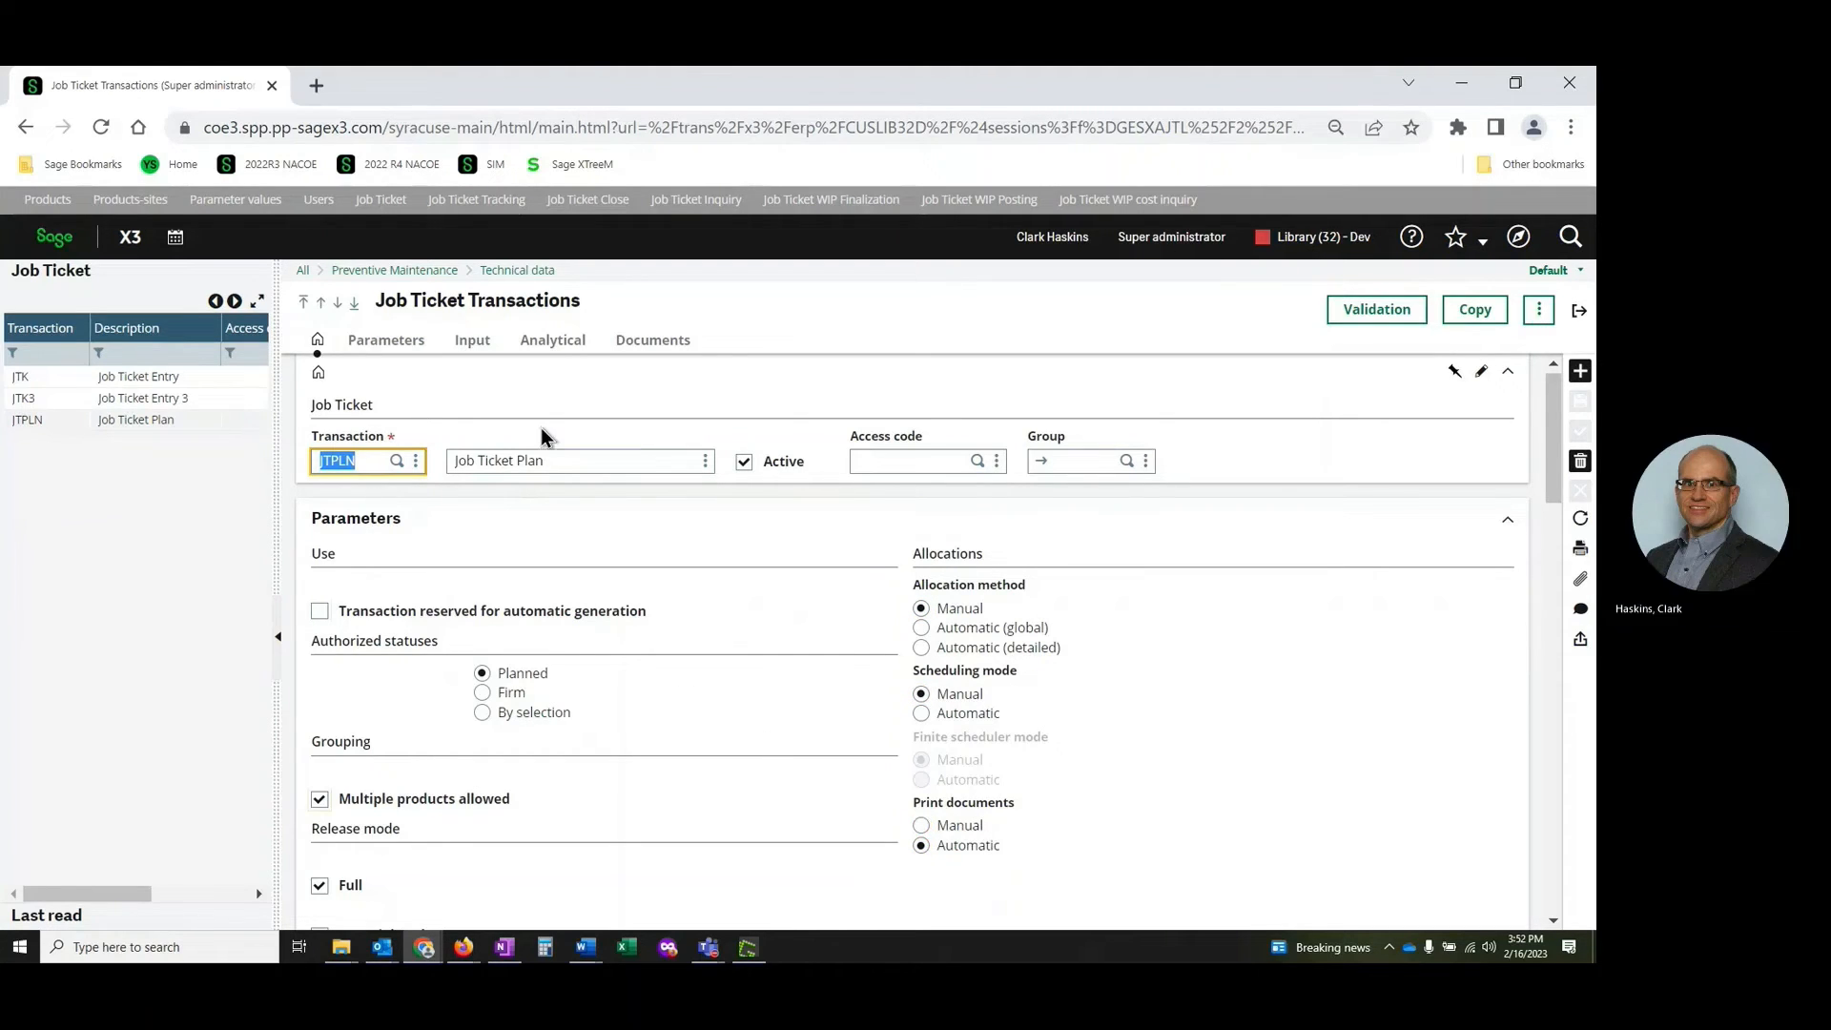
# Step: Review the JTPLN transaction's entry, analytical and document settings, and return to the Preventive Maintenance process flow
pyautogui.scroll(-10, 610, 603)
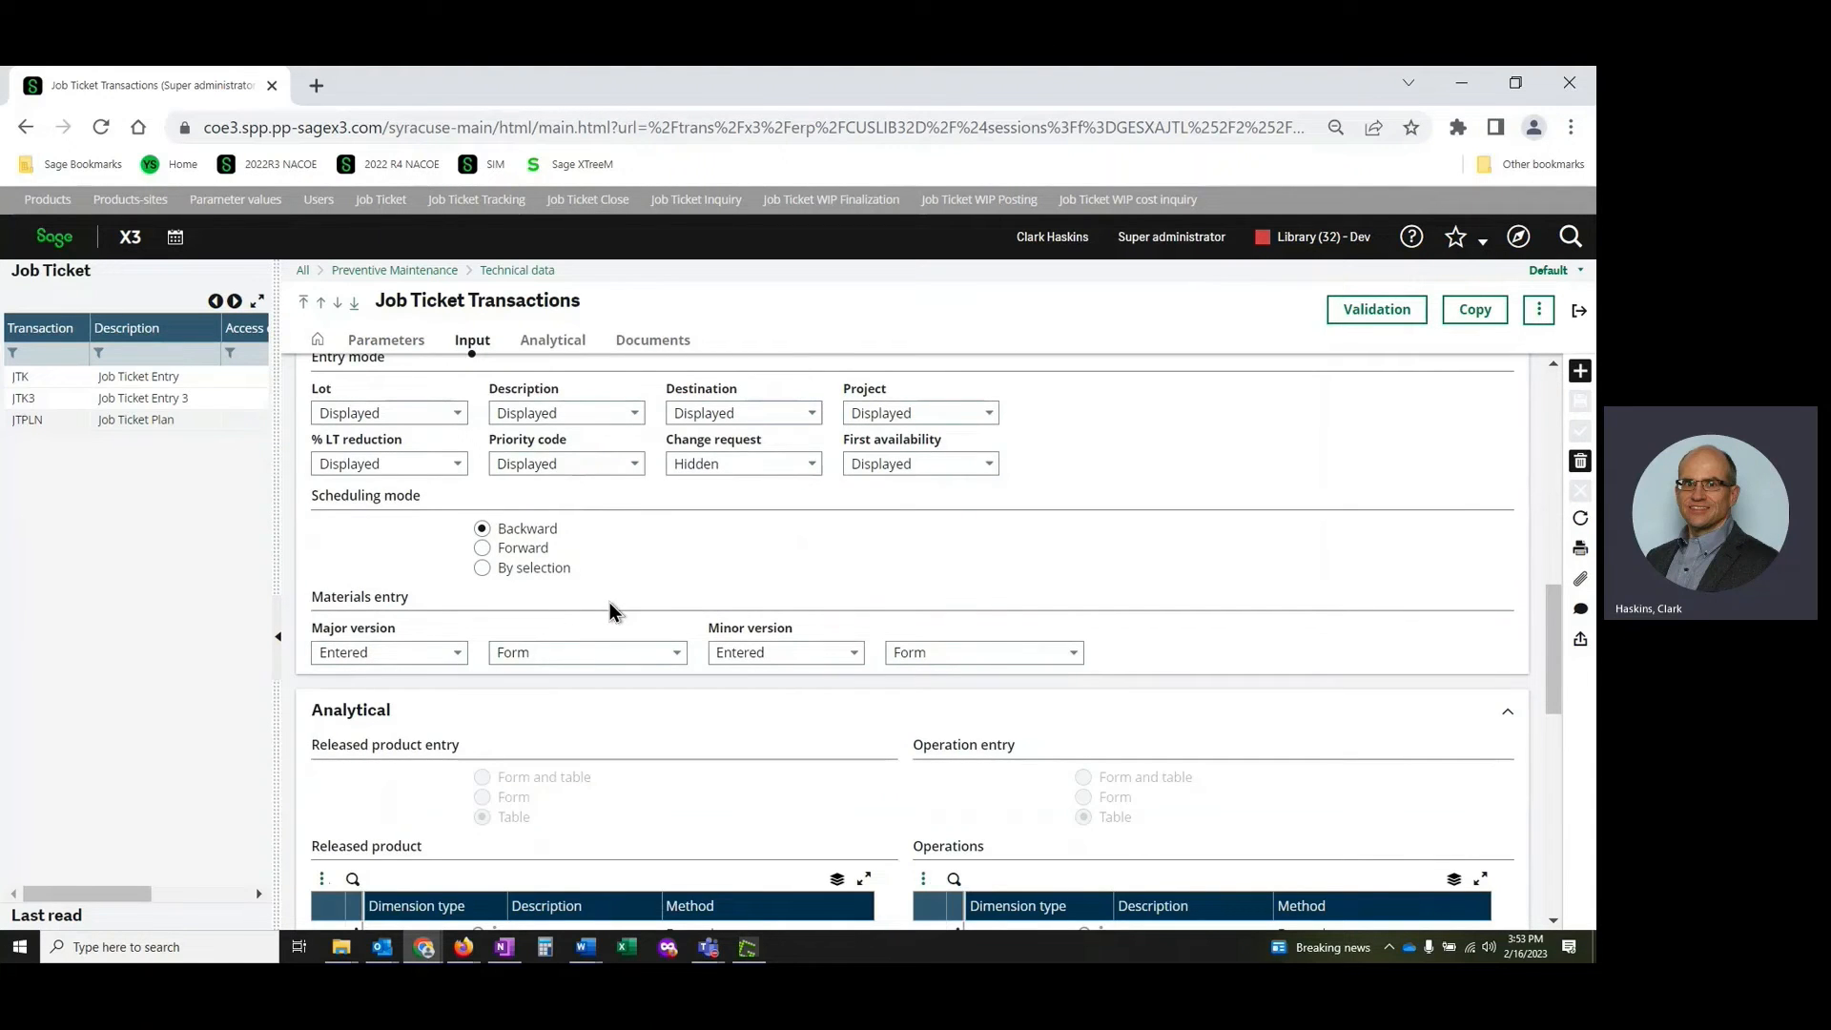
pyautogui.scroll(-3, 609, 603)
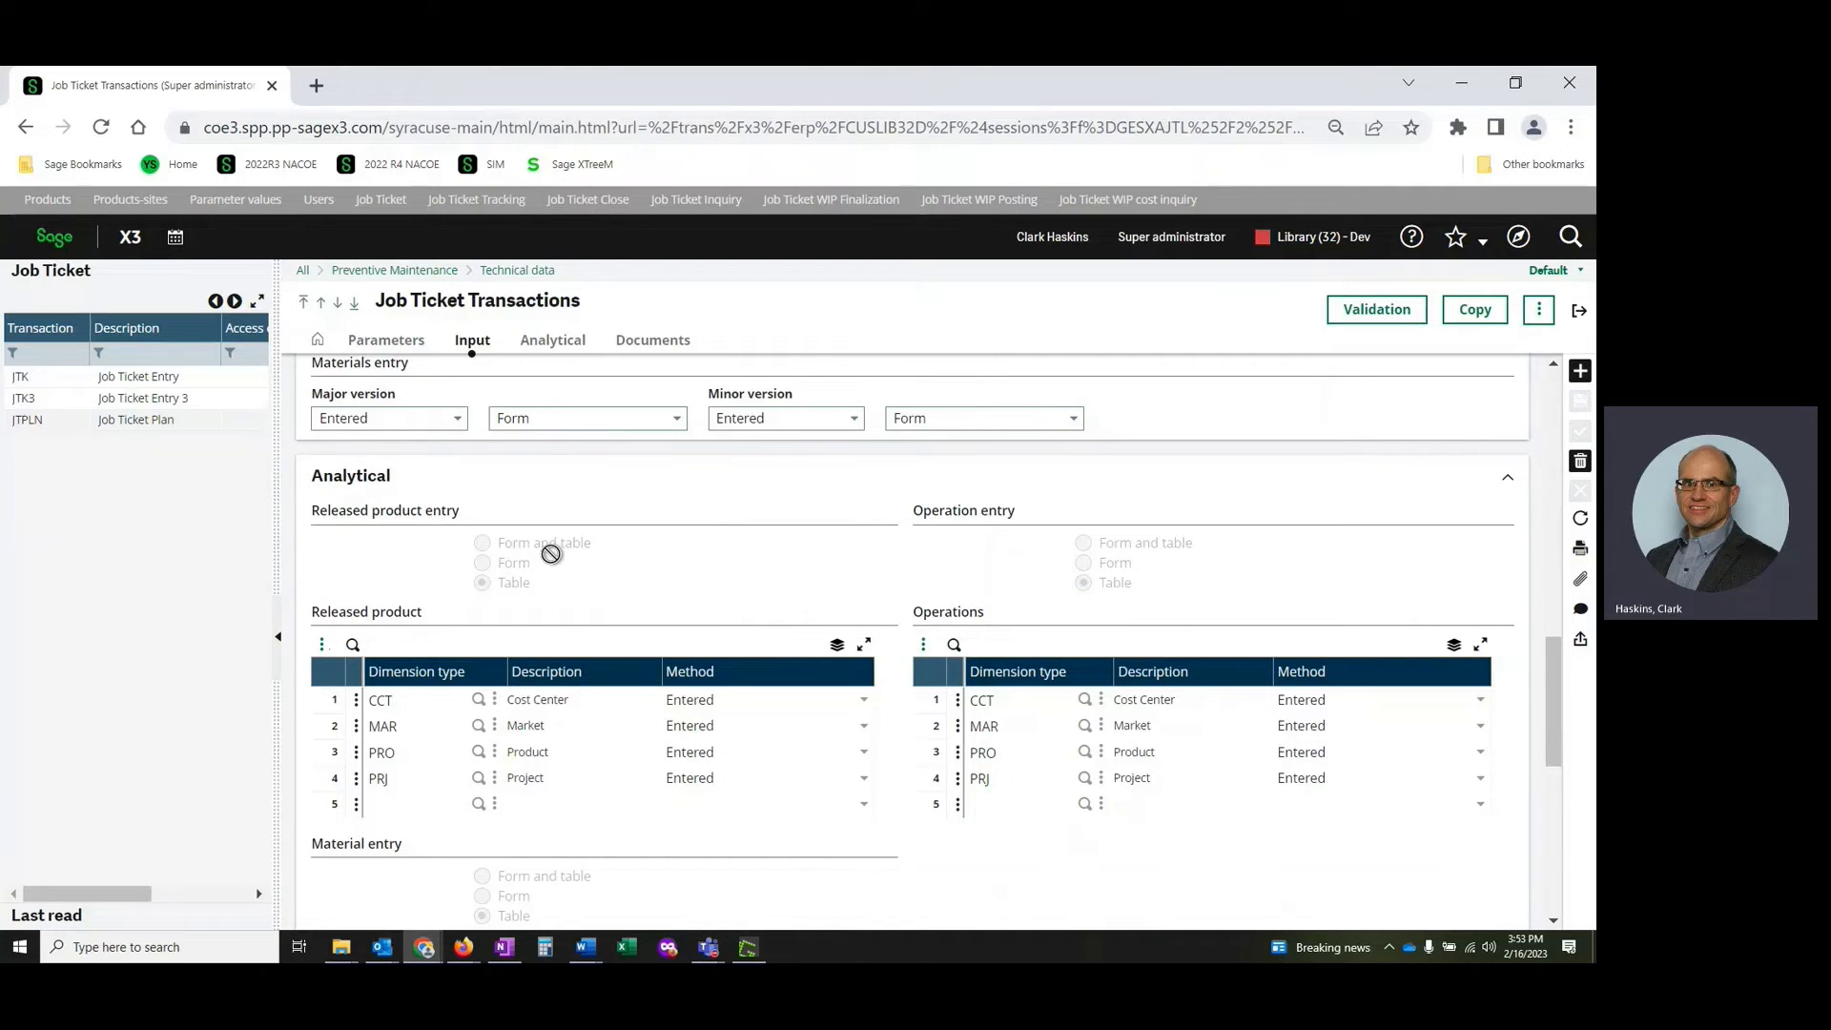
pyautogui.click(648, 349)
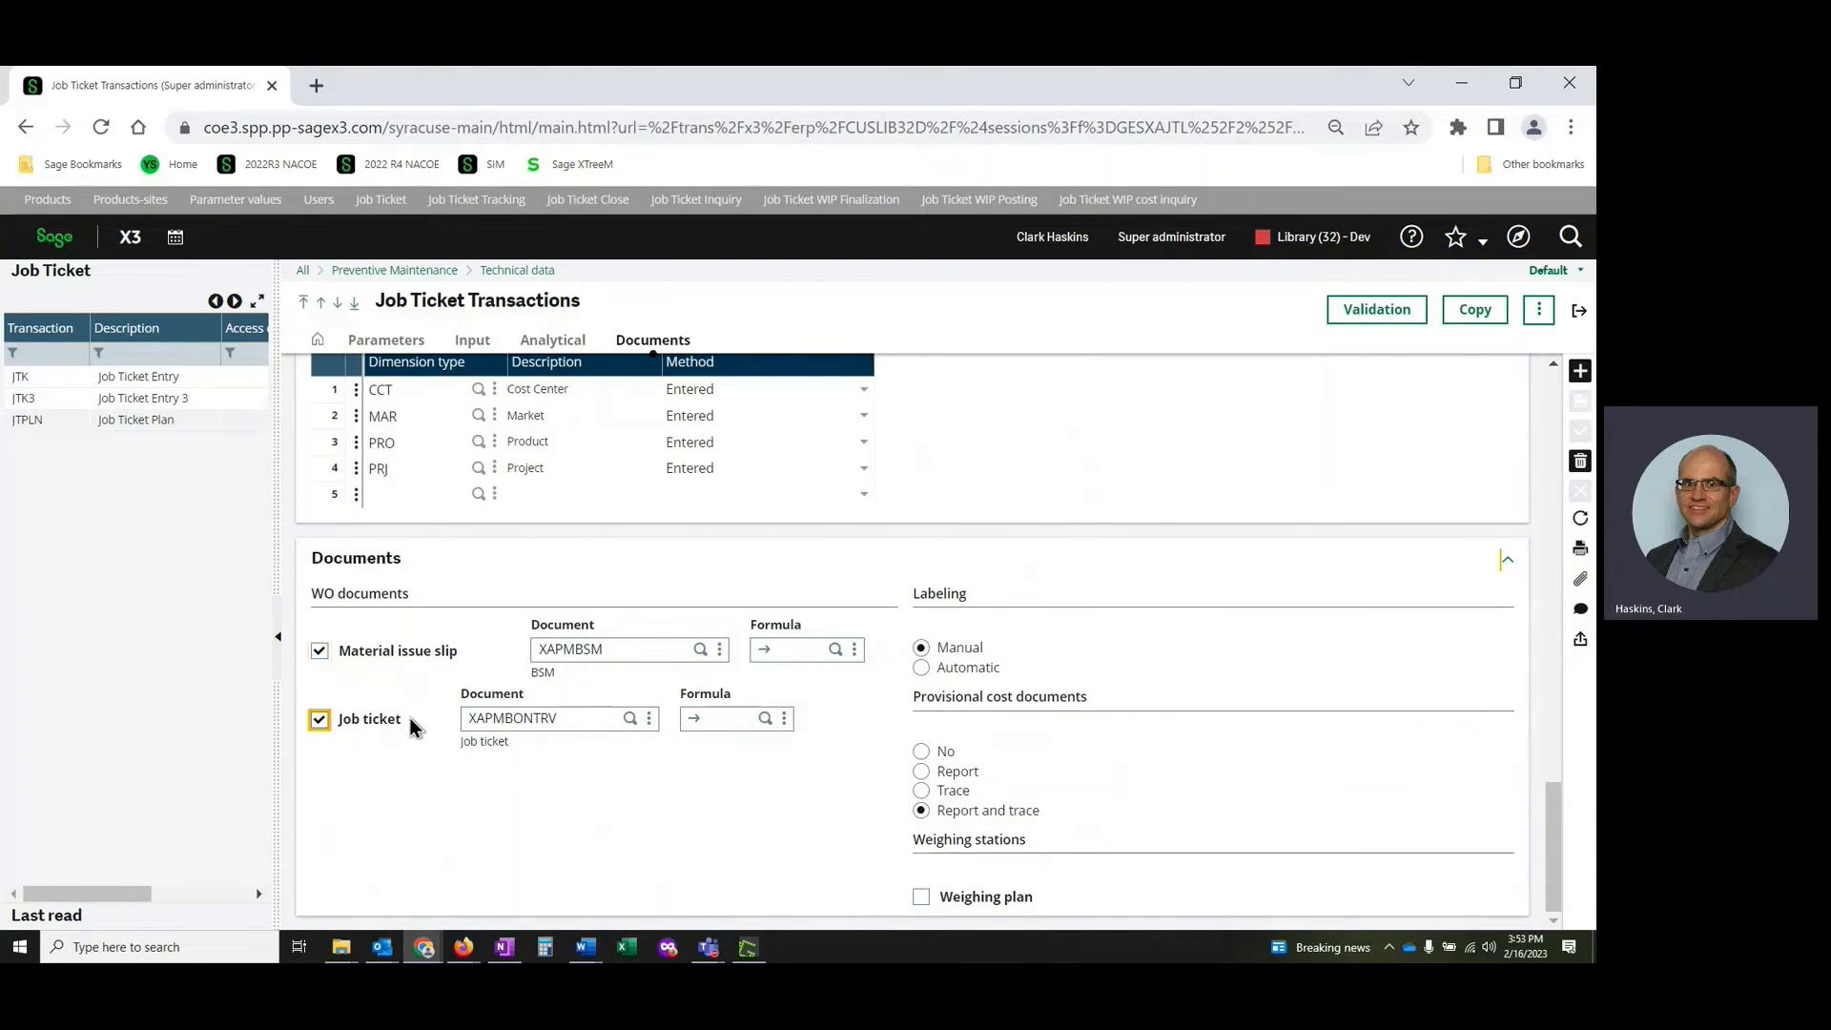
pyautogui.click(1580, 312)
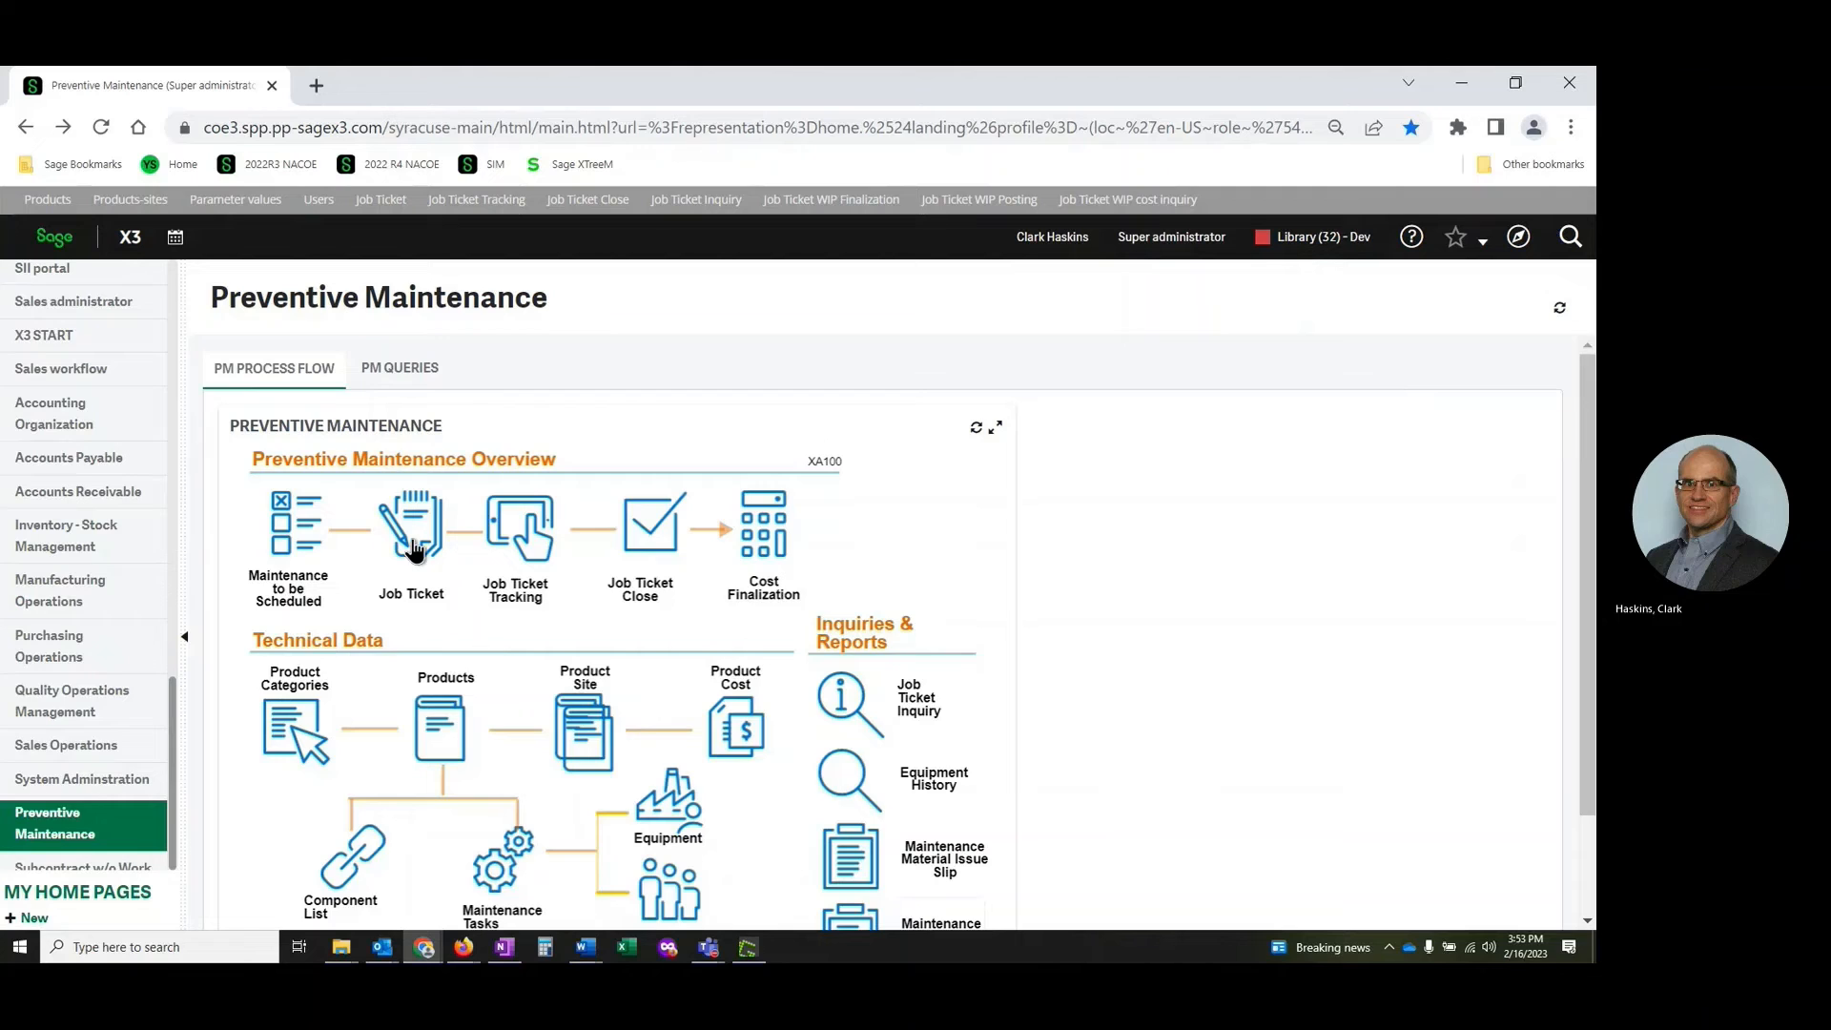
# Step: Open Job Ticket with the JTK Job Ticket Entry transaction and review the available reason codes
pyautogui.click(413, 548)
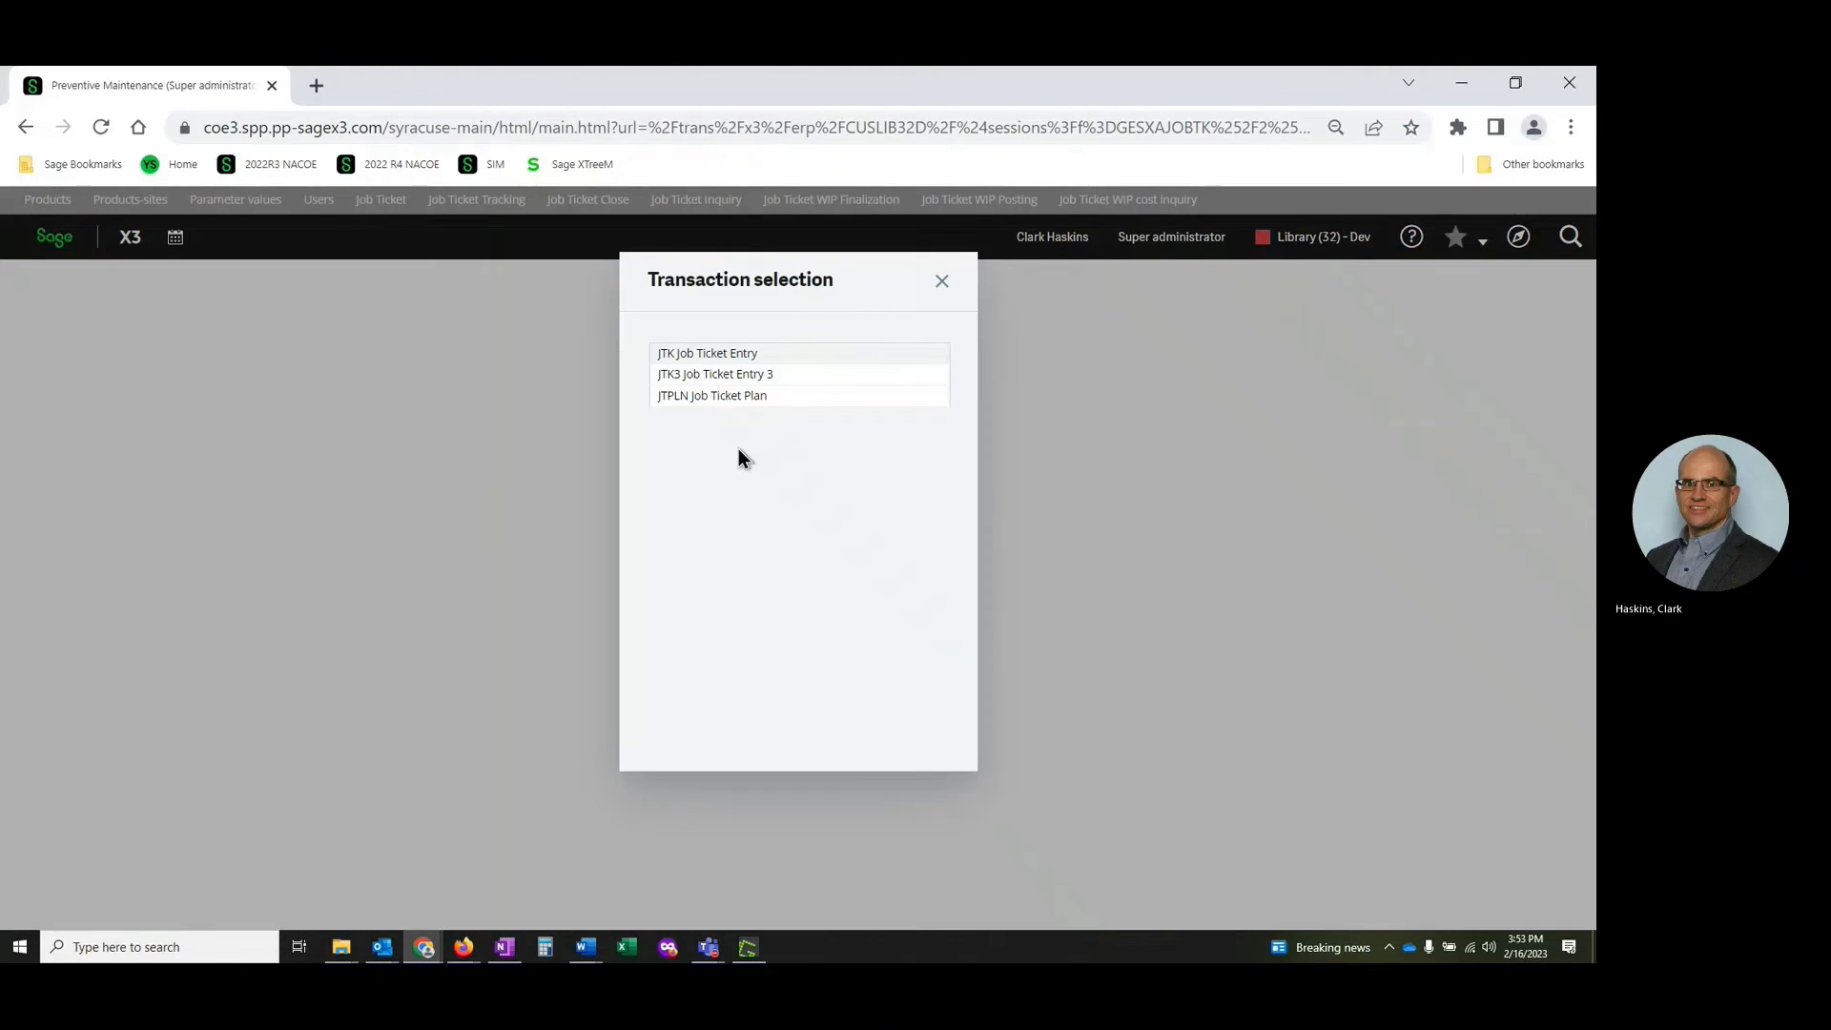
pyautogui.click(746, 356)
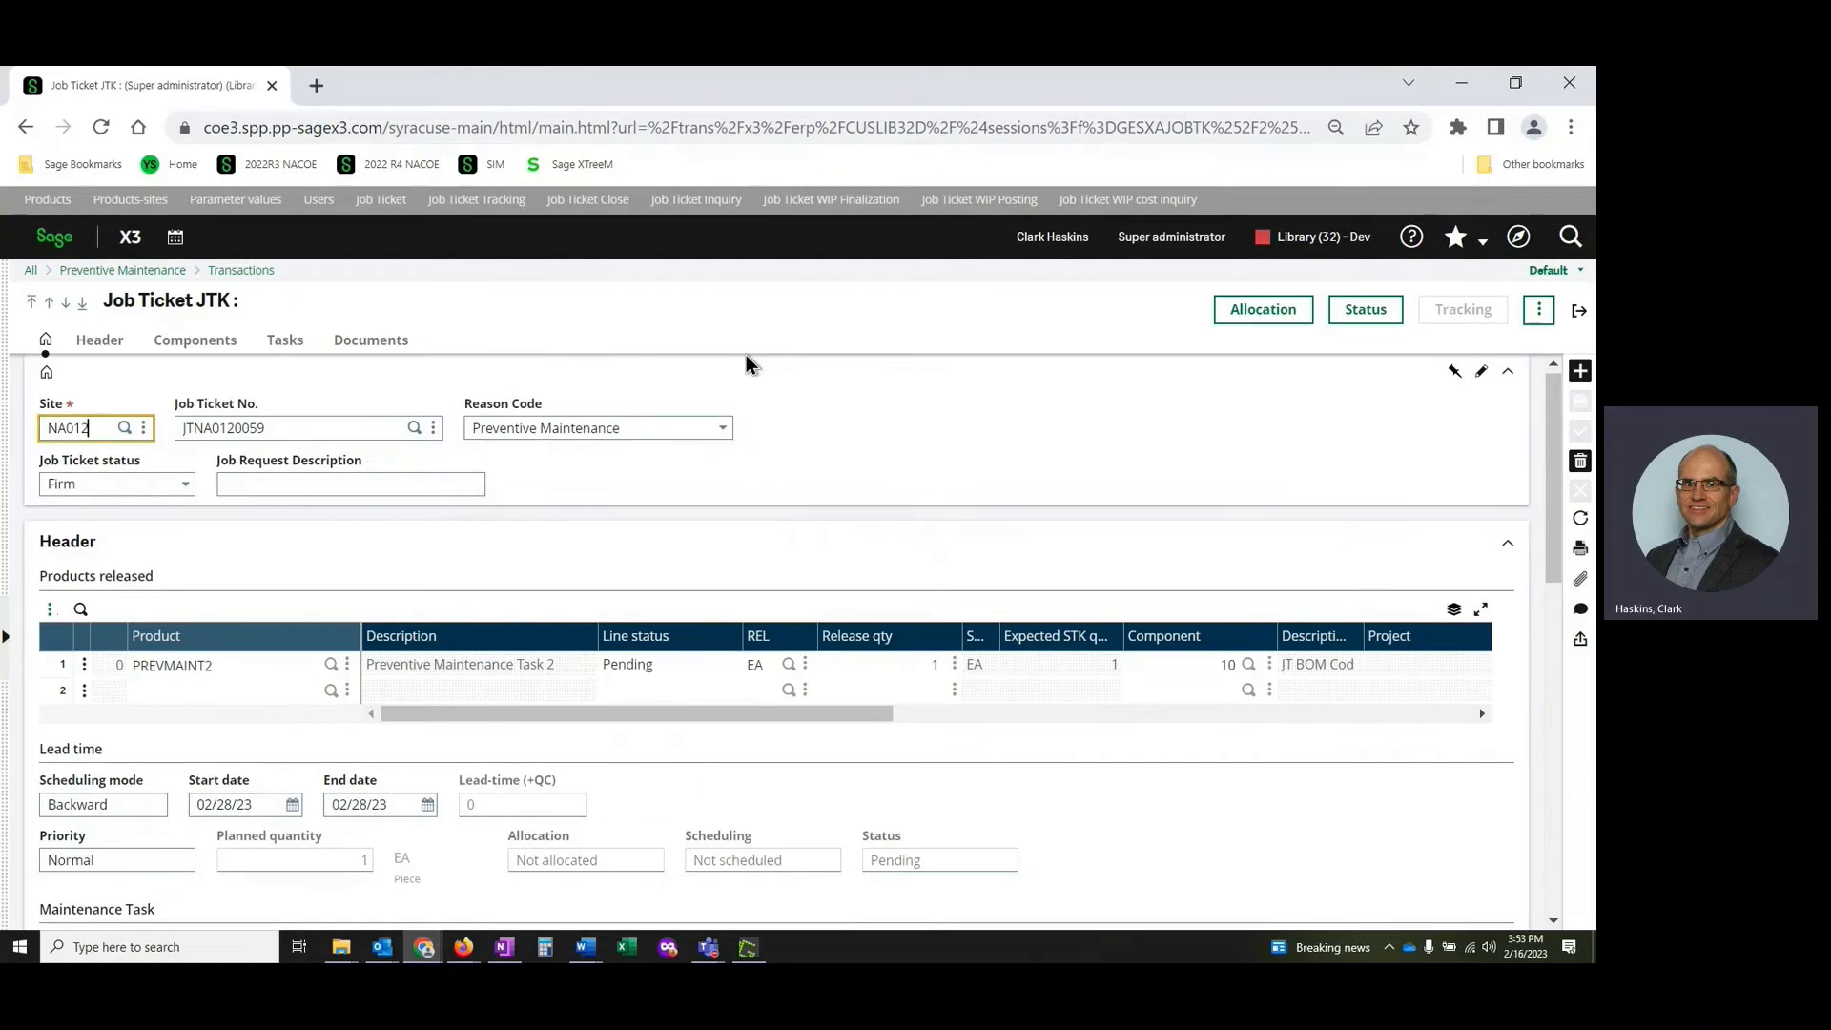
pyautogui.press('Tab')
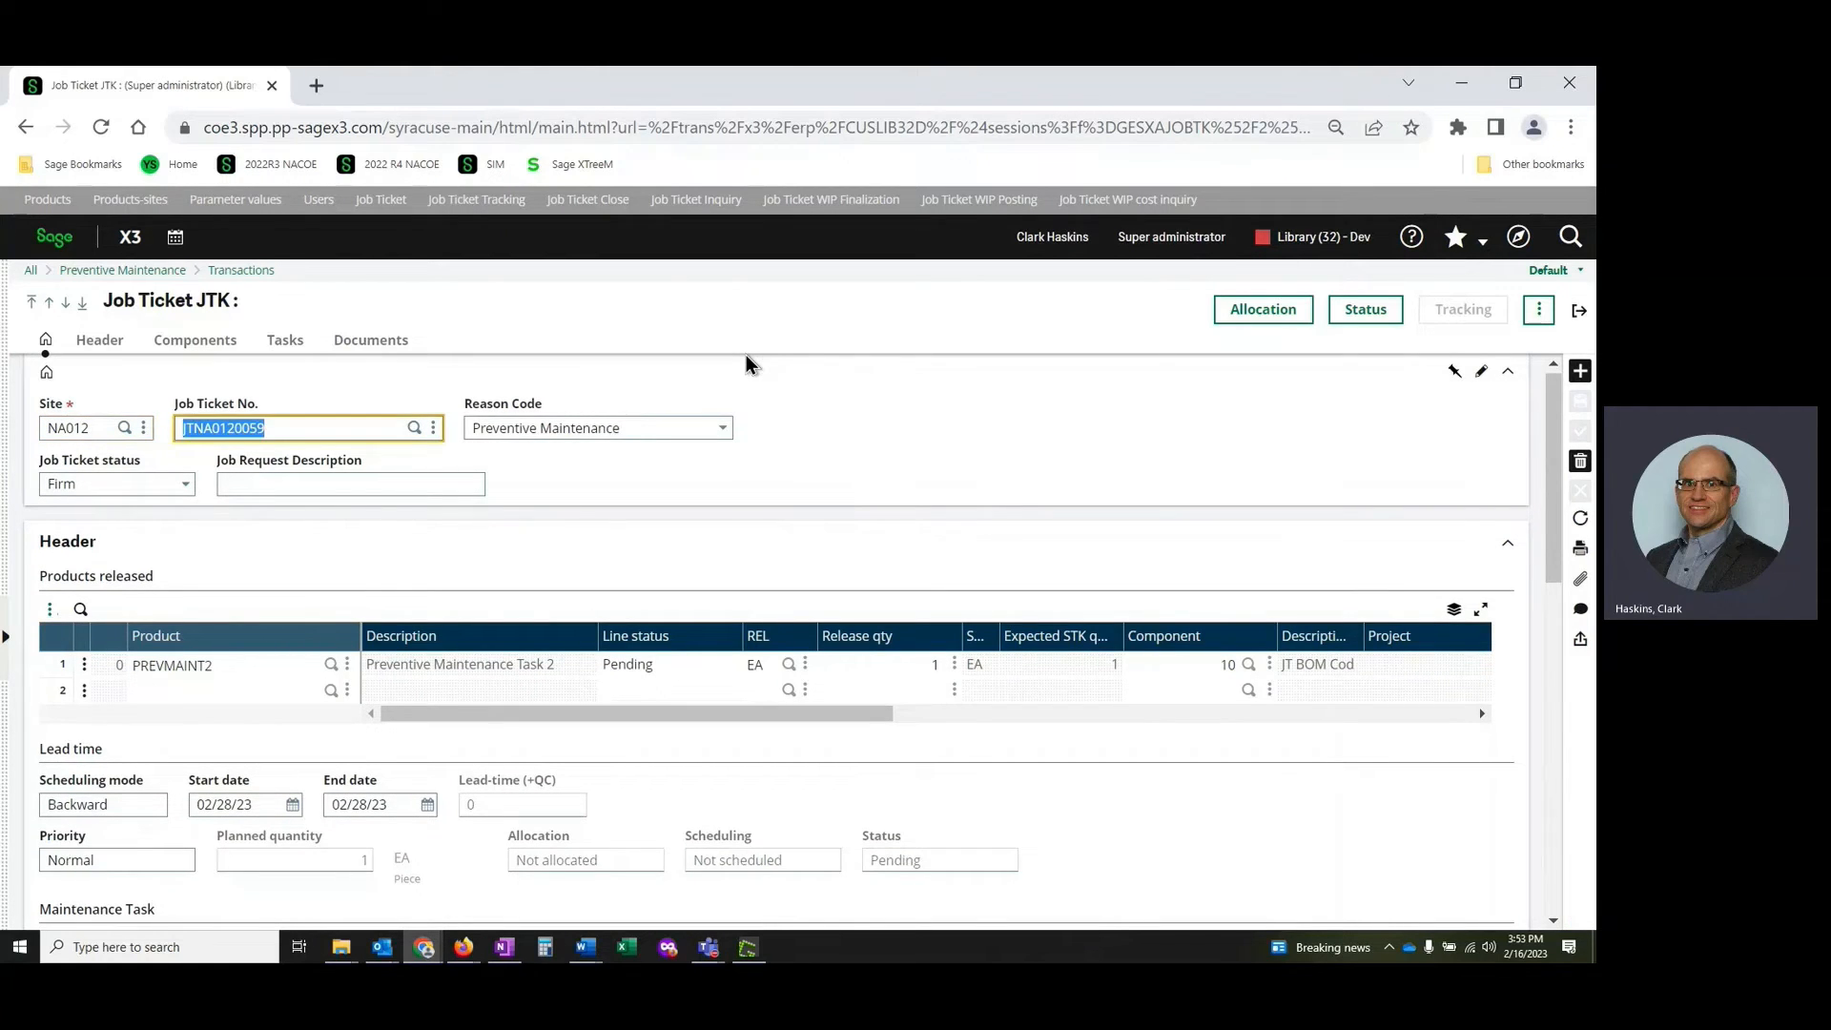
pyautogui.press('Tab')
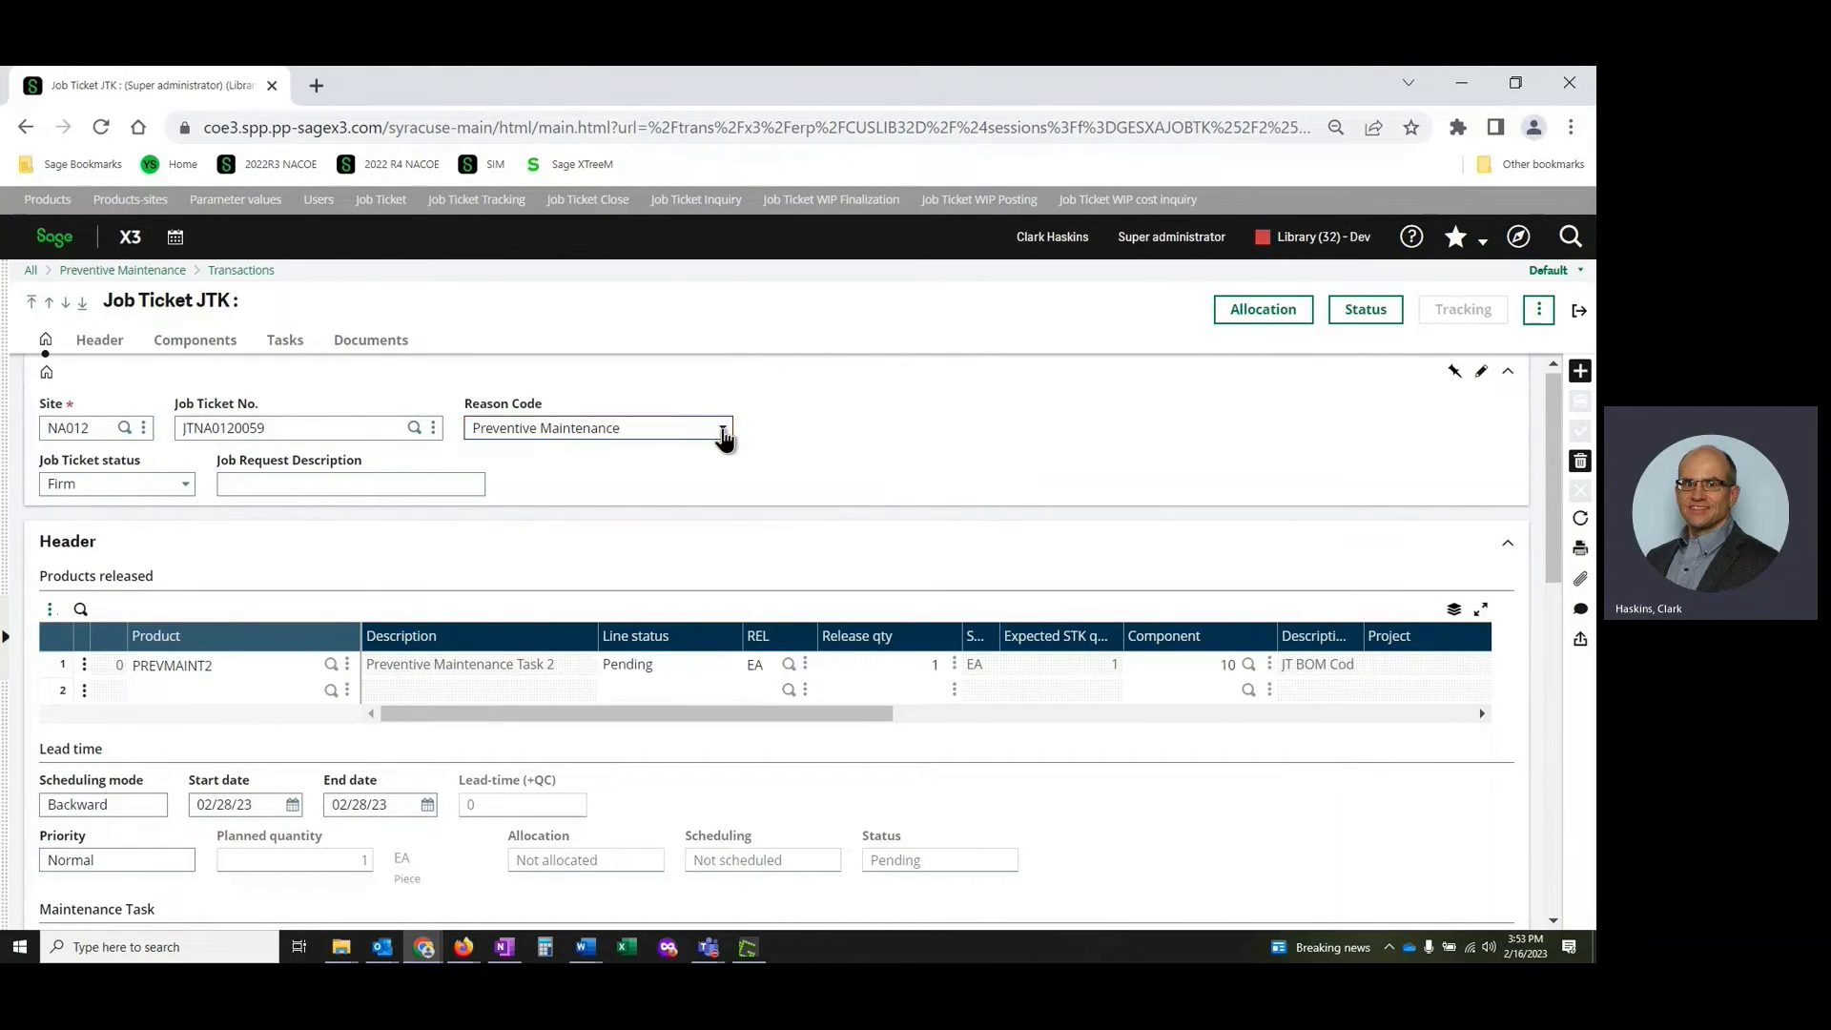
pyautogui.click(723, 431)
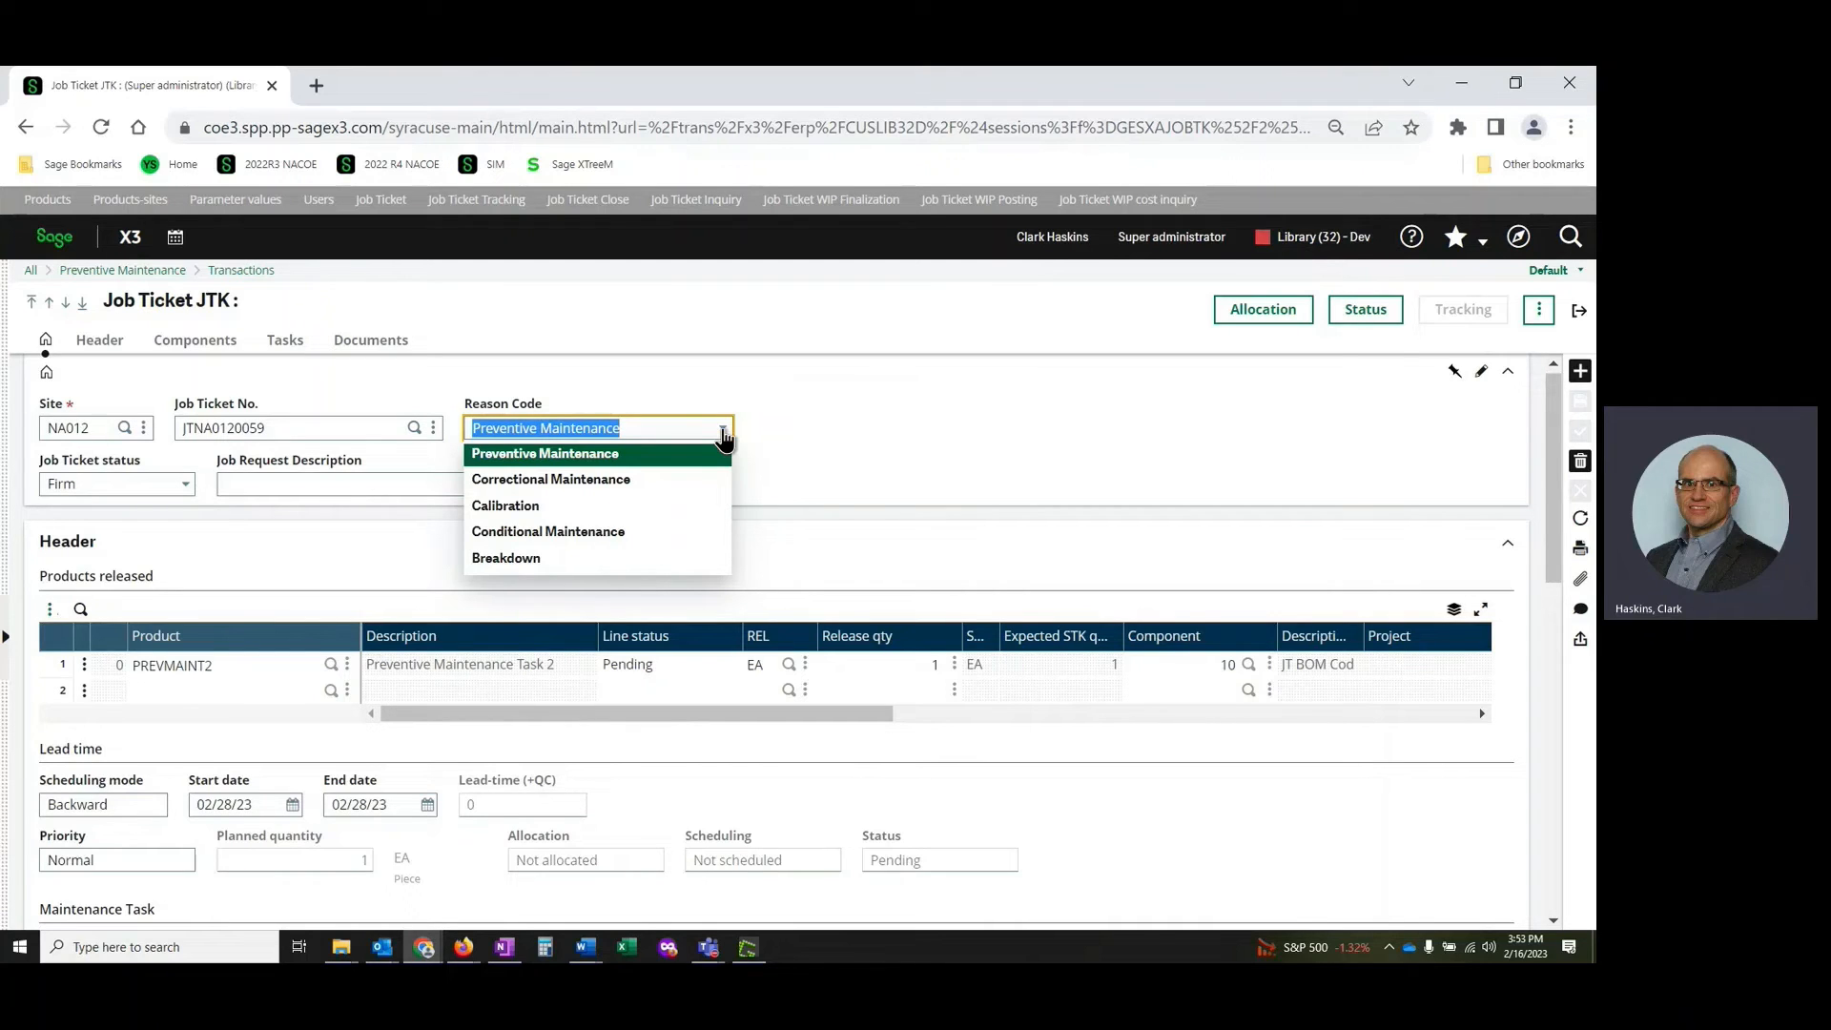
pyautogui.press('Tab')
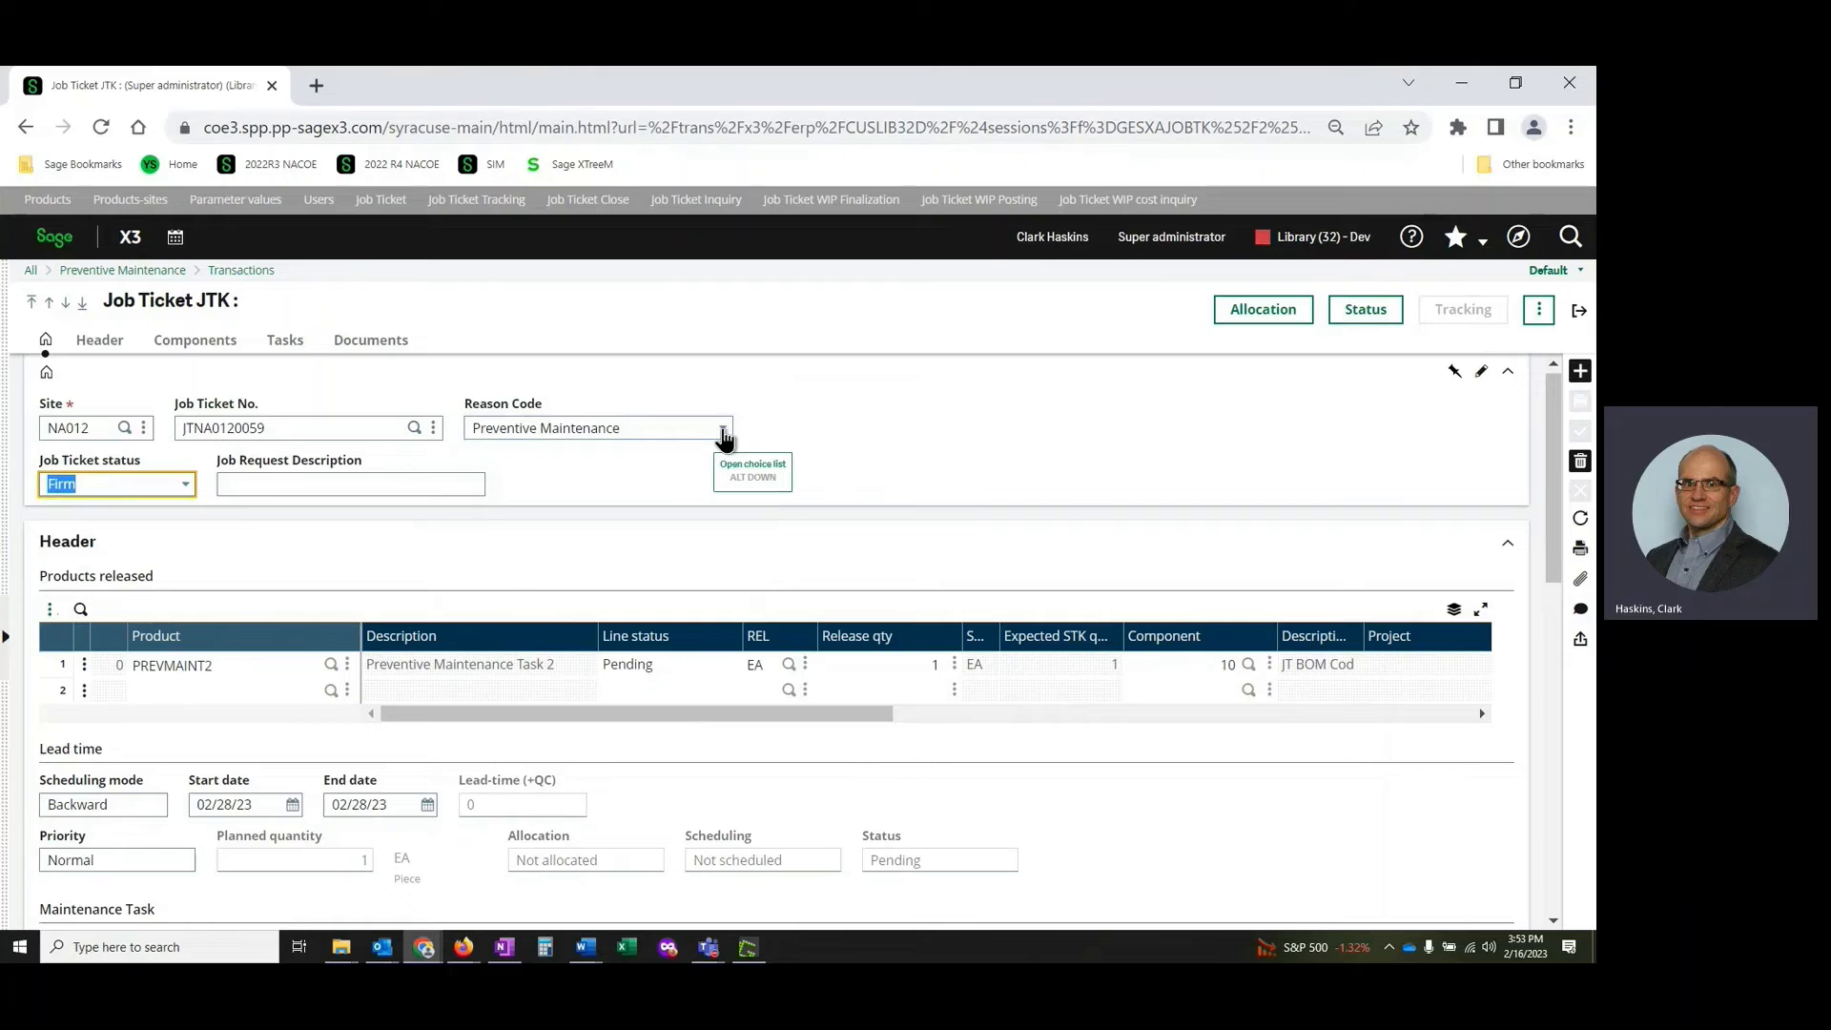
# Step: Set the job ticket status to Planned
pyautogui.moveTo(269, 470); pyautogui.dragTo(268, 478)
pyautogui.click(268, 485)
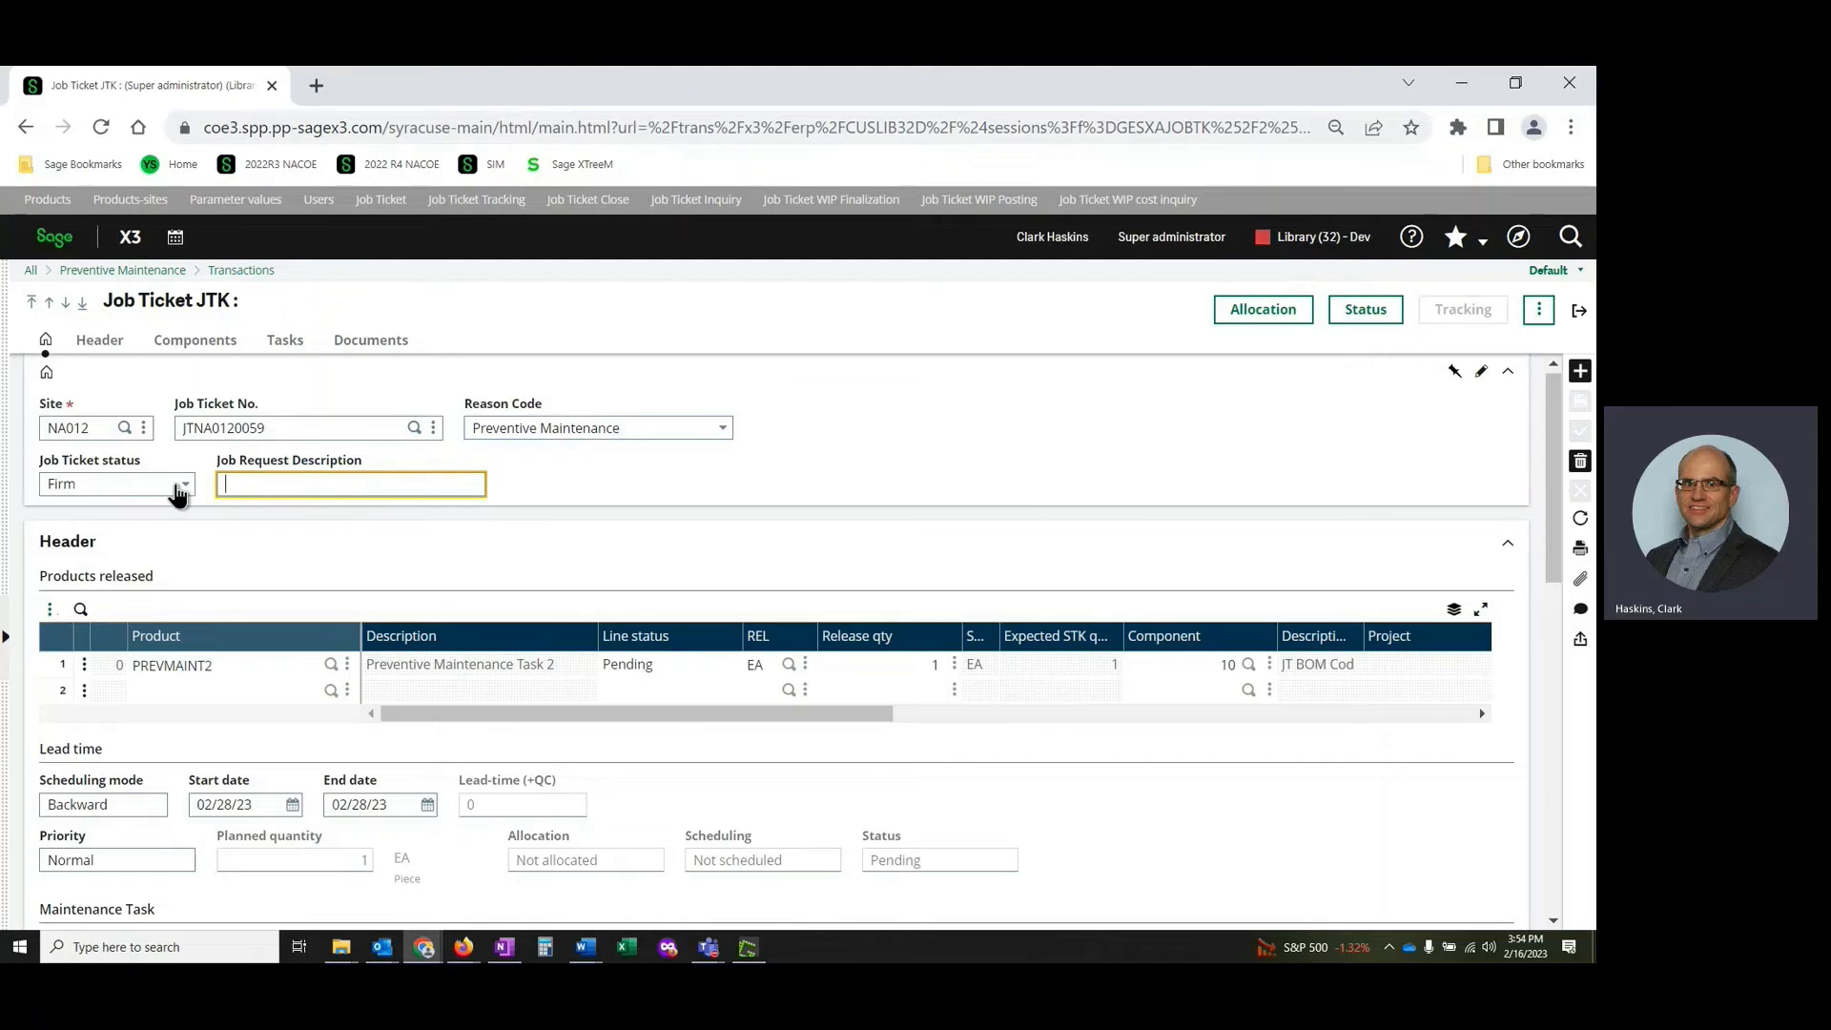
pyautogui.click(186, 490)
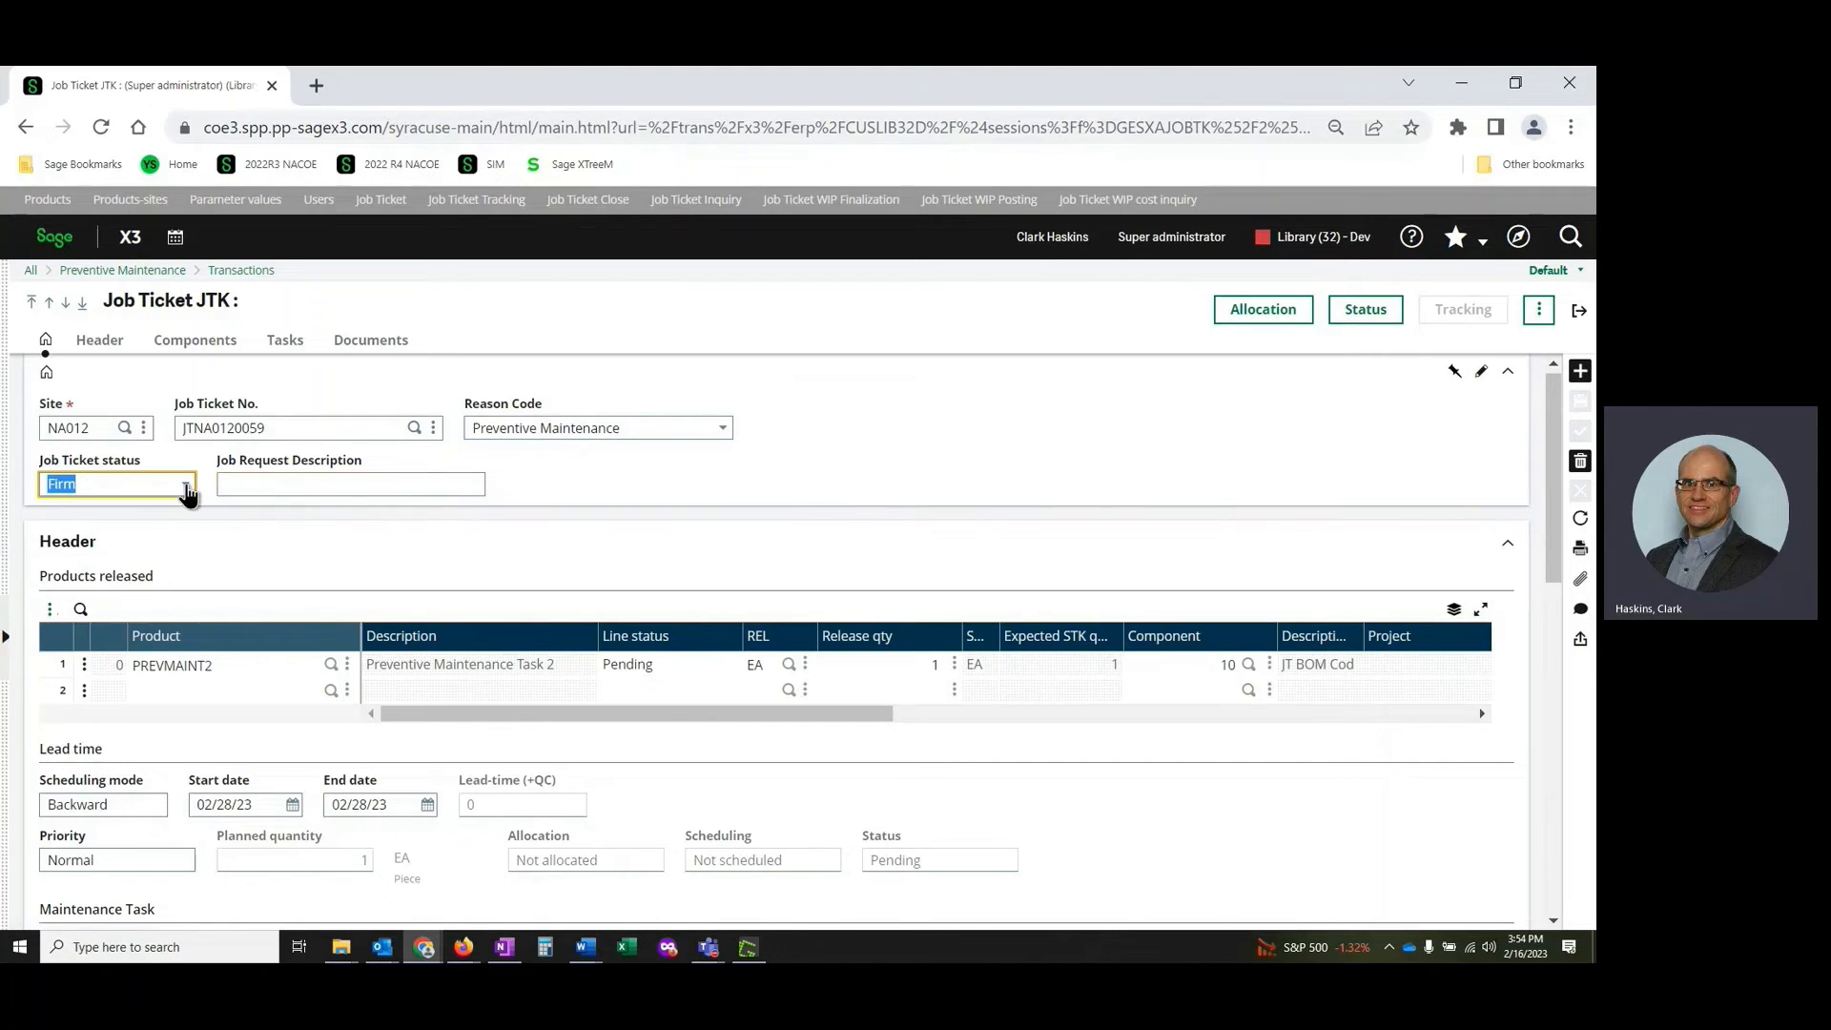
pyautogui.click(186, 490)
pyautogui.click(76, 531)
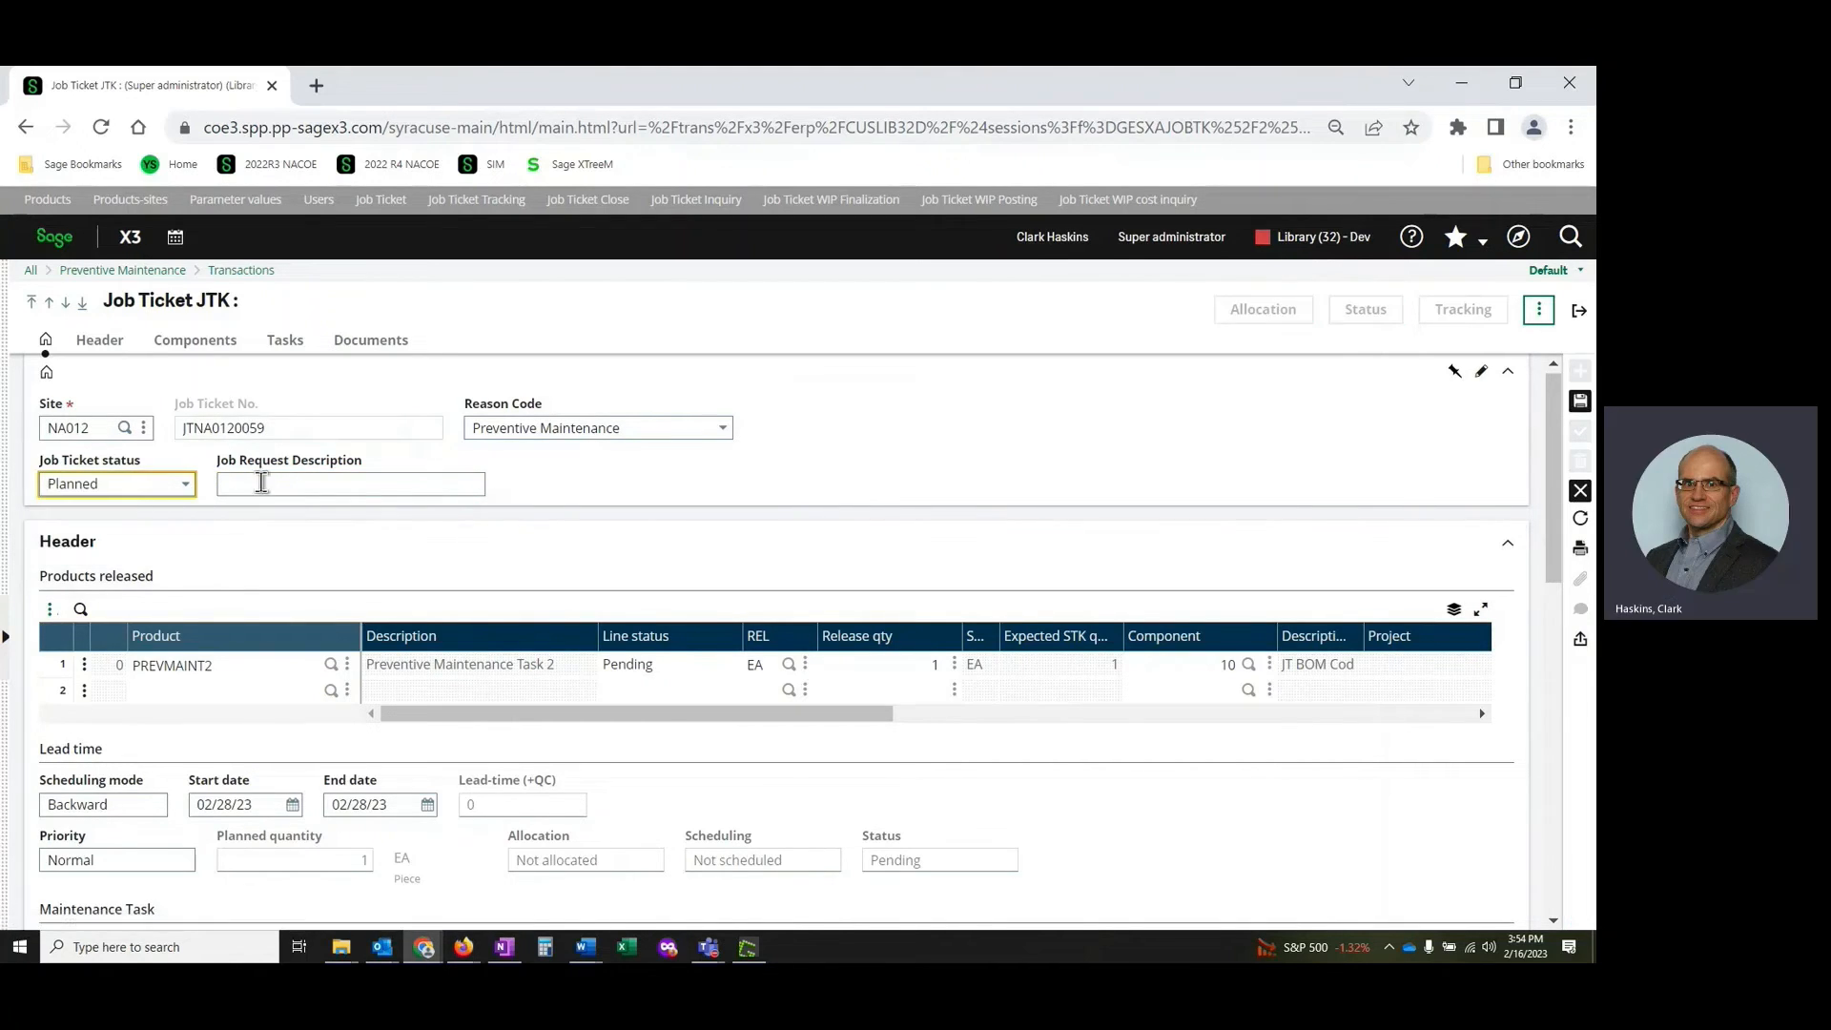
# Step: Check the Job Request Description field and the job ticket's additional actions, including the header text option
pyautogui.click(262, 484)
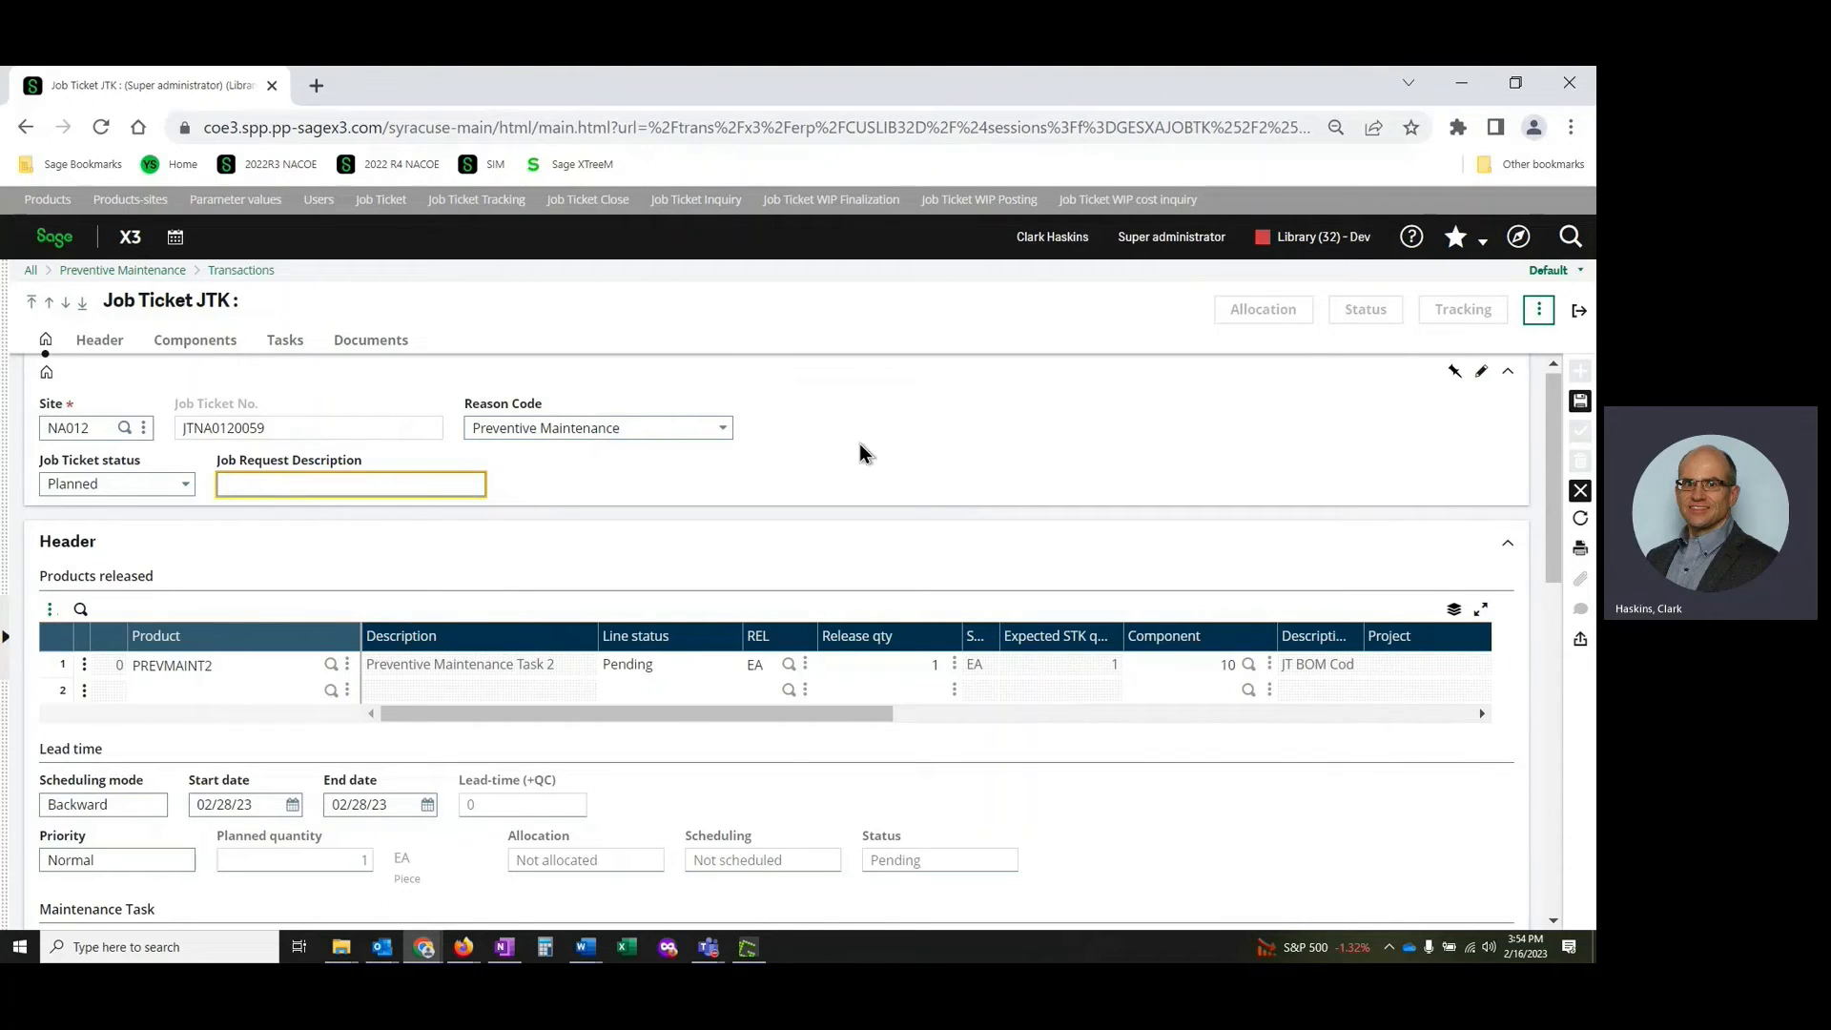
pyautogui.click(1540, 312)
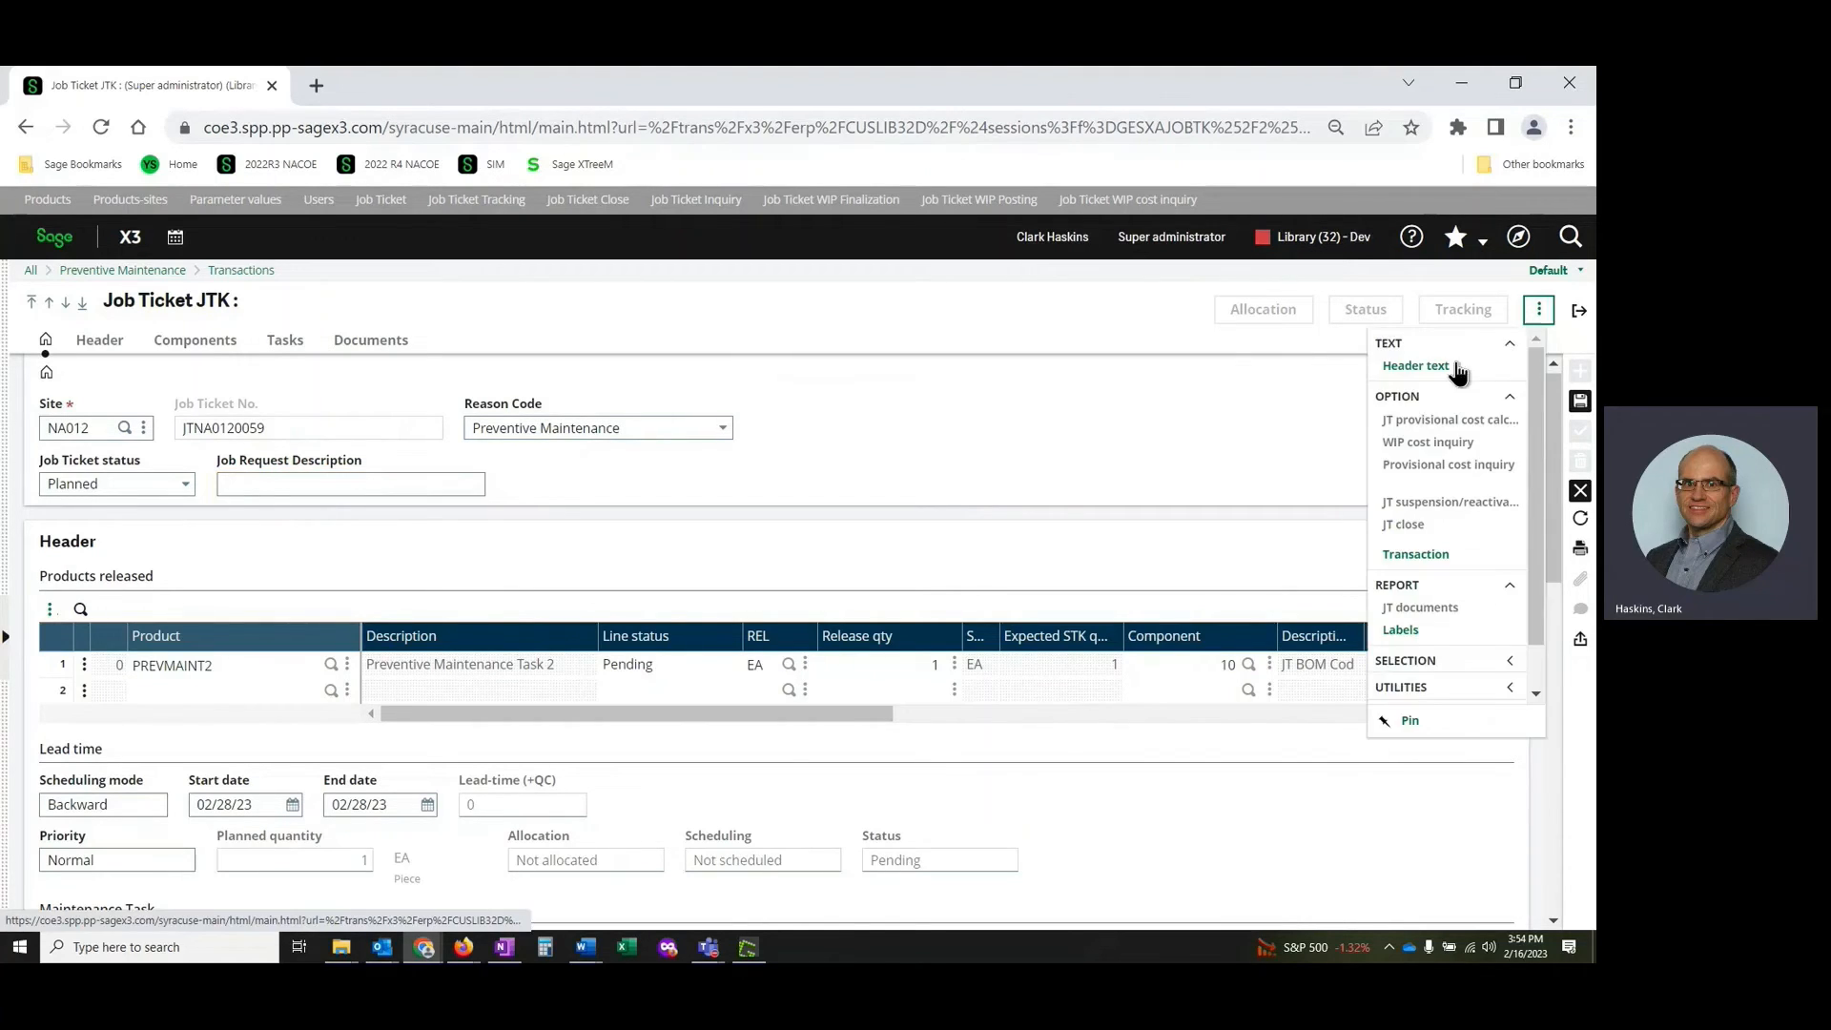
pyautogui.click(386, 561)
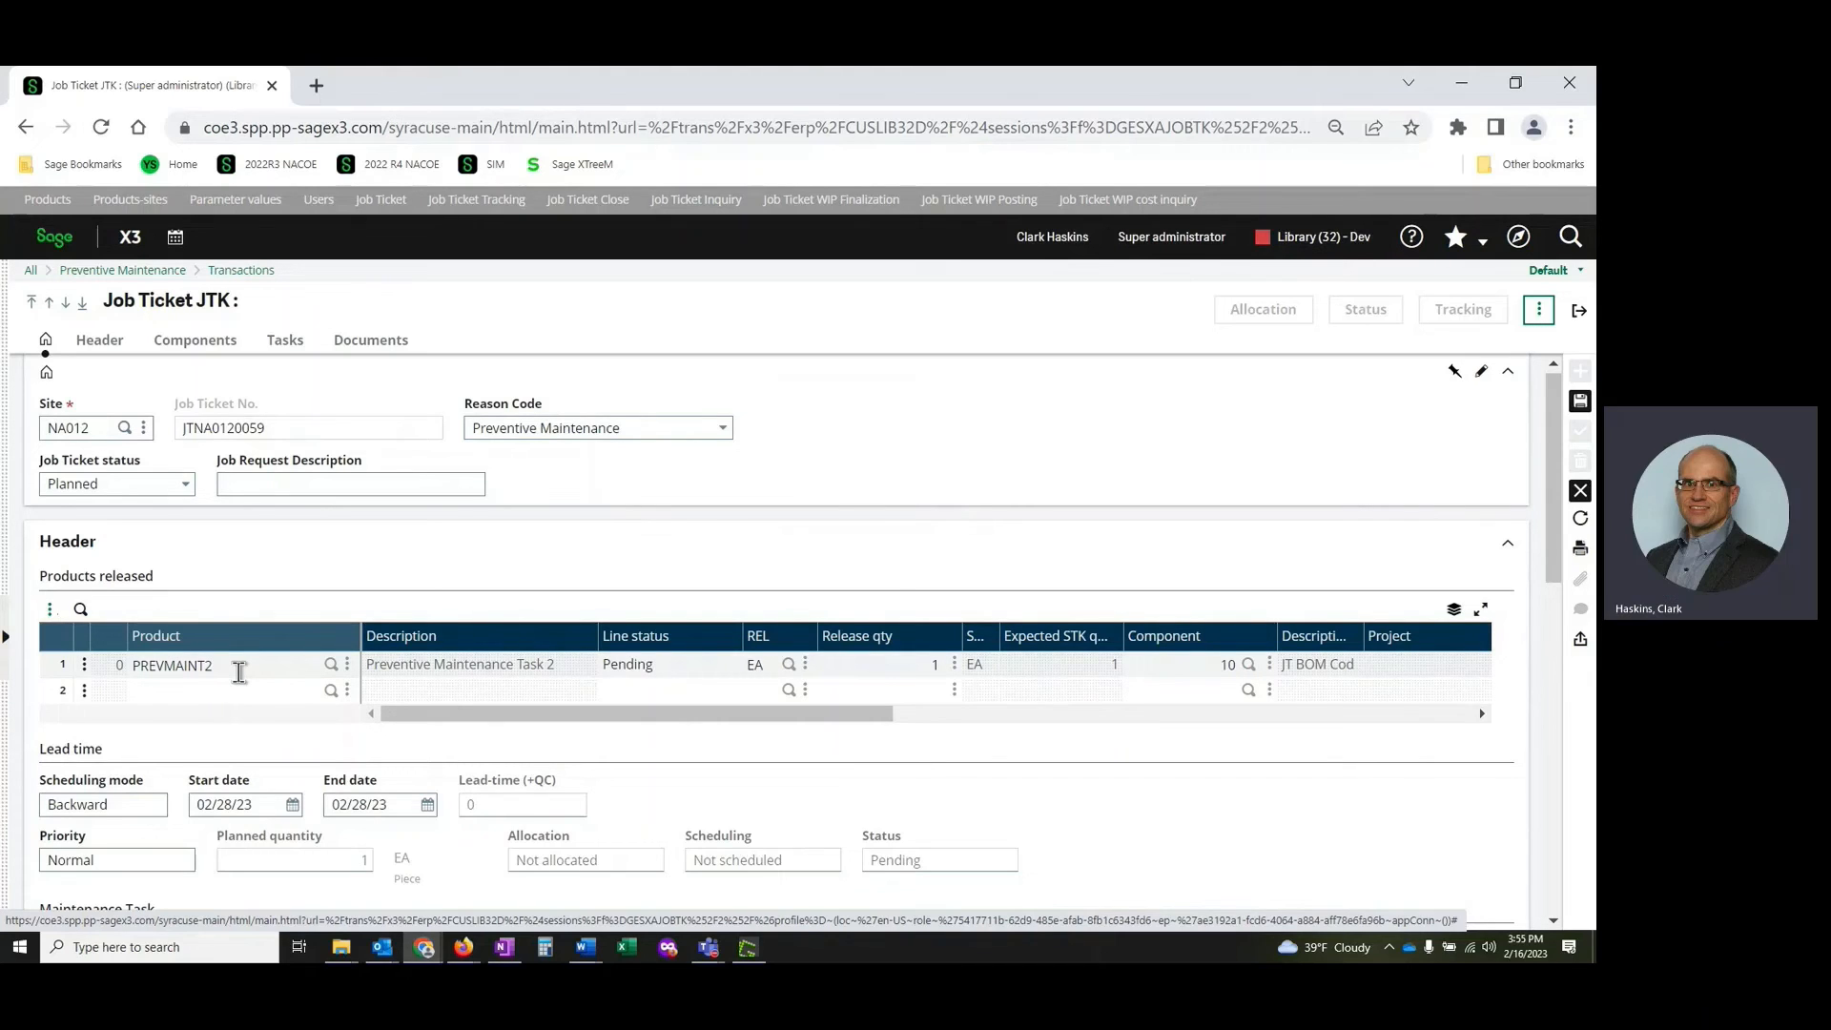
# Step: Review the job ticket's released product, lead time, maintenance task, components and tasks
pyautogui.scroll(-1, 238, 670)
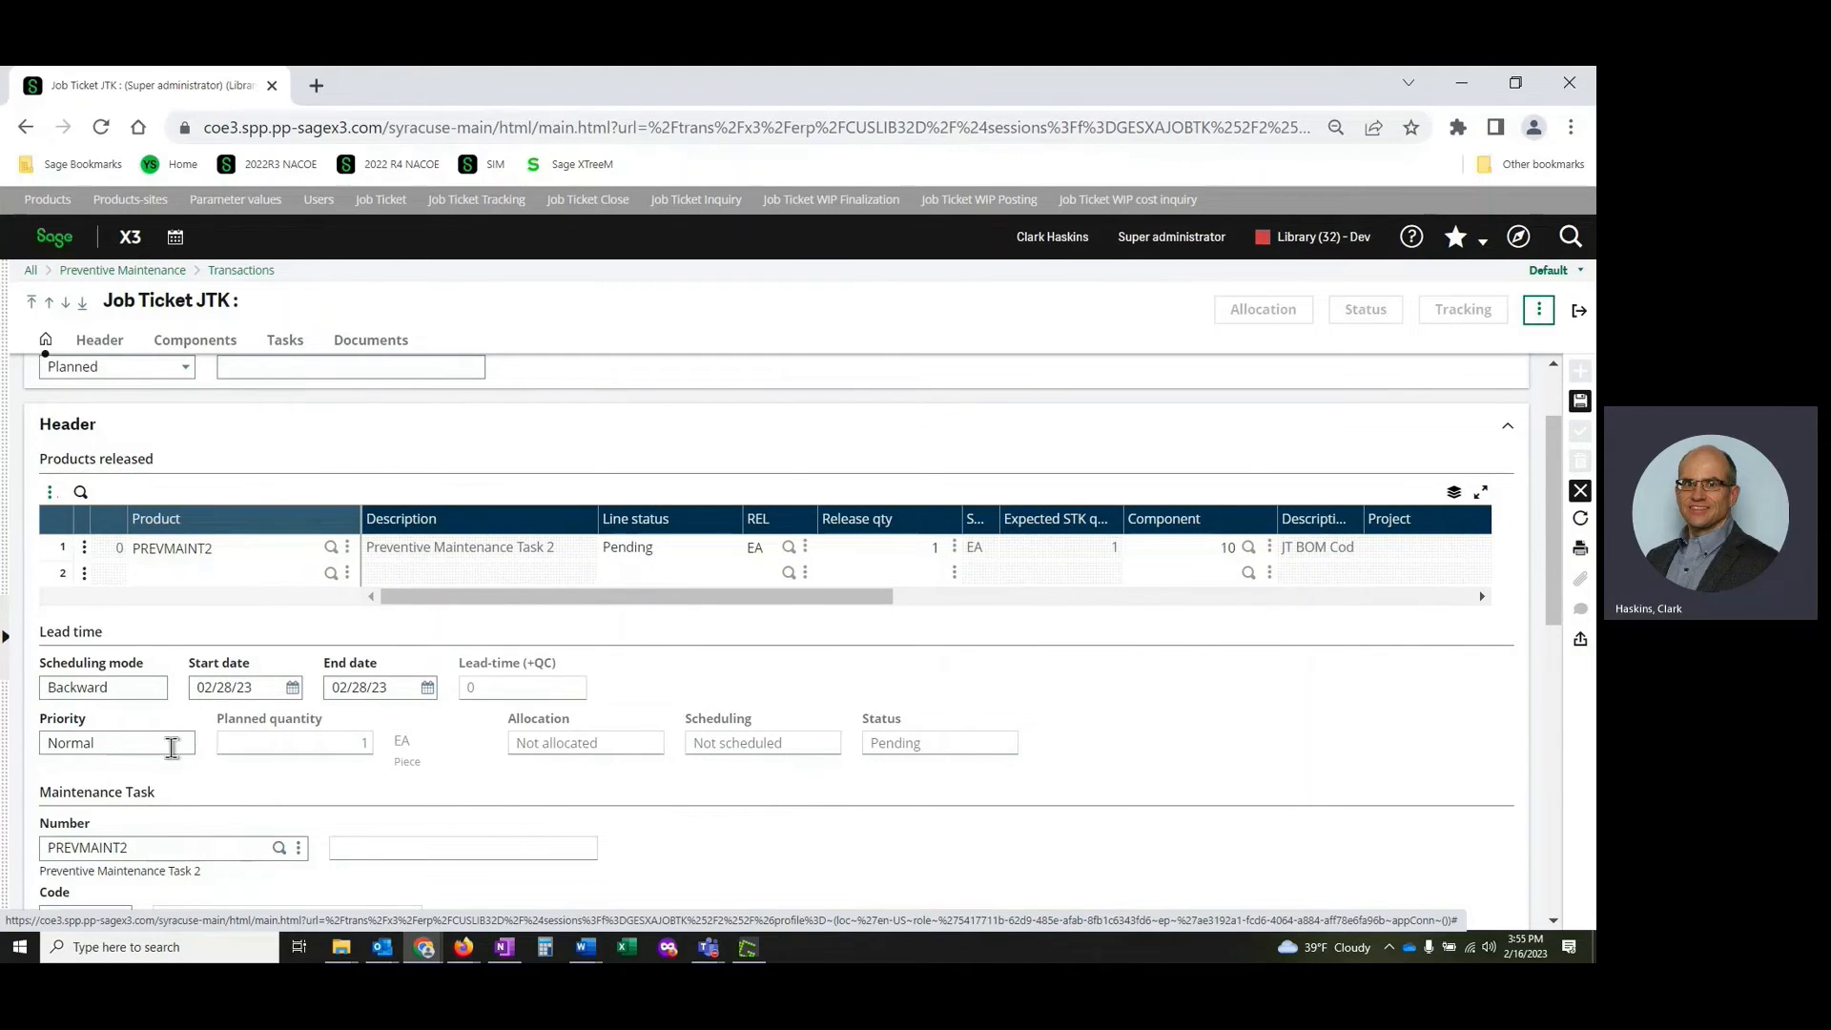
pyautogui.scroll(-1, 171, 748)
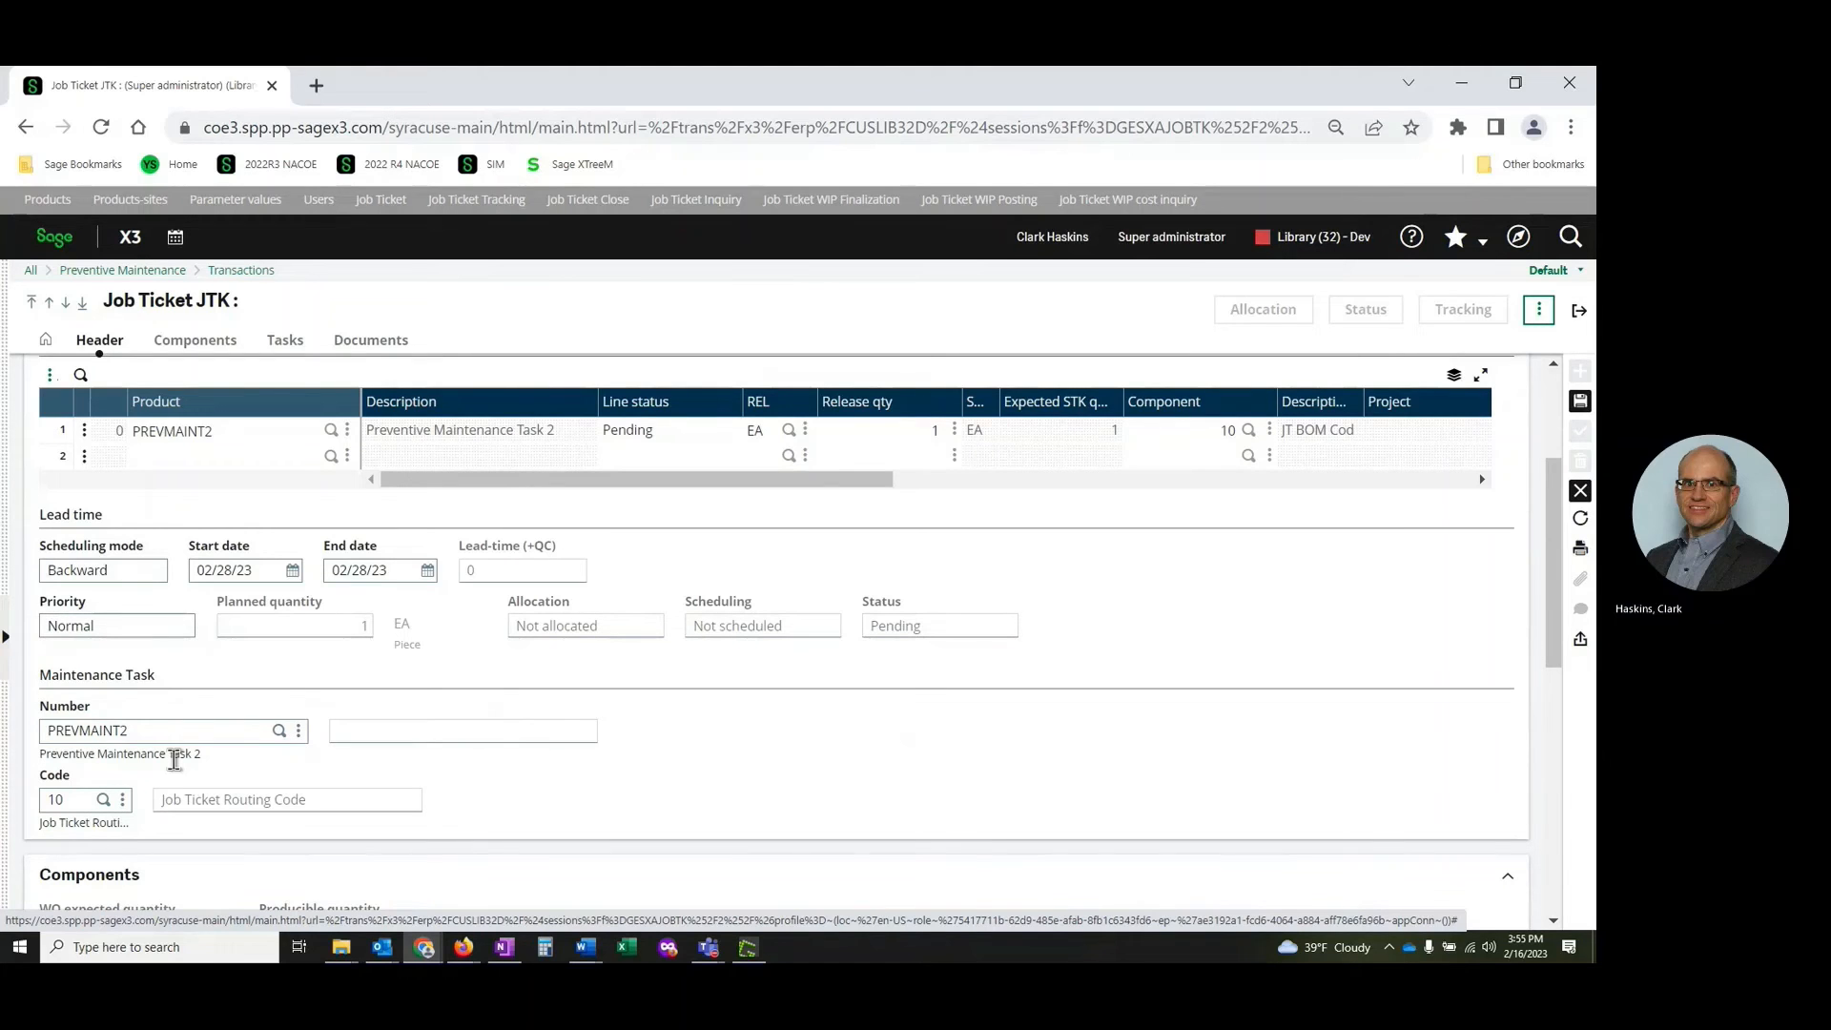
pyautogui.scroll(-2, 191, 739)
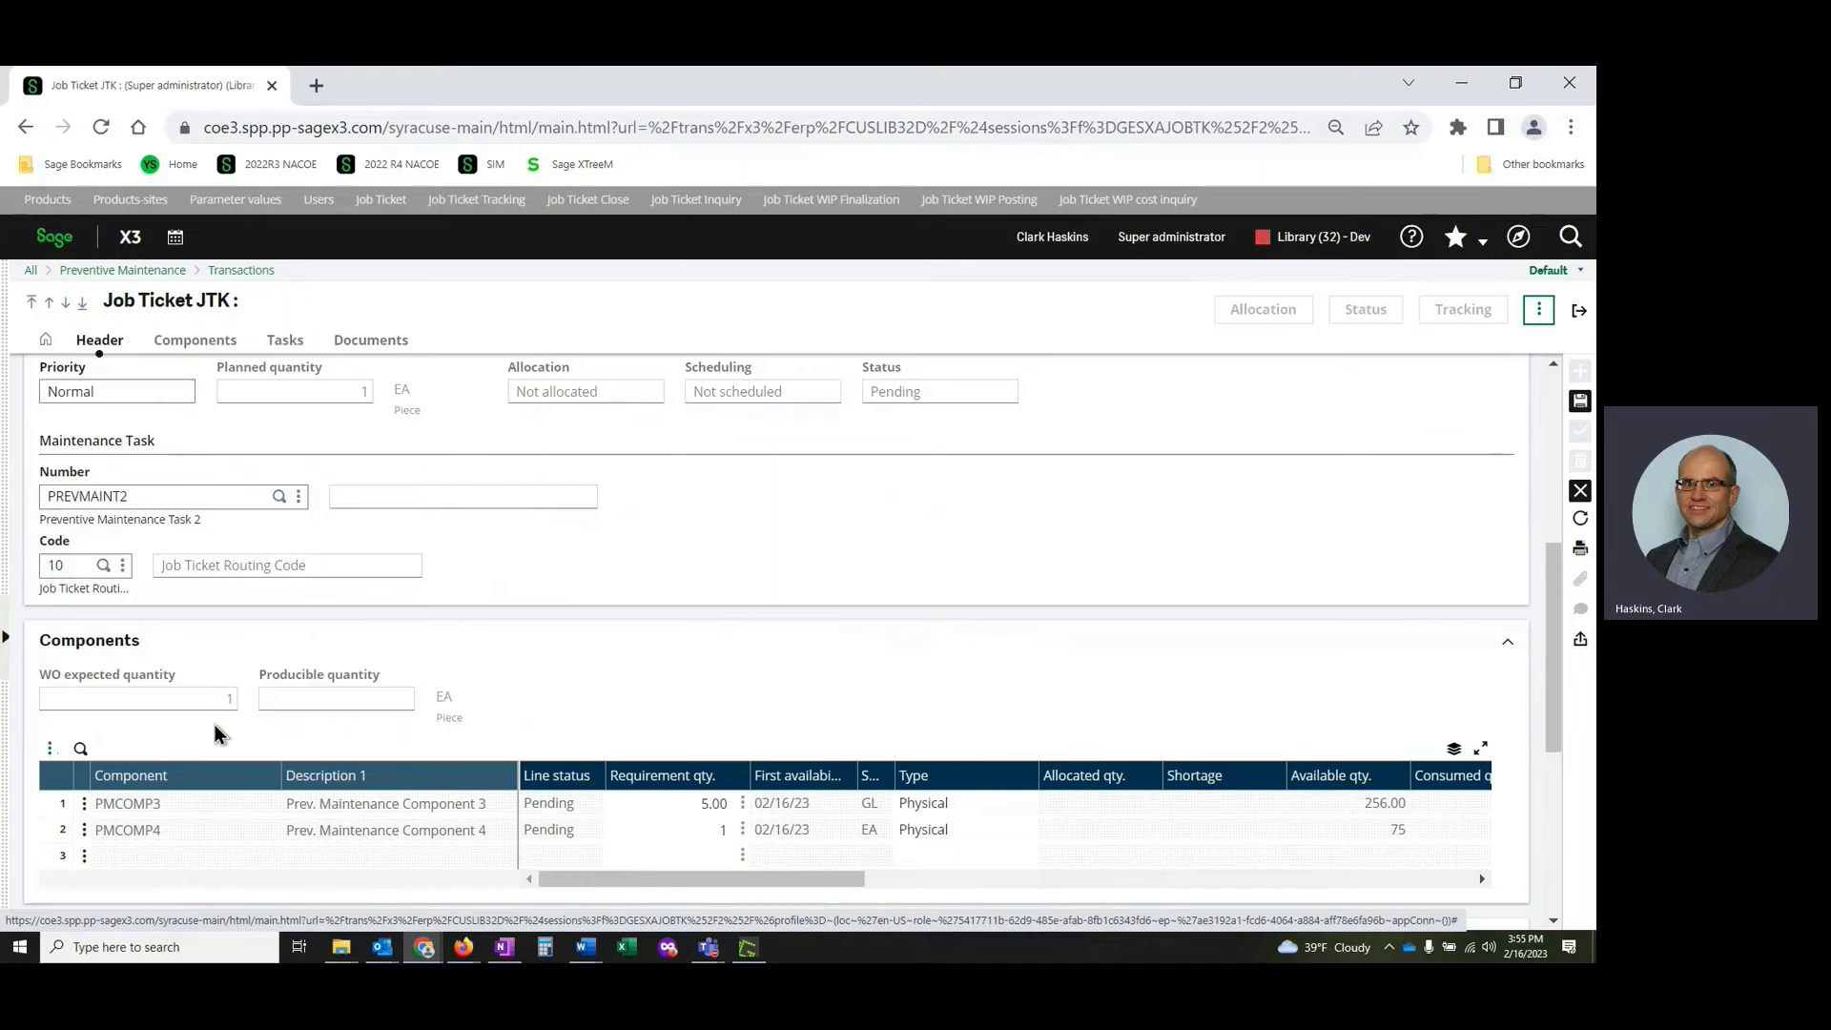
pyautogui.scroll(-2, 215, 733)
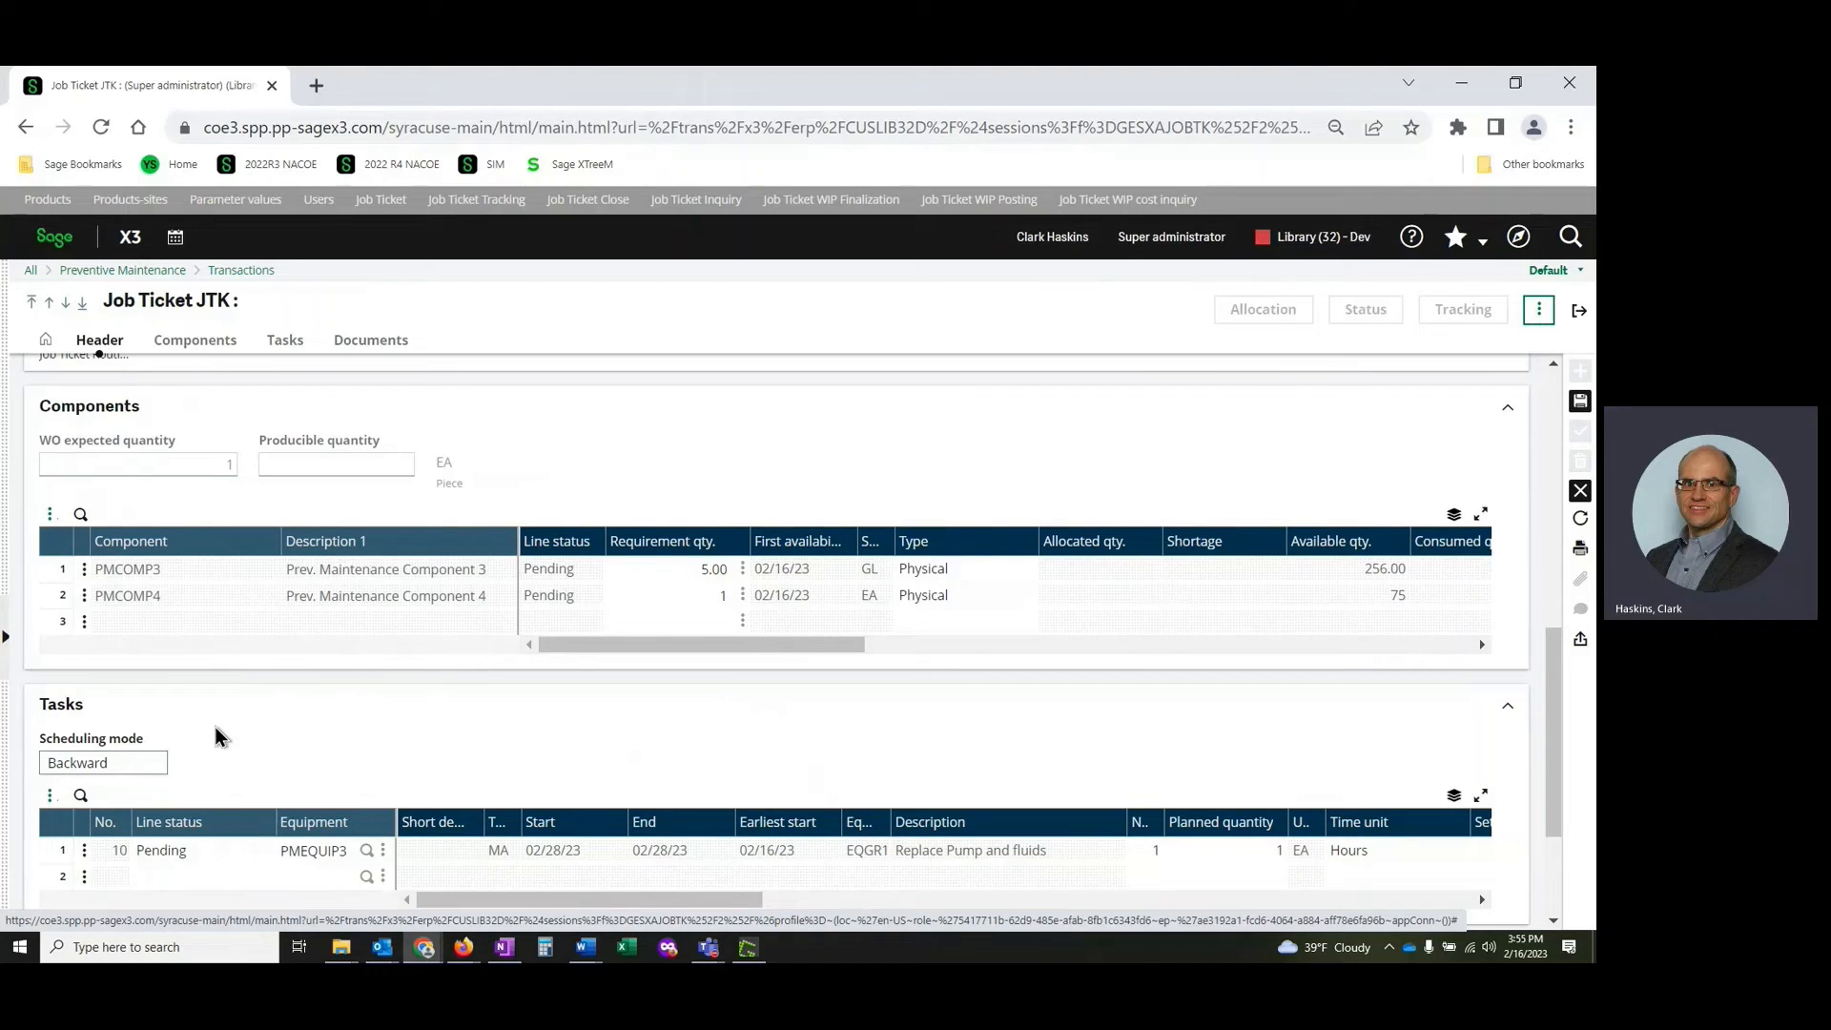
# Step: Check the options for adding unexpected material to the components and an unexpected additional operation to the tasks
pyautogui.click(84, 623)
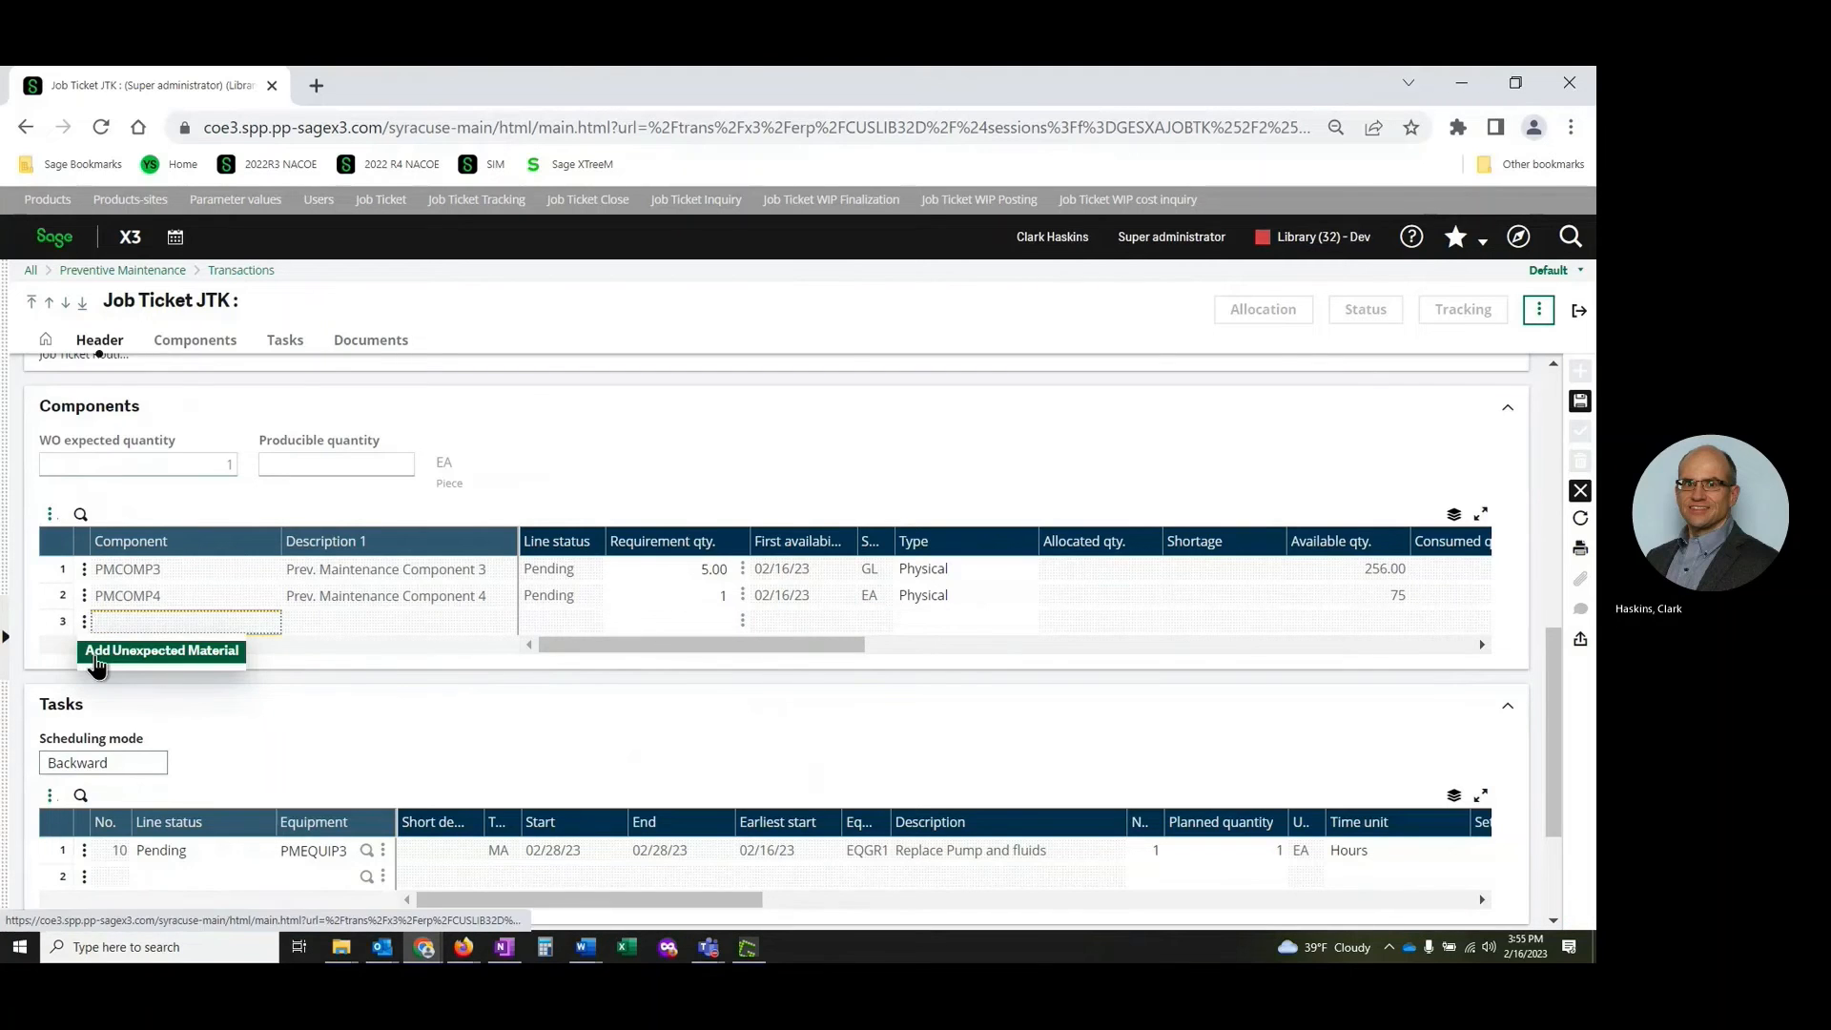
pyautogui.scroll(-1, 121, 753)
pyautogui.click(121, 753)
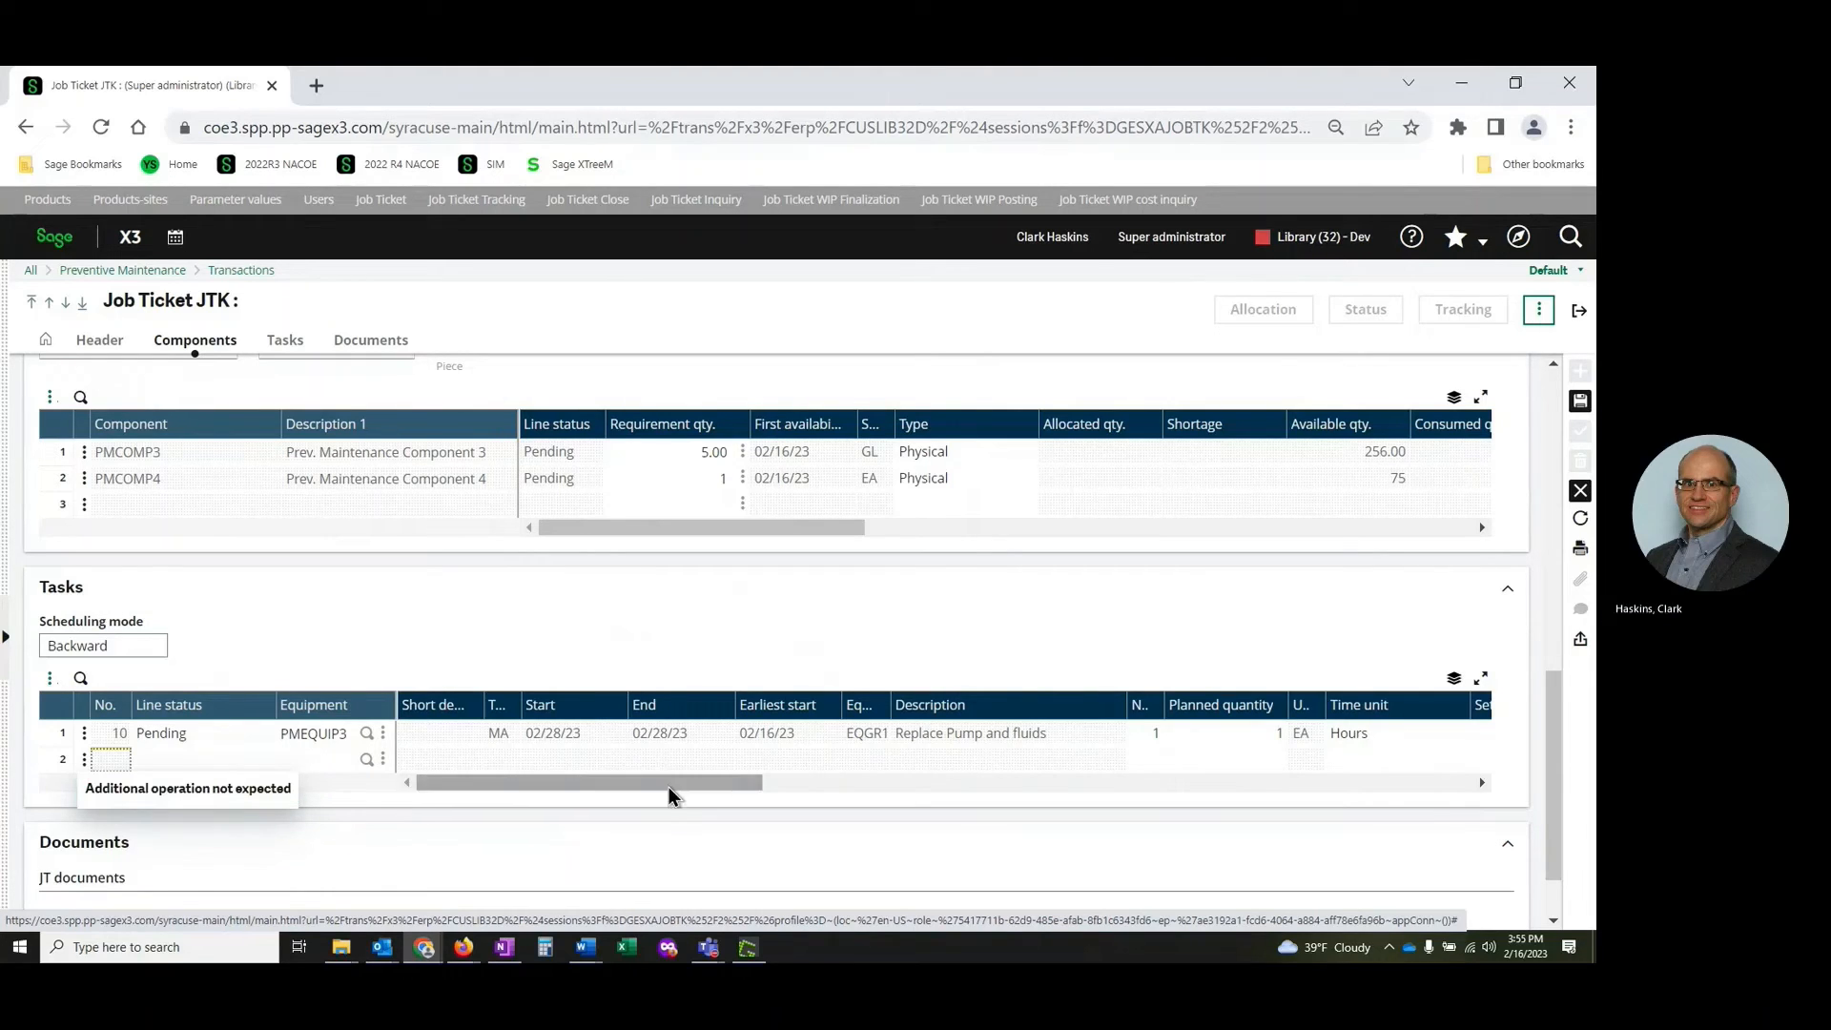
# Step: Discard the unsaved job ticket changes and allocate its materials with the Detailed allocation type
pyautogui.click(1579, 492)
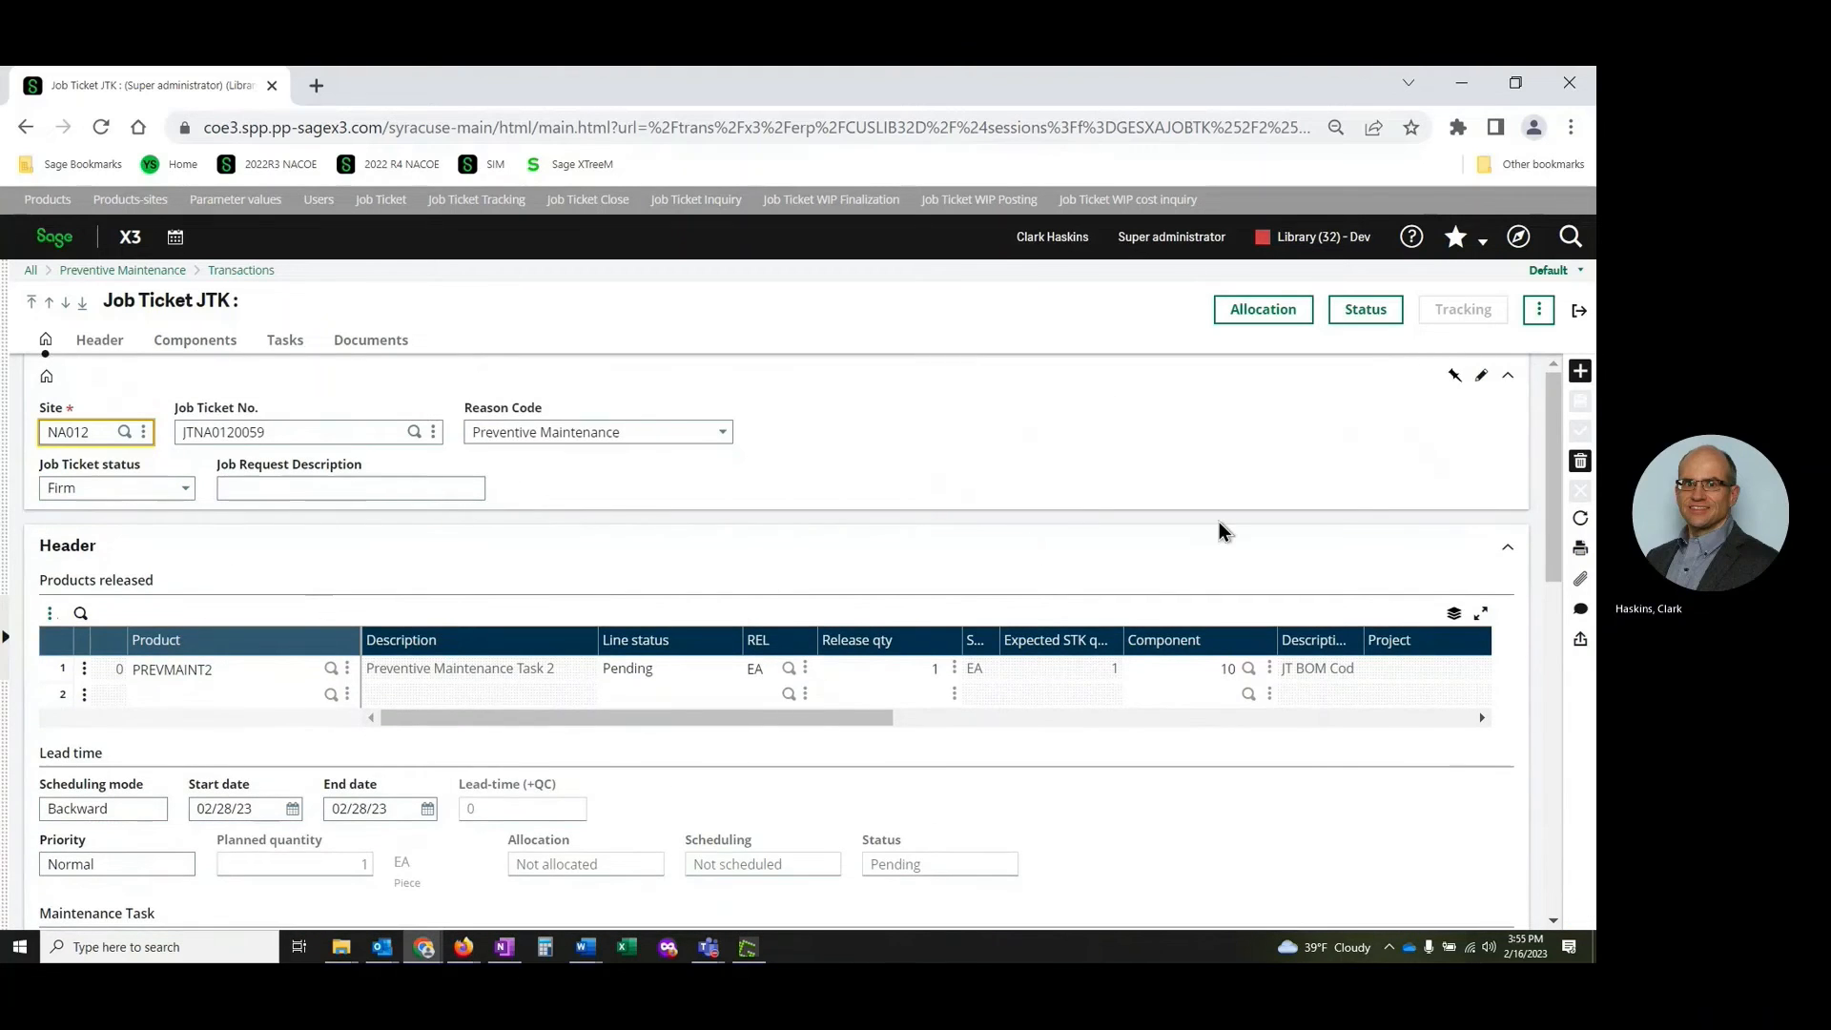
pyautogui.click(1281, 314)
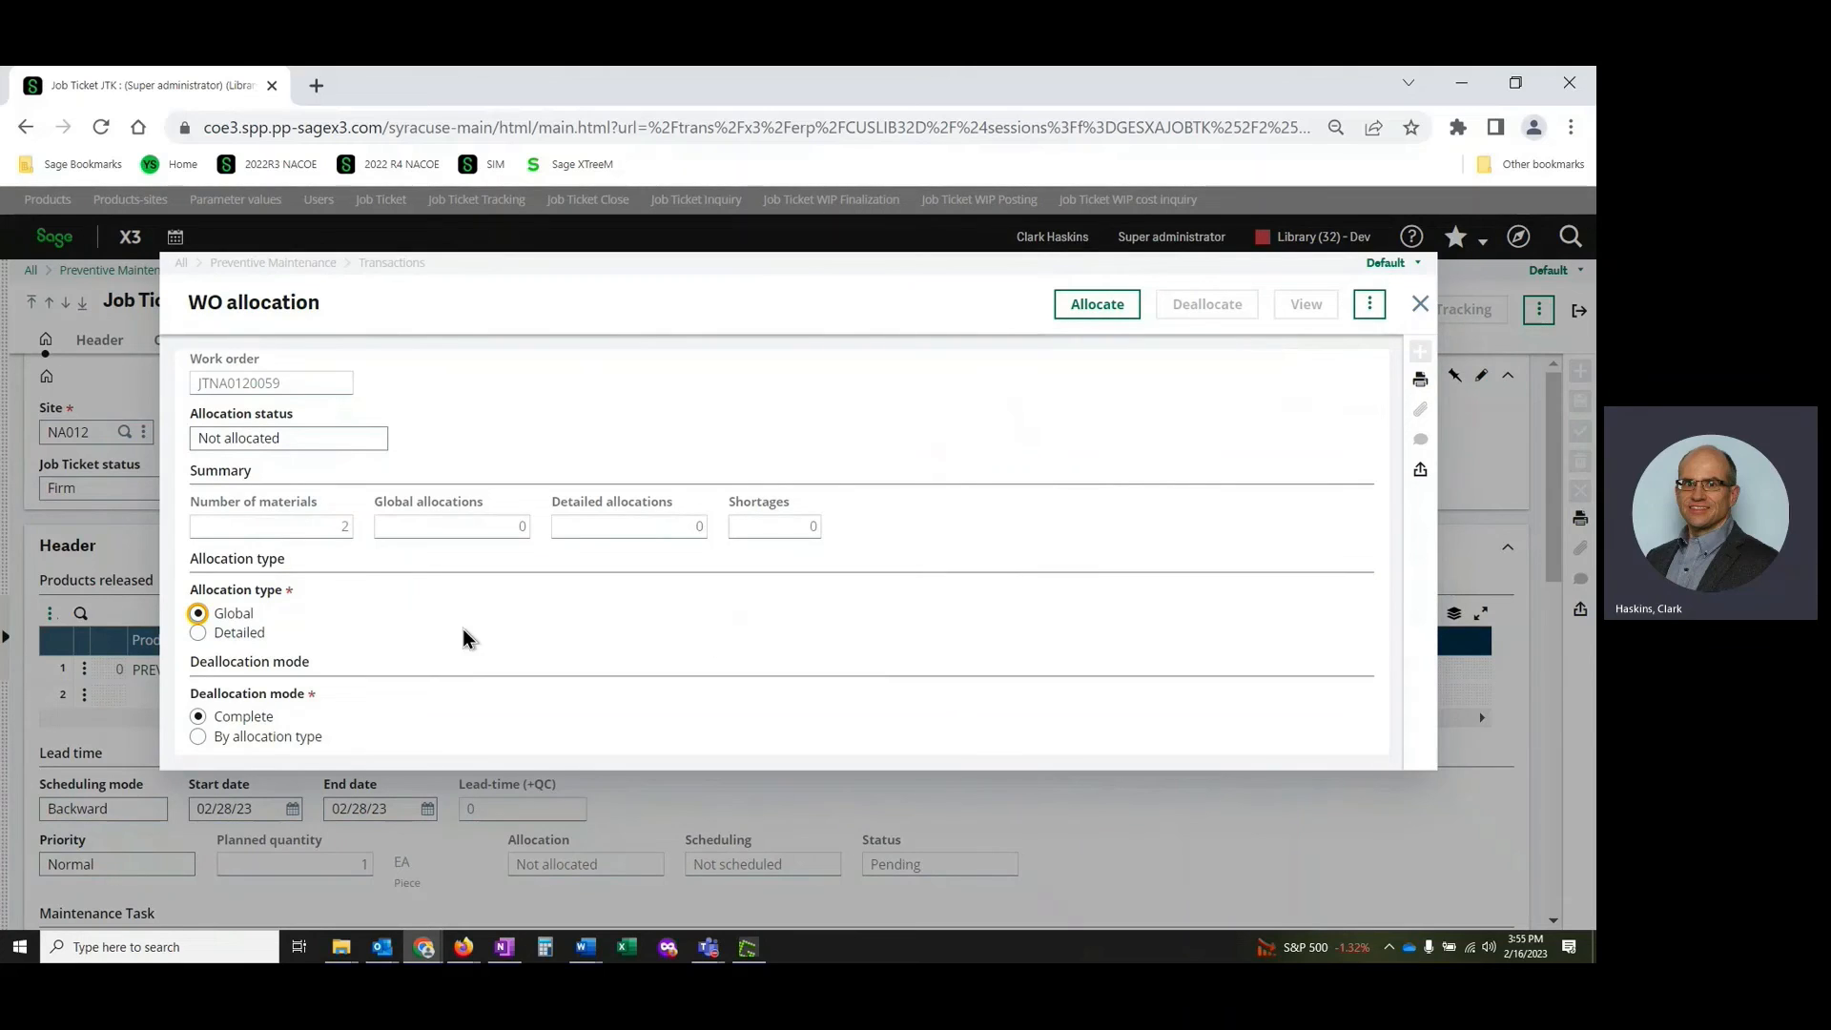
pyautogui.click(239, 635)
pyautogui.click(1087, 307)
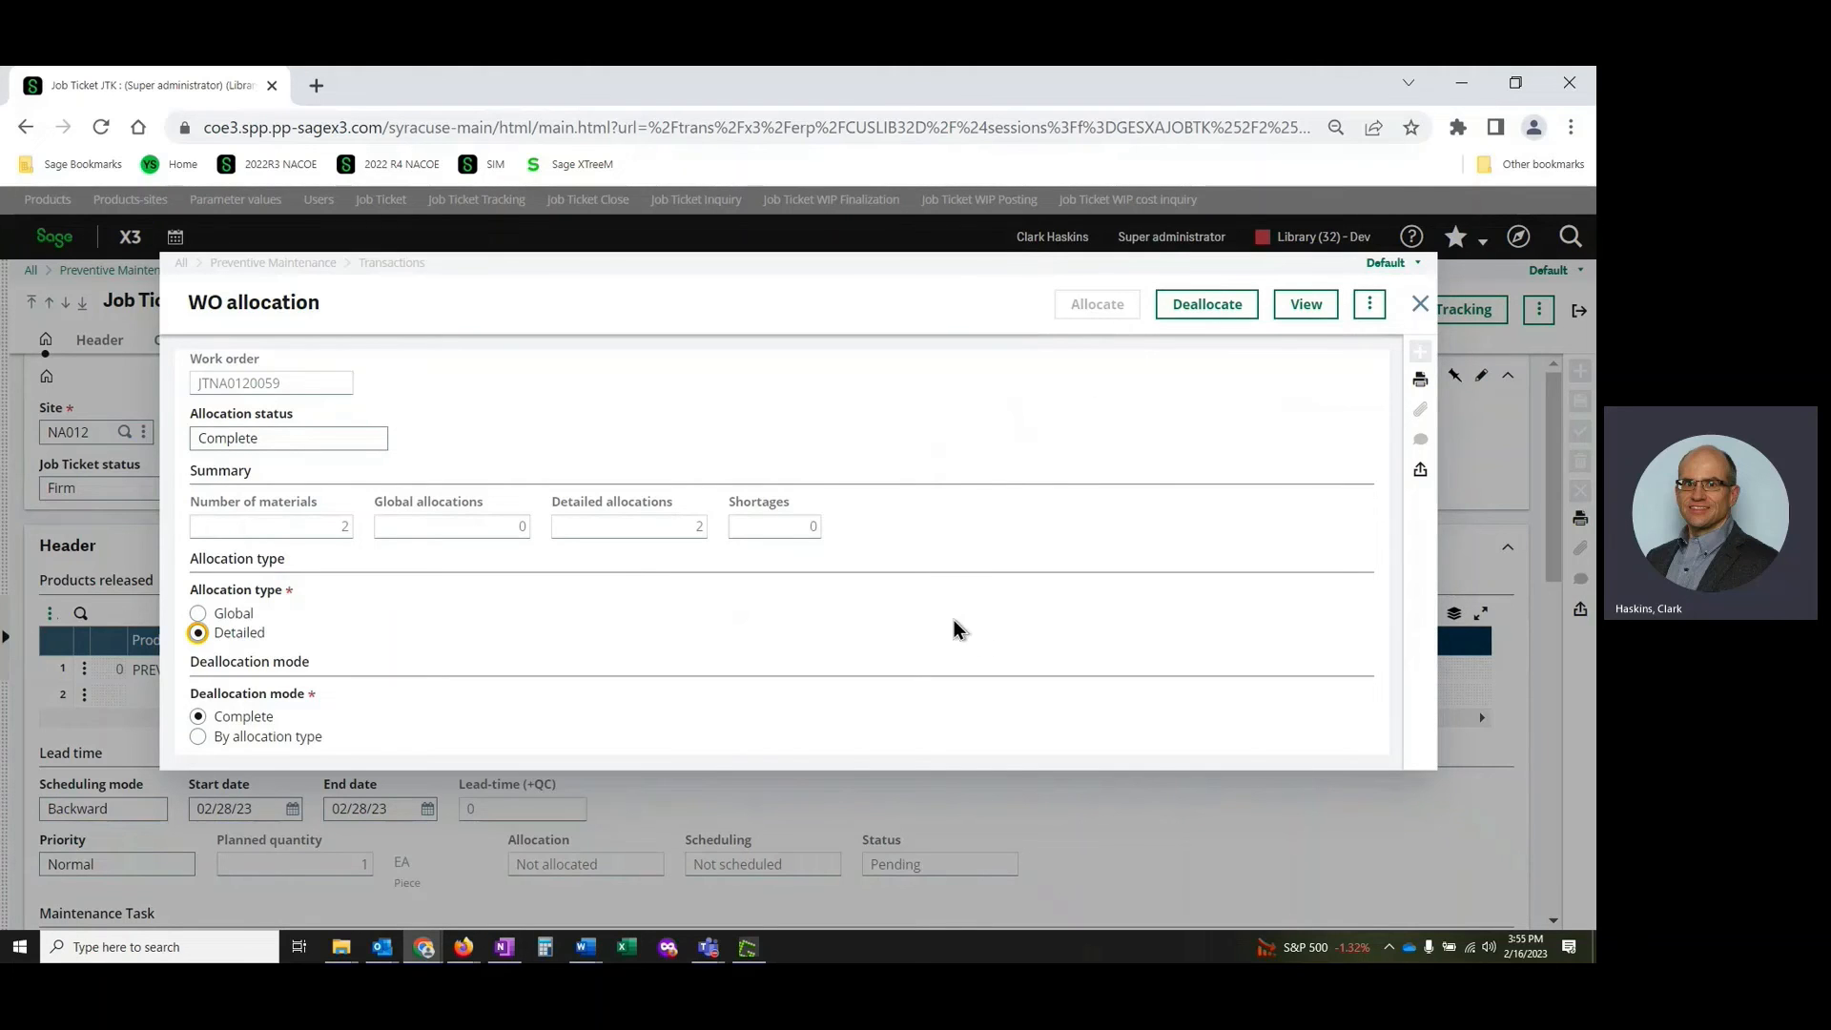
pyautogui.click(1420, 305)
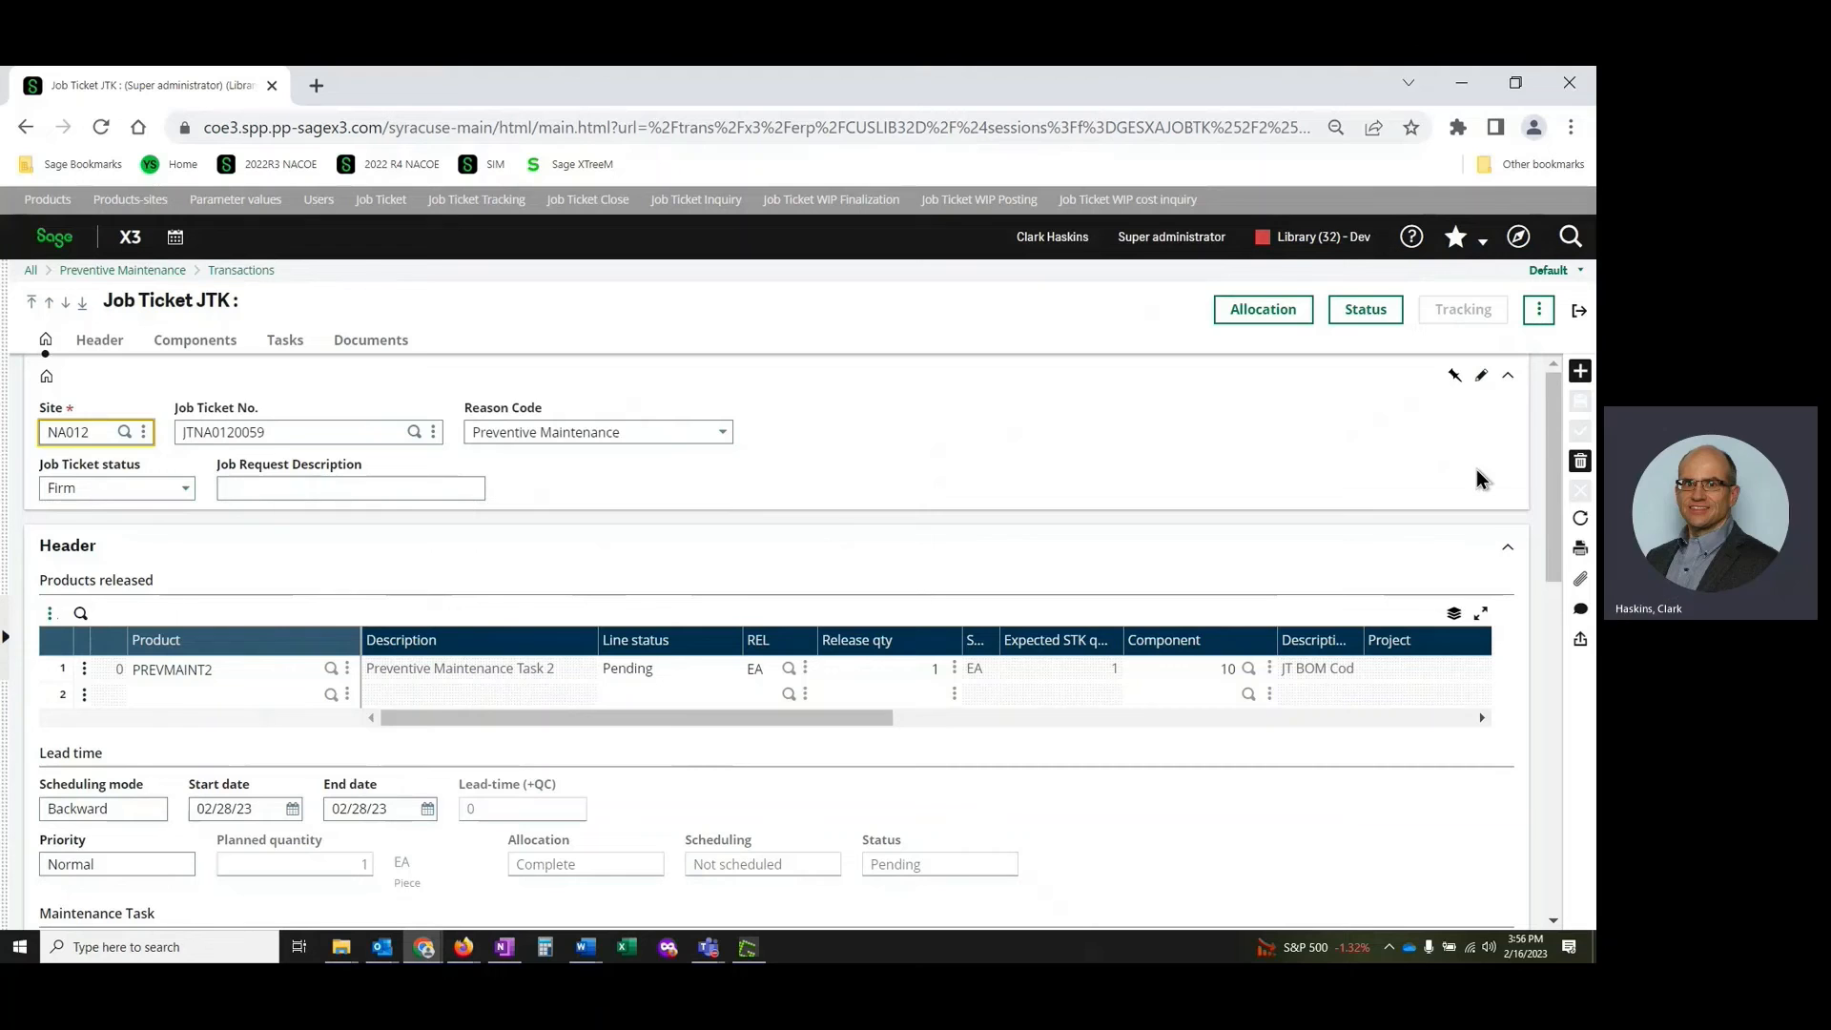
# Step: Print the PM Job ticket report (XAPMBONTRV) for the current record with the destination set to PREVIEW
pyautogui.click(1580, 555)
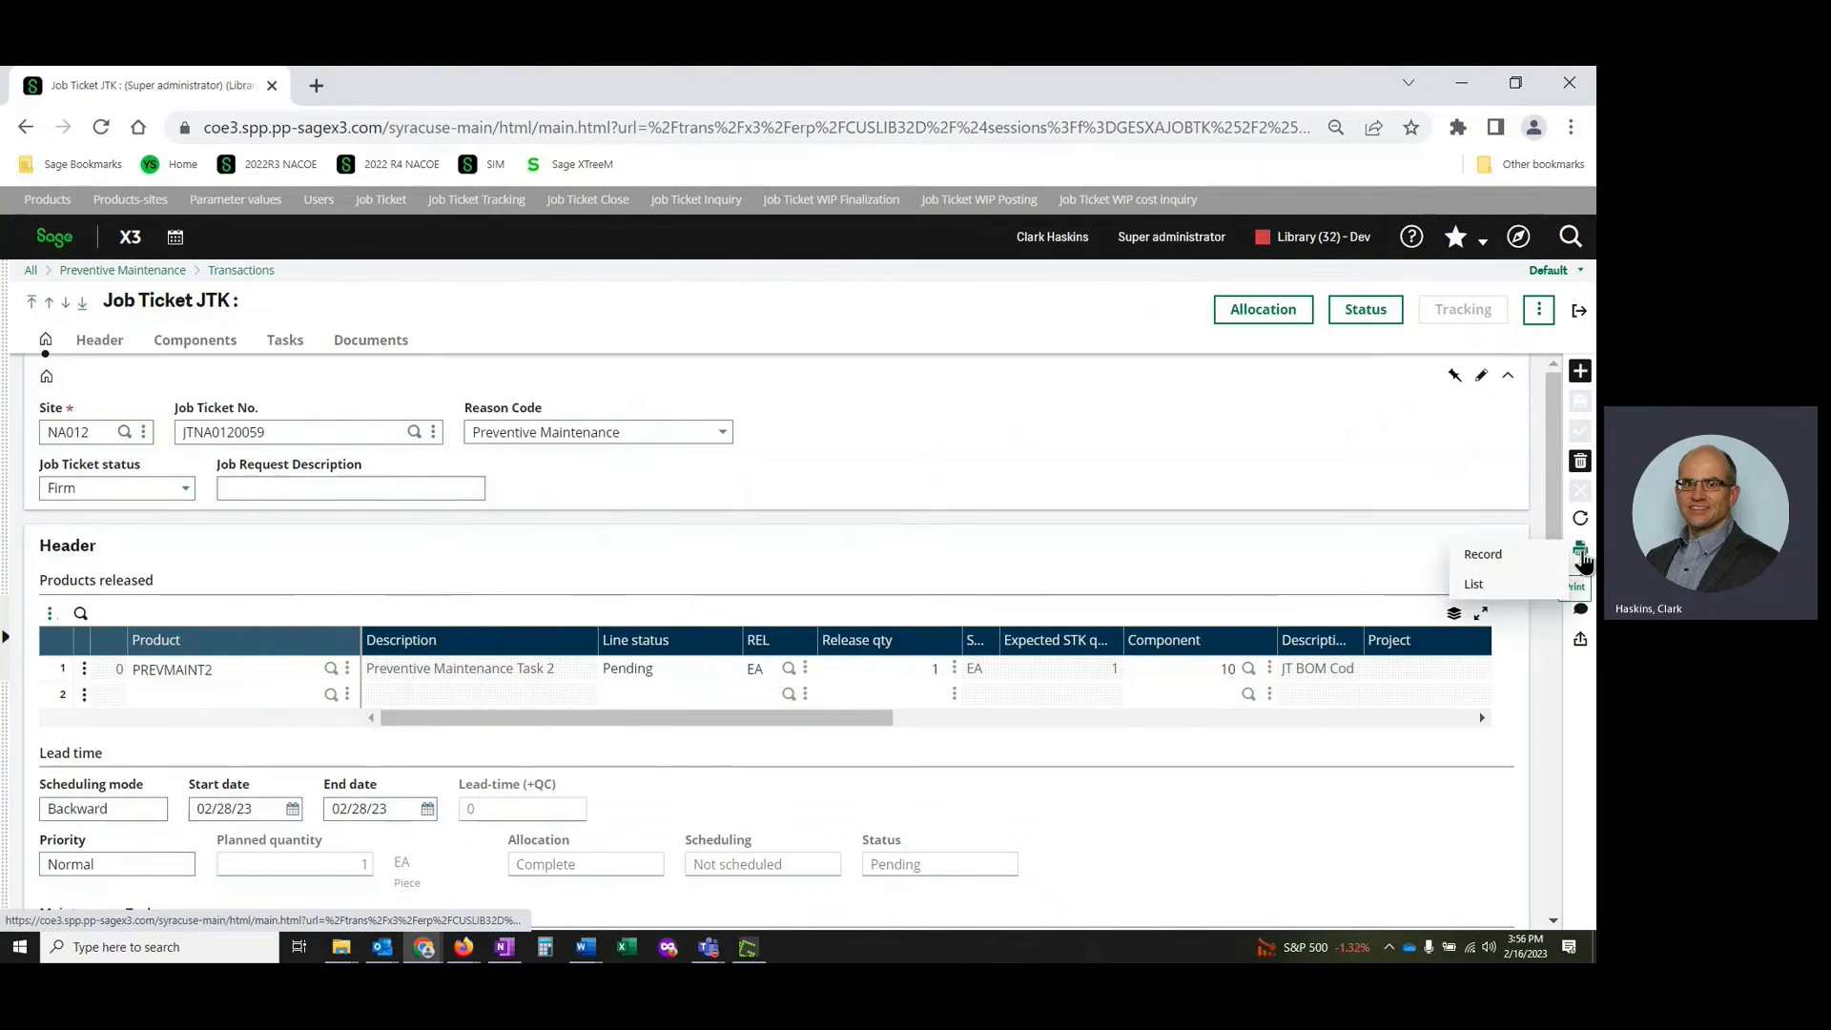
pyautogui.click(1527, 554)
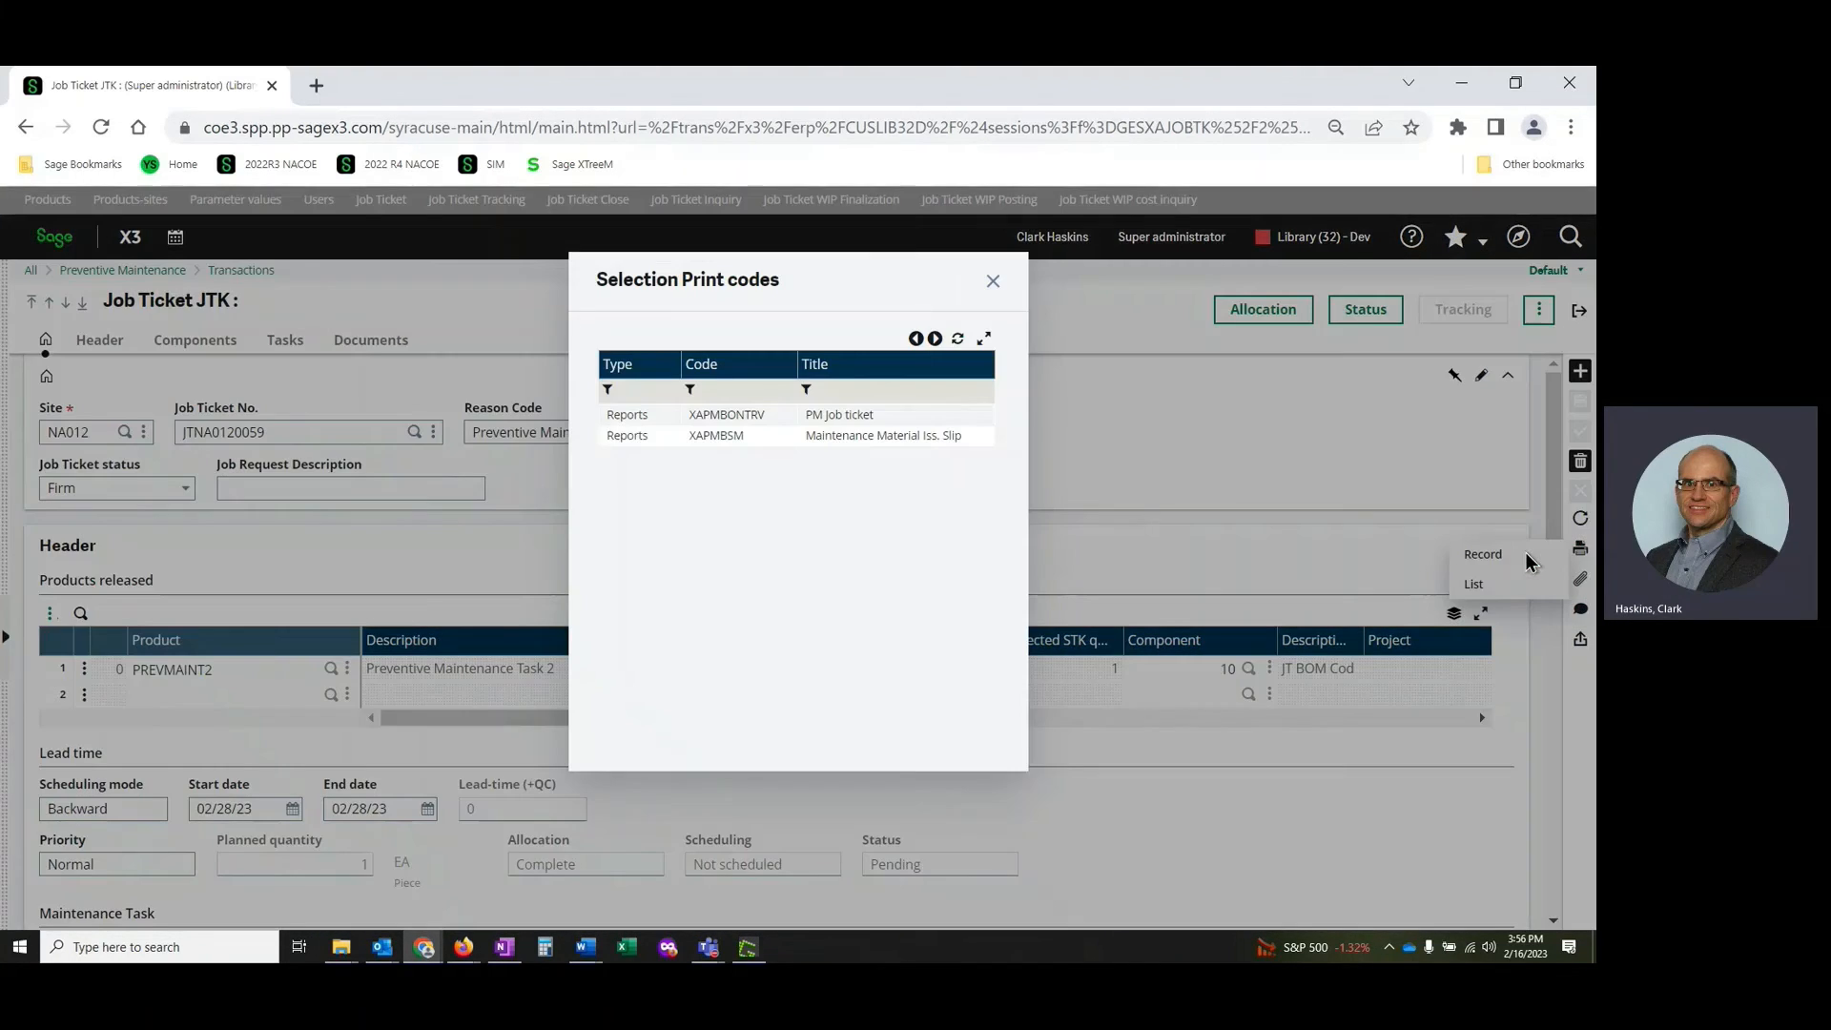
pyautogui.click(850, 417)
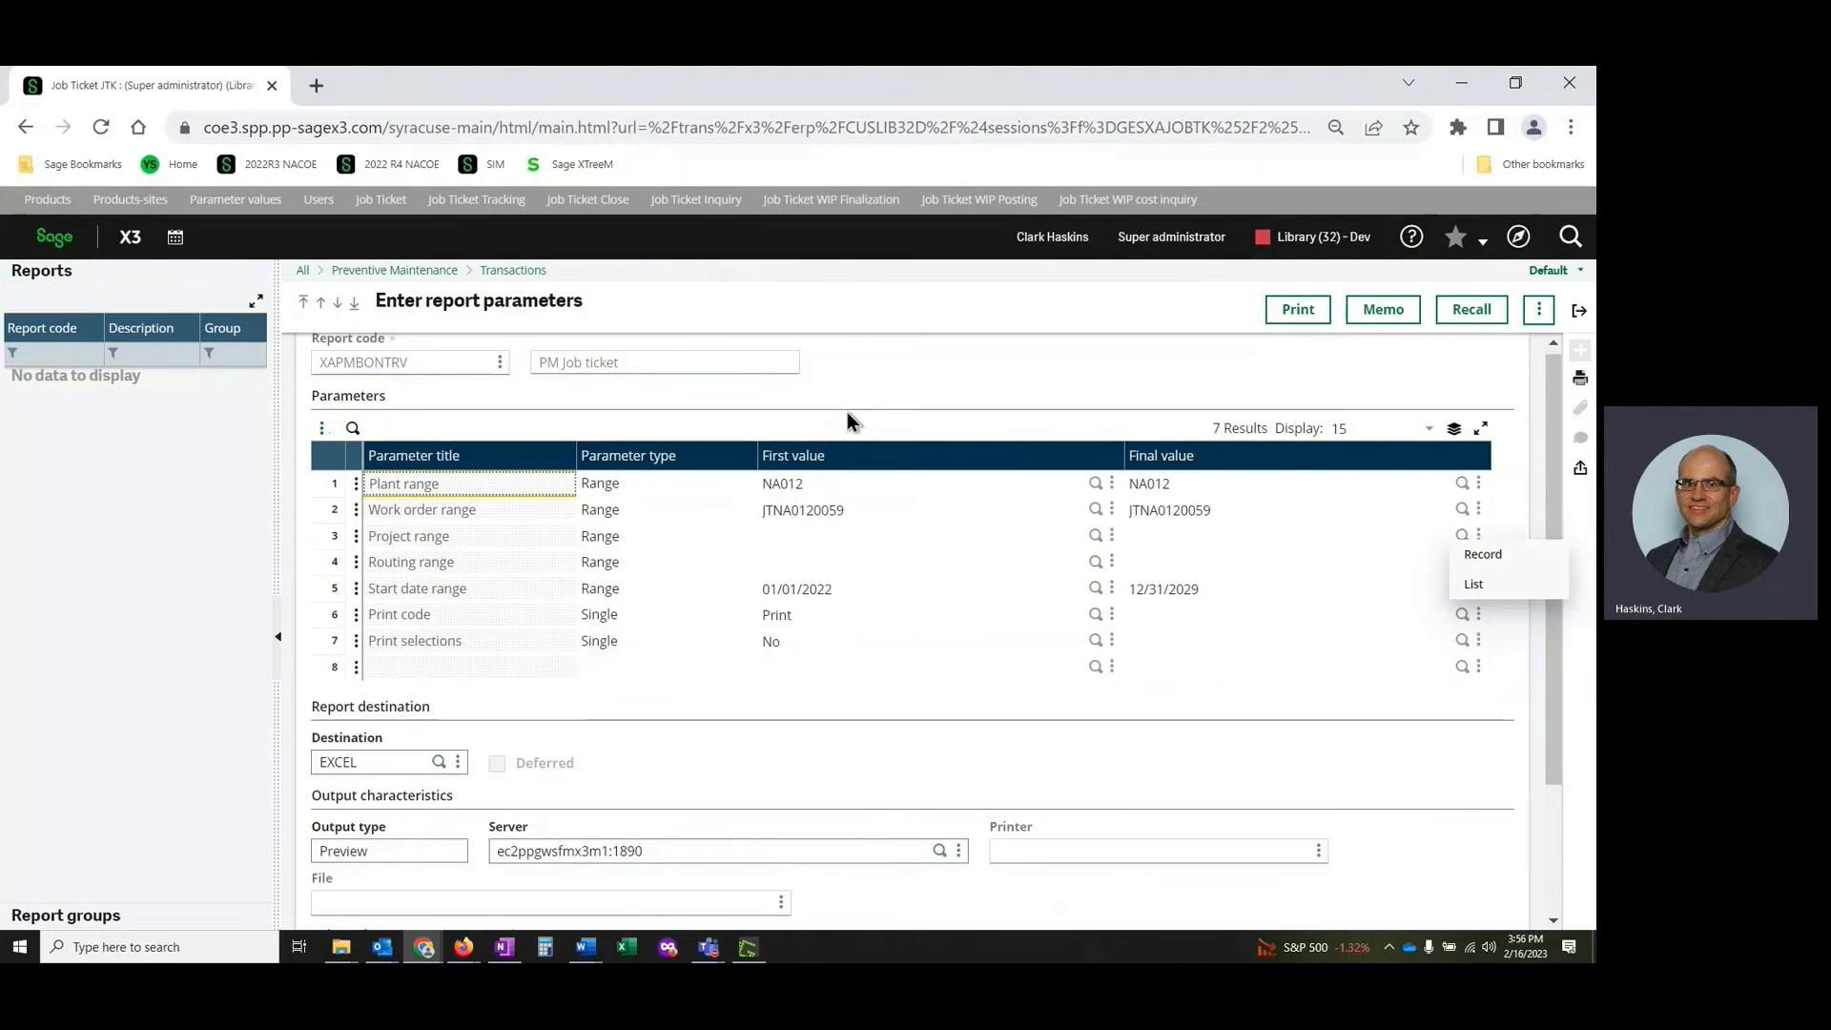
pyautogui.click(393, 764)
pyautogui.press('BackSpace')
pyautogui.press('BackSpace')
pyautogui.press('BackSpace')
pyautogui.press('BackSpace')
pyautogui.press('BackSpace')
pyautogui.write('Preview')
pyautogui.press('Tab')
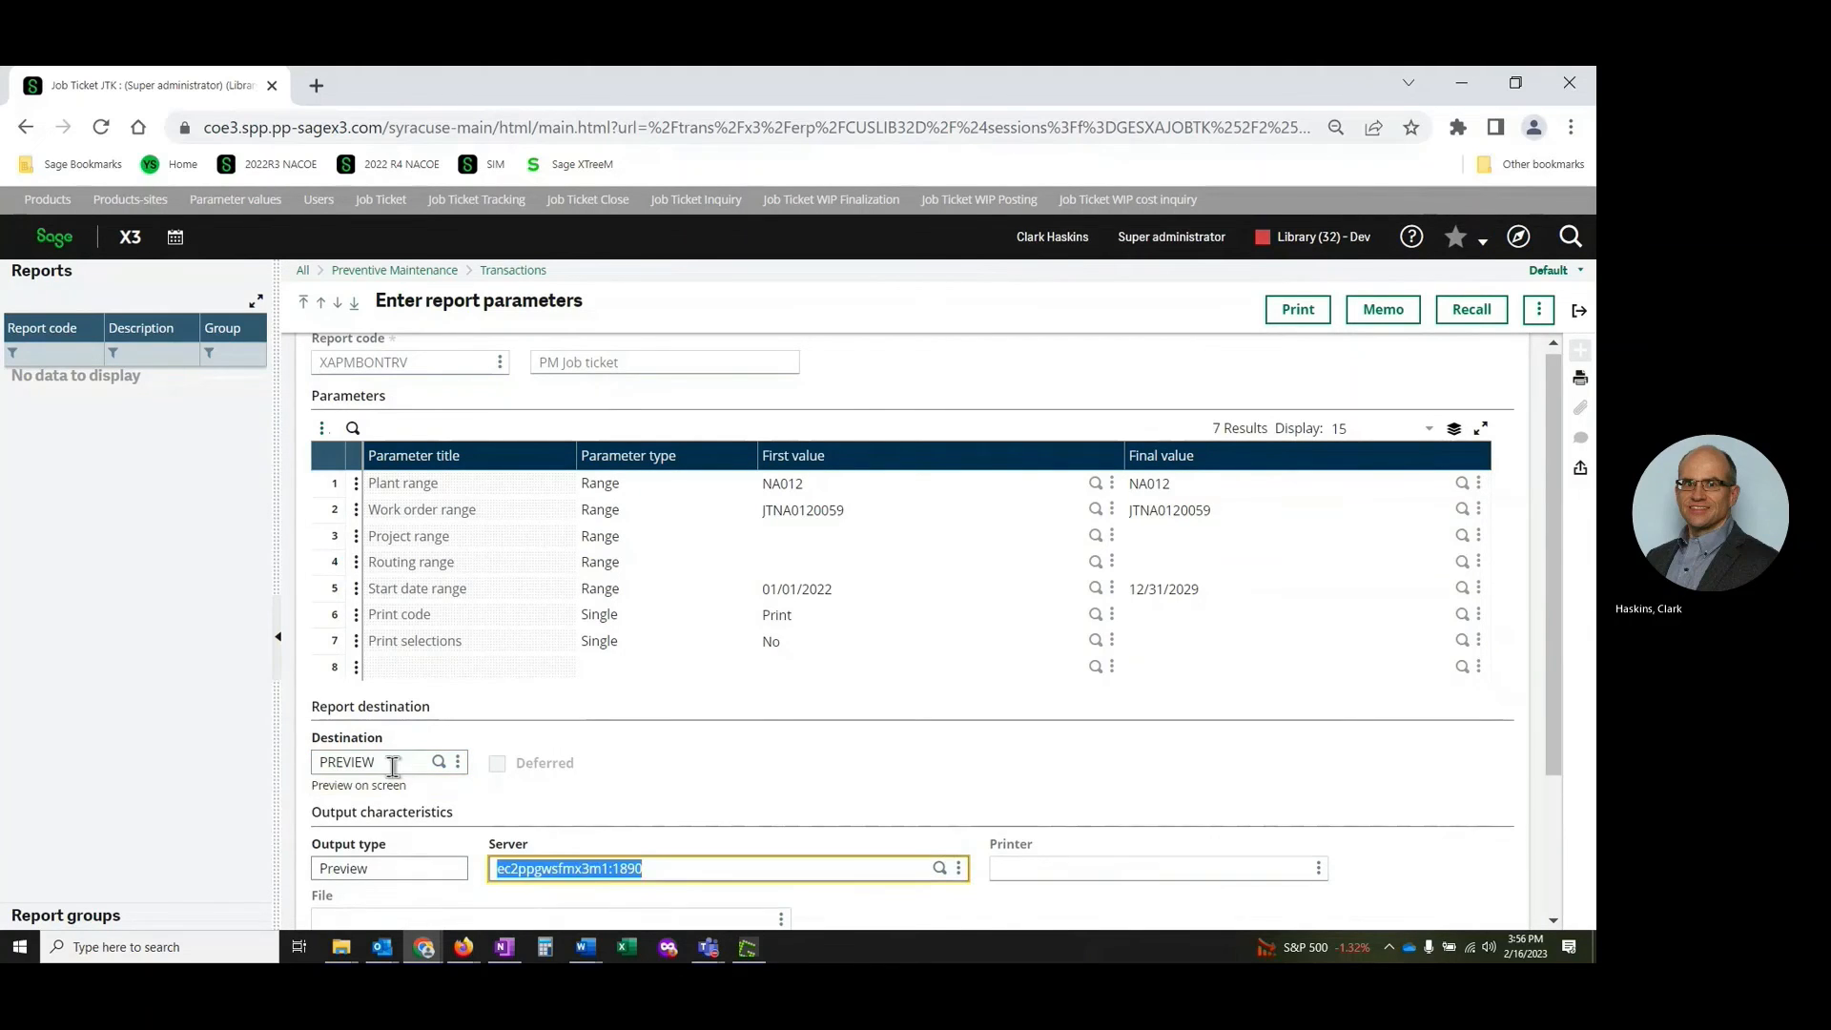
pyautogui.click(1299, 309)
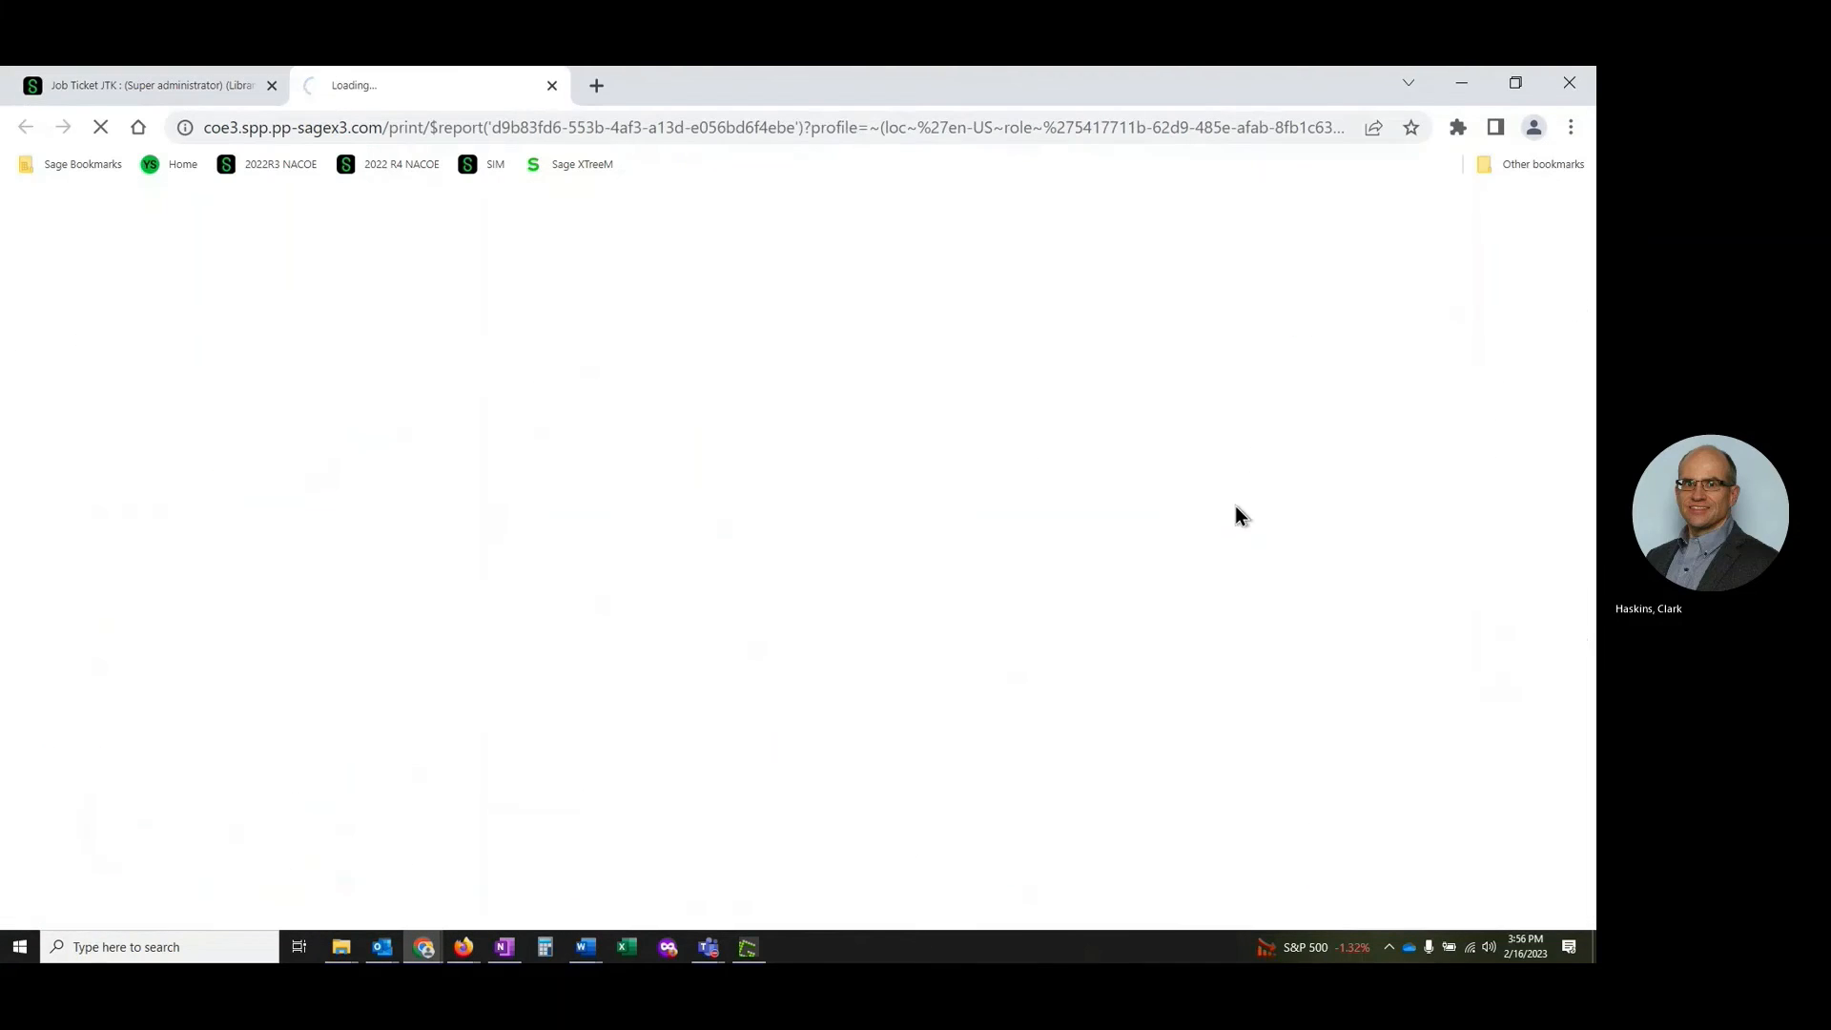
# Step: Review the generated maintenance job ticket PDF and remove its finished print job from the list
pyautogui.click(156, 895)
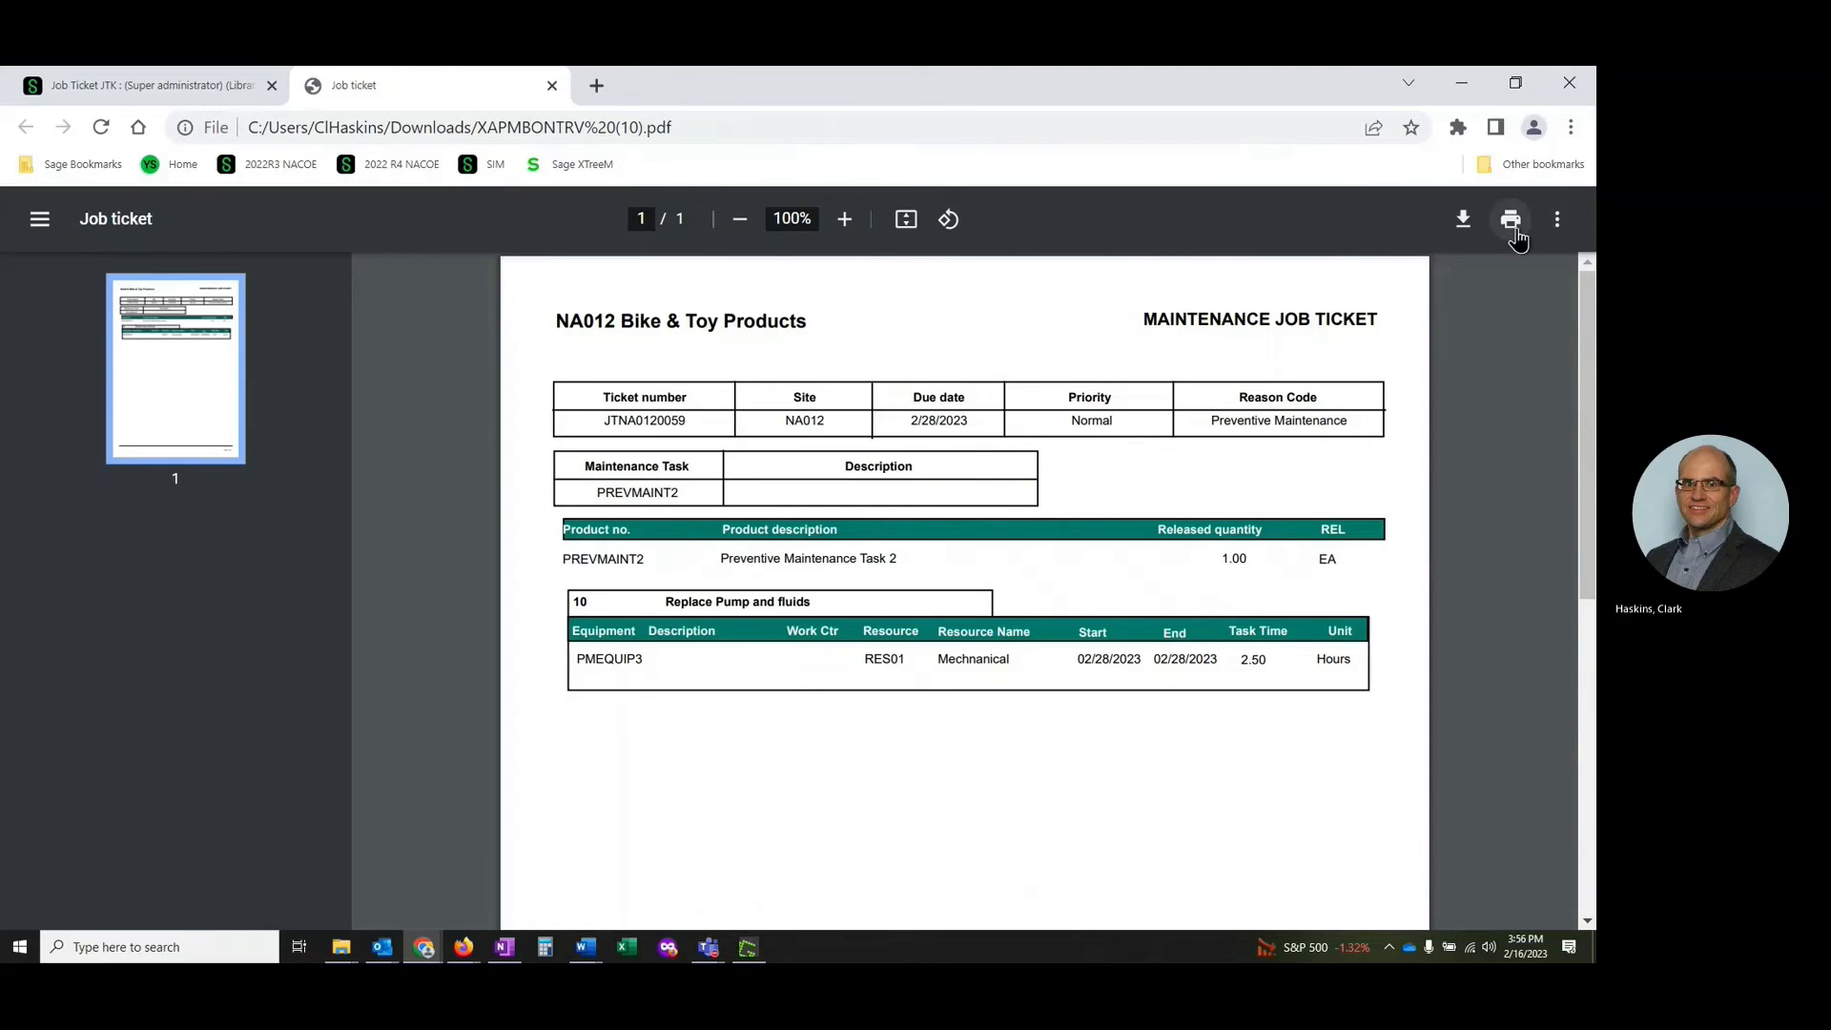
pyautogui.click(216, 88)
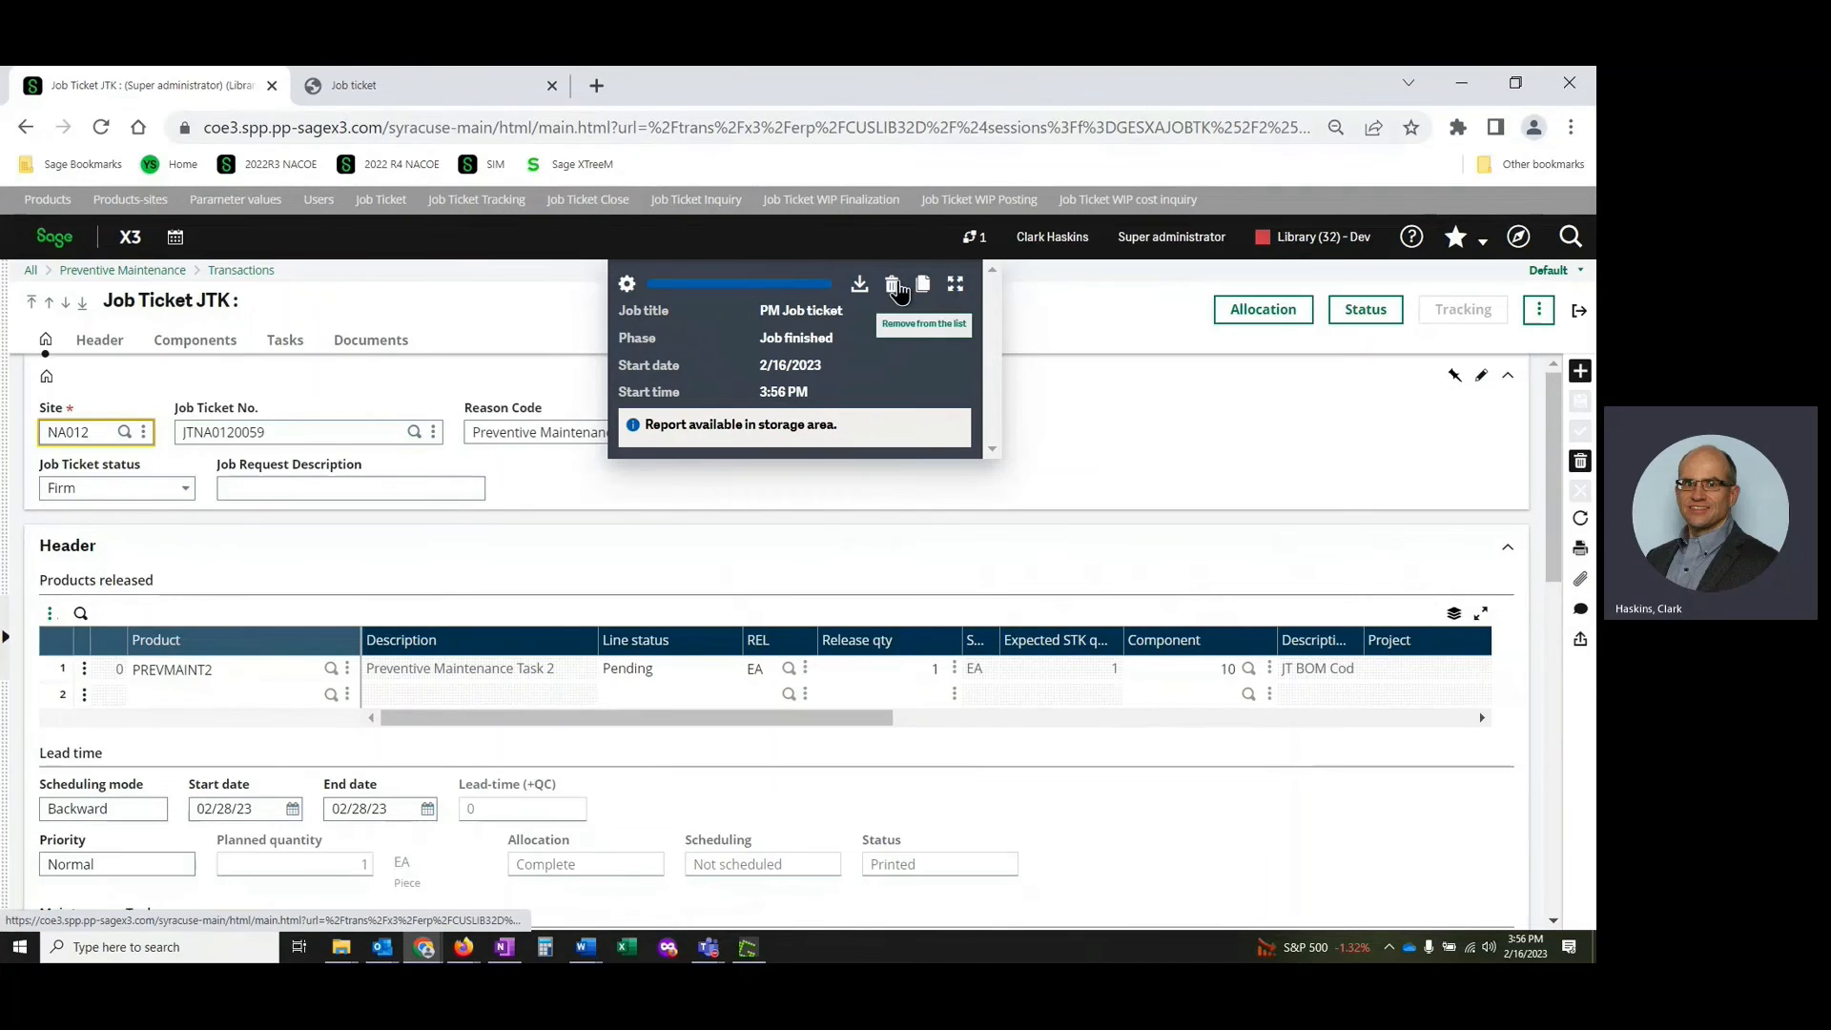
pyautogui.click(903, 286)
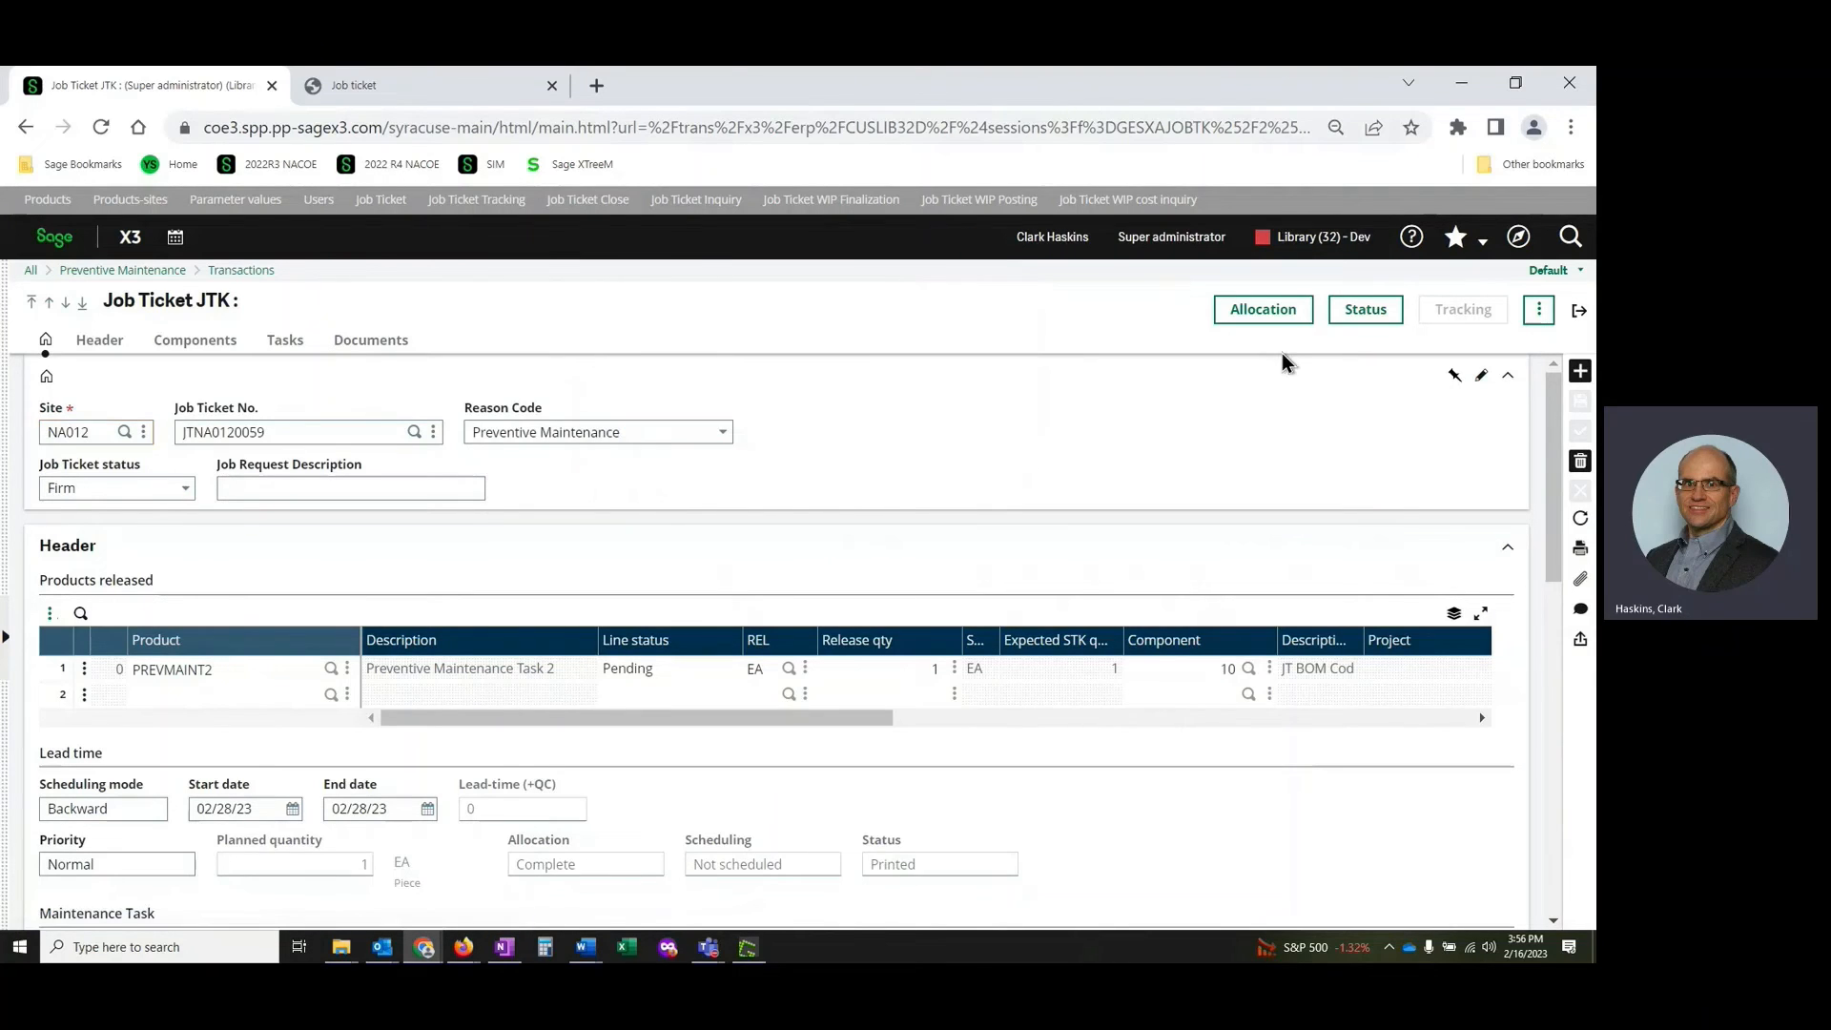
# Step: Print the Maintenance Material Iss. Slip report (XAPMBSM) for the job ticket with the destination set to PREVIEW
pyautogui.click(1582, 554)
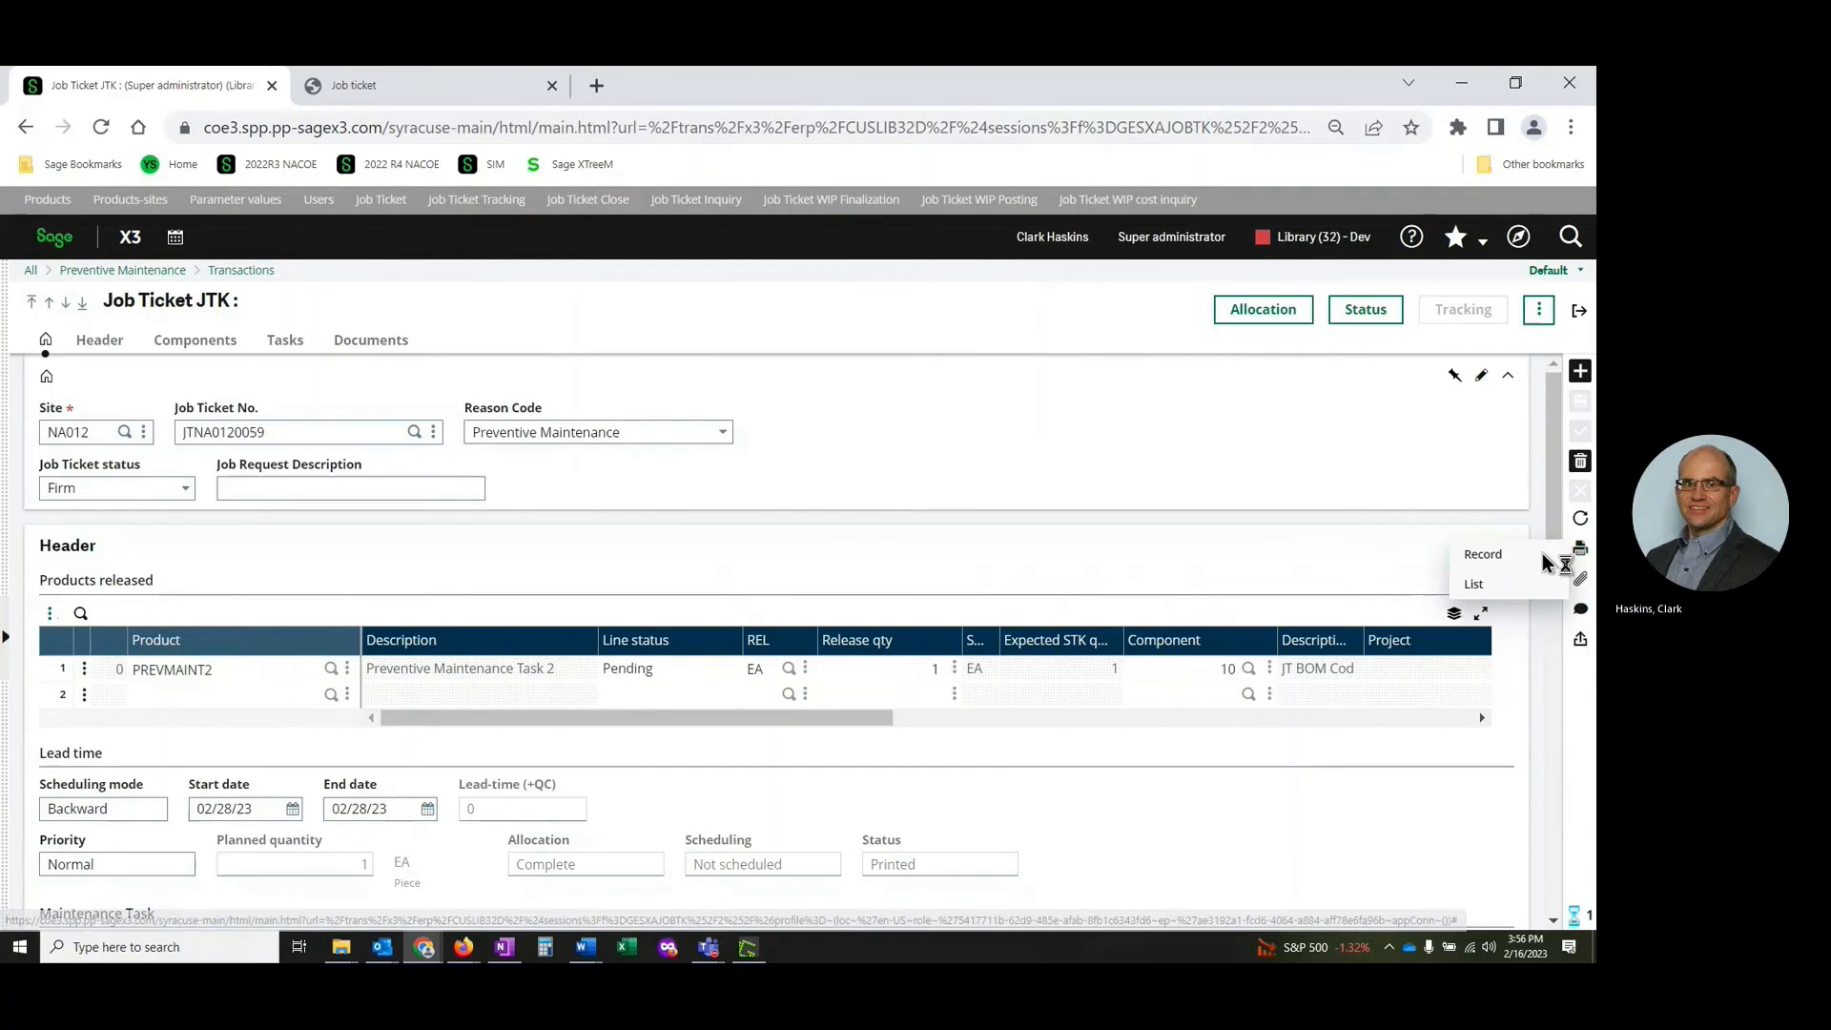
pyautogui.click(1540, 554)
pyautogui.click(904, 431)
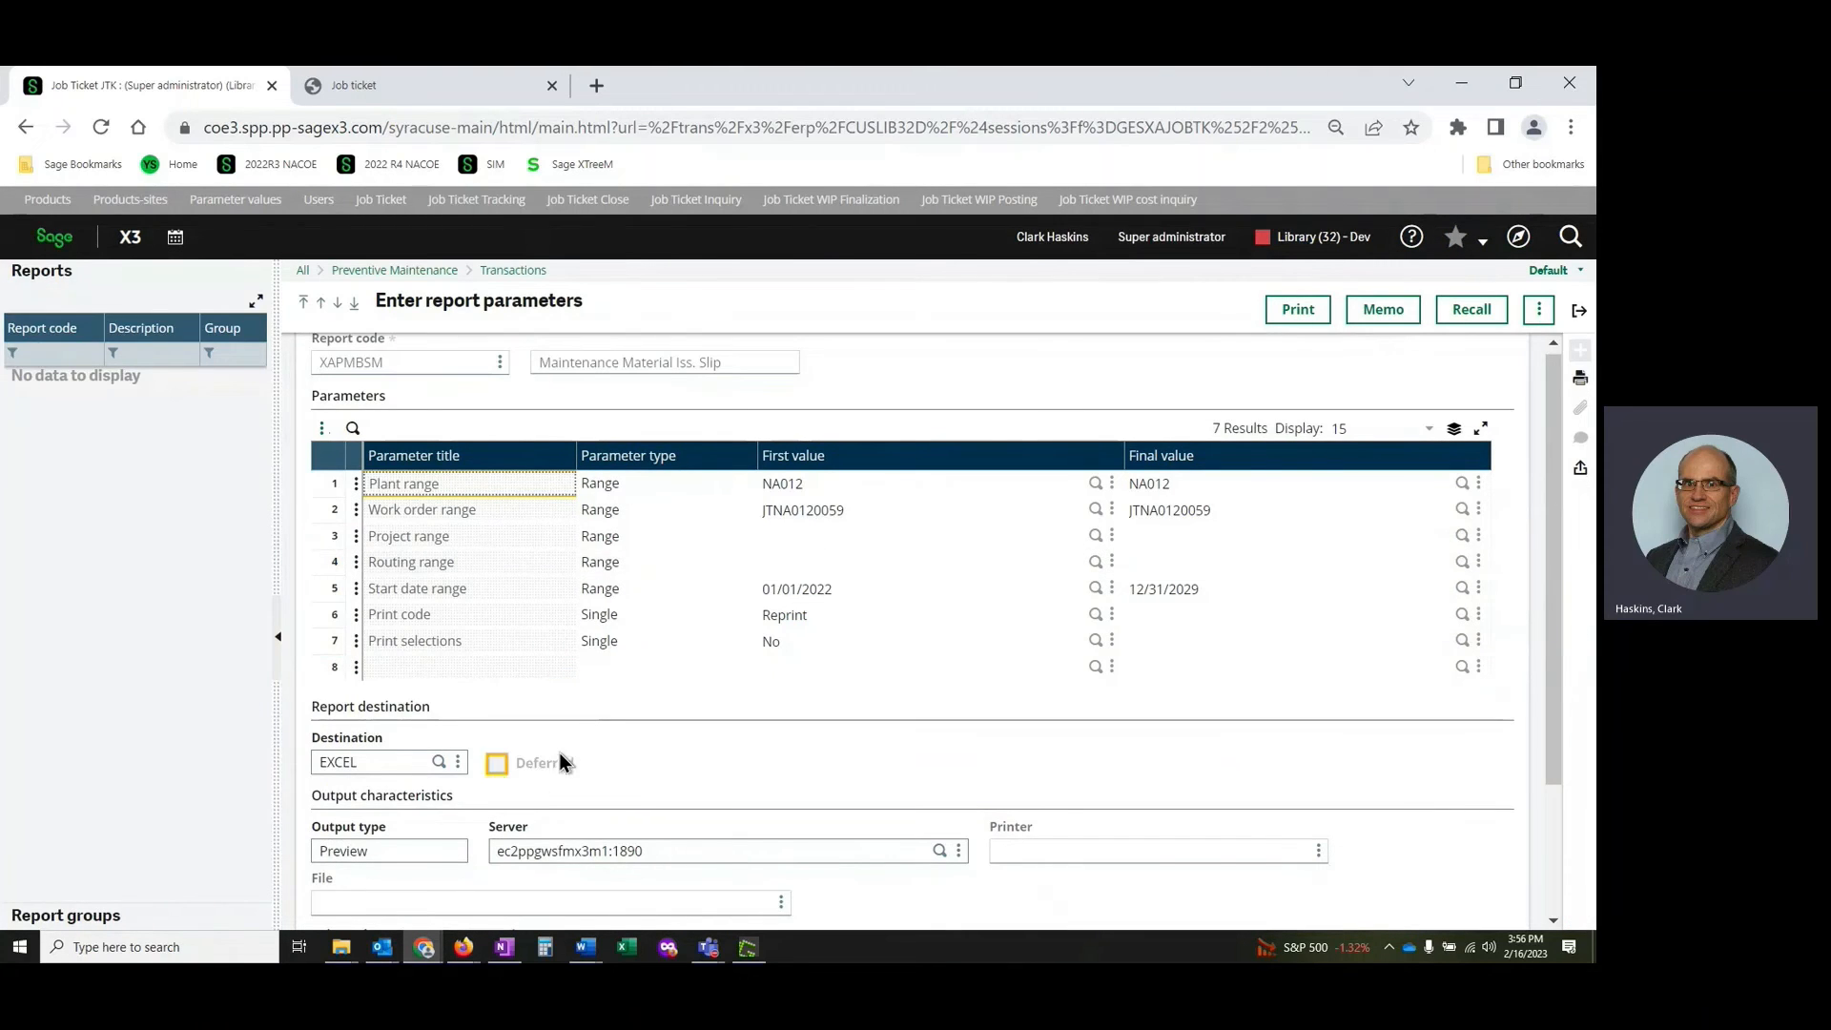
pyautogui.click(367, 760)
pyautogui.press('BackSpace')
pyautogui.press('BackSpace')
pyautogui.press('BackSpace')
pyautogui.press('BackSpace')
pyautogui.press('BackSpace')
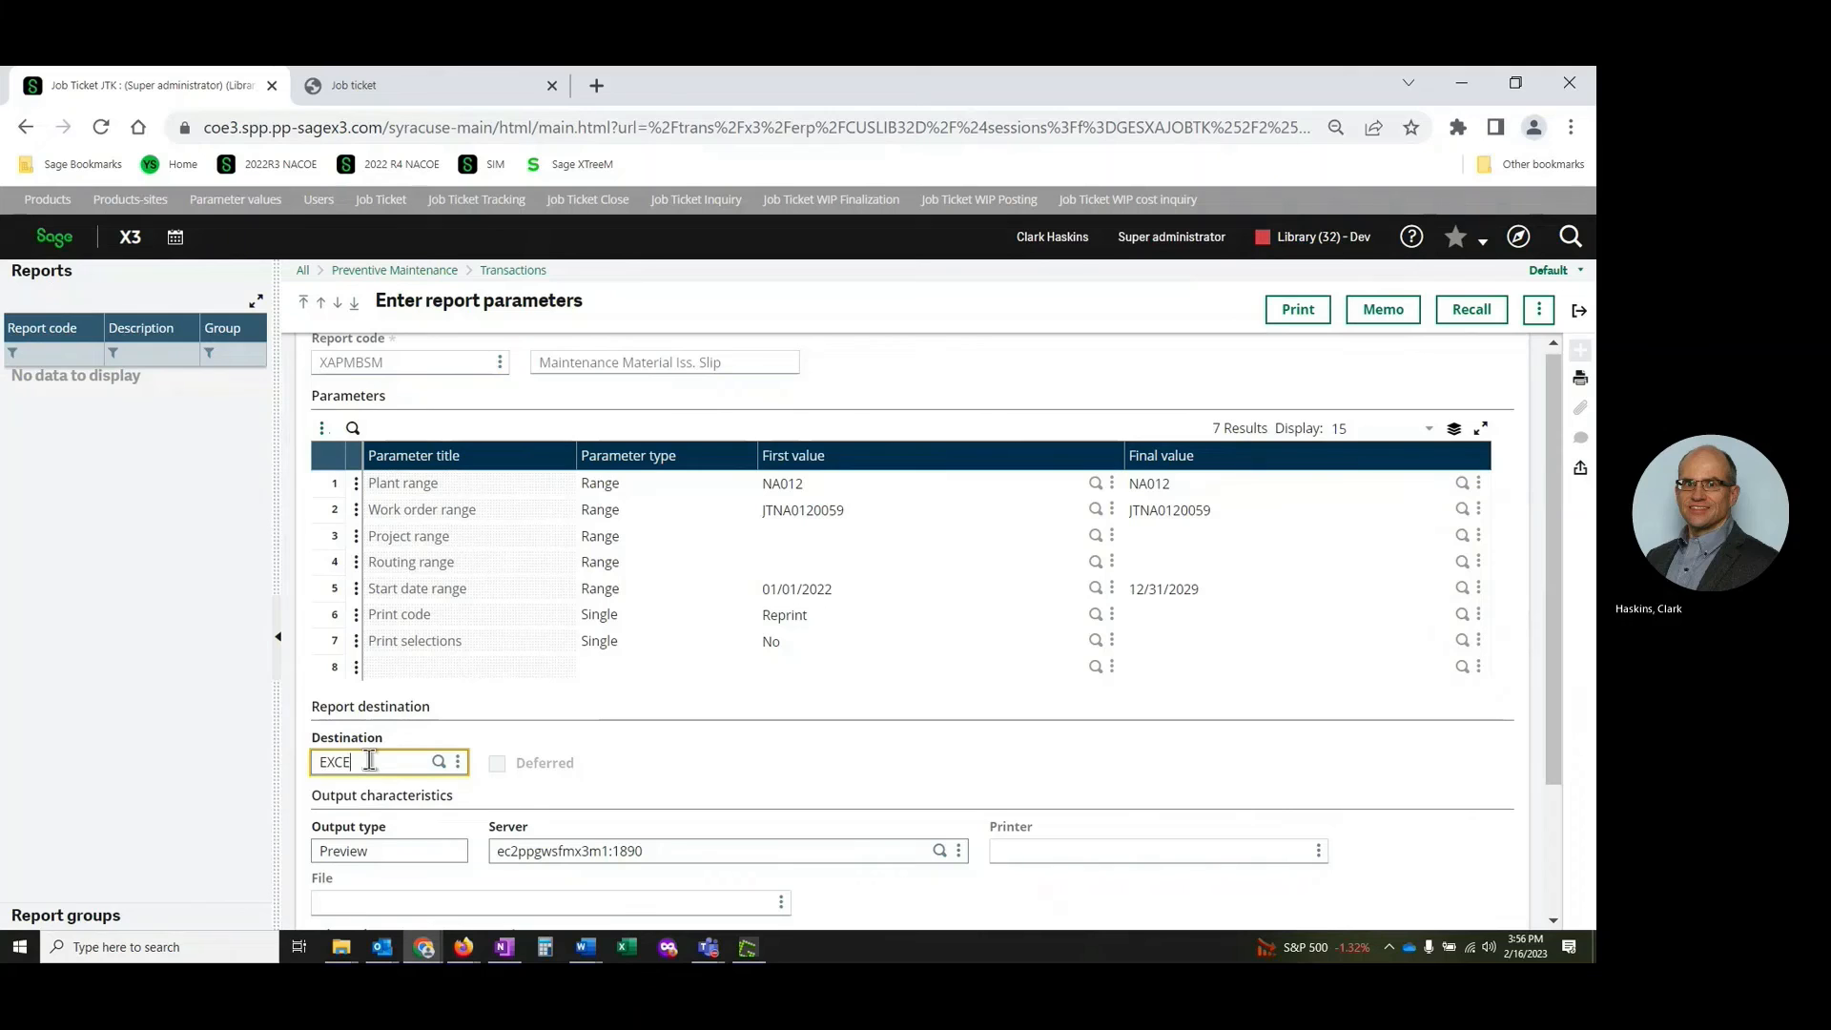
pyautogui.write('Preview')
pyautogui.press('Tab')
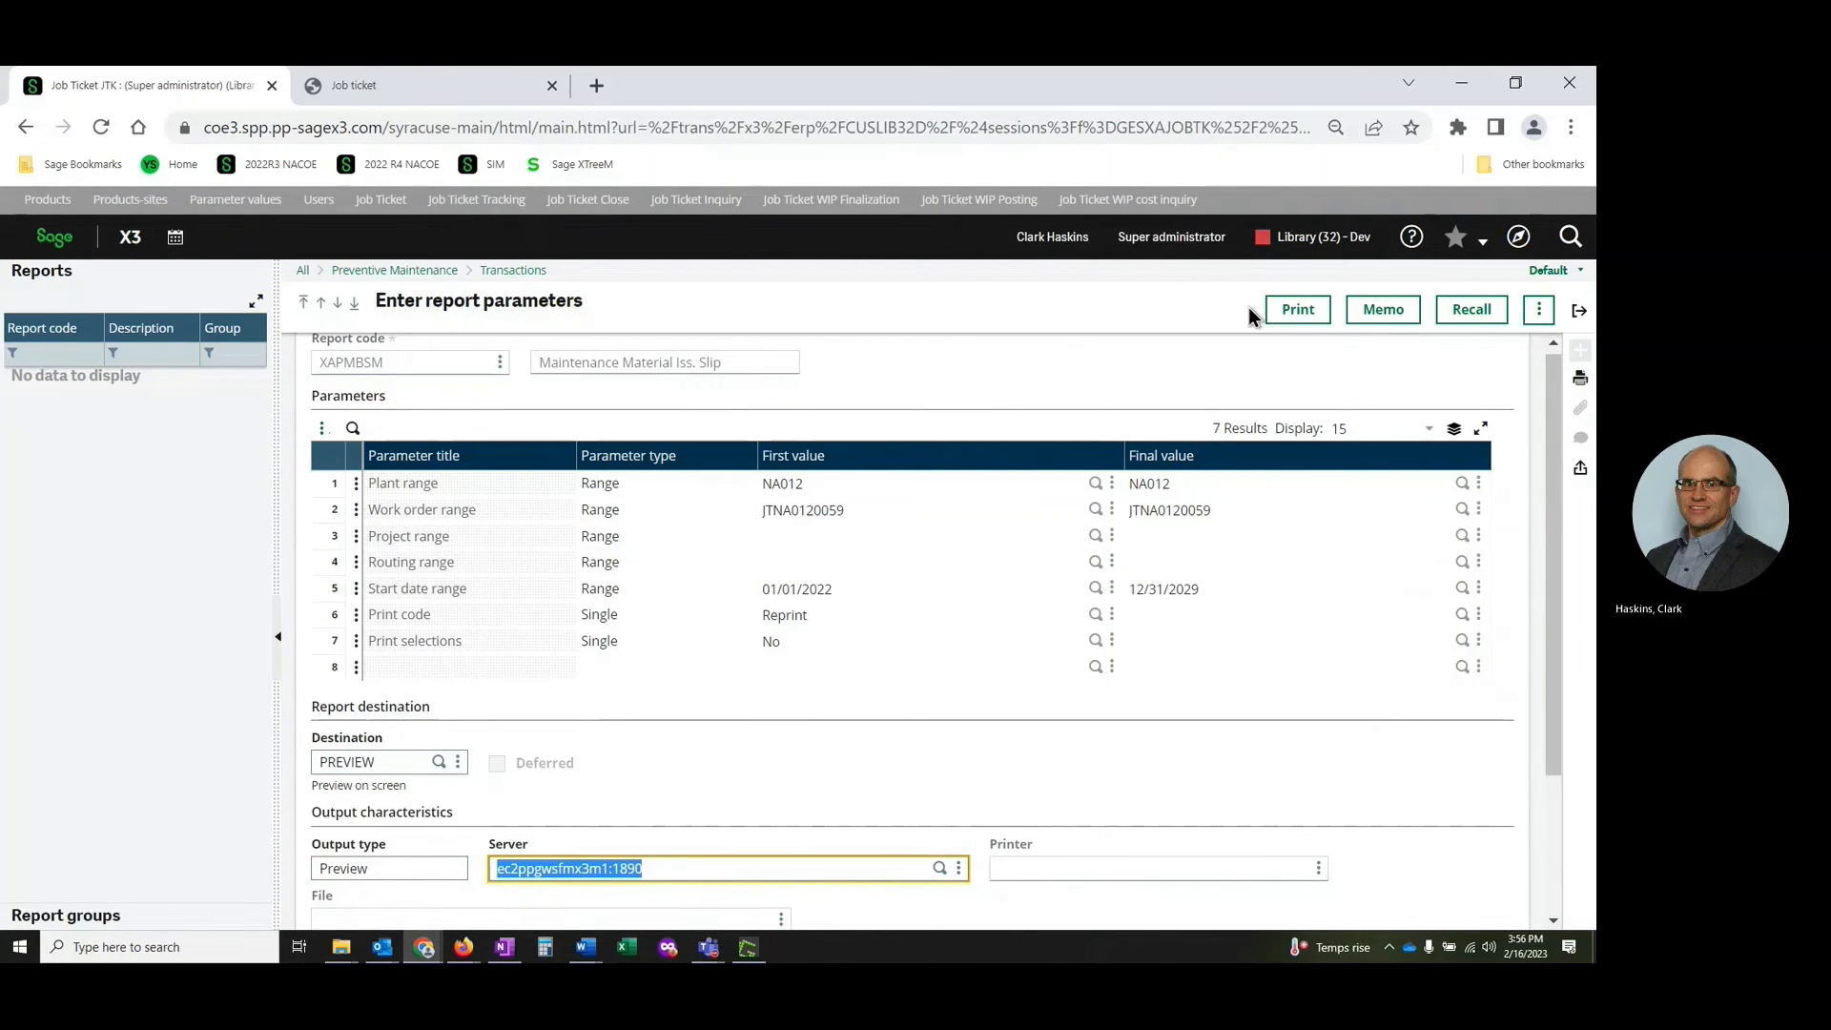
pyautogui.click(1292, 311)
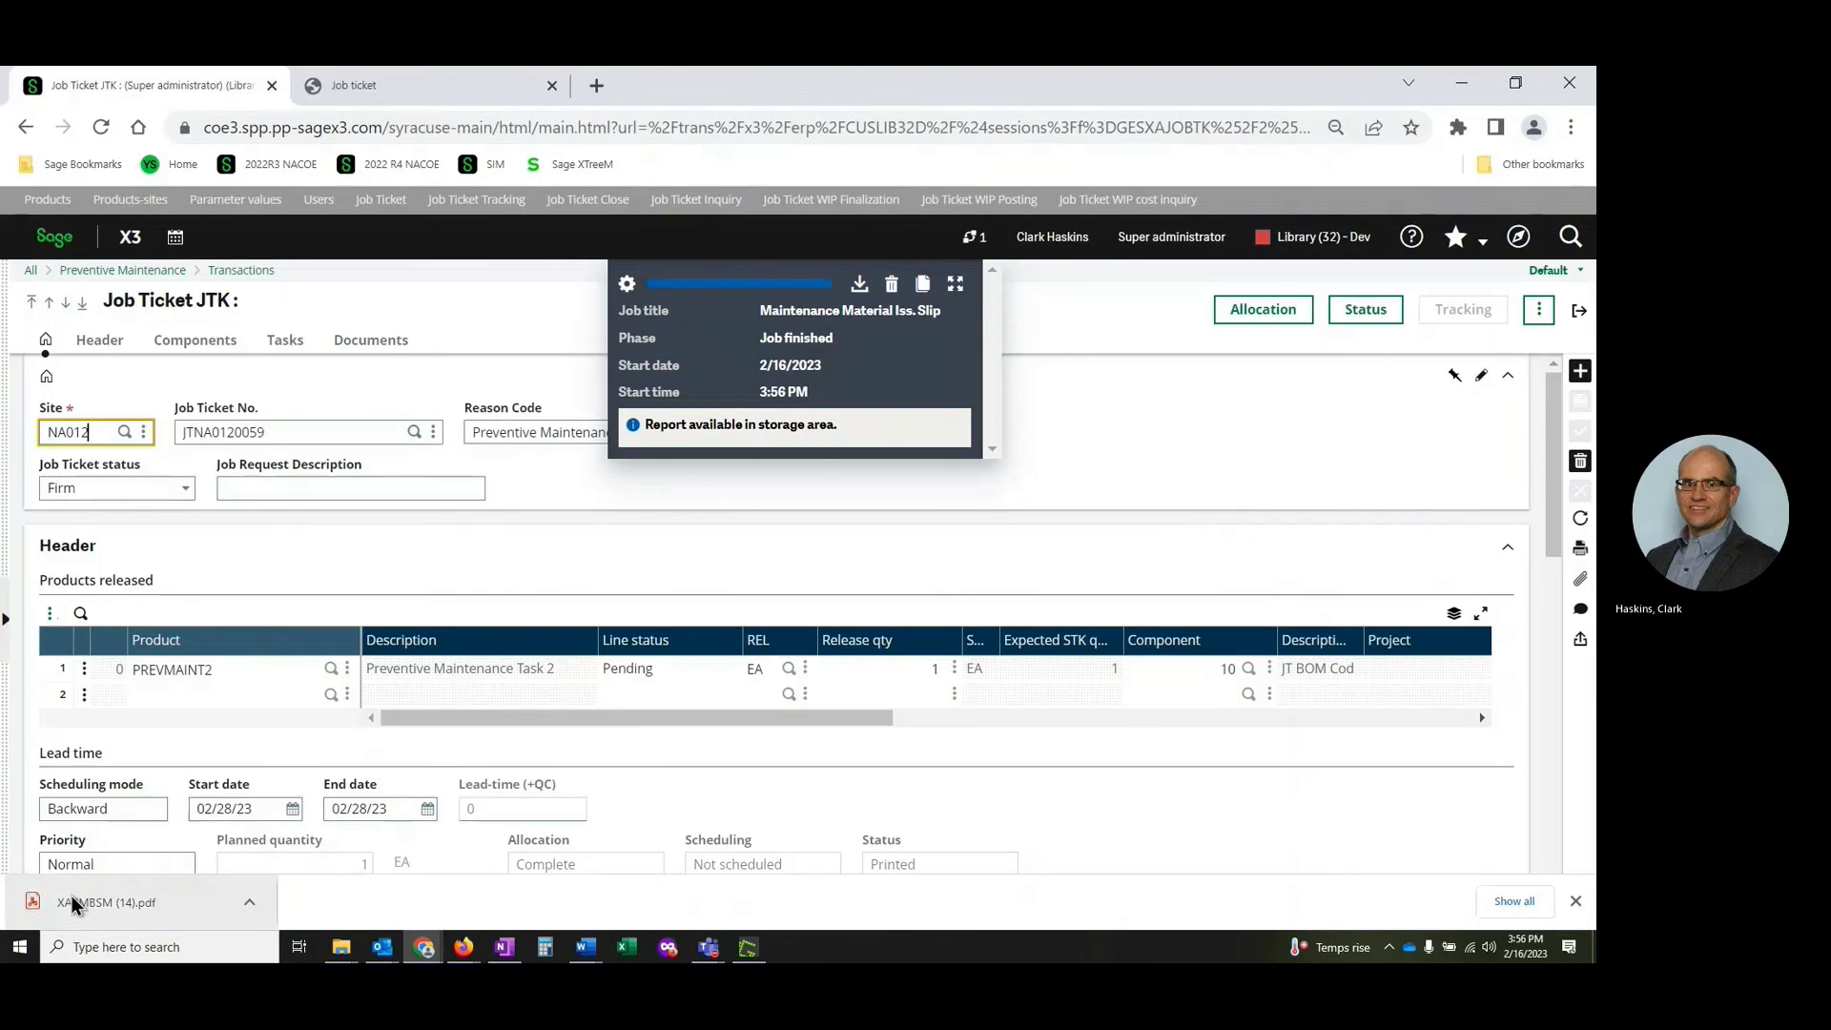
# Step: Review the generated material issue slip PDF and remove its finished print job from the list
pyautogui.click(92, 902)
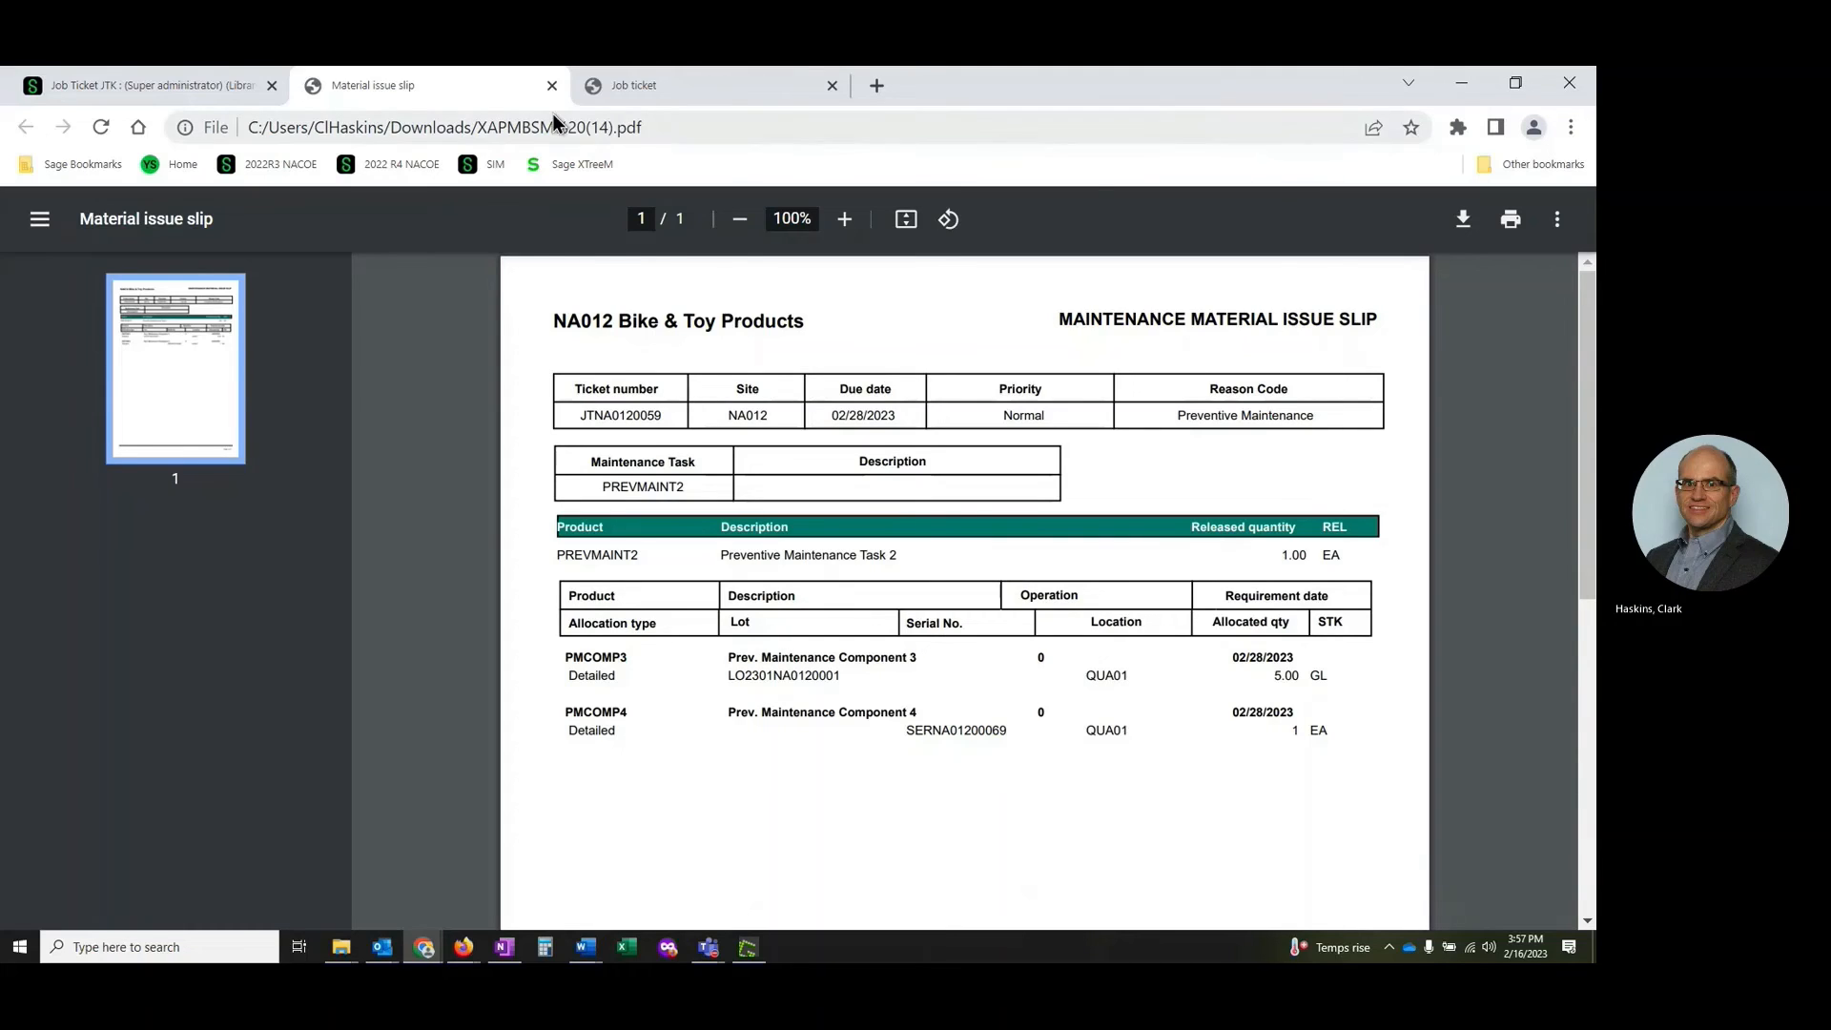
pyautogui.click(188, 80)
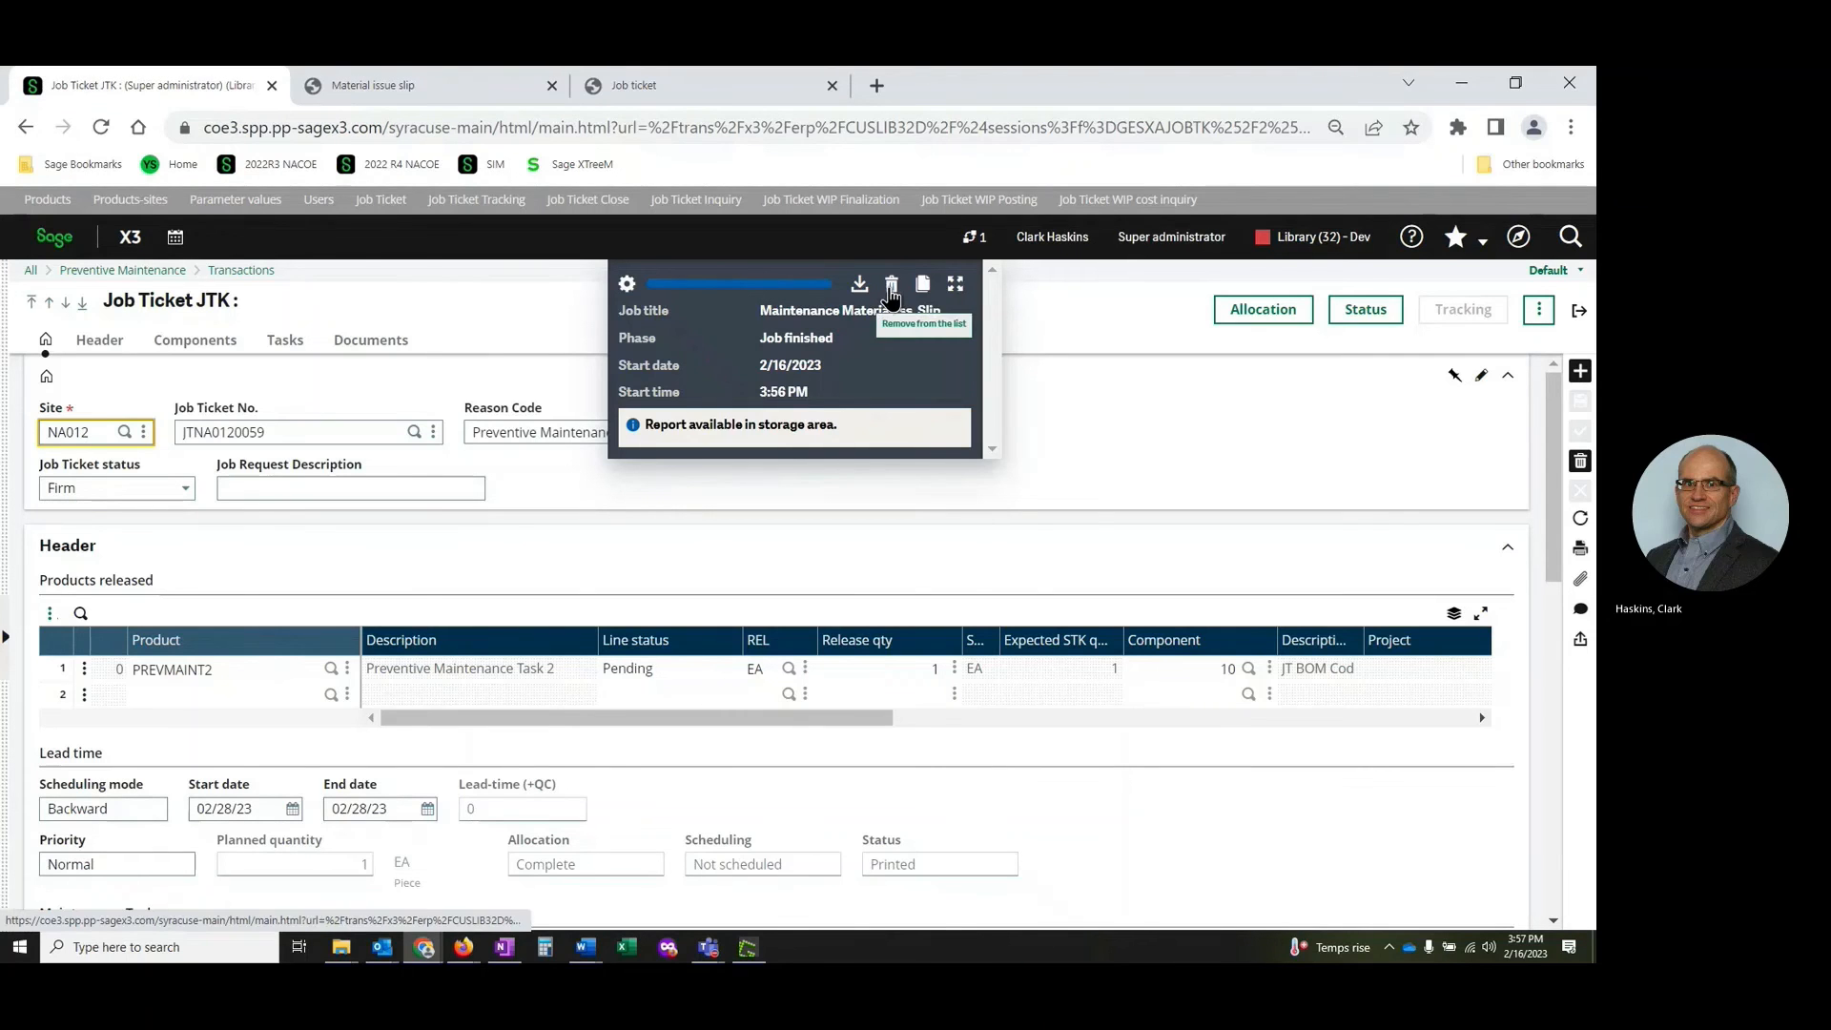
pyautogui.click(888, 286)
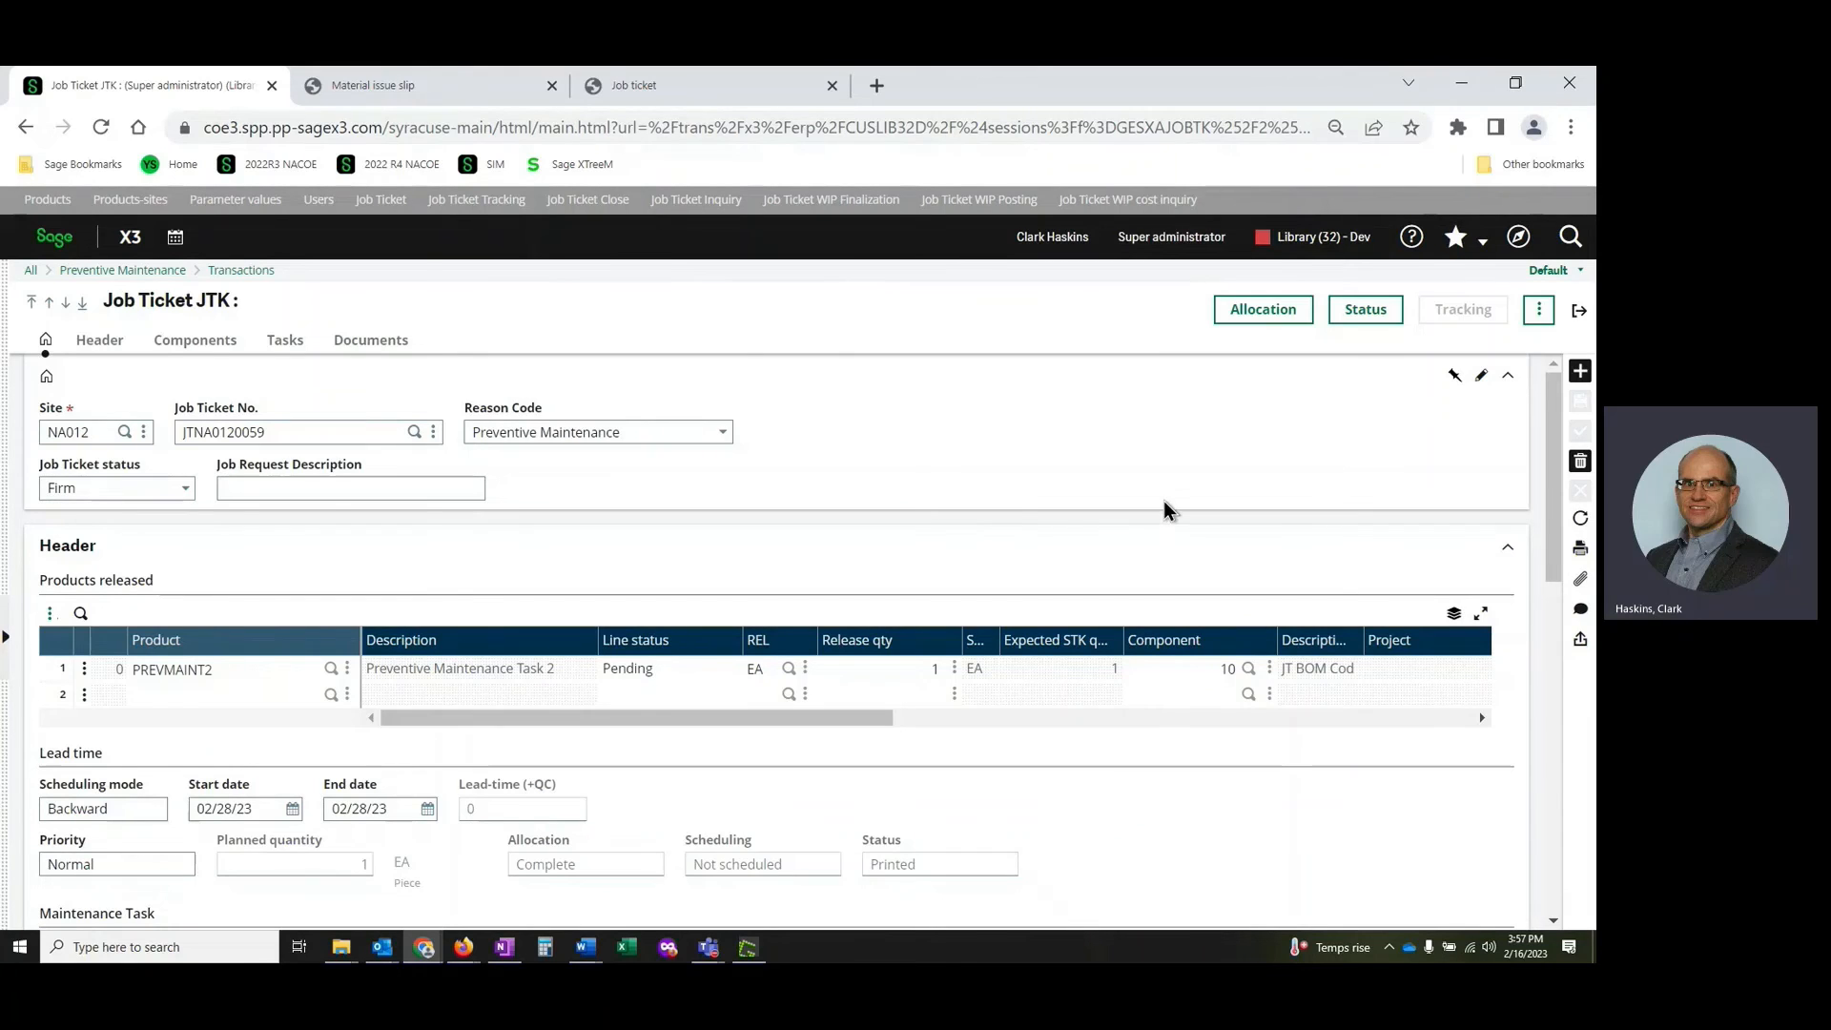
# Step: Leave the job ticket and open Job Ticket Tracking from the preventive maintenance process flow with the JTK Job Ticket transaction
pyautogui.click(1579, 311)
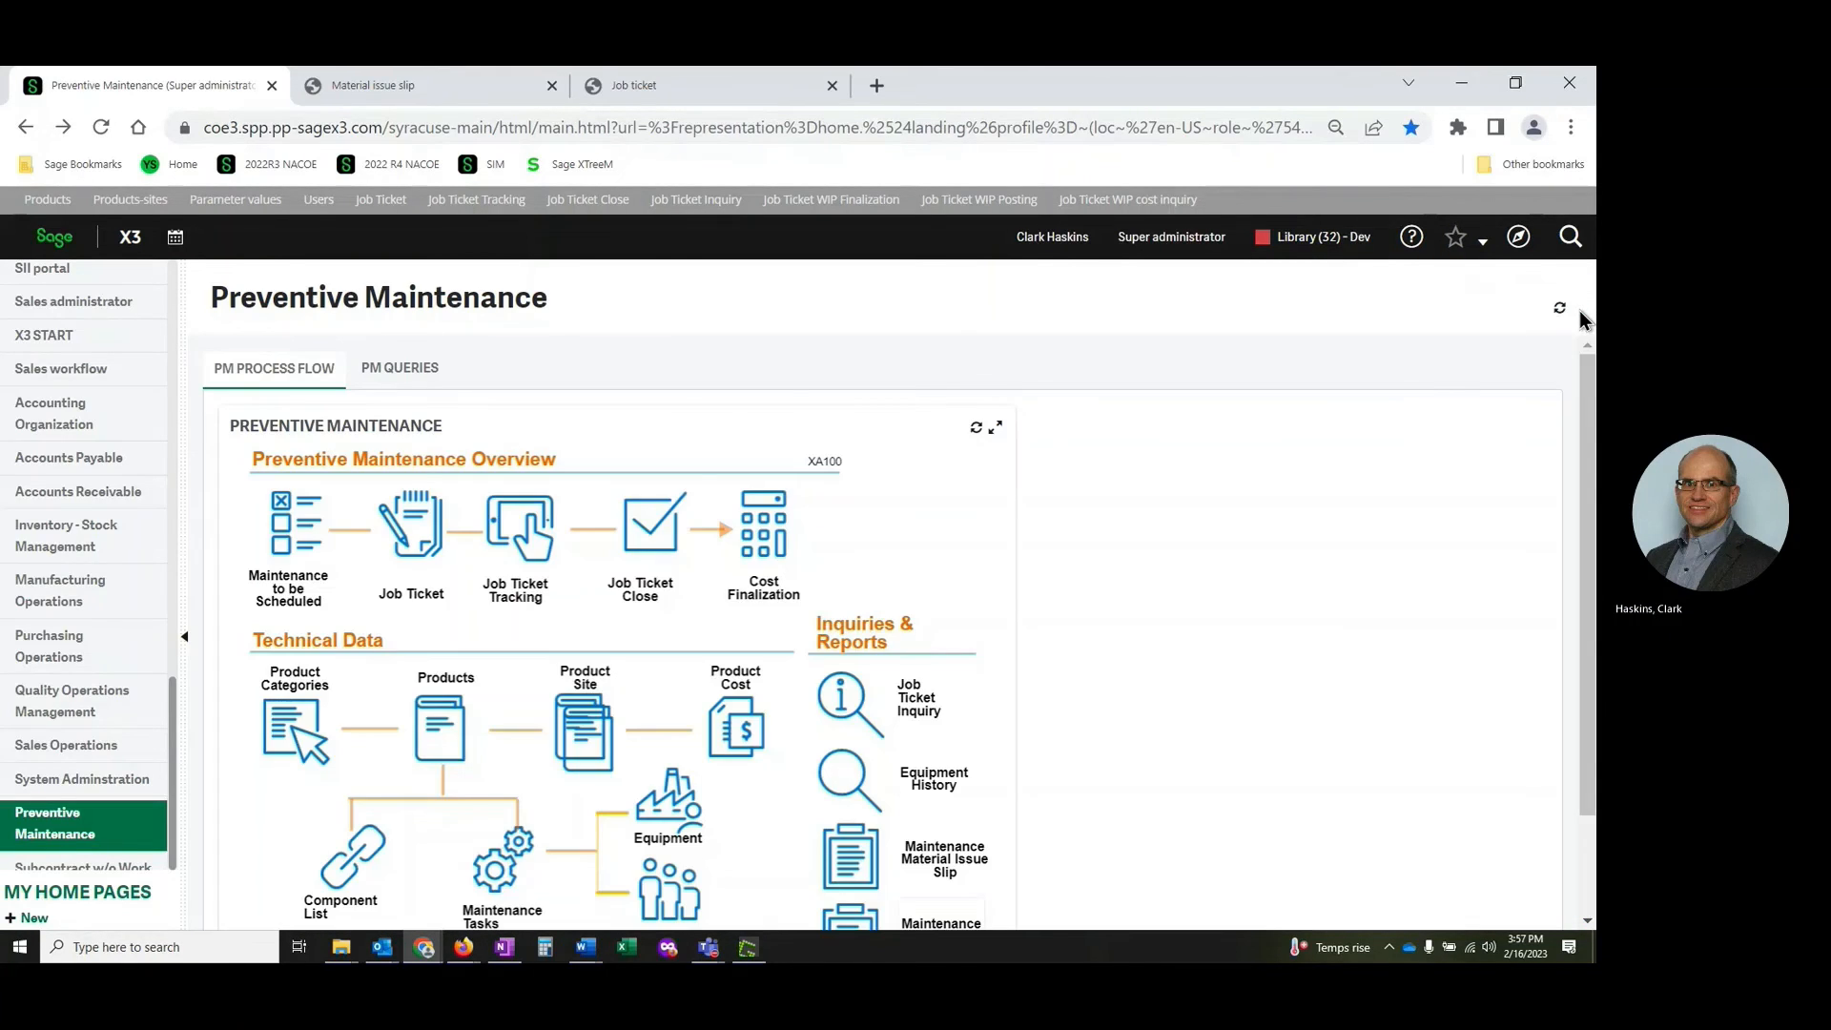
pyautogui.scroll(-1, 524, 482)
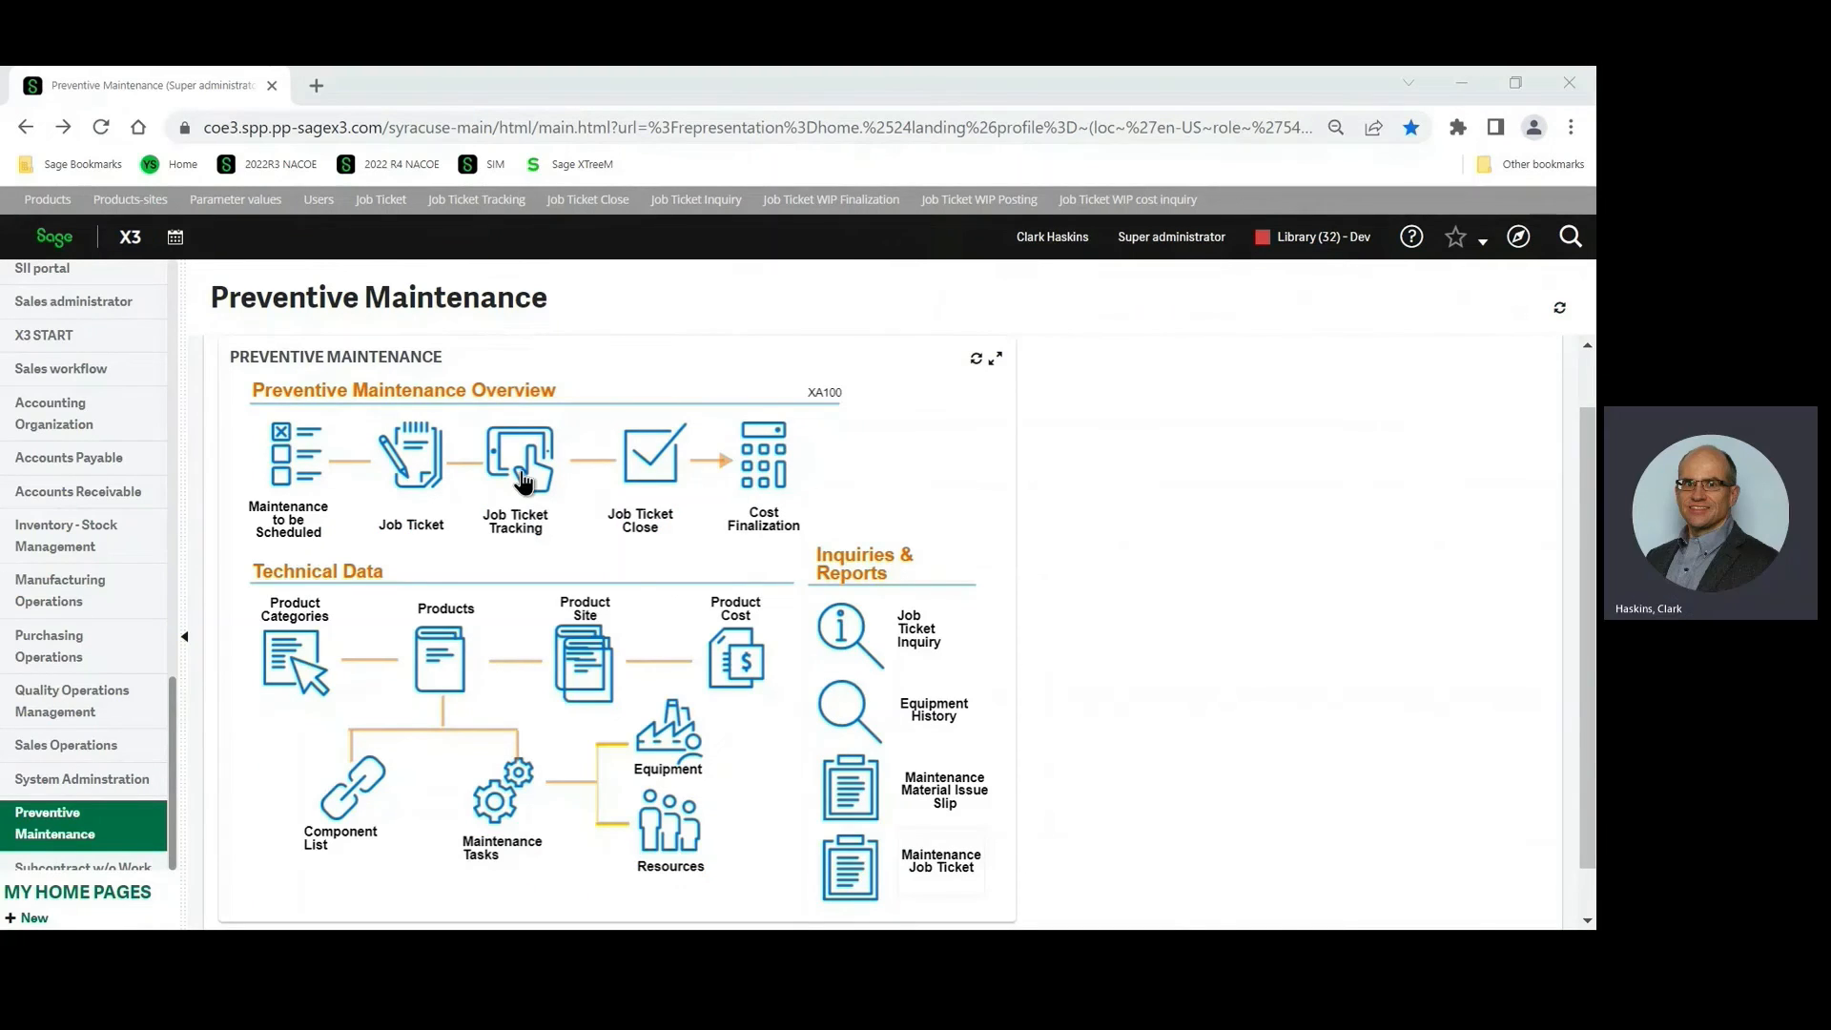
pyautogui.click(522, 477)
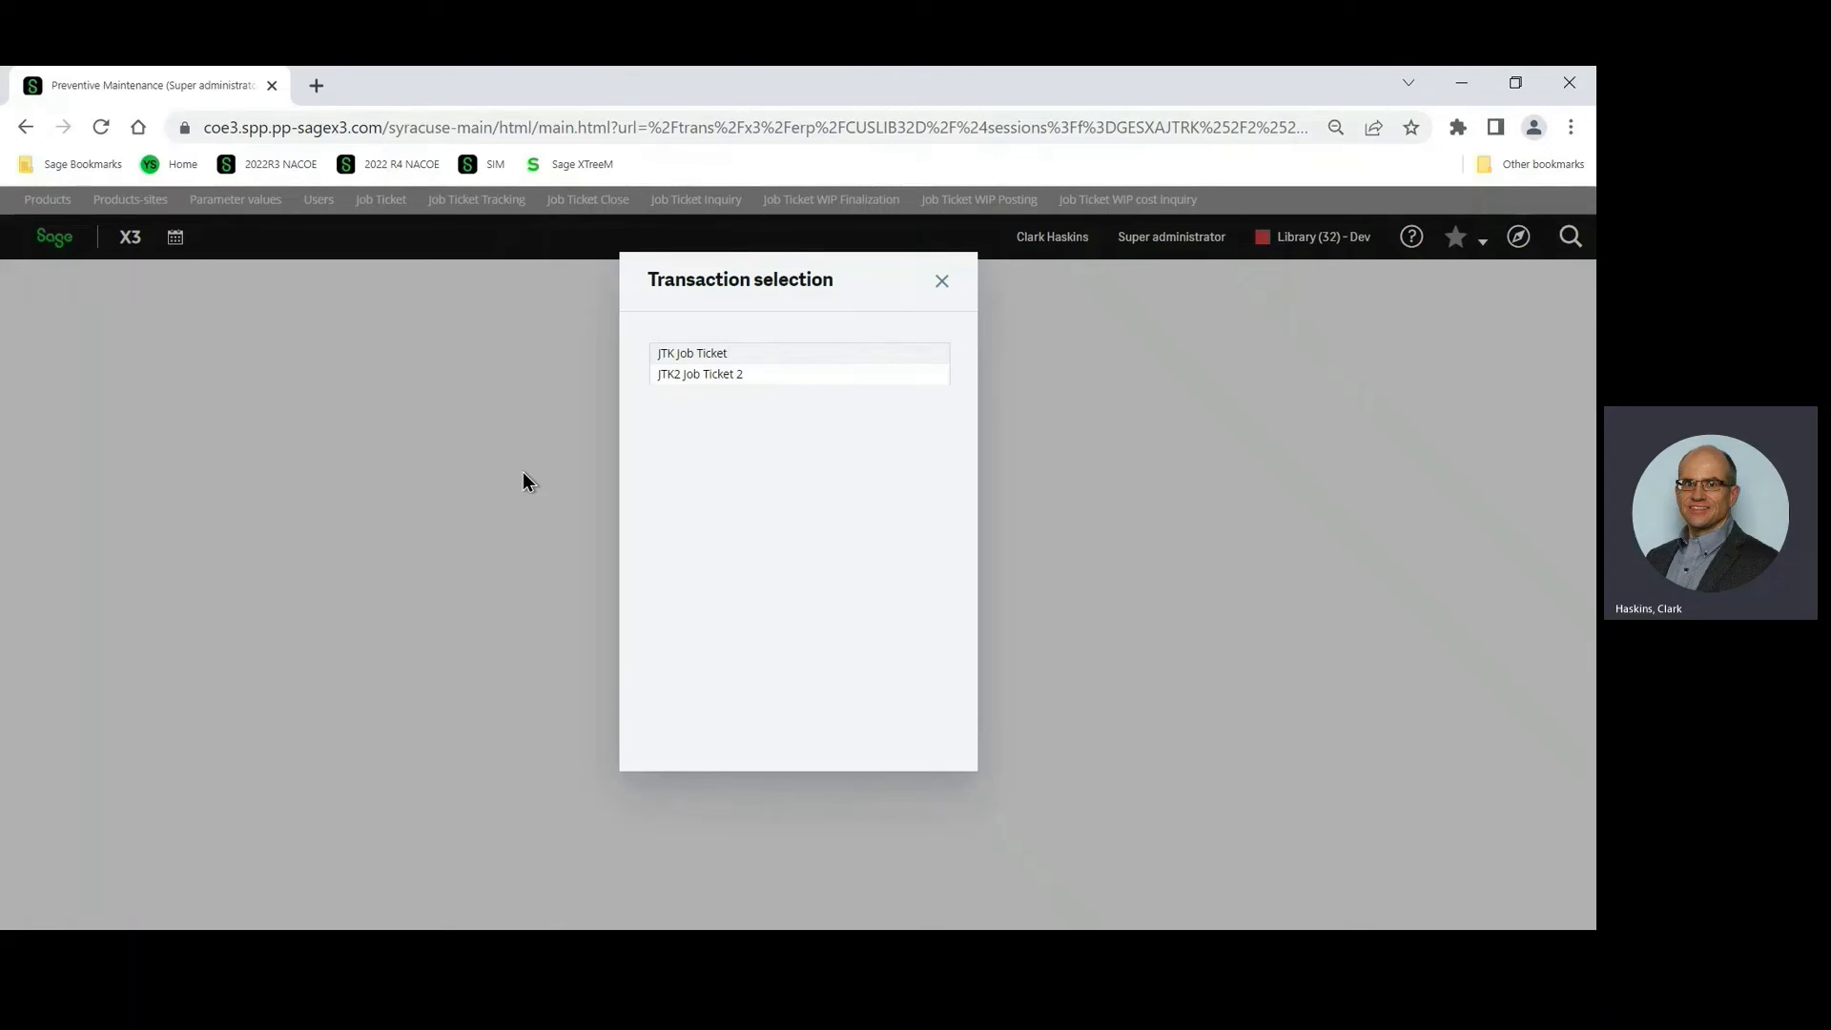
pyautogui.click(703, 356)
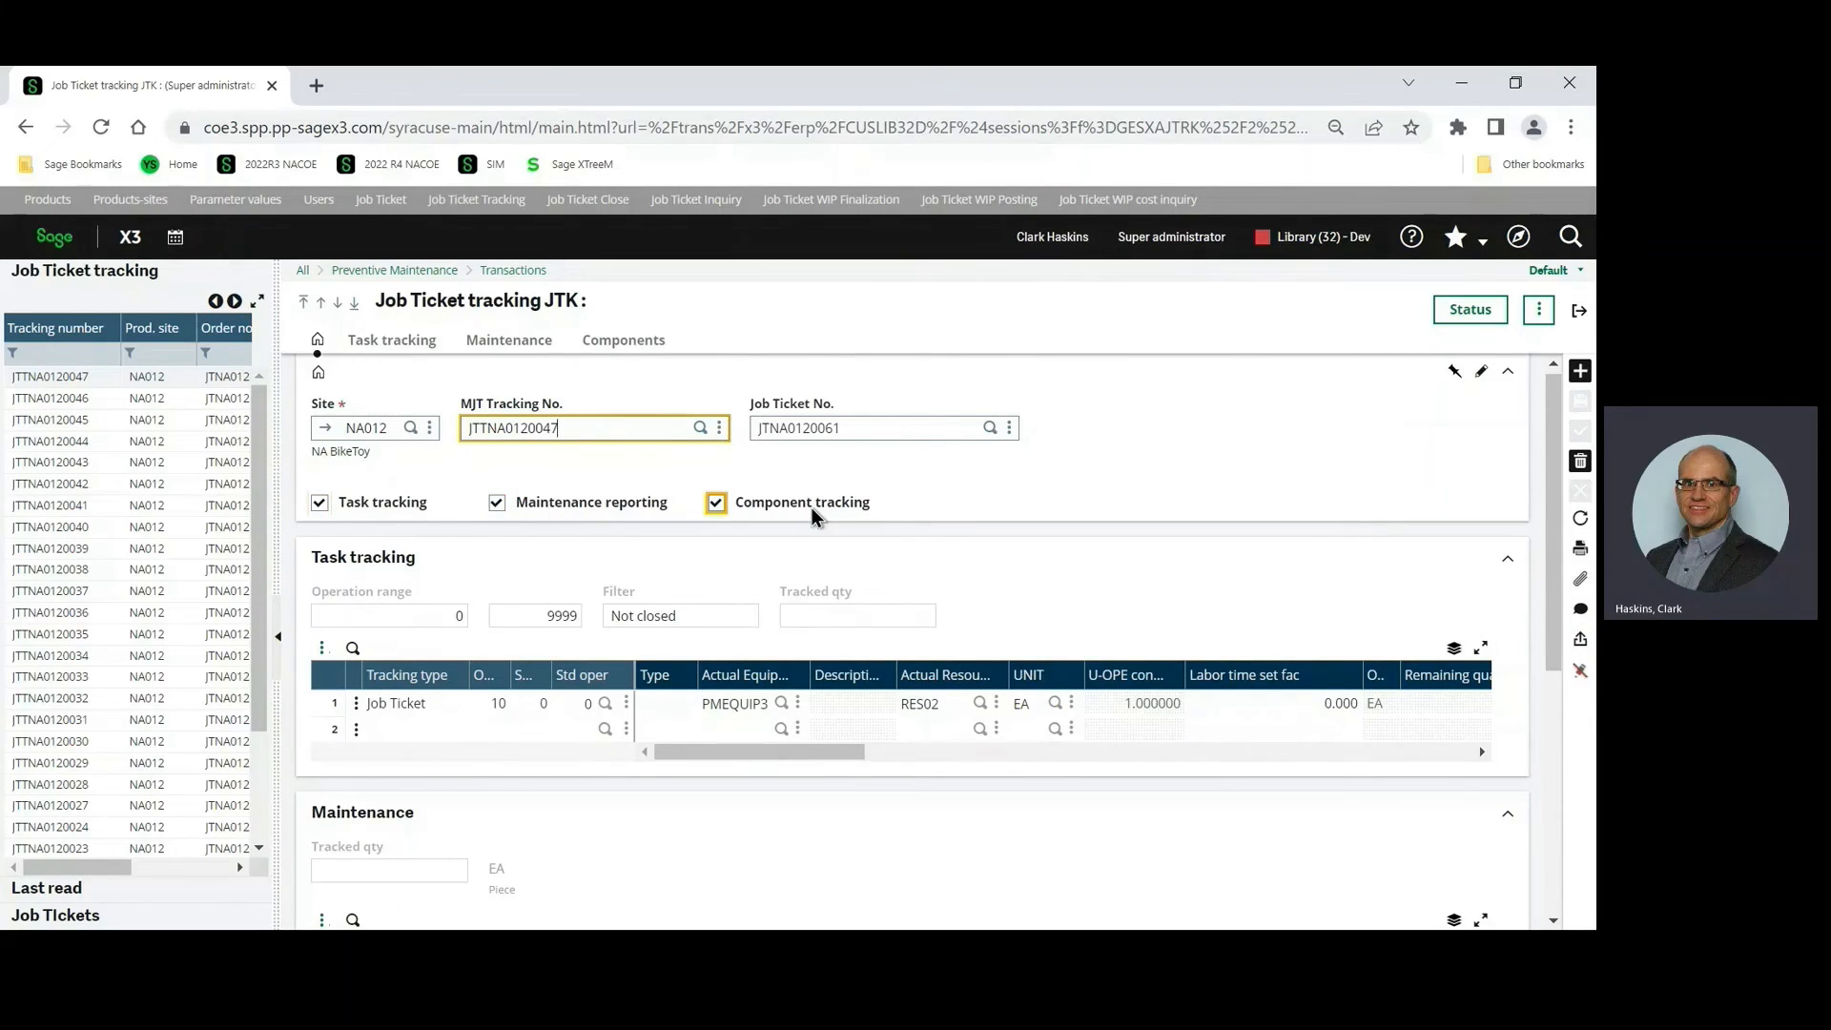
# Step: Start a new tracking record for job ticket JTNA0120062 and load its task lines, accepting the default tracking options, operation range and filter
pyautogui.click(1580, 372)
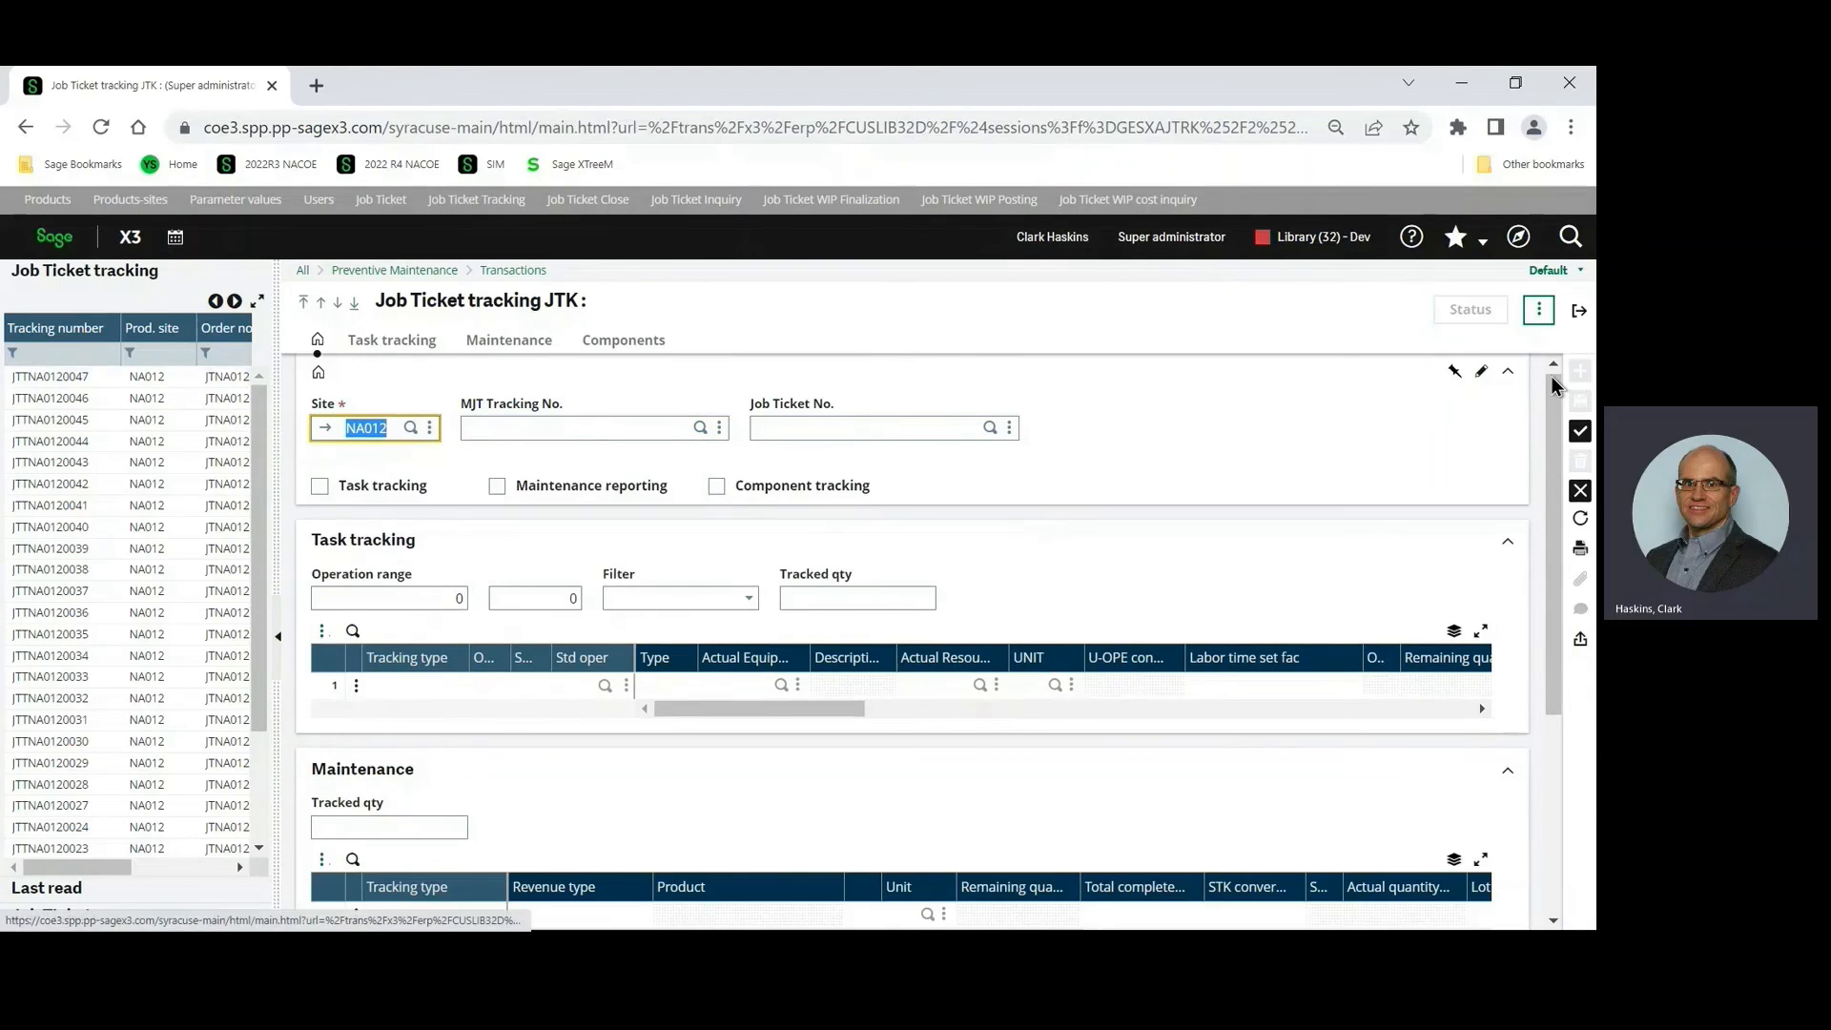
pyautogui.write('JTNA0120062')
pyautogui.press('Tab')
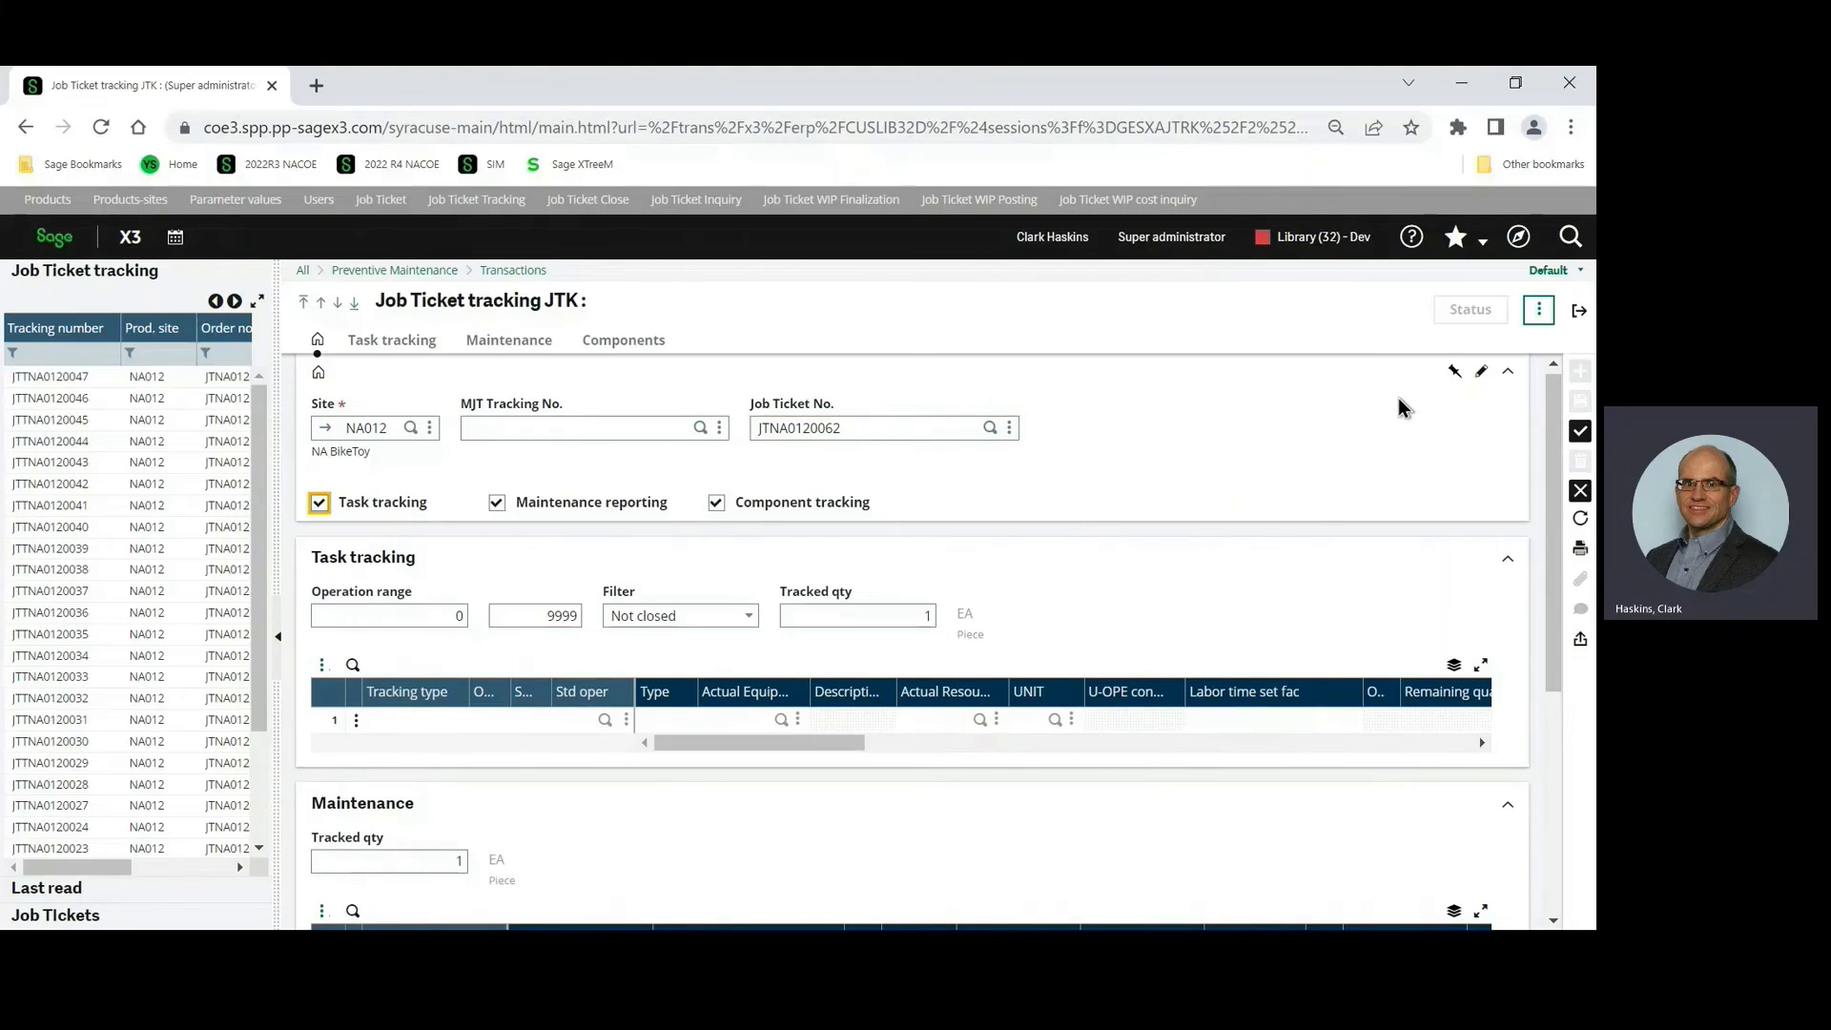
pyautogui.press('Tab')
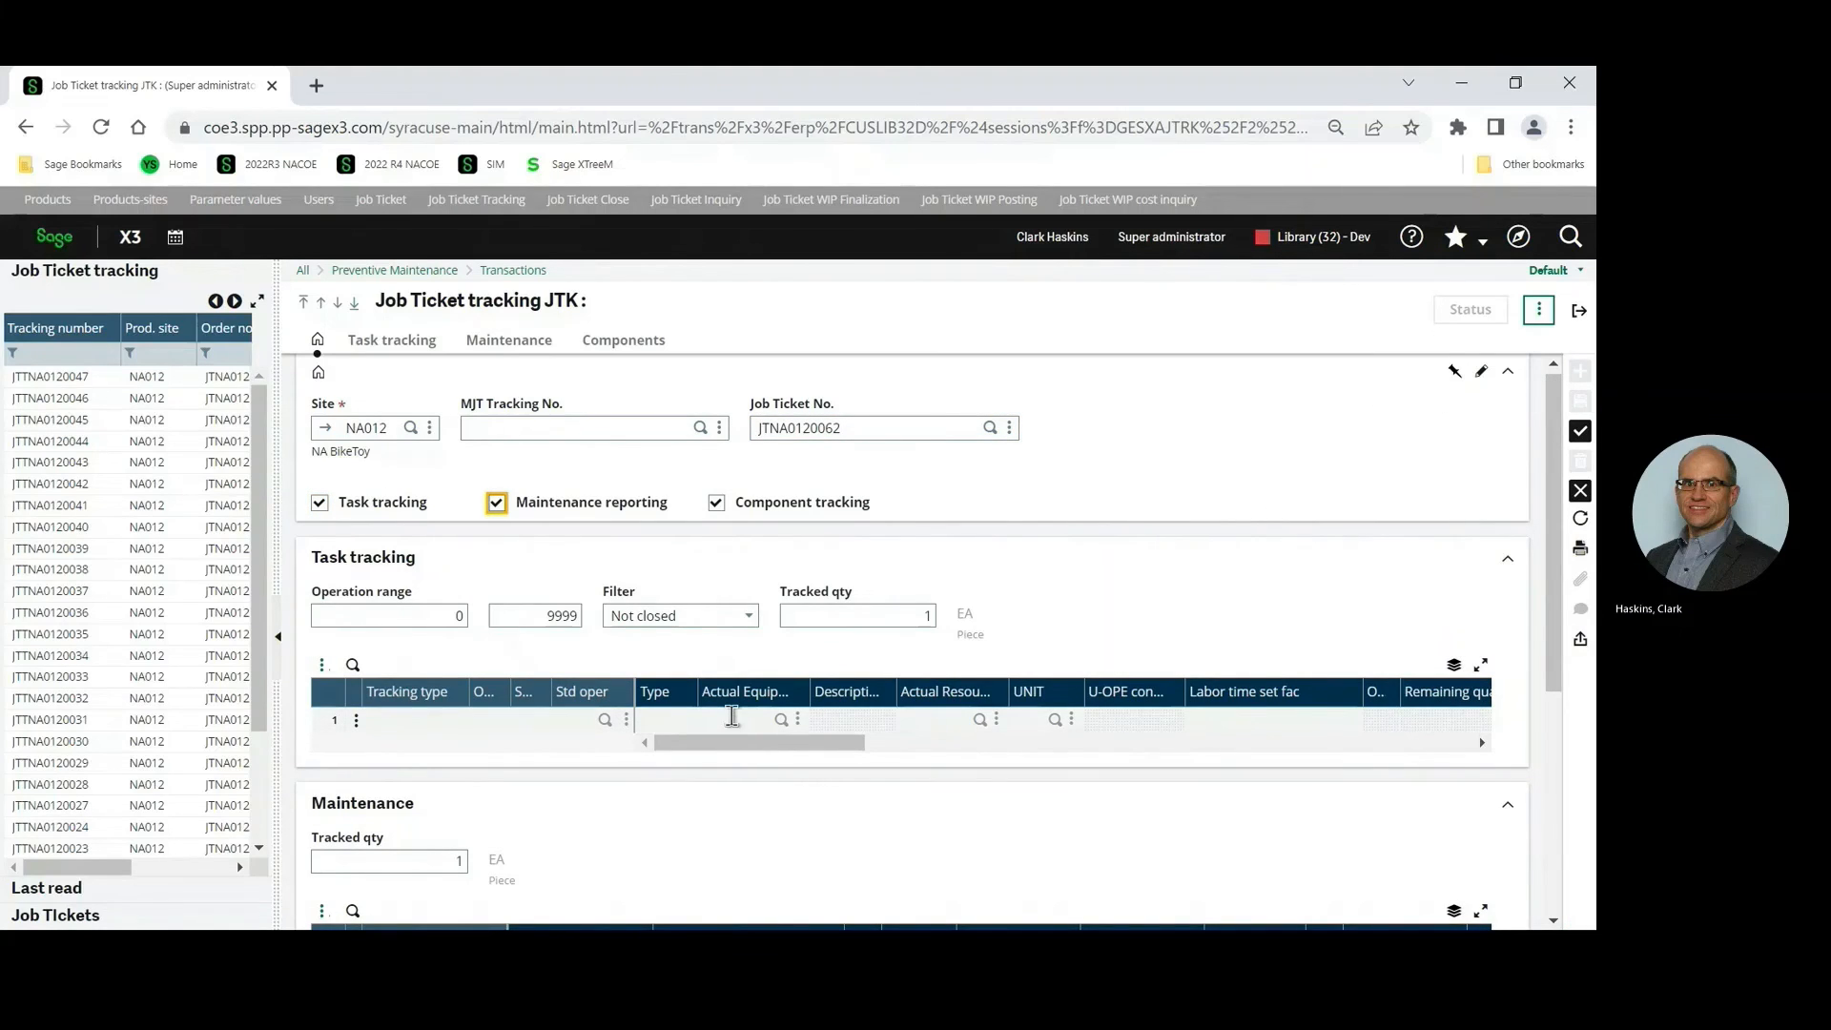
pyautogui.press('Tab')
pyautogui.press('Tab')
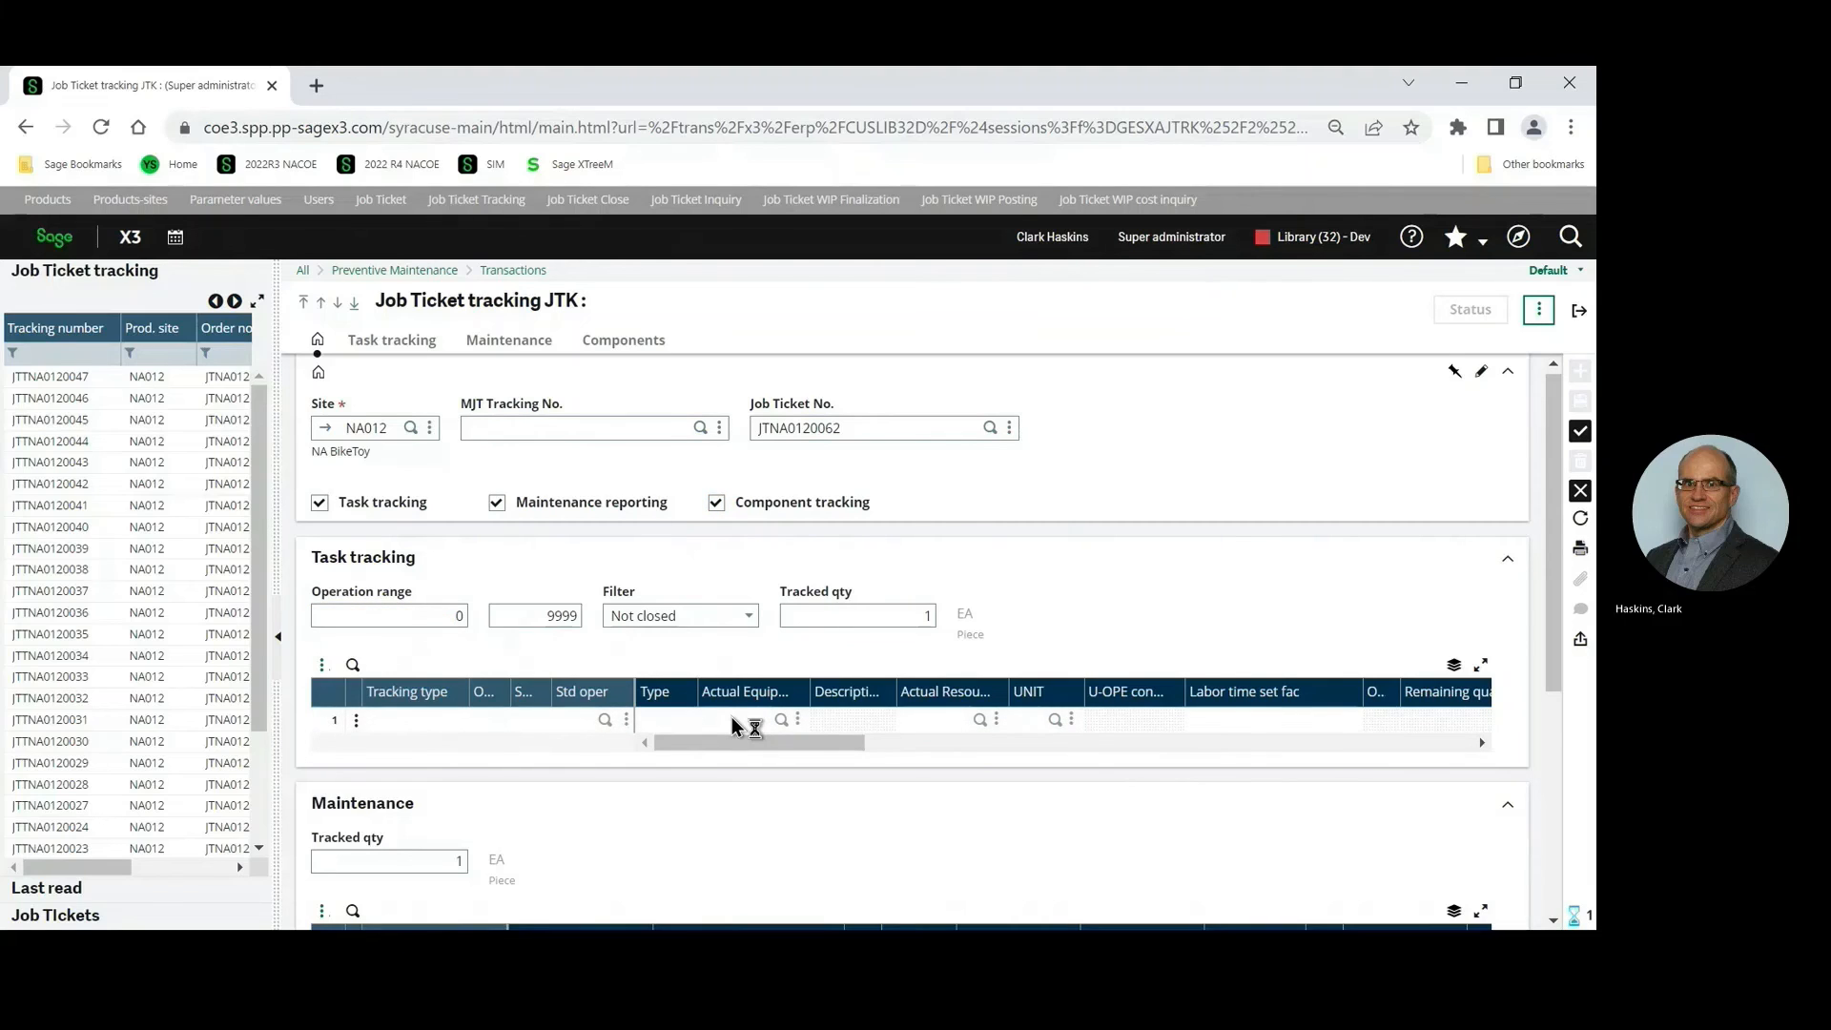
pyautogui.press('Tab')
pyautogui.press('Tab')
pyautogui.press('Tab')
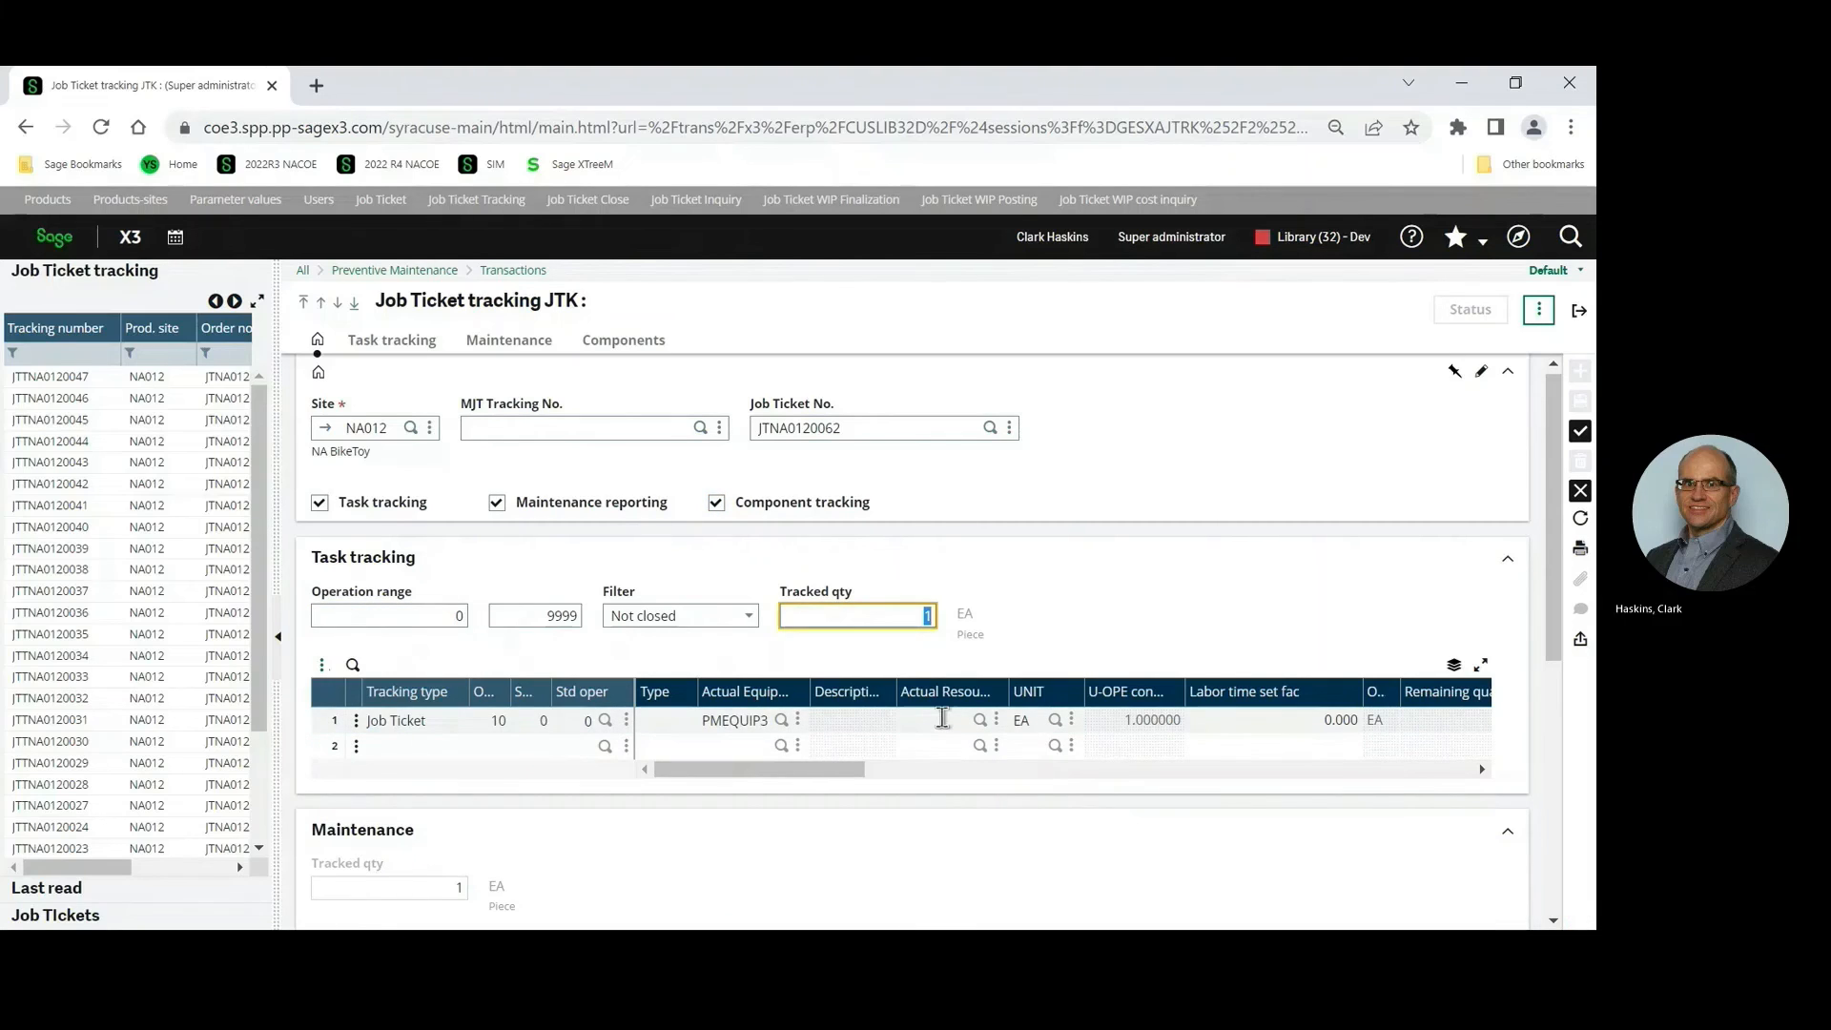
# Step: Set the actual resource of the operation 10 task line to RES02, leaving its time and quantity values as proposed
pyautogui.click(943, 720)
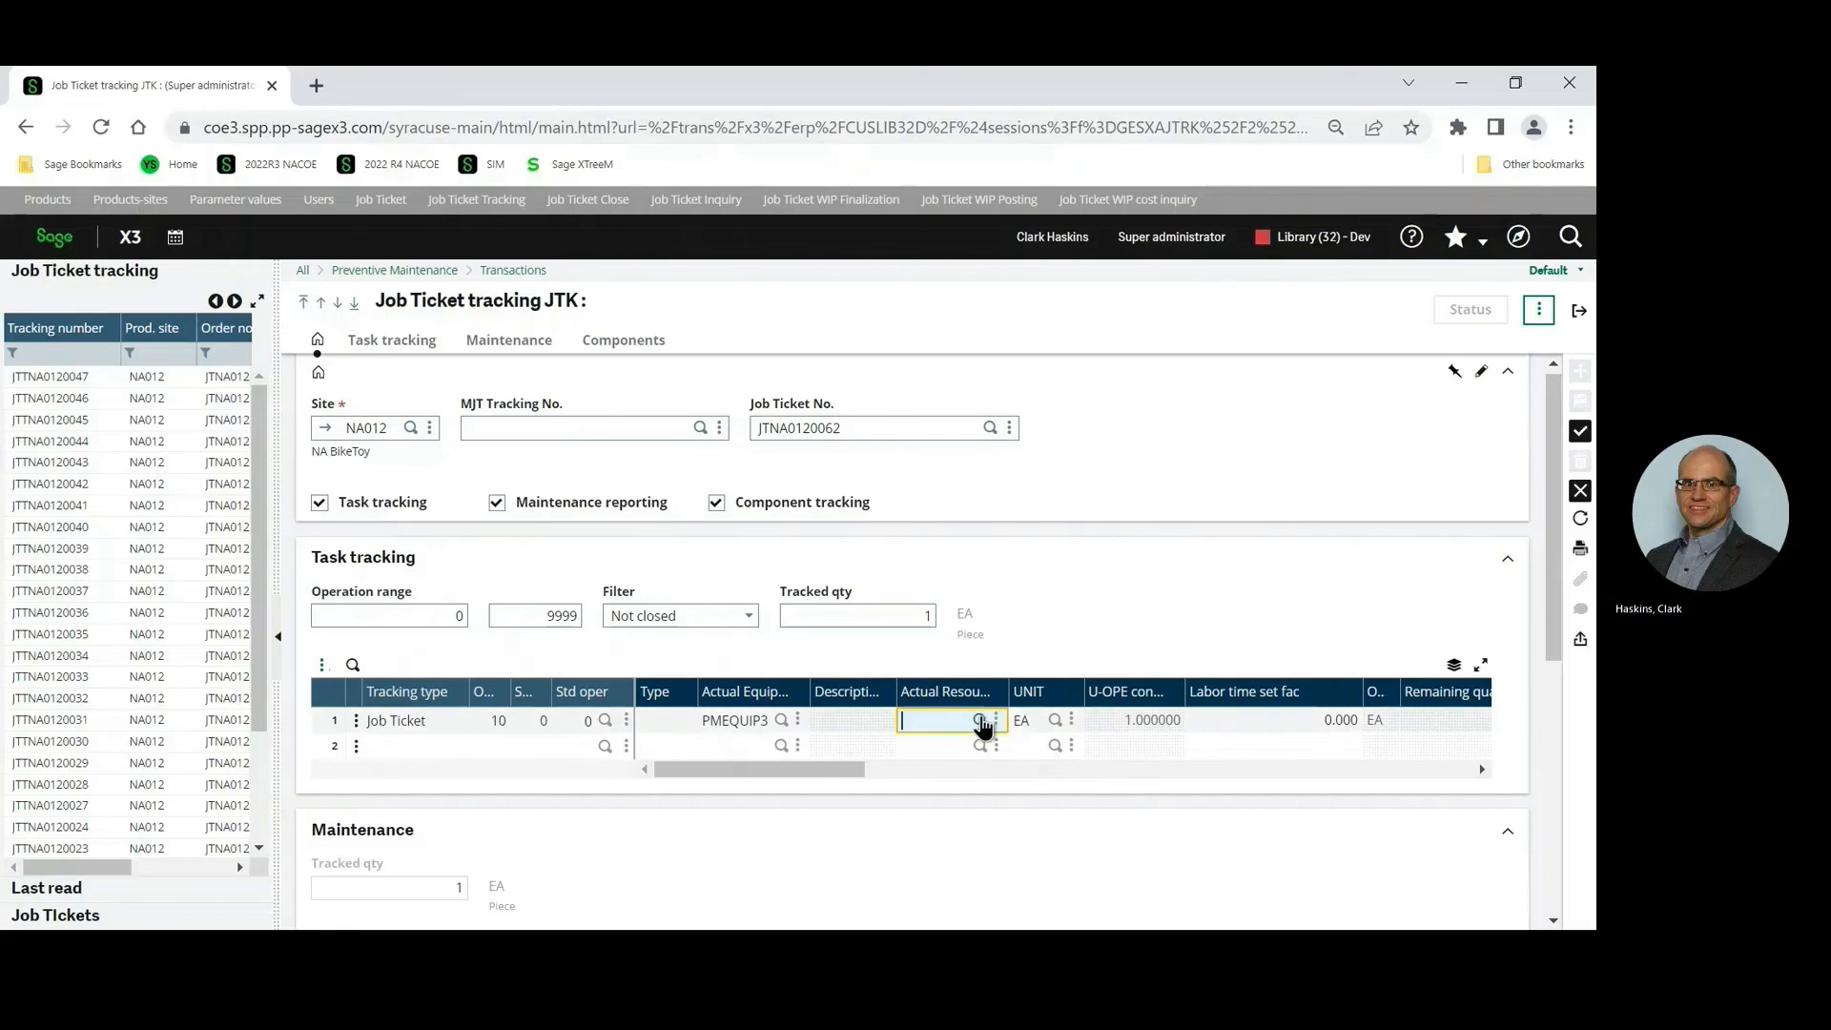
pyautogui.click(980, 721)
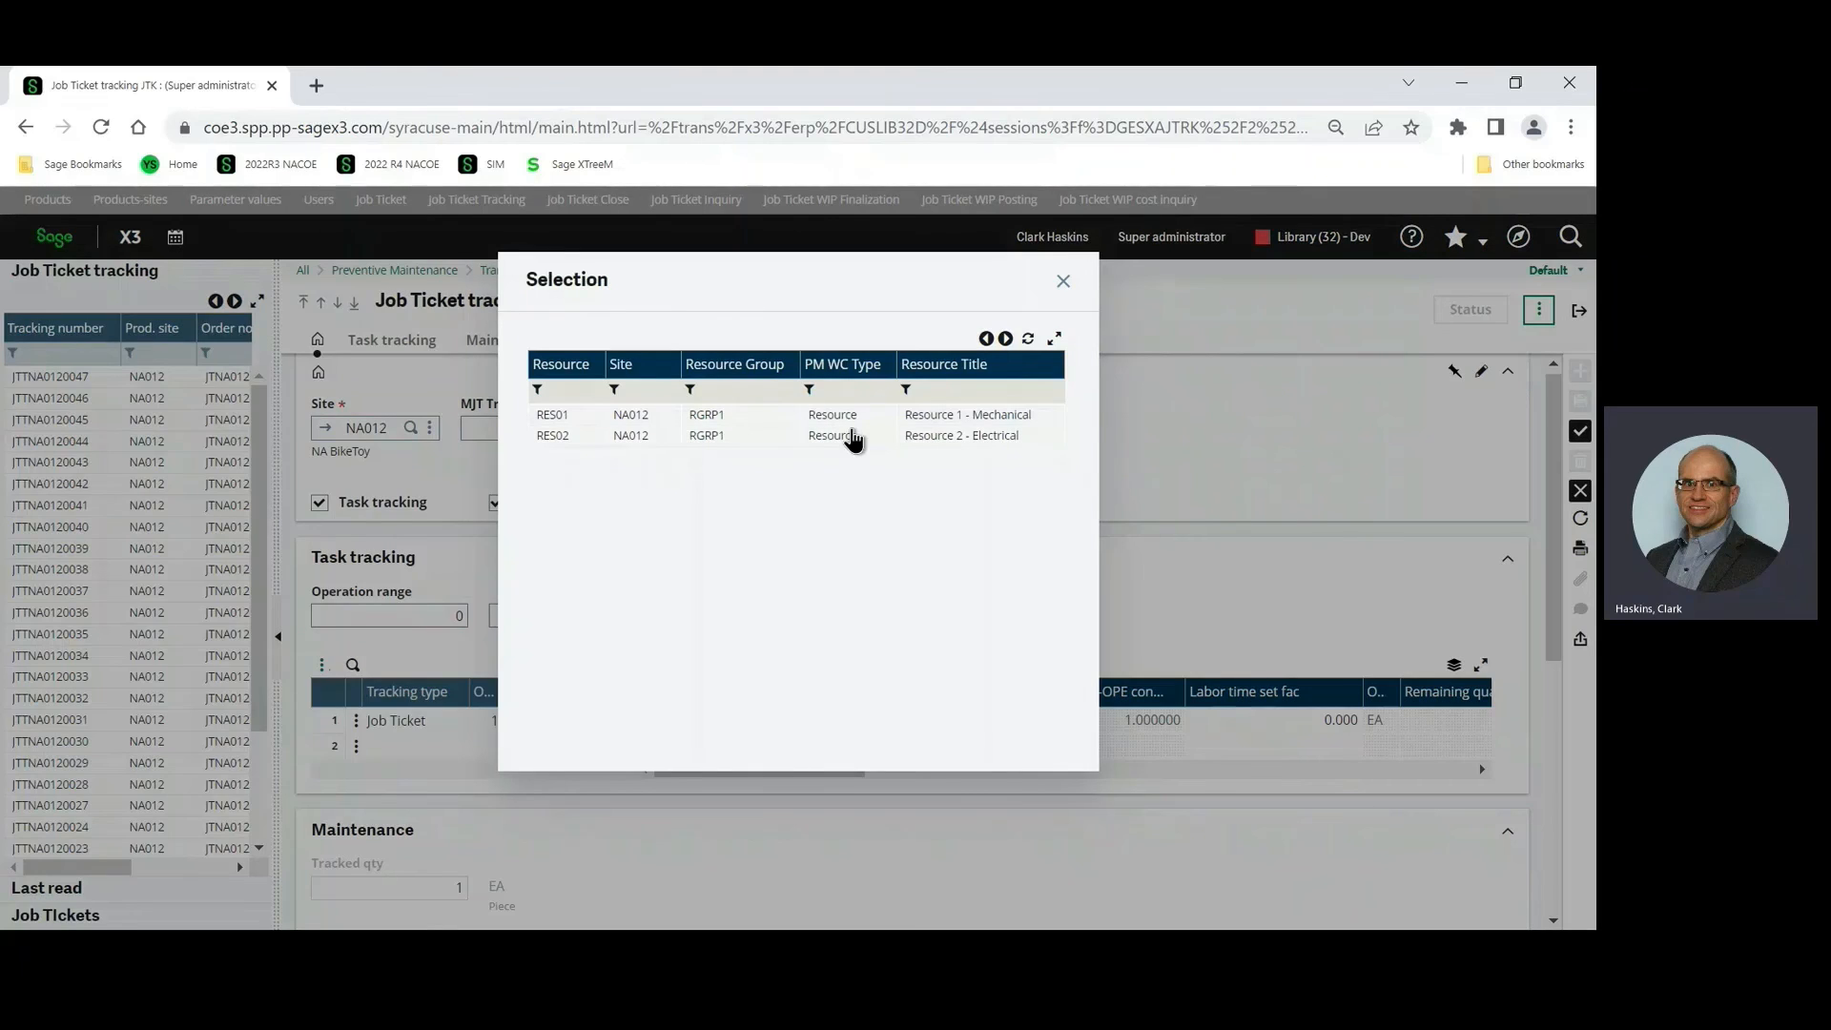
pyautogui.click(855, 438)
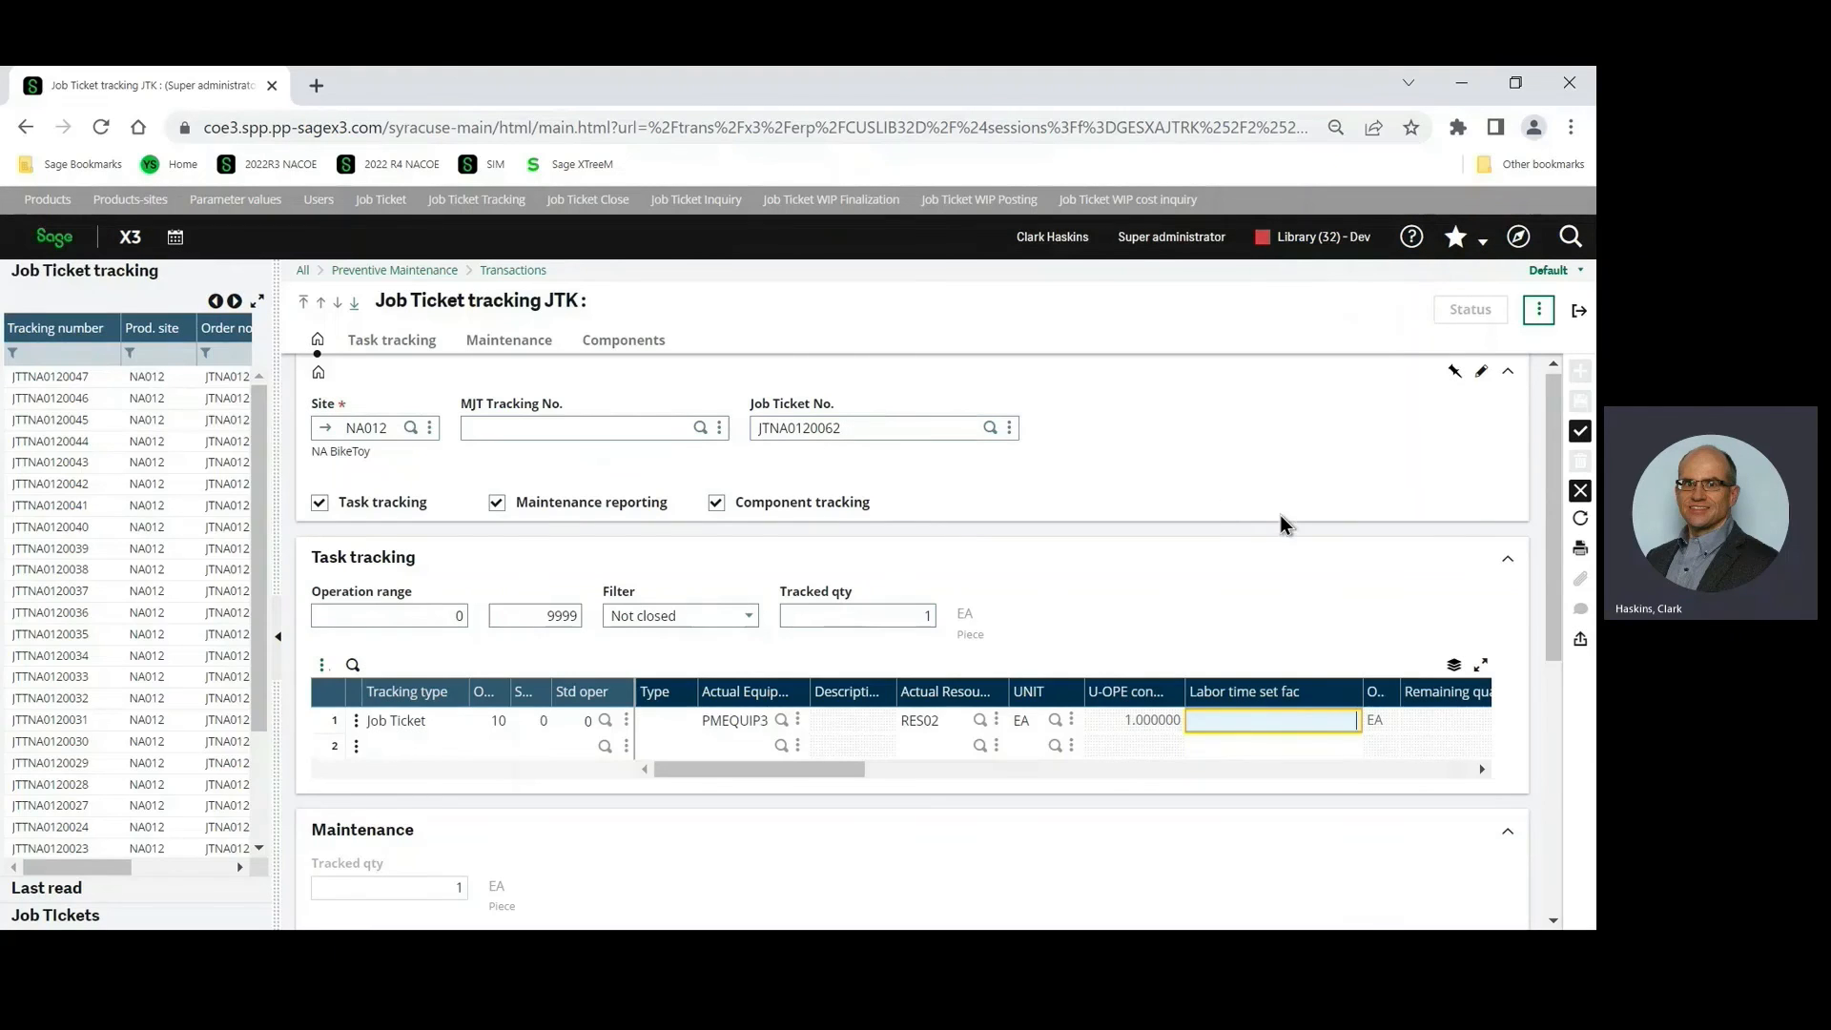
pyautogui.press('Tab')
pyautogui.press('Tab')
pyautogui.press('Tab')
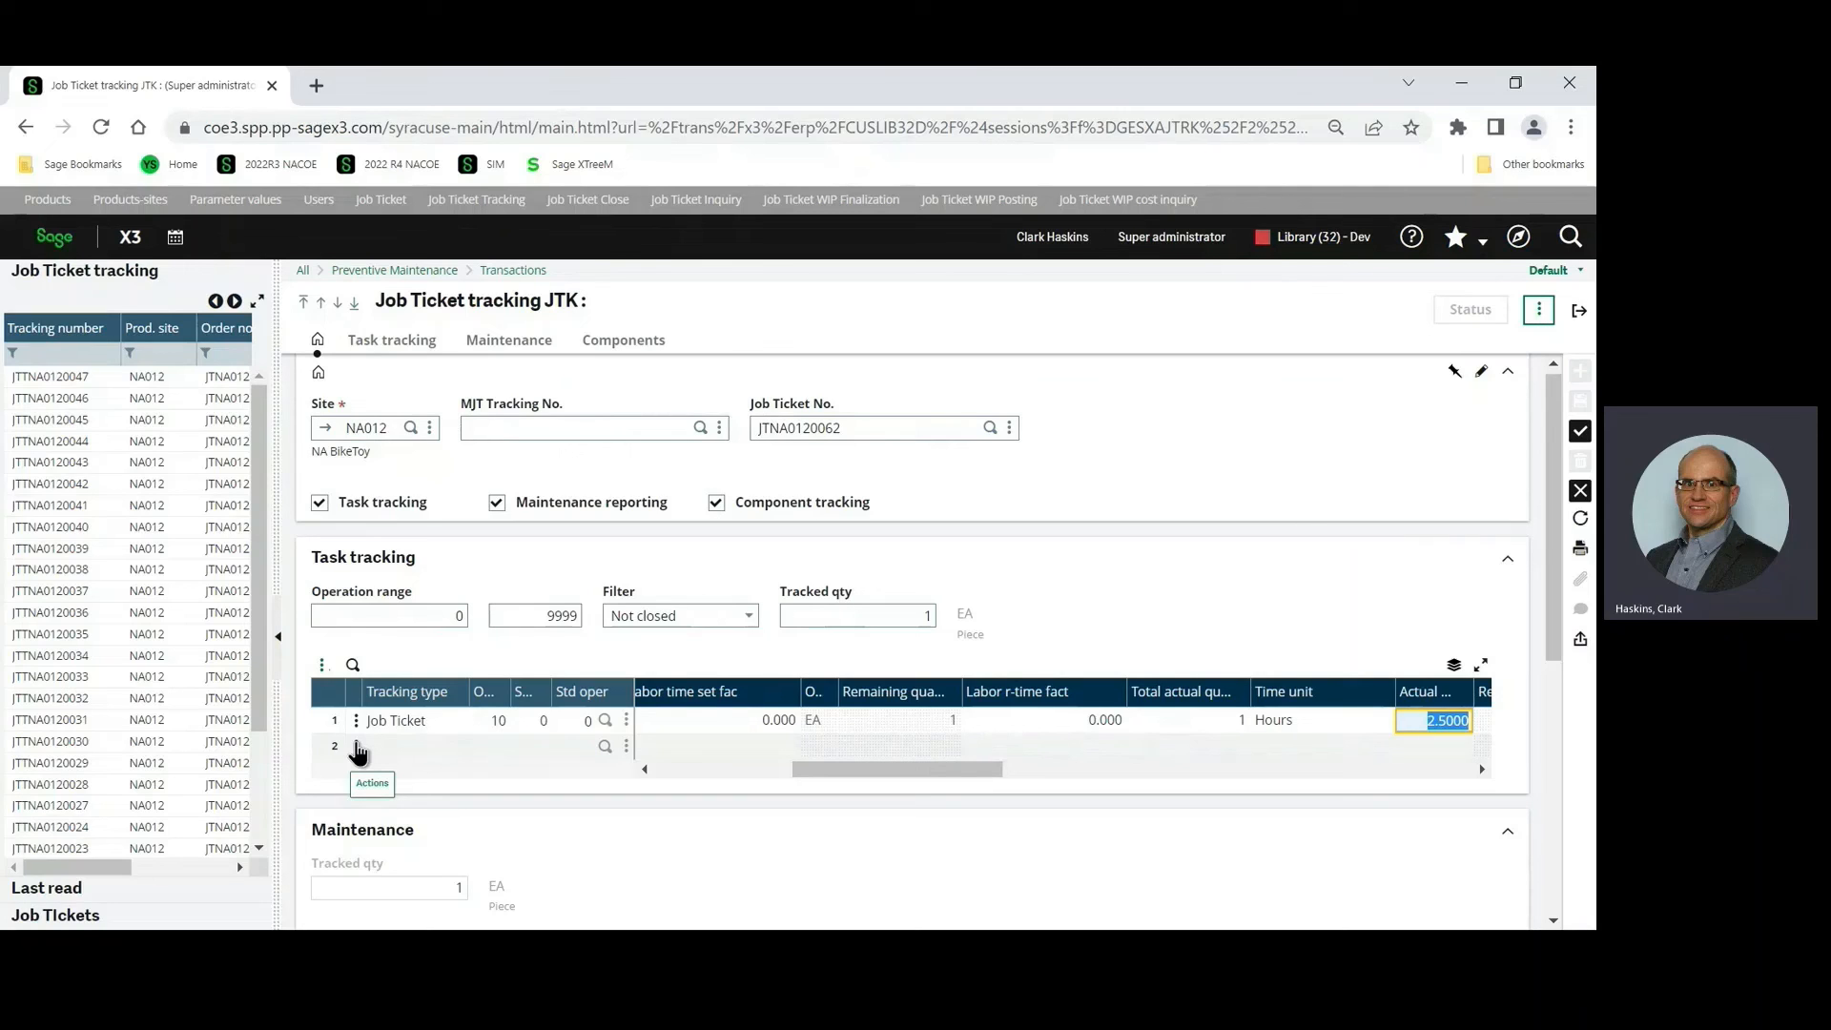
# Step: Check the task line actions for adding an unexpected additional operation, and view the Maintenance section's product tracking line
pyautogui.click(356, 748)
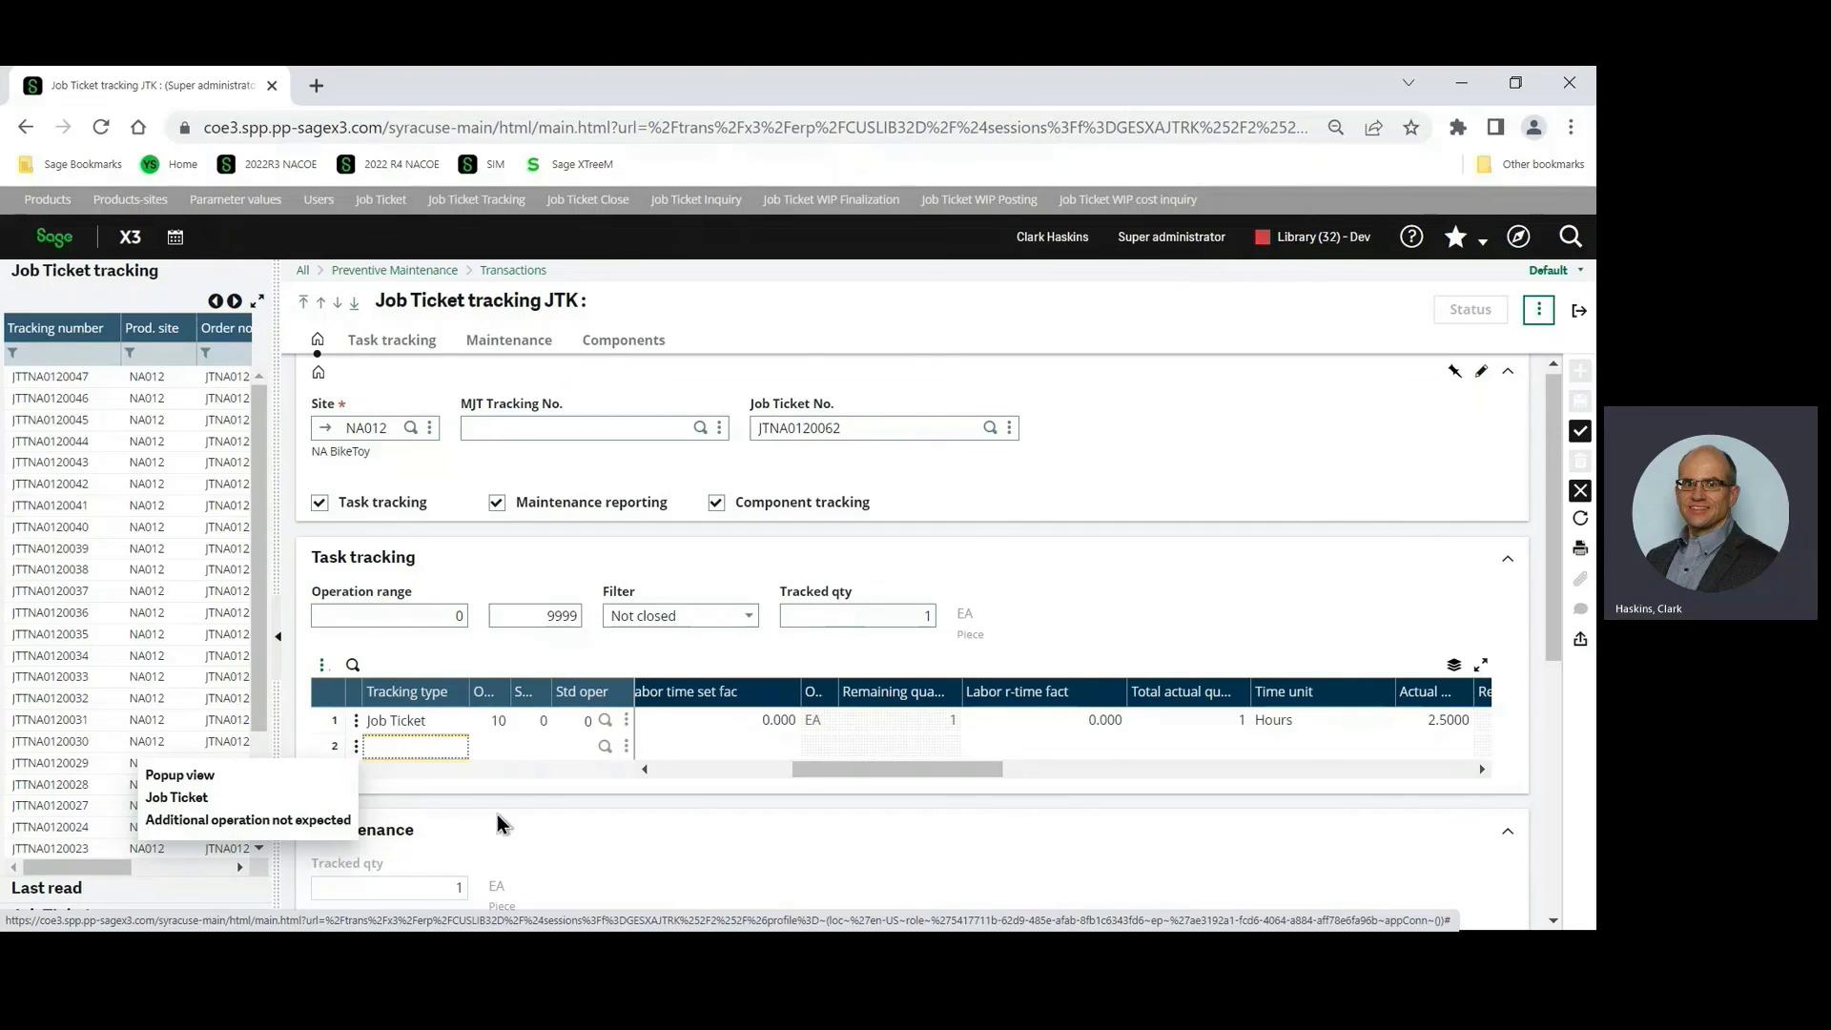
pyautogui.click(528, 811)
pyautogui.scroll(-4, 530, 811)
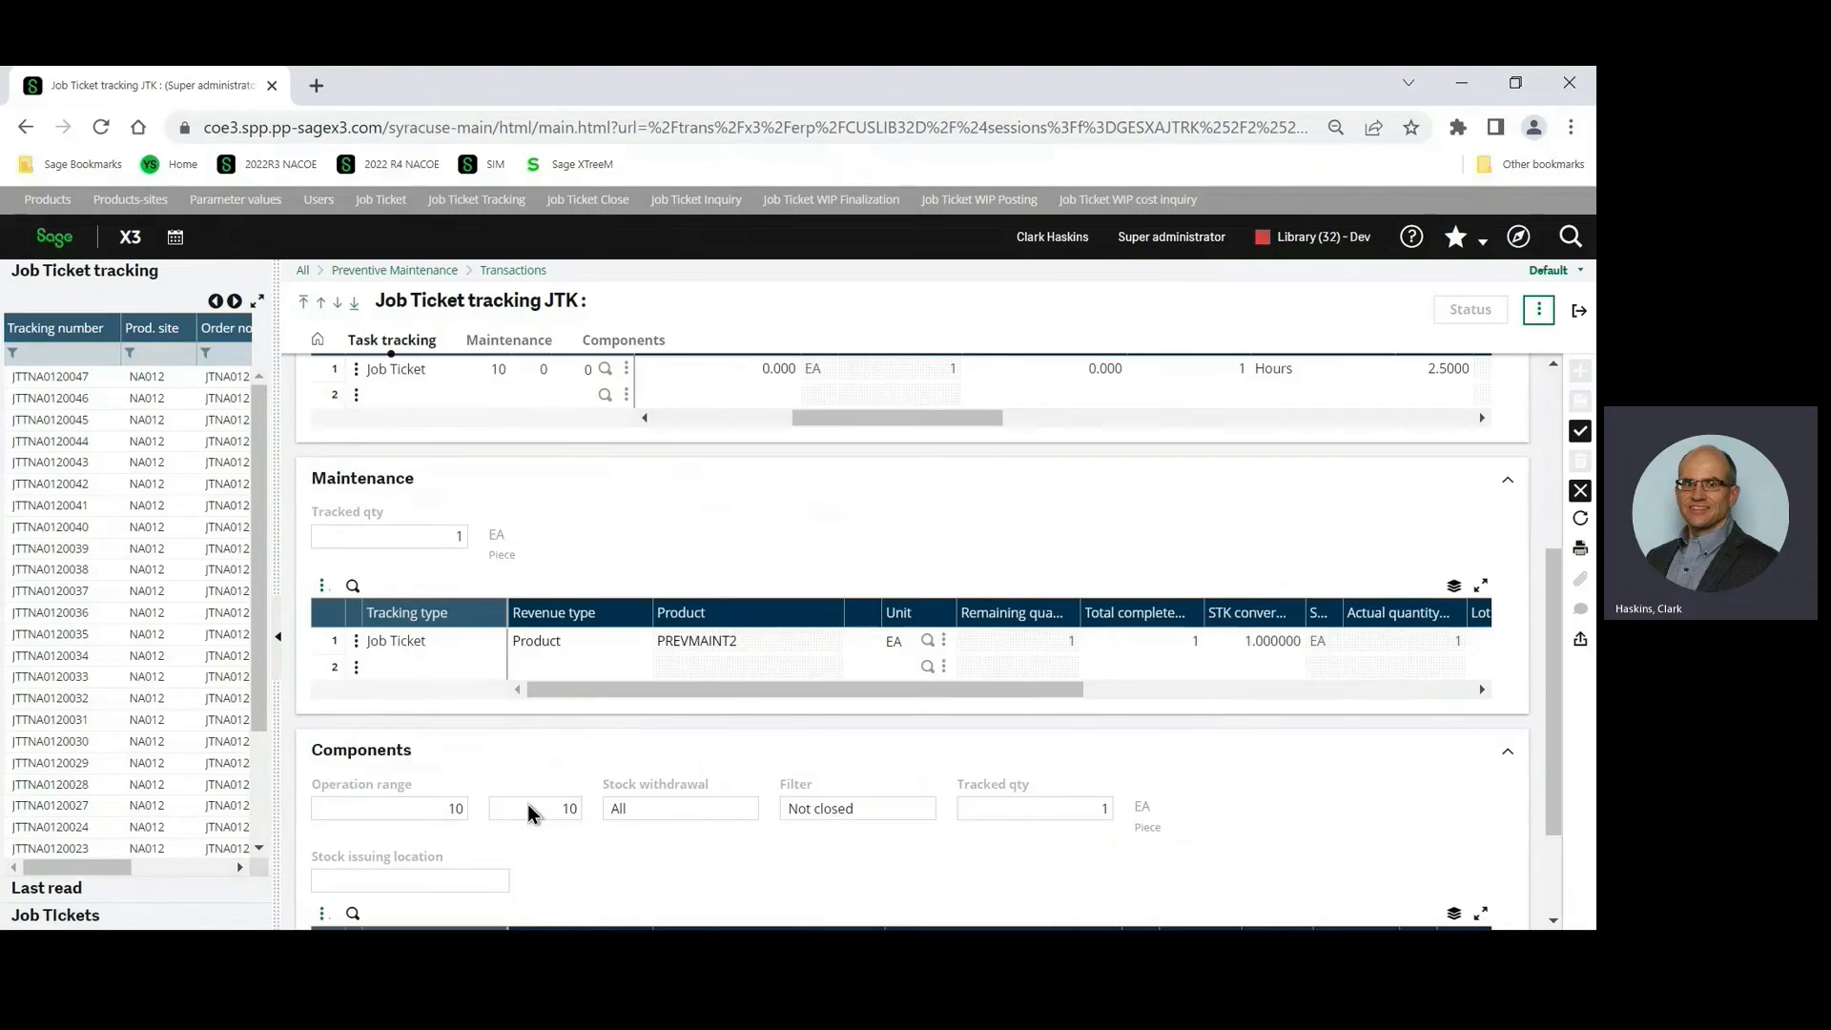
# Step: Create the tracking record with the proposed PMCOMP3 and PMCOMP4 component lines, adding no extra component, and exit Job Ticket Tracking
pyautogui.scroll(-3, 527, 811)
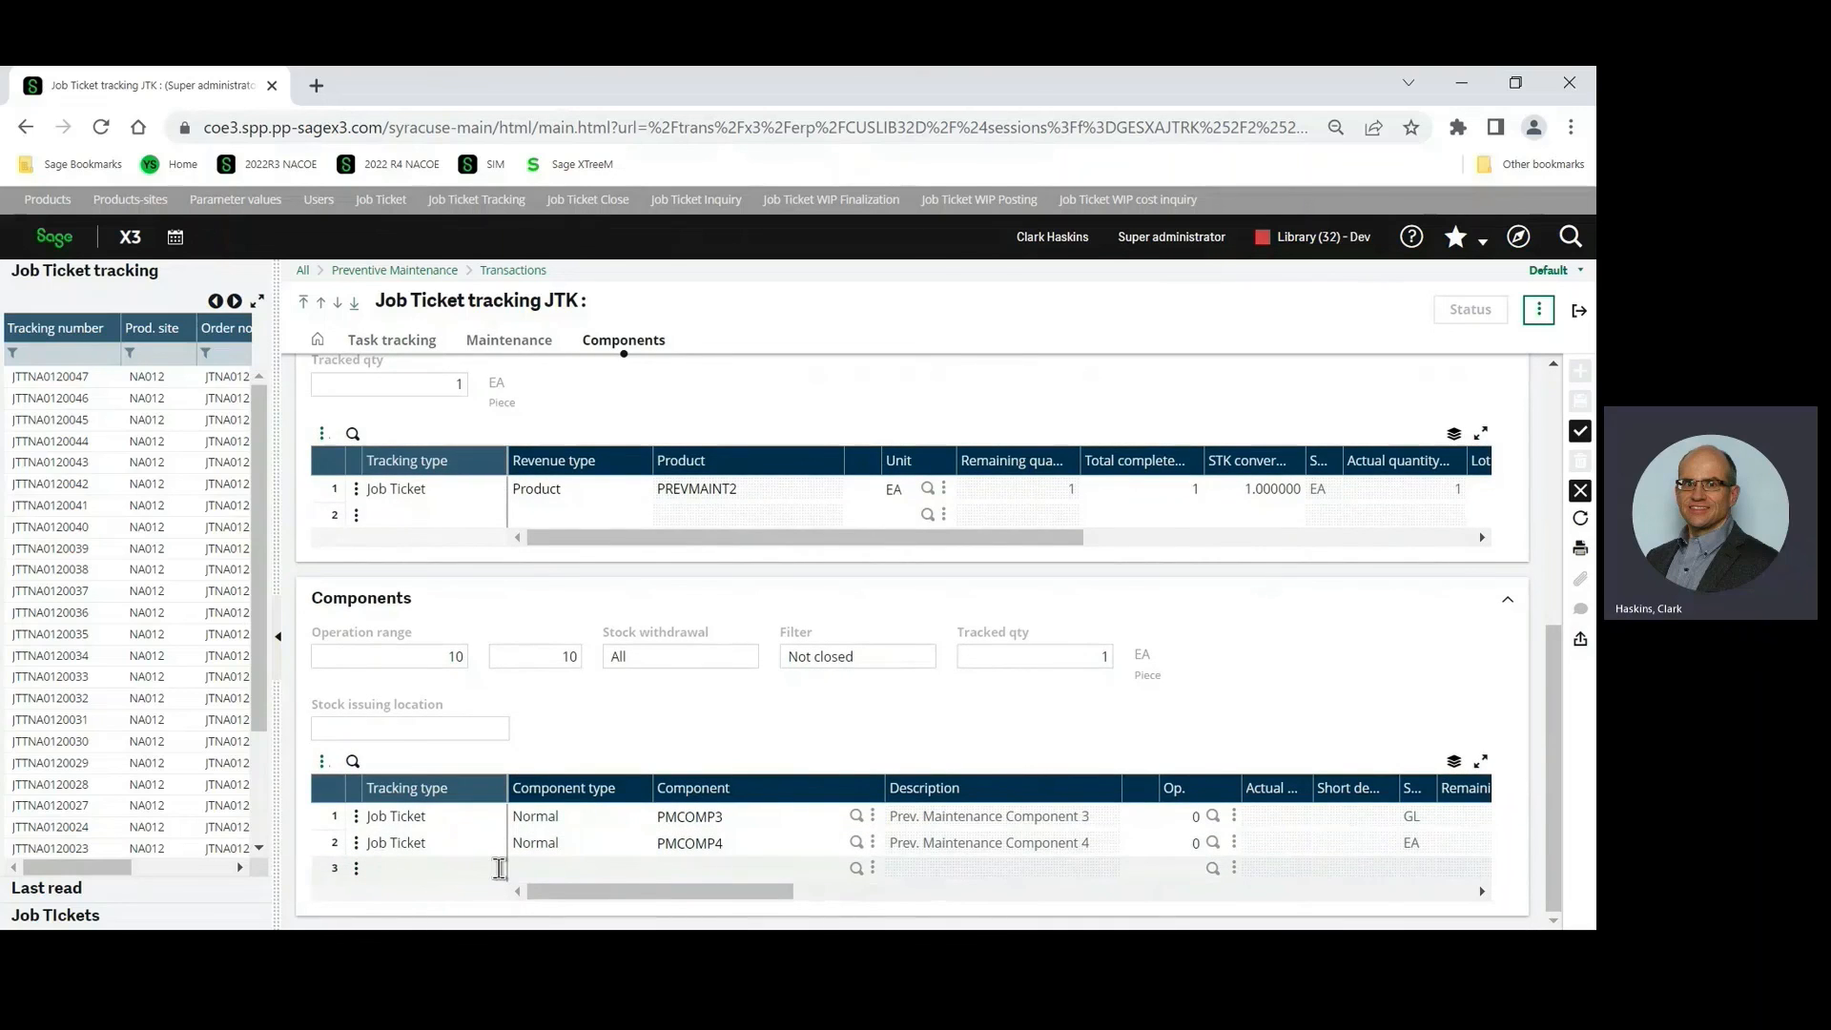
pyautogui.click(562, 870)
pyautogui.click(684, 870)
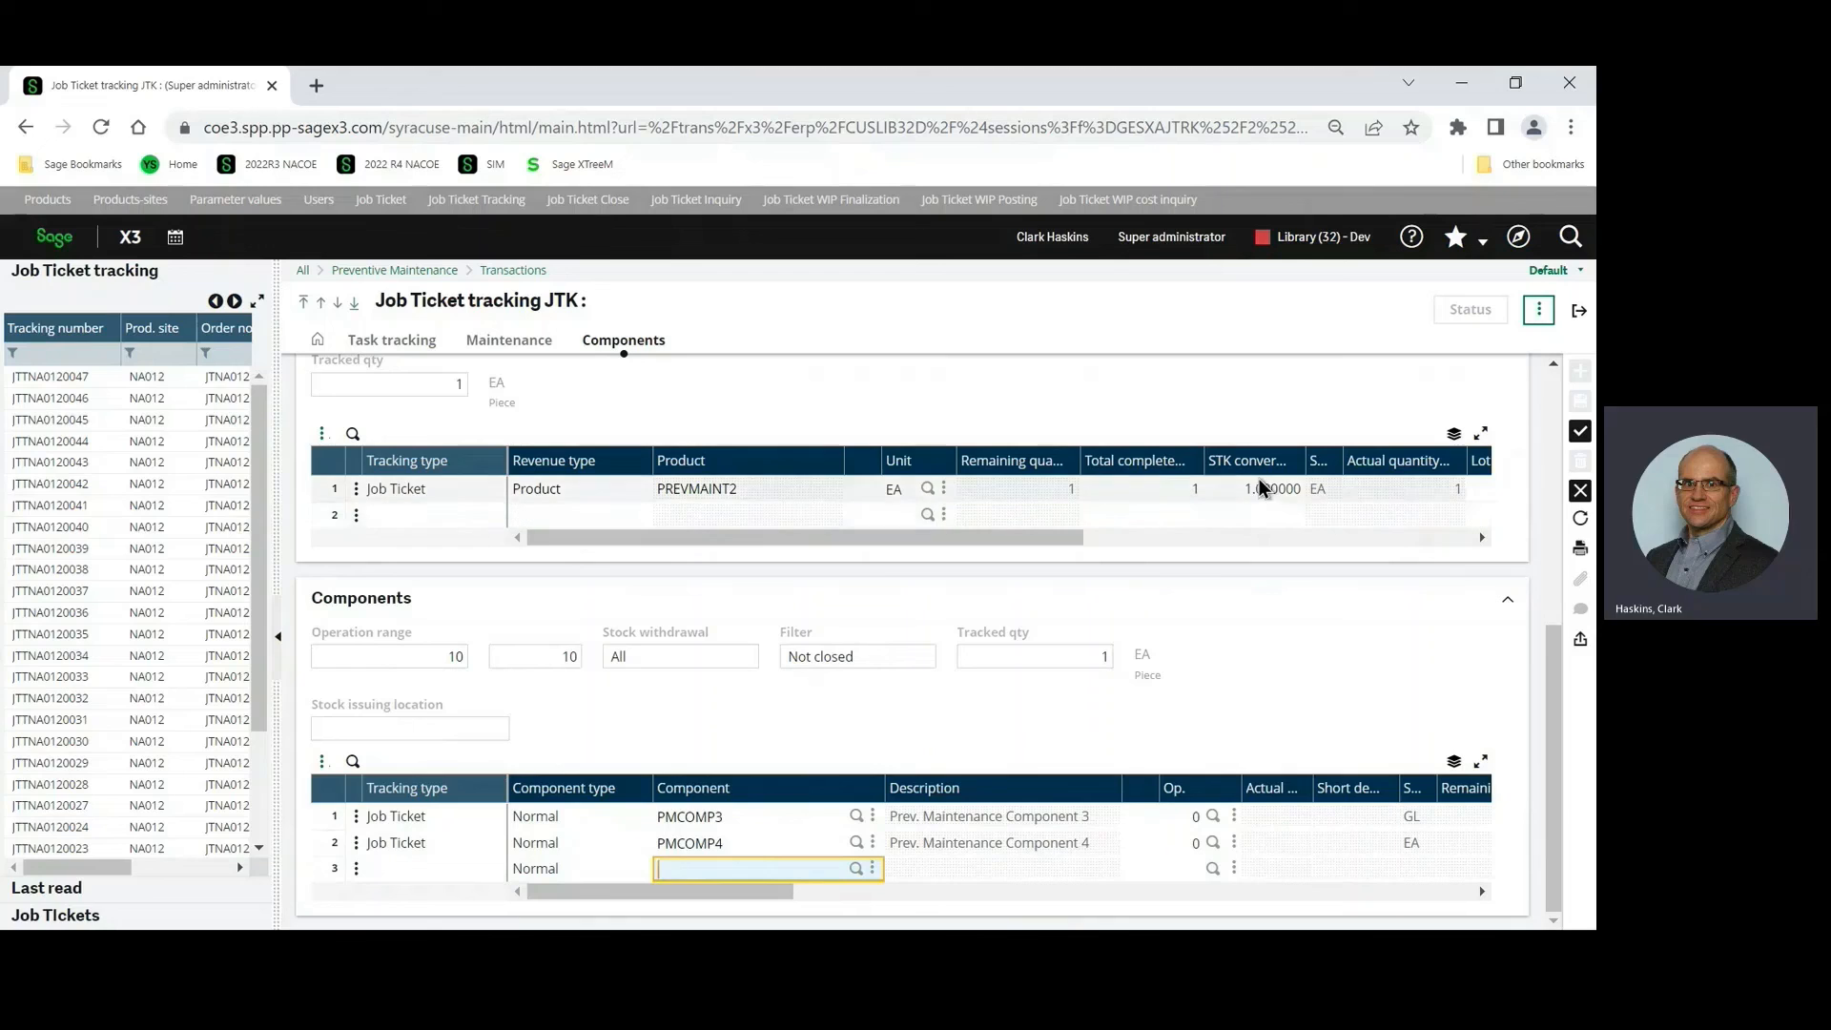
pyautogui.click(1278, 561)
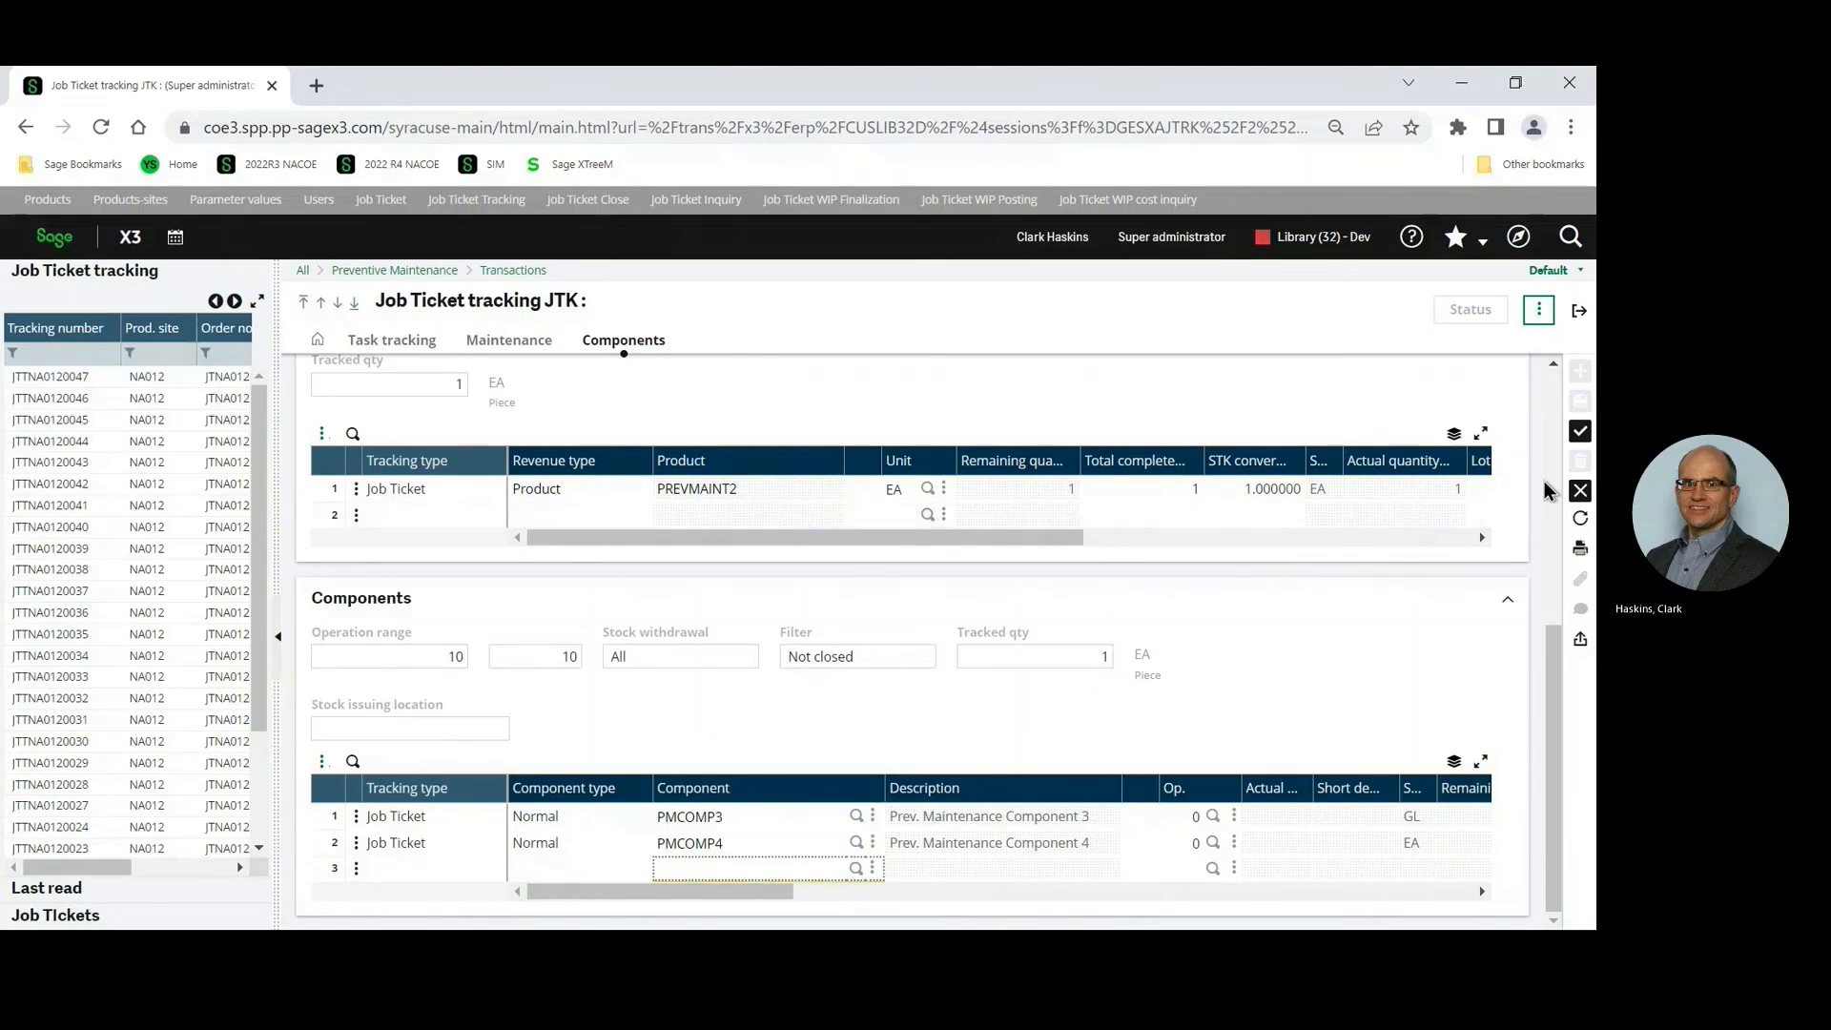
pyautogui.click(1582, 433)
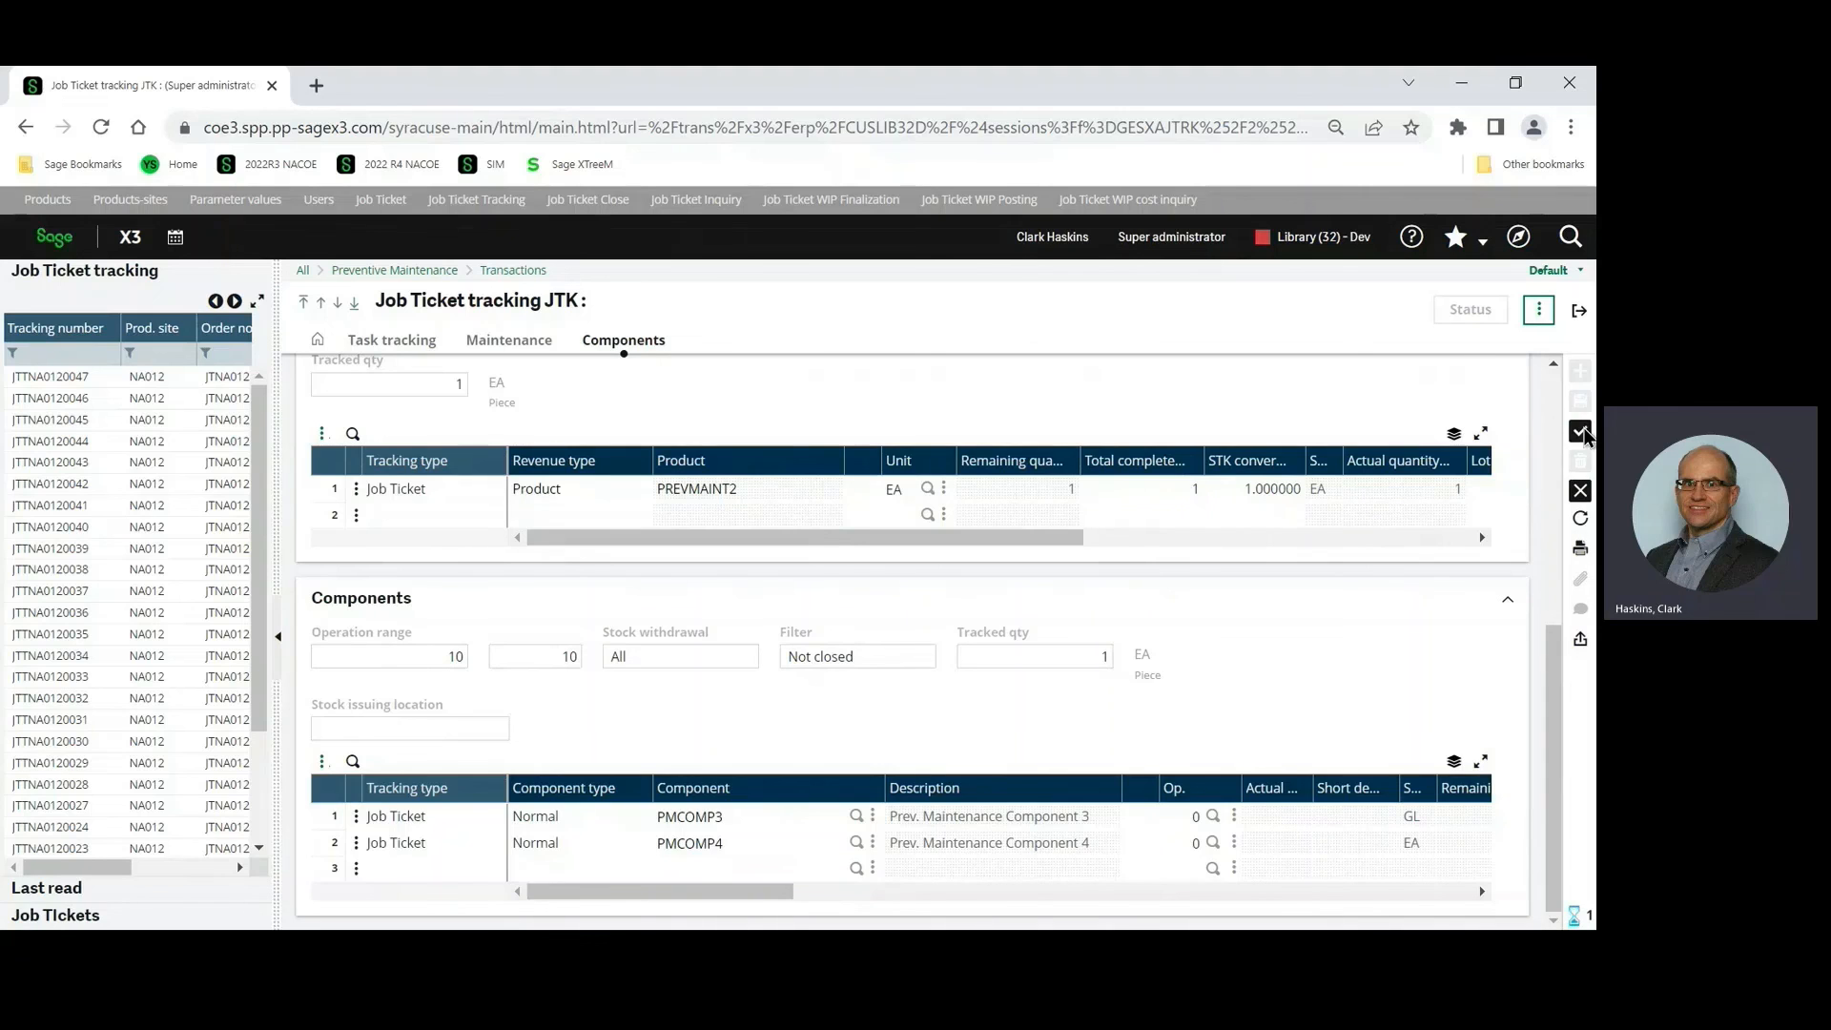
pyautogui.click(1582, 313)
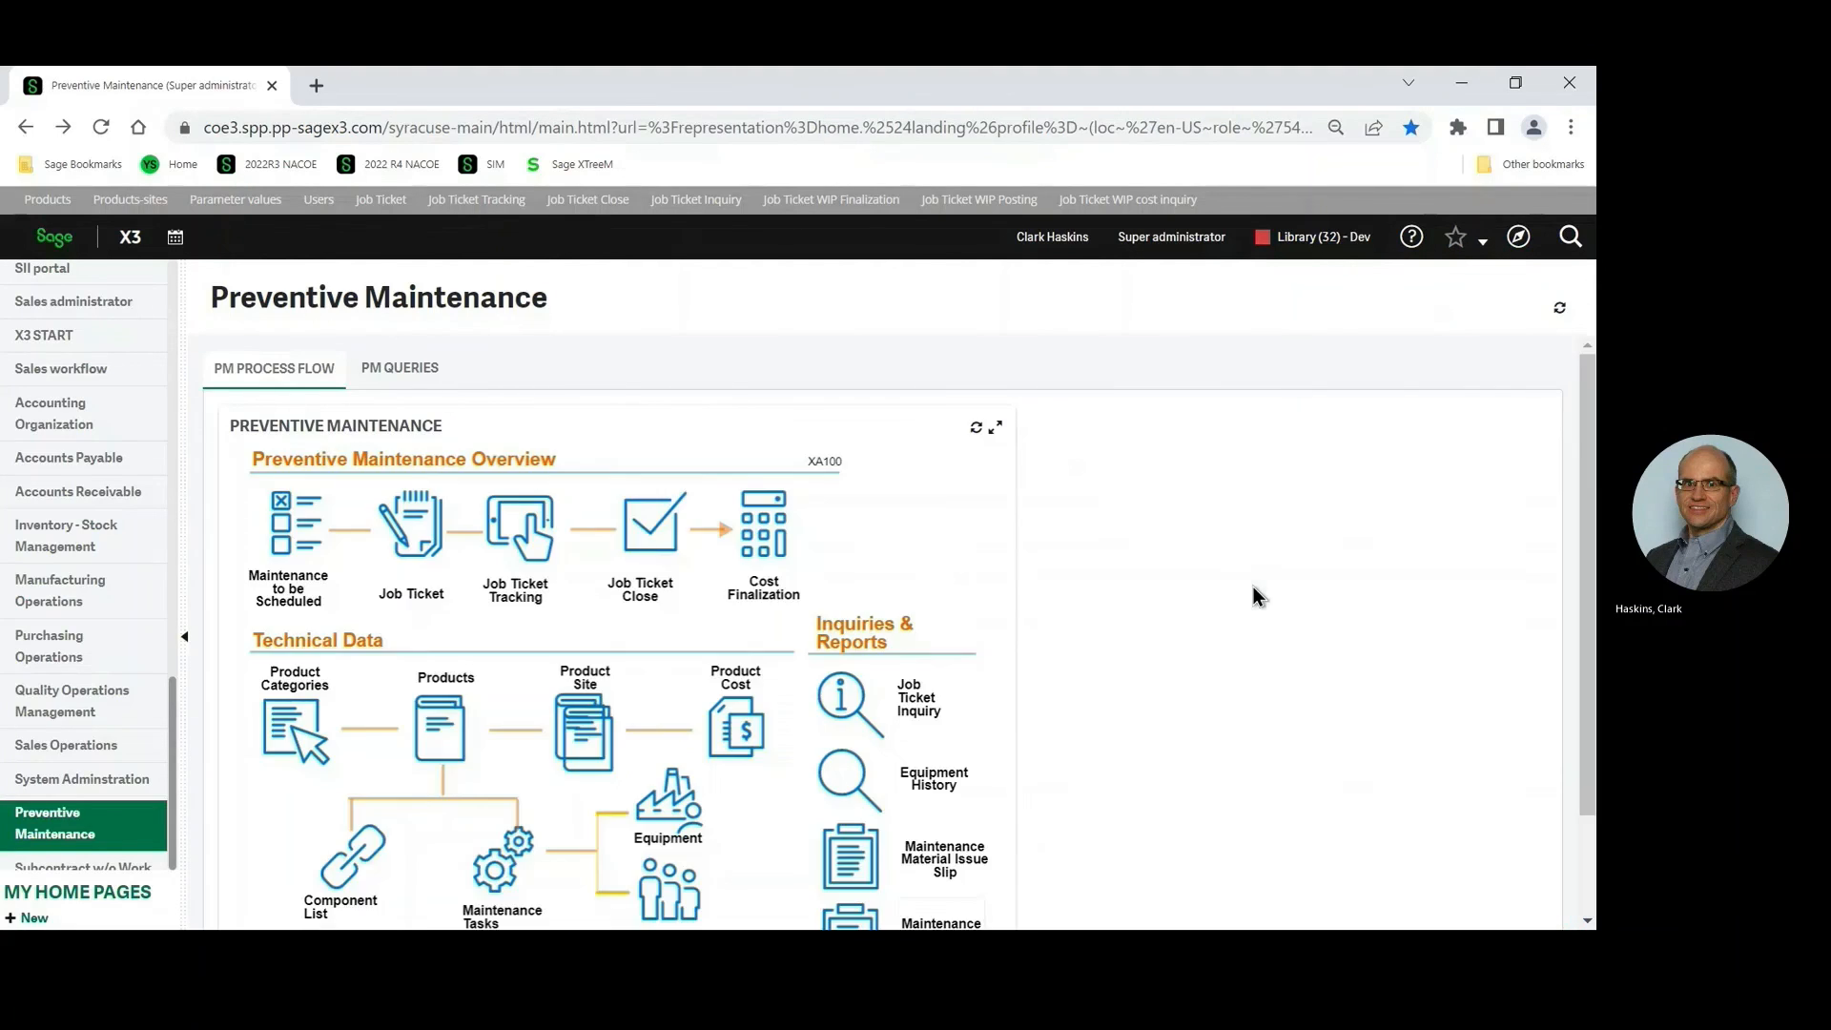
# Step: Open Job Ticket Close from the process flow, load job ticket JTNA0120062 and review its component and task lines
pyautogui.click(649, 528)
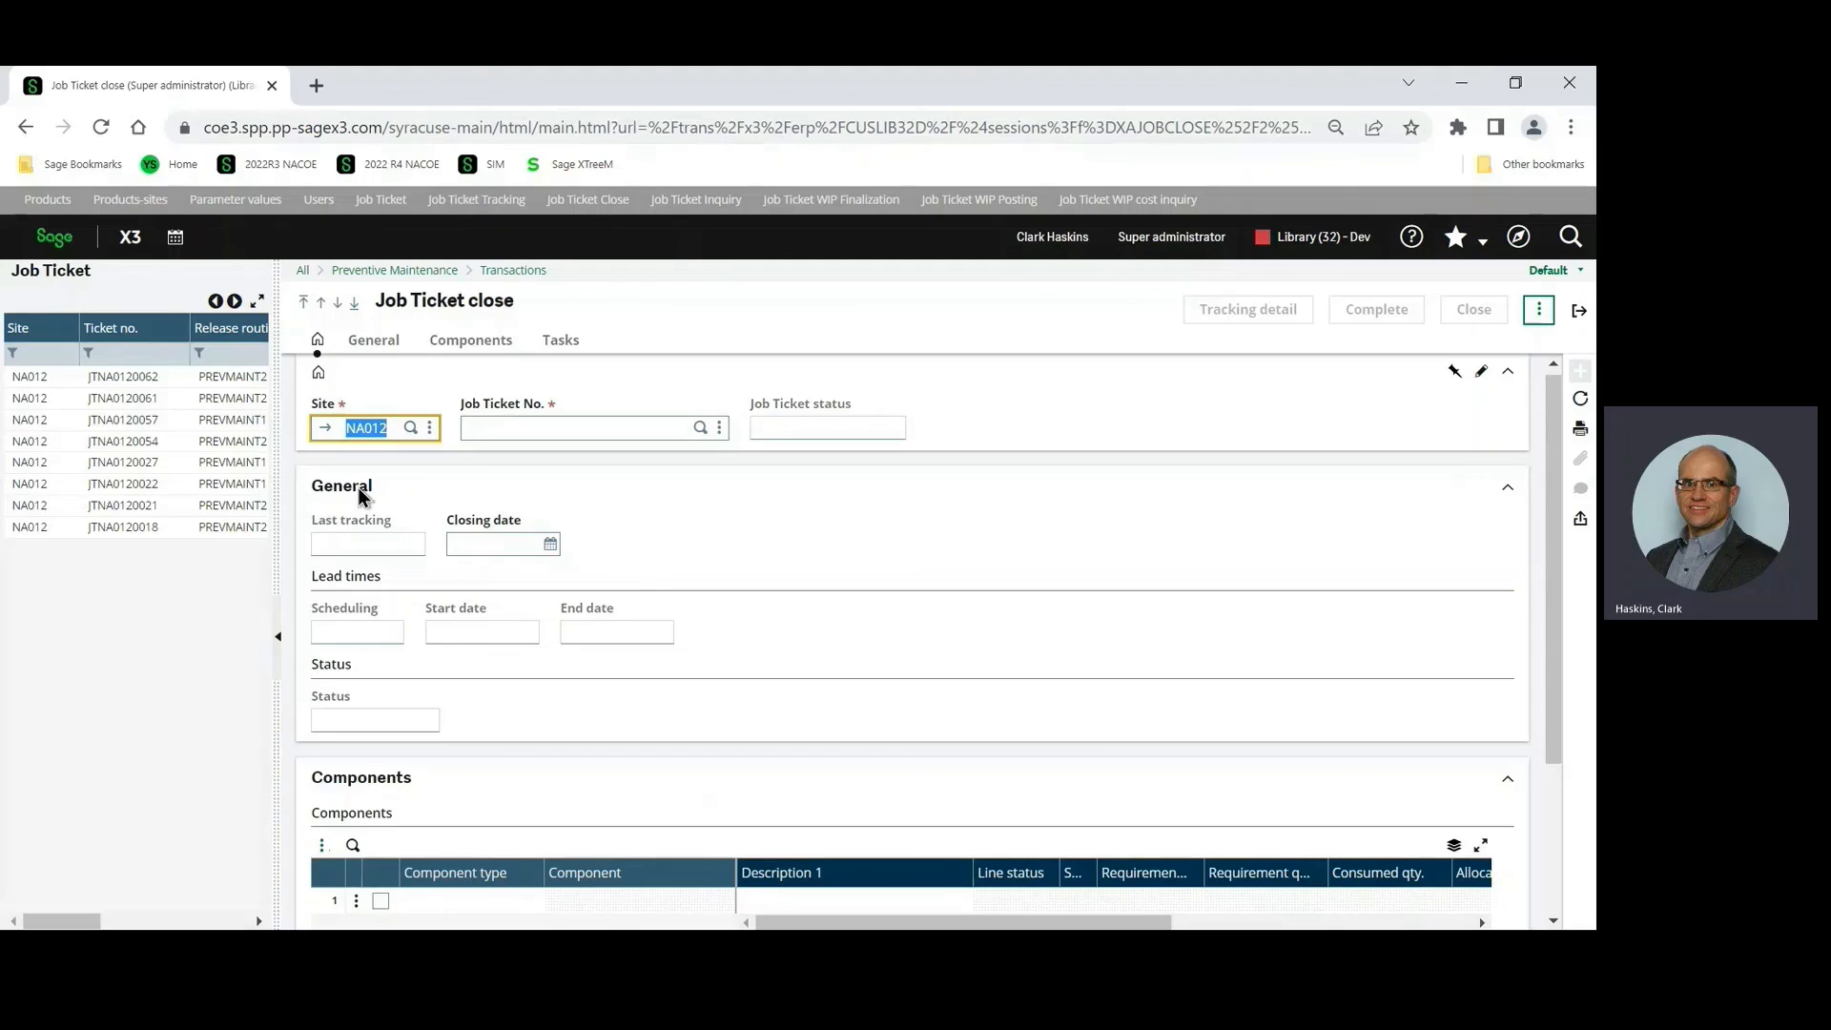
pyautogui.click(155, 381)
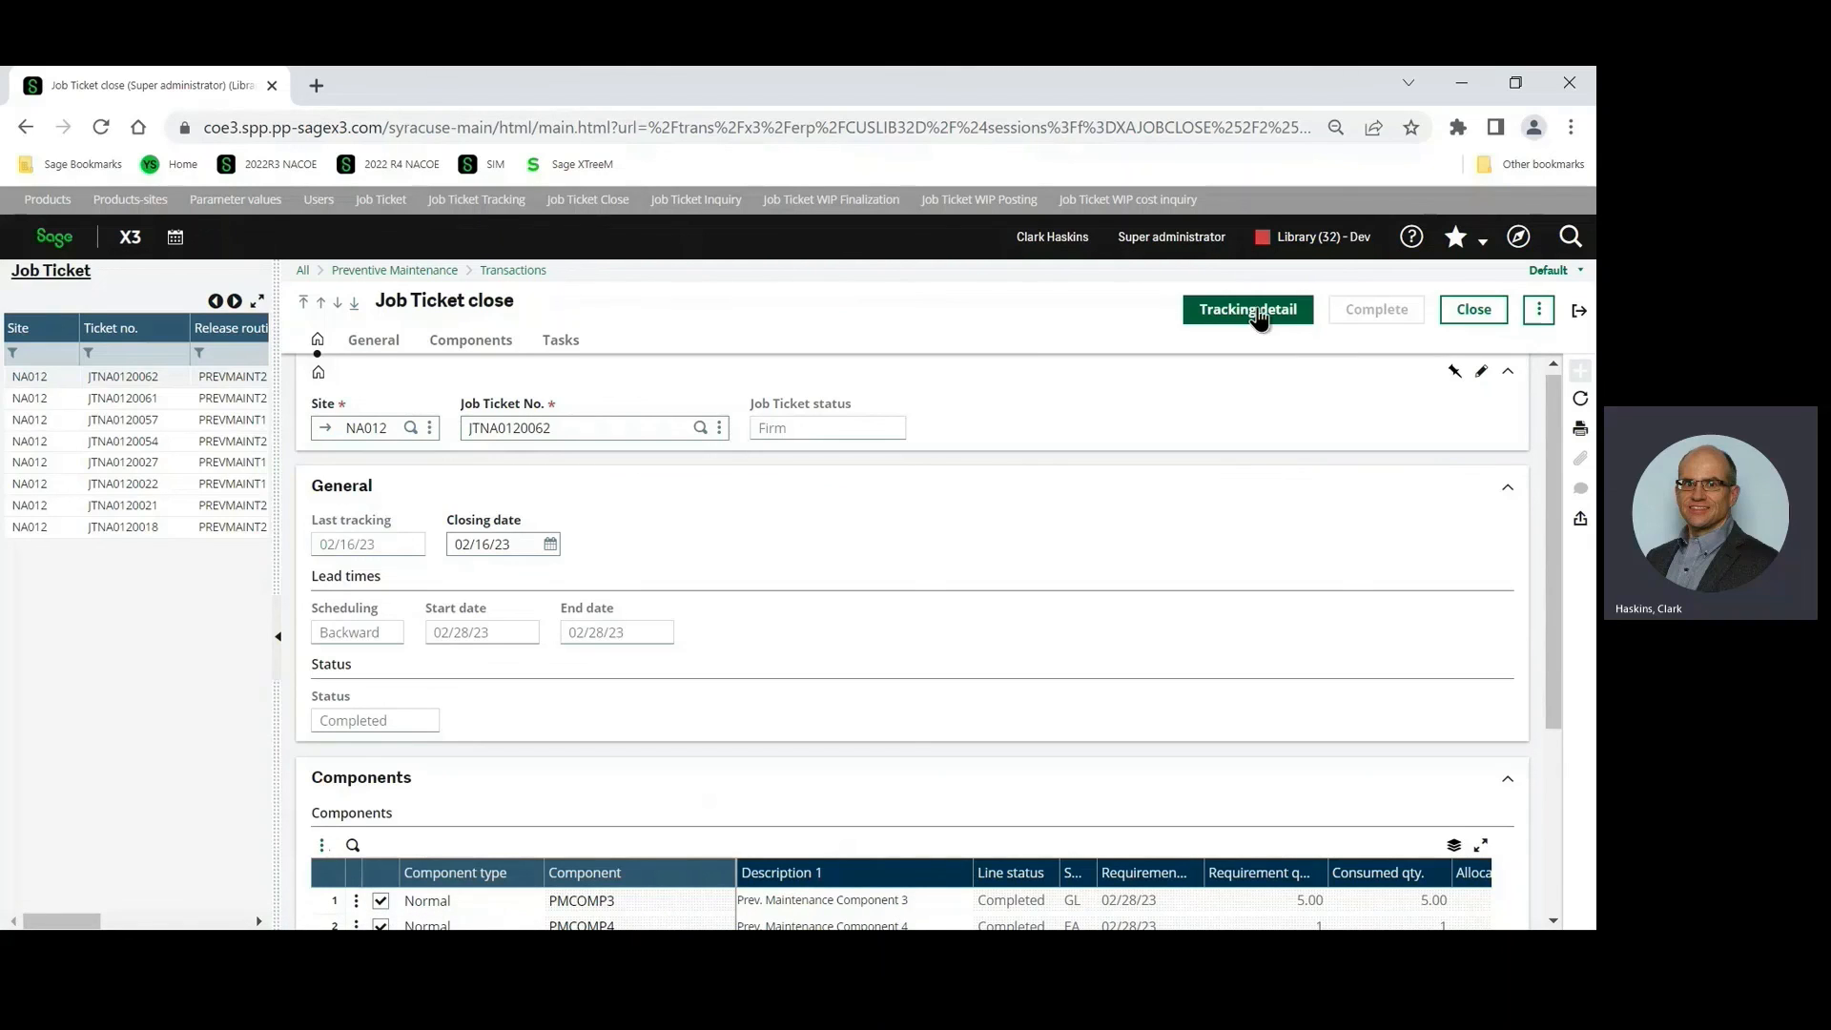
pyautogui.scroll(-3, 674, 629)
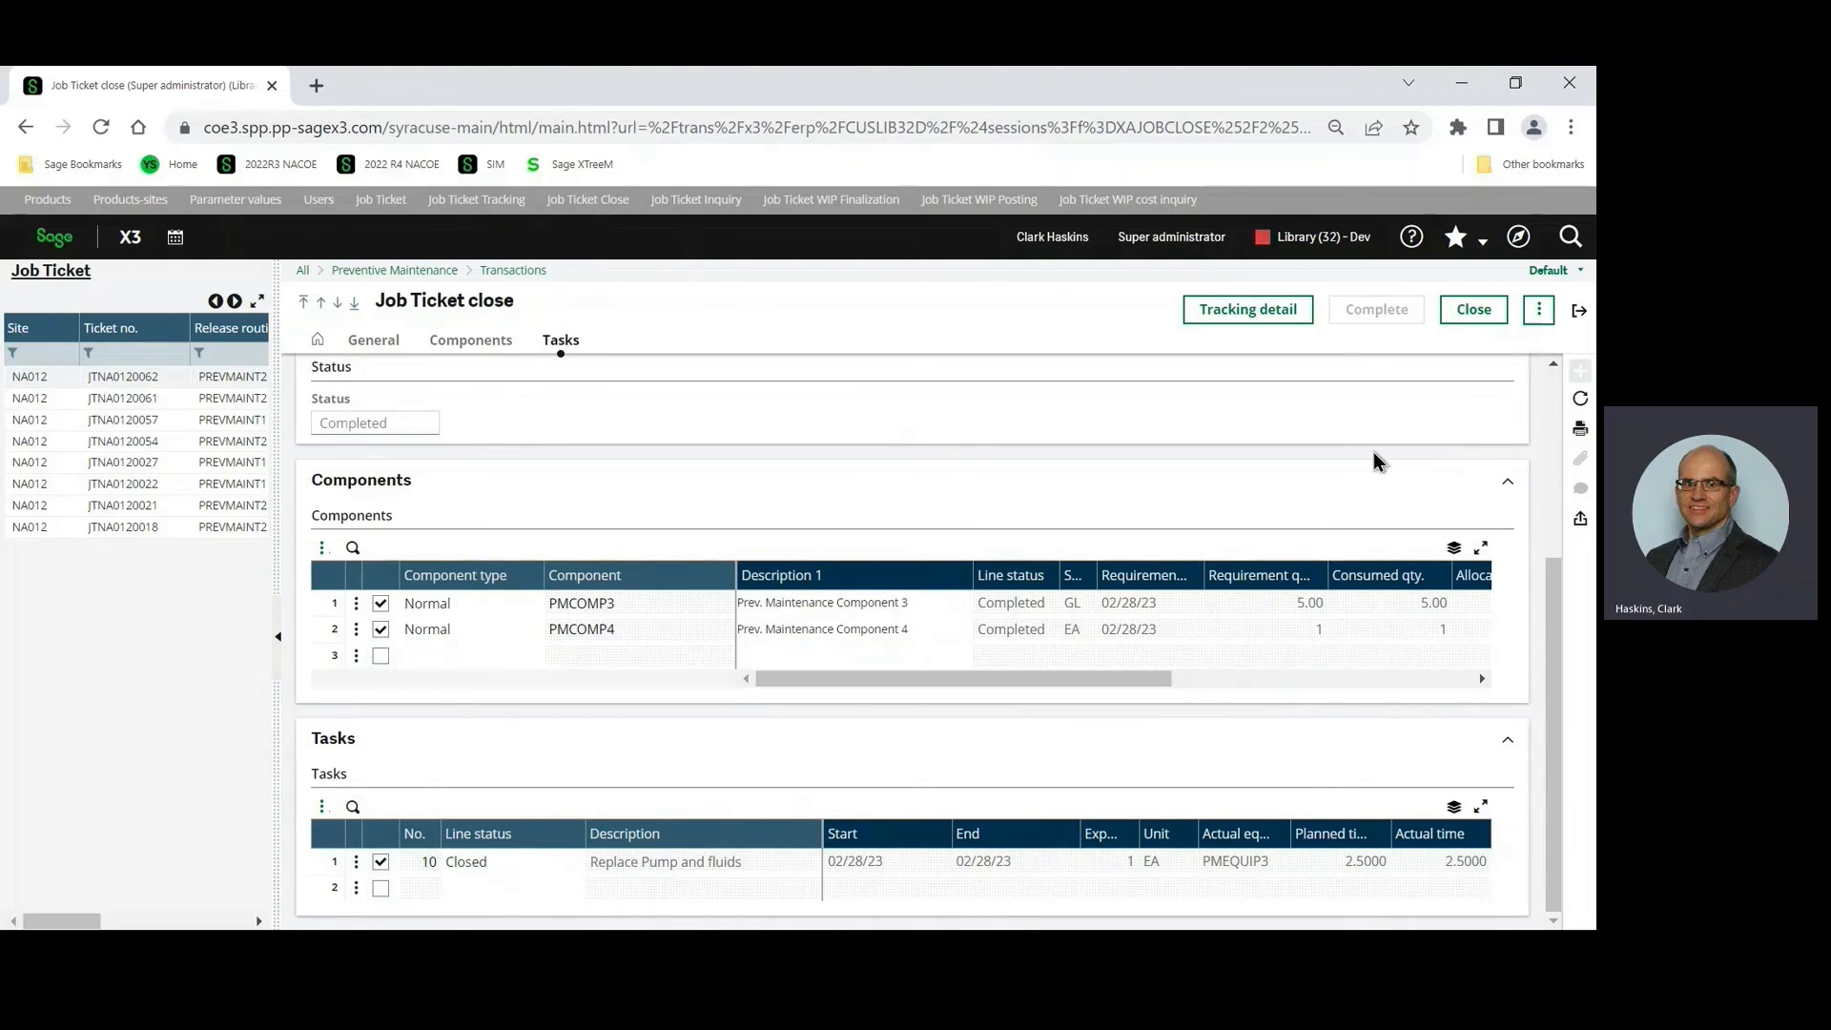
# Step: Close job ticket JTNA0120062 with the production cost calculation, and leave the calculation log to return to the Preventive Maintenance page
pyautogui.click(1473, 311)
pyautogui.click(911, 444)
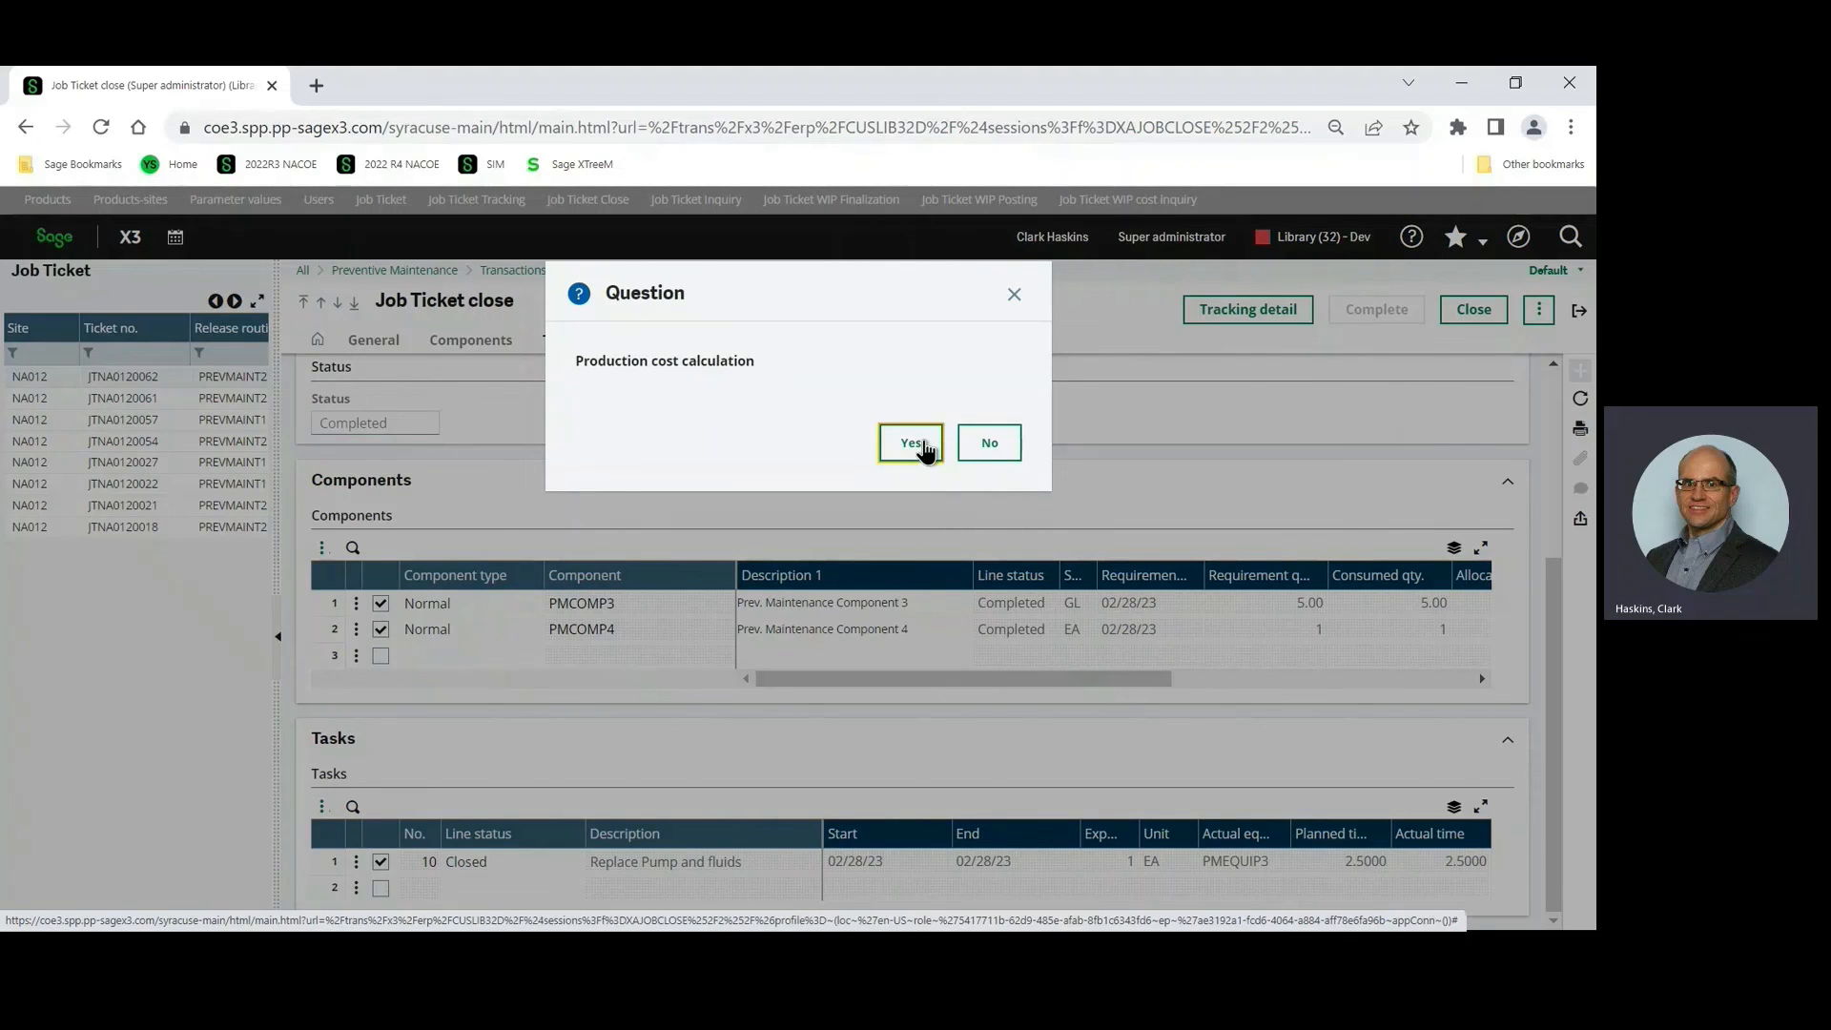
pyautogui.click(911, 444)
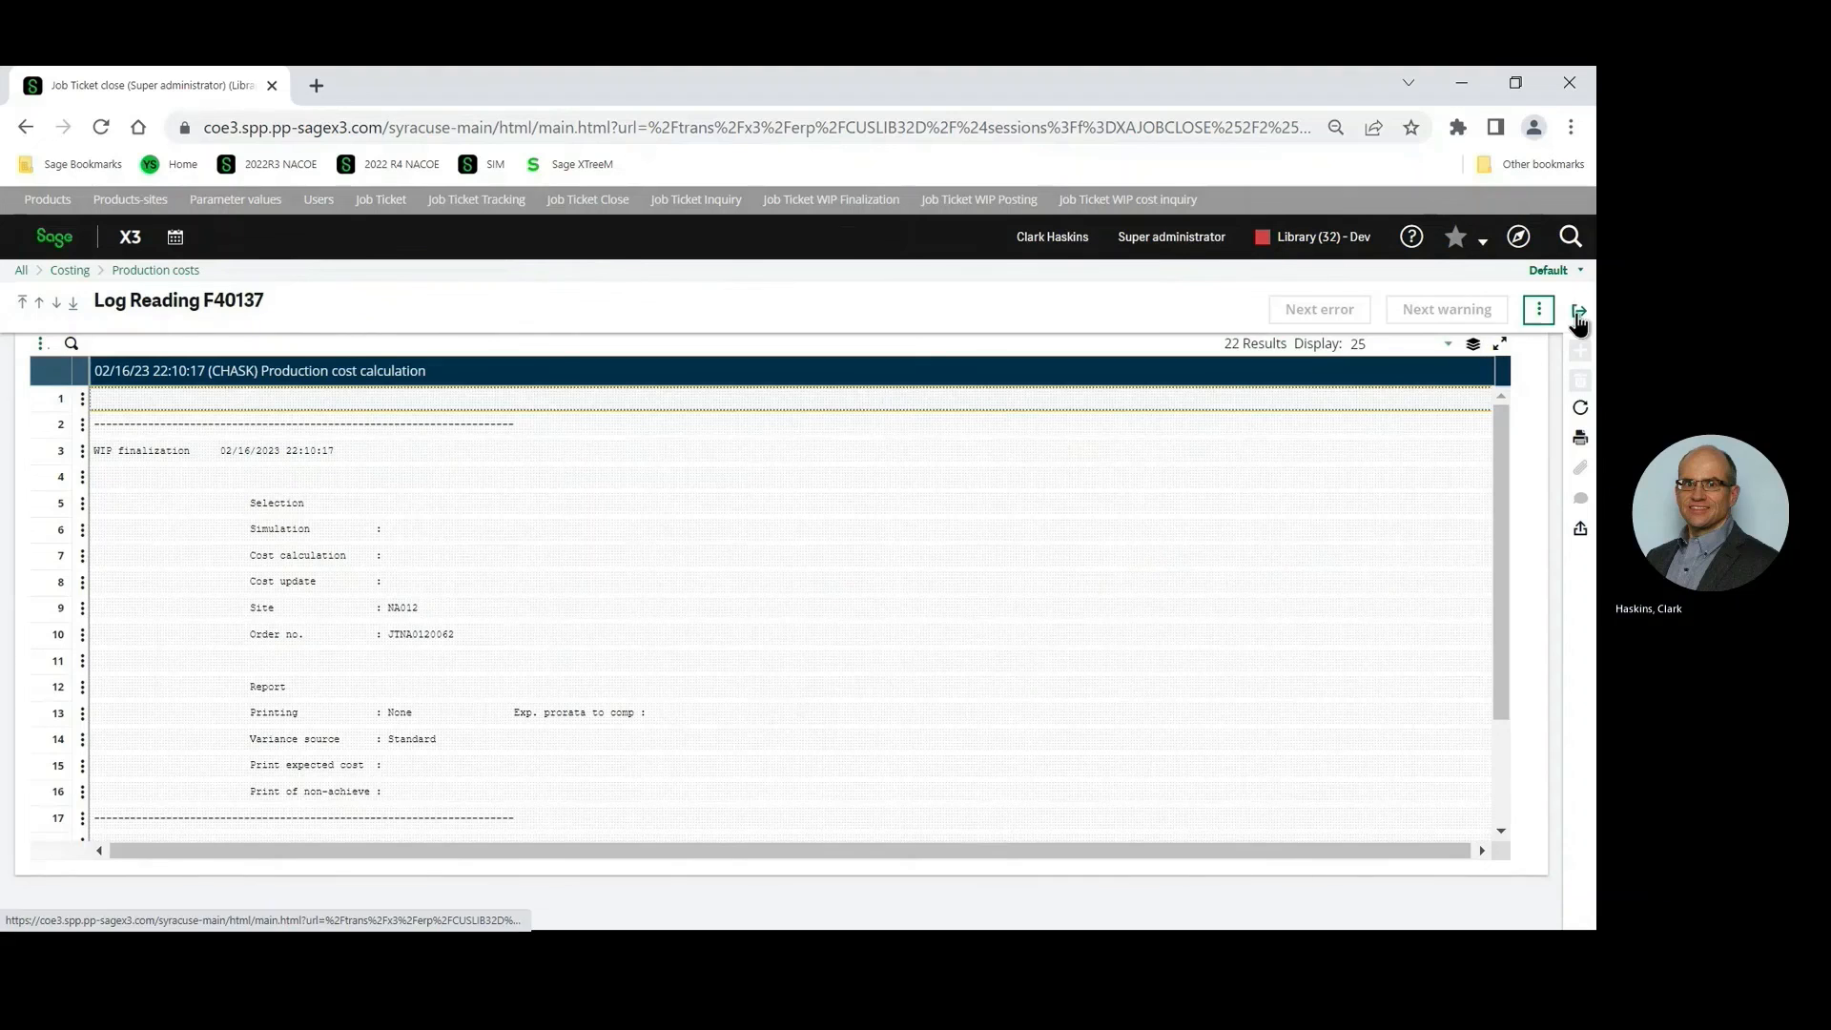
pyautogui.click(1578, 313)
pyautogui.click(1579, 314)
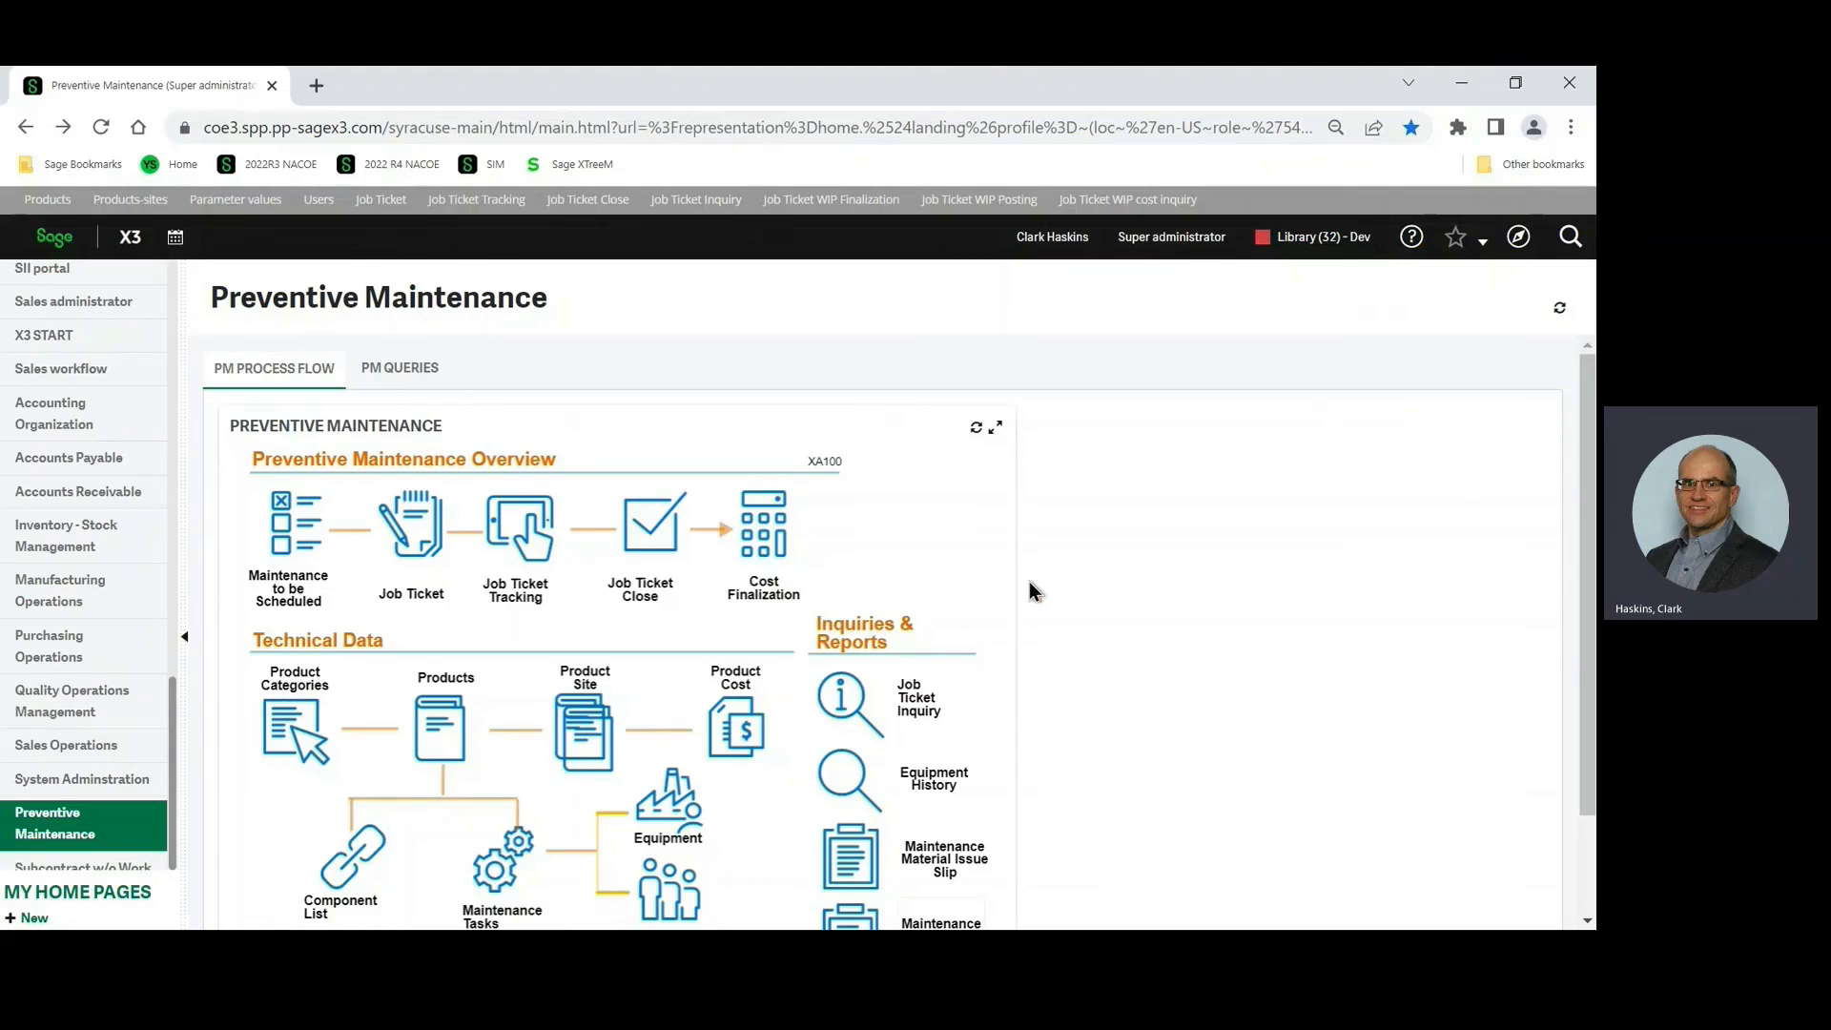
# Step: View the Job Ticket WIP posting criteria from the process flow's Cost Finalization stage, and close them without posting
pyautogui.click(768, 519)
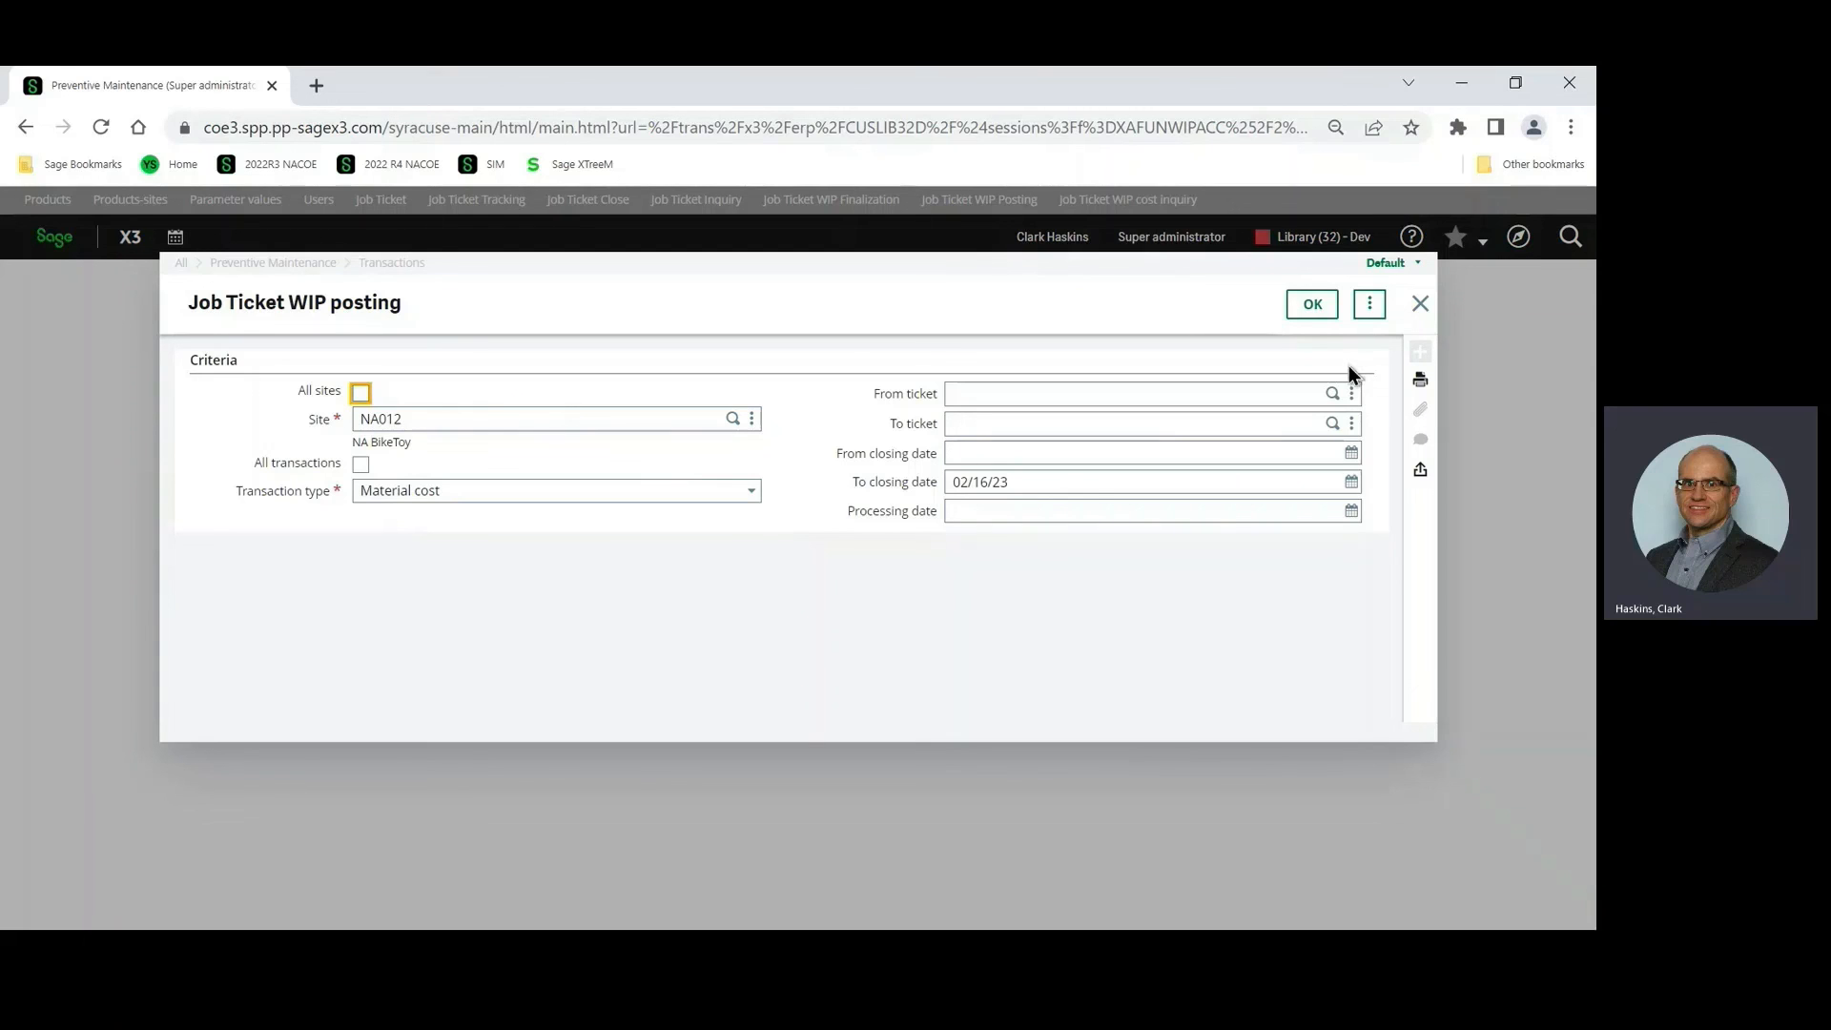
pyautogui.click(1420, 303)
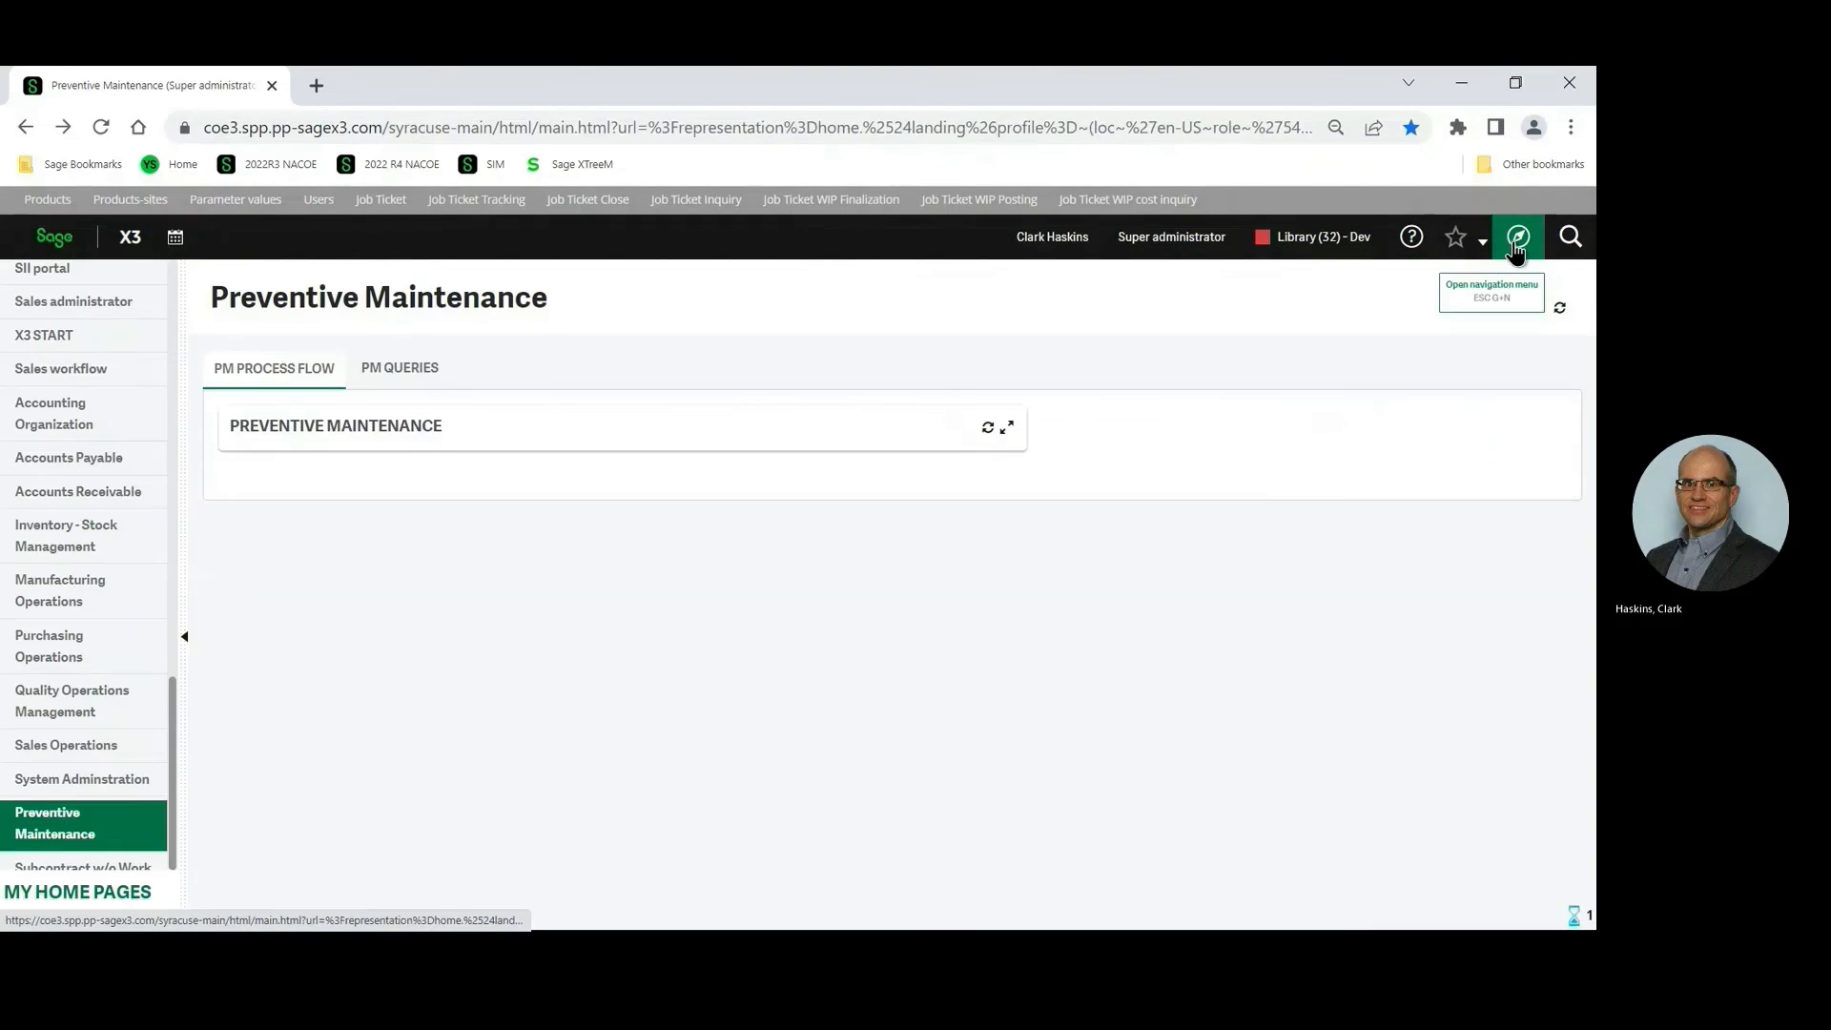